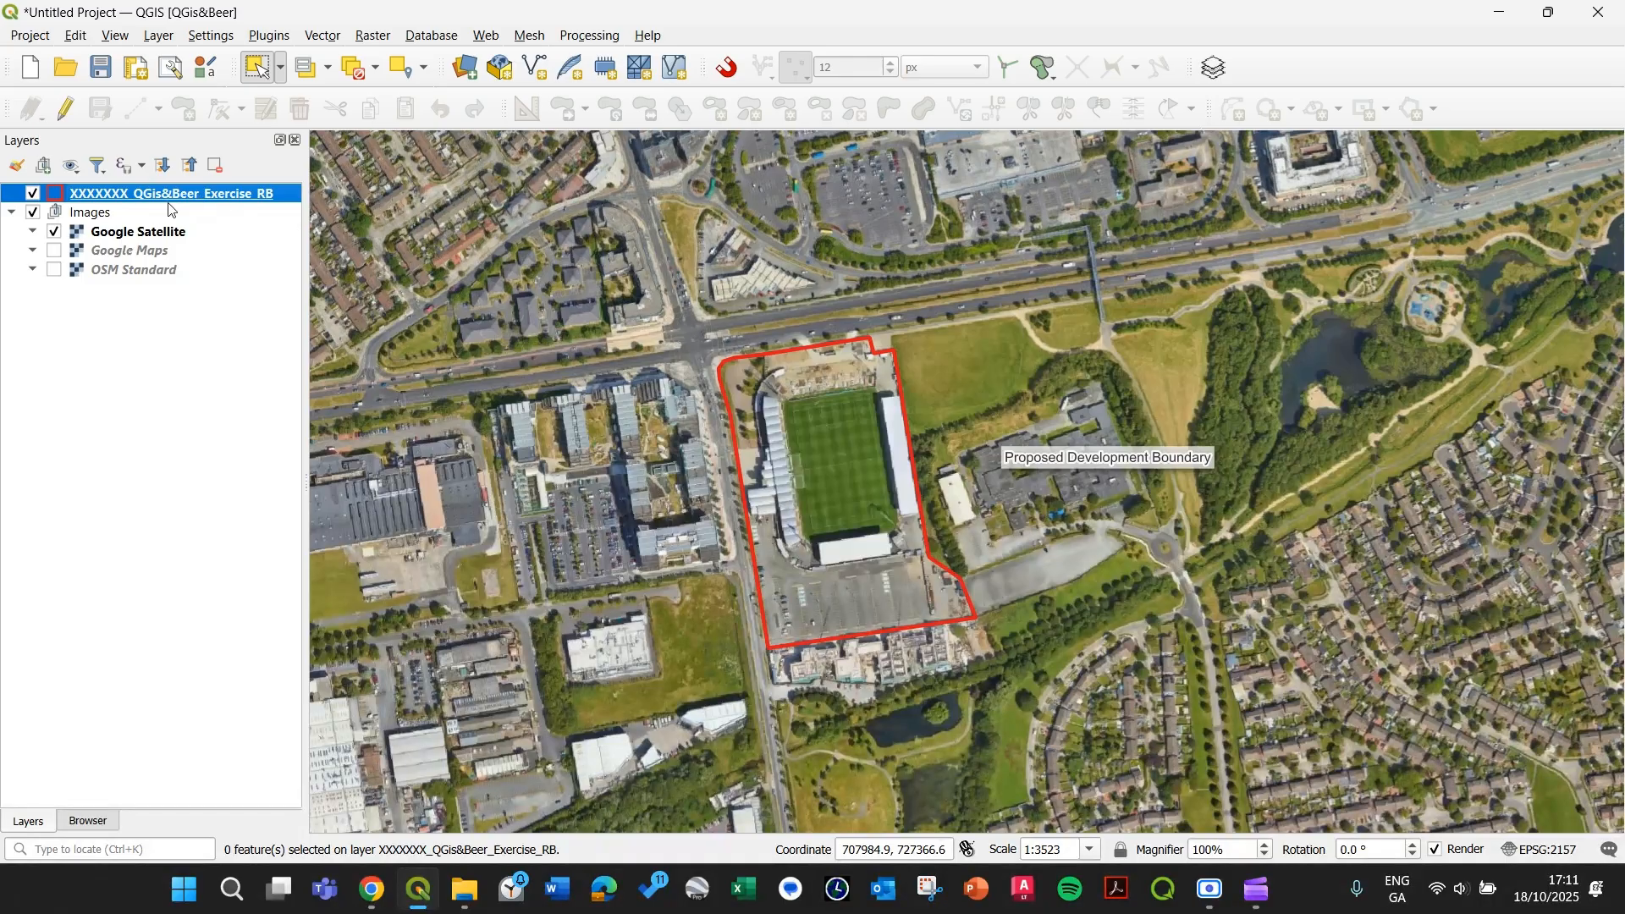
Turn on callouts in the label properties of the XXXXXXX_QGis&Beer_Exercise_RB layer, keeping the labelled map area in view.
right_click(158, 201)
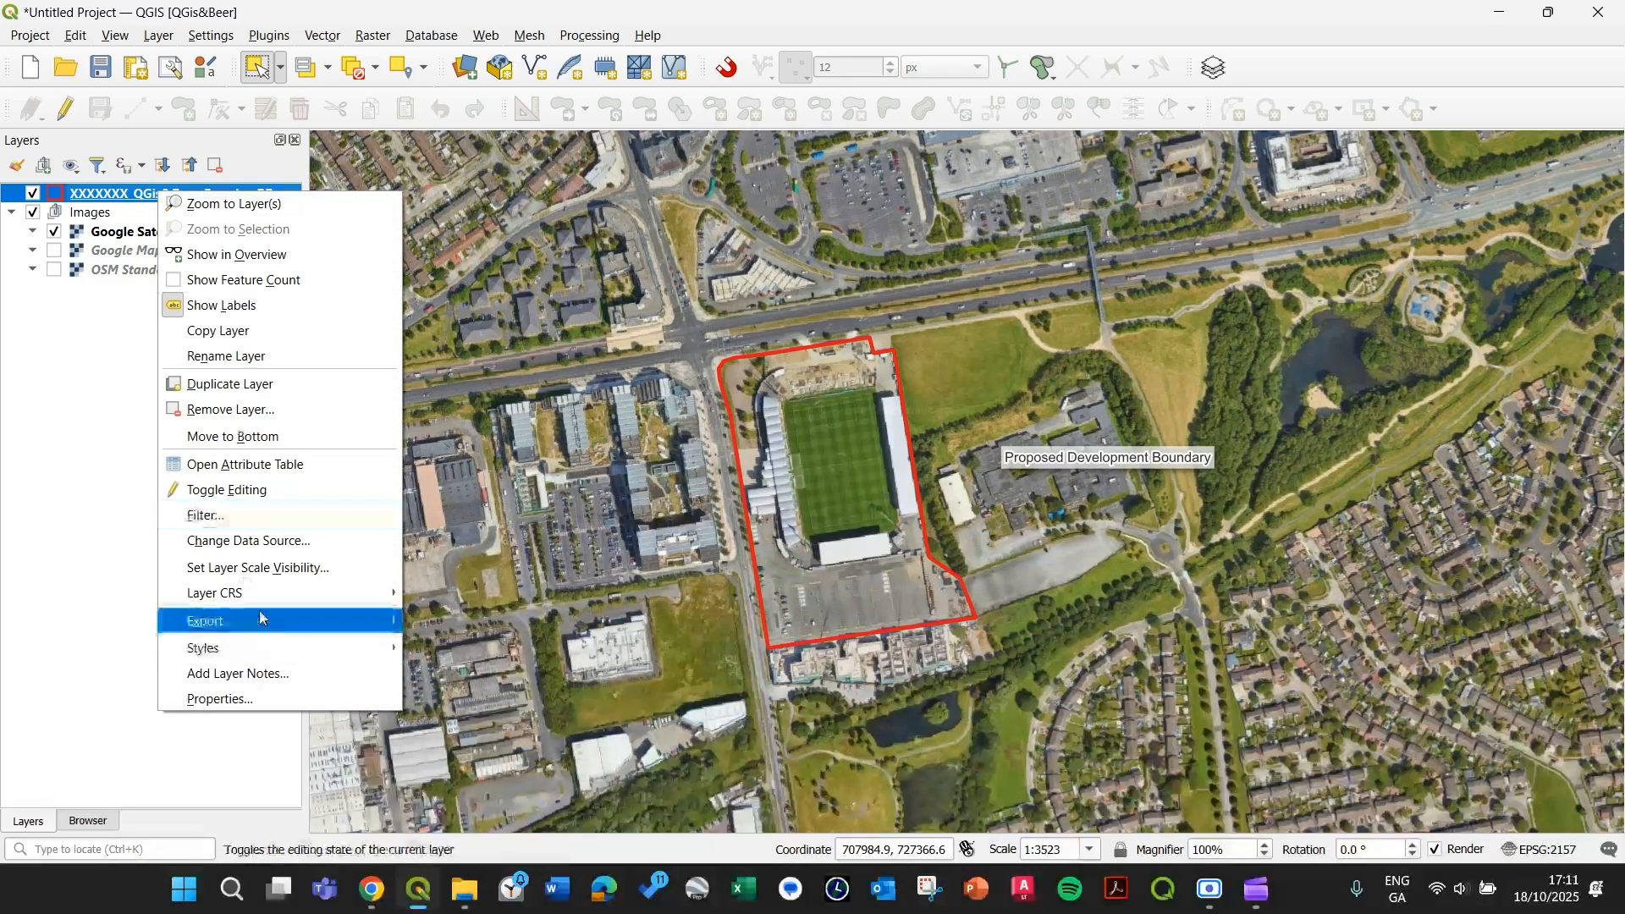
click(250, 701)
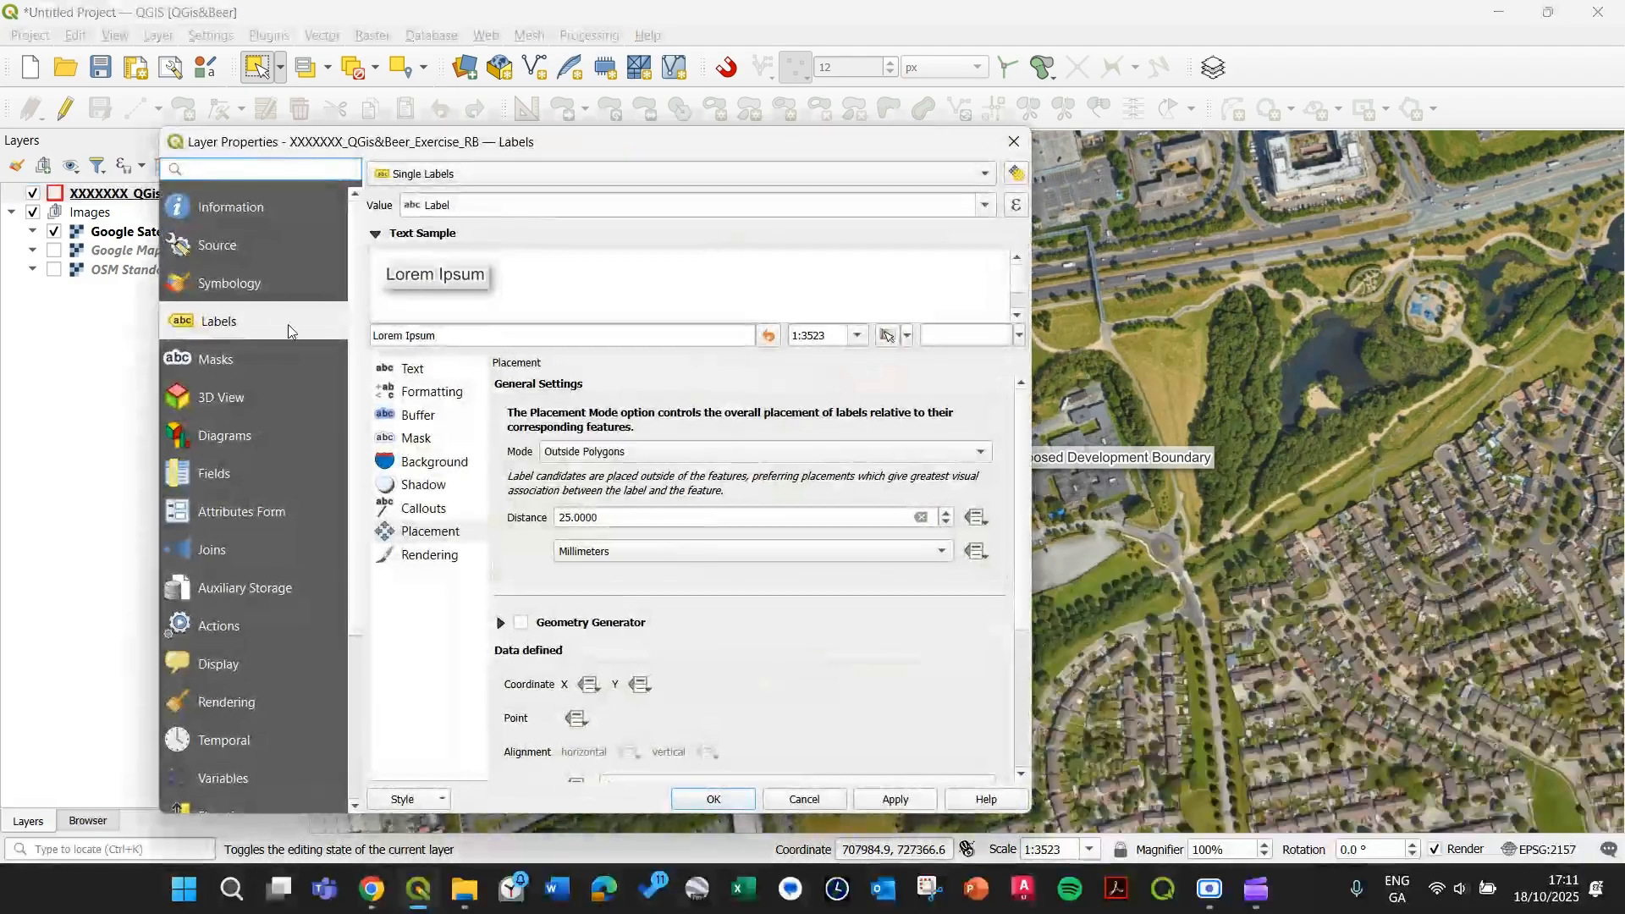
drag(610, 146, 498, 71)
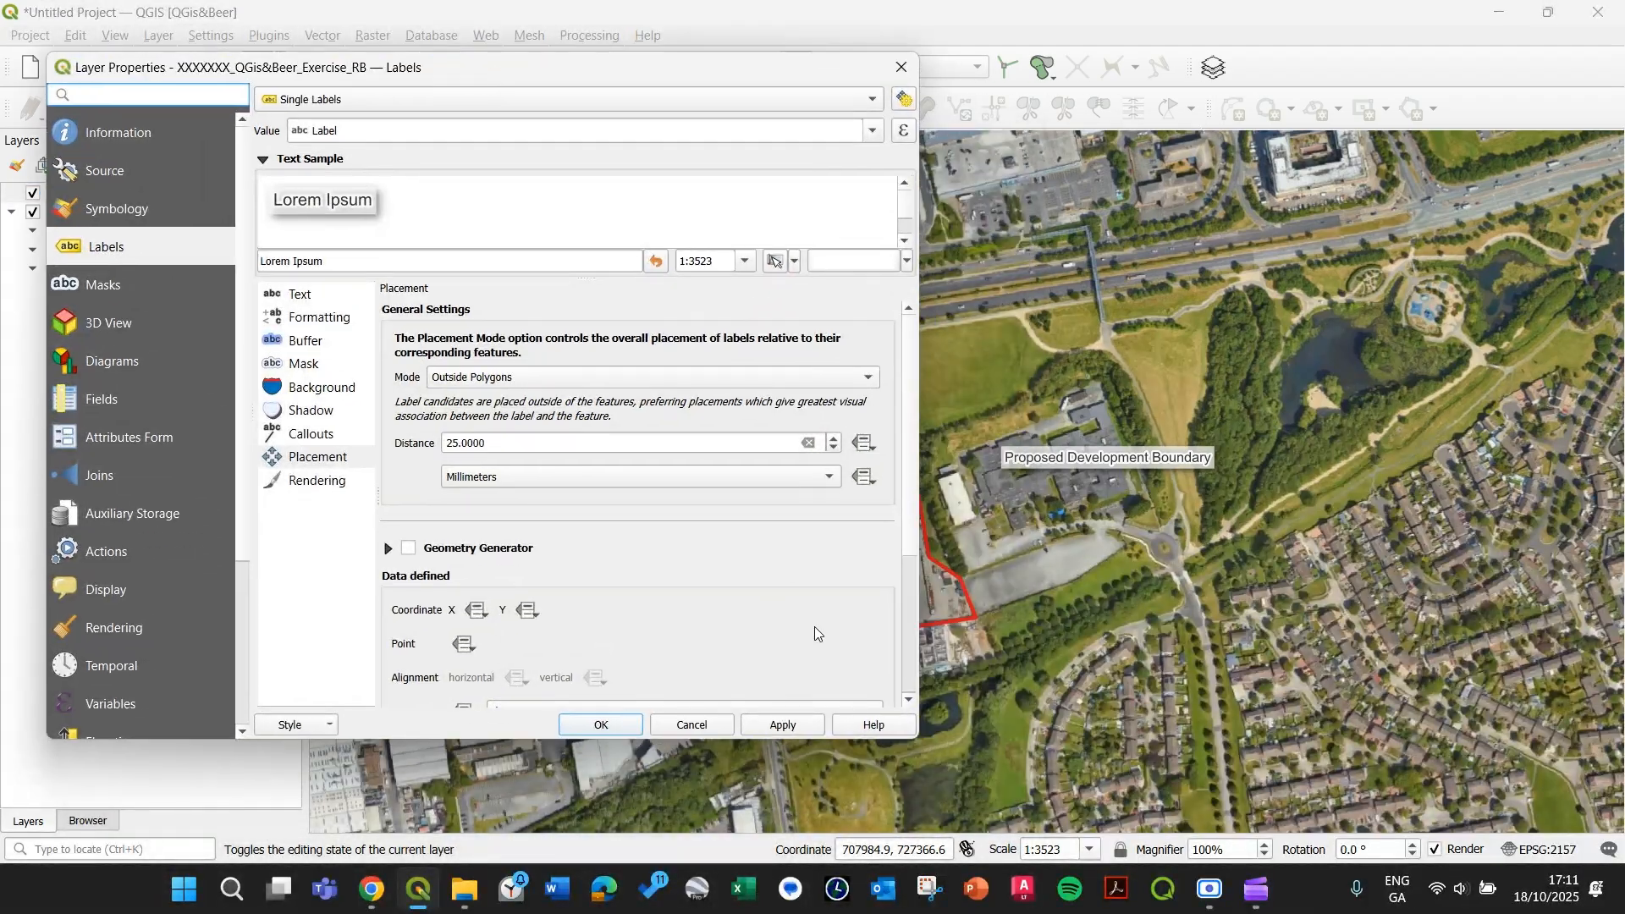
drag(917, 738, 915, 733)
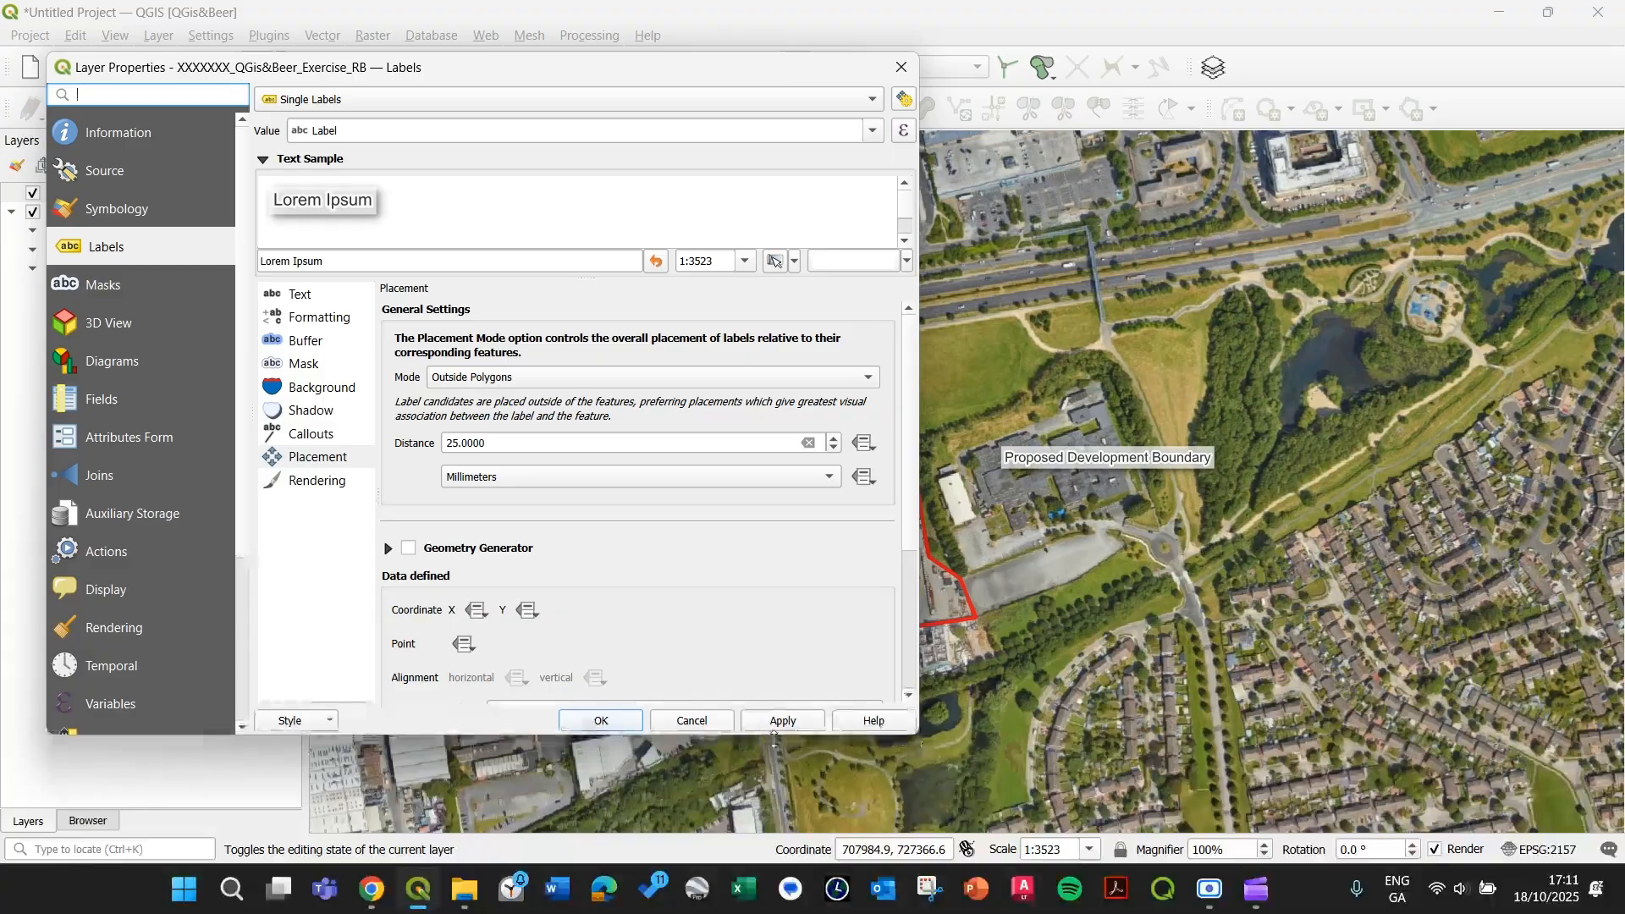
drag(678, 74, 602, 85)
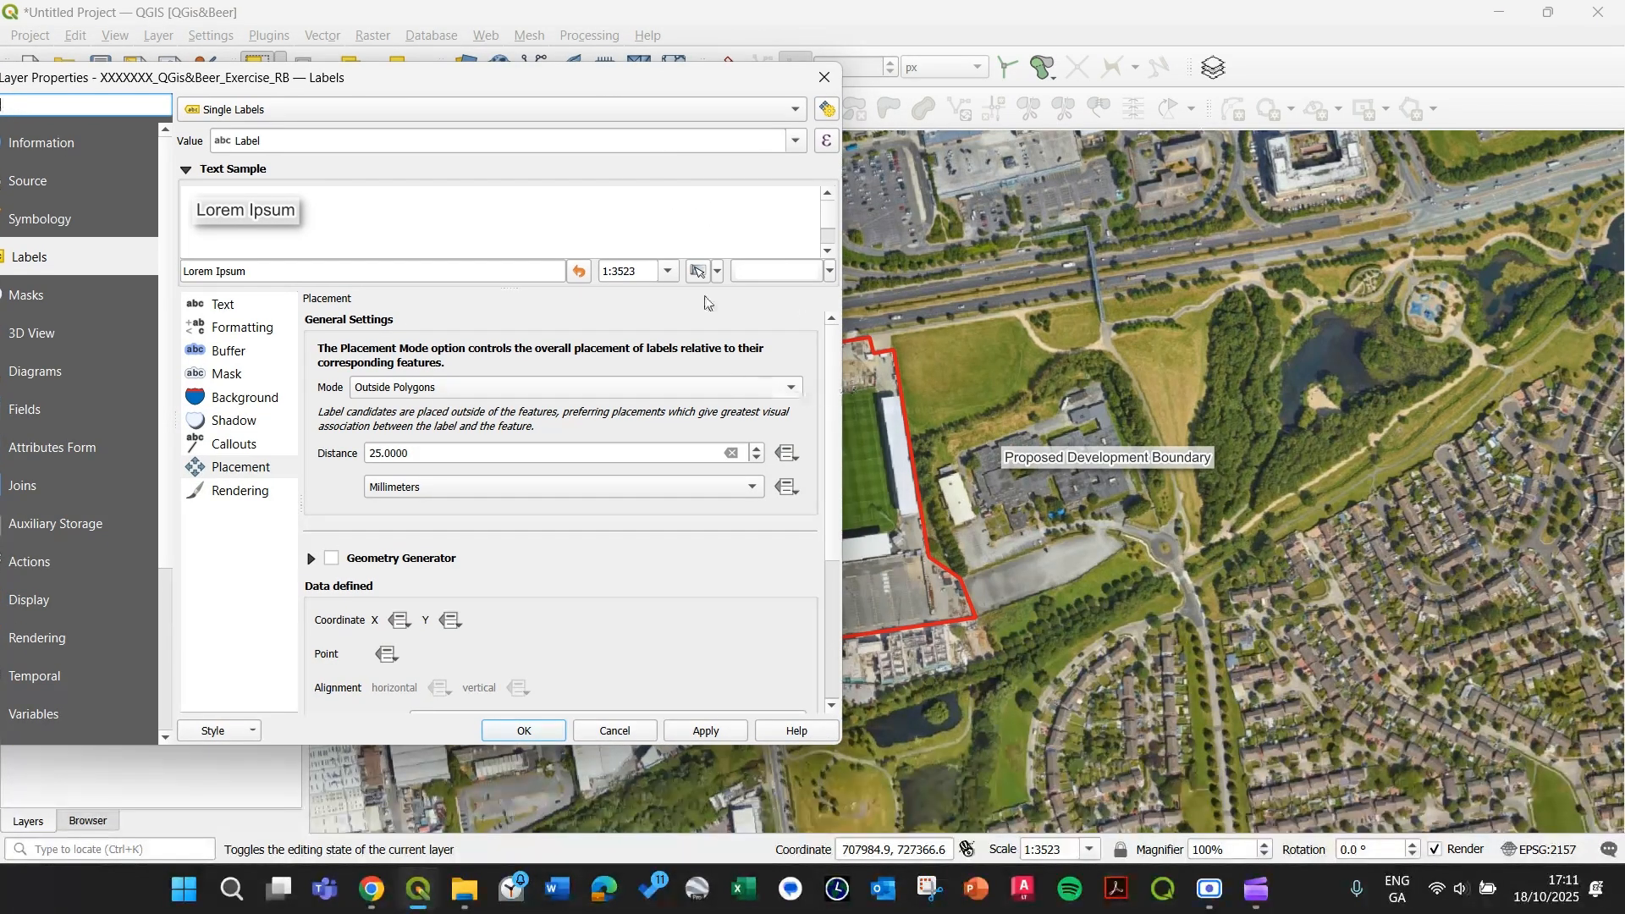
drag(578, 86, 614, 56)
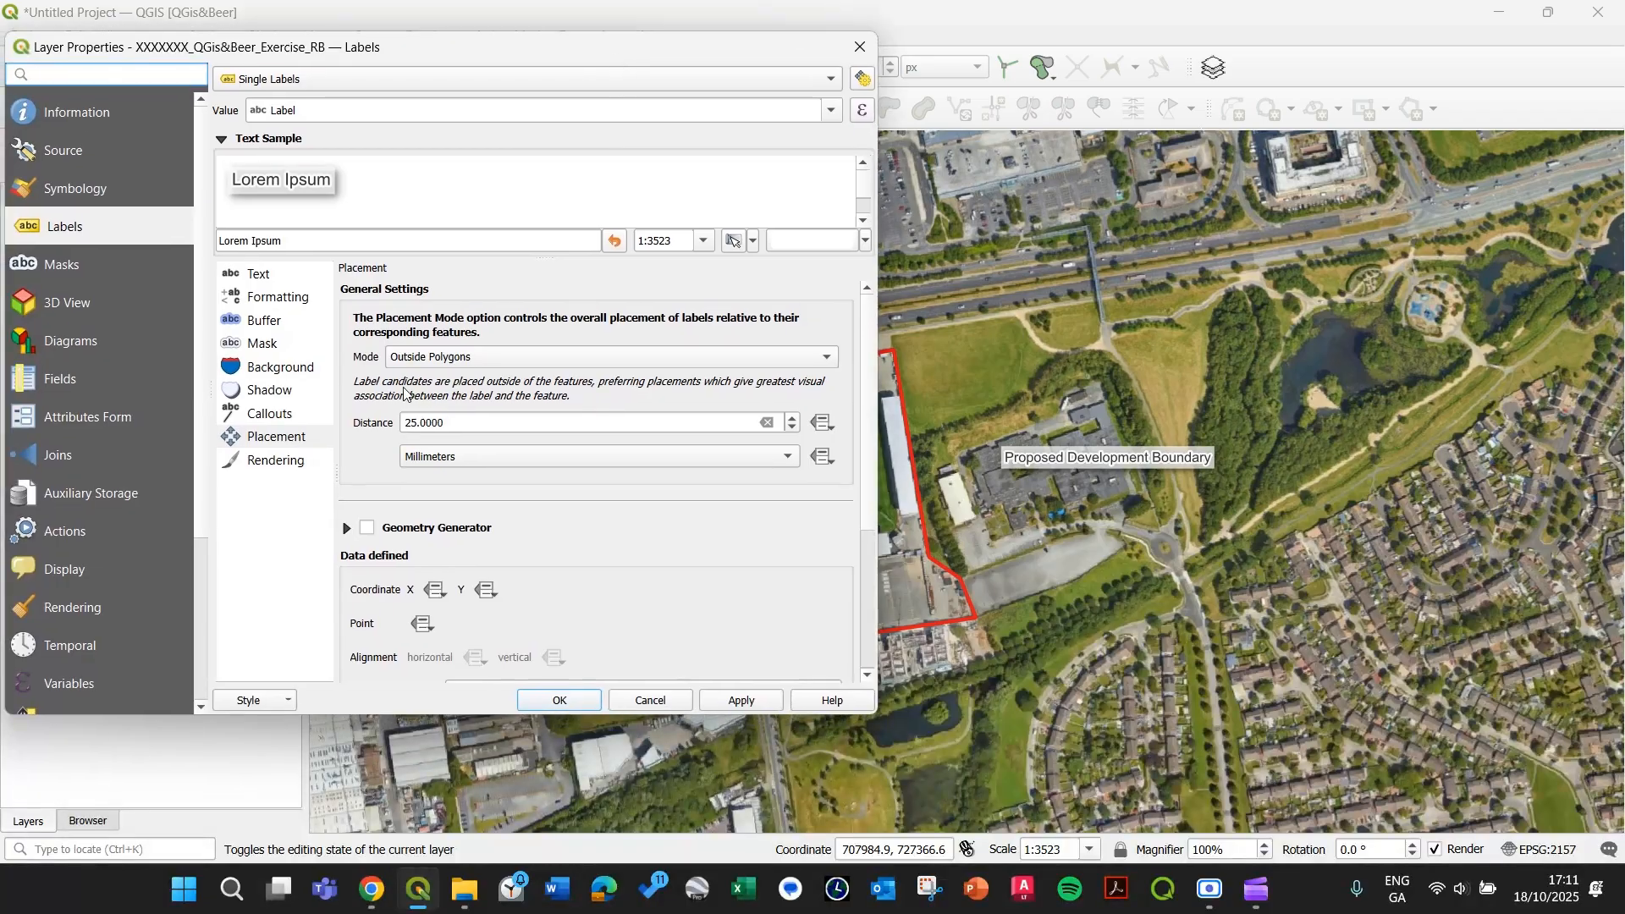
click(289, 415)
click(346, 294)
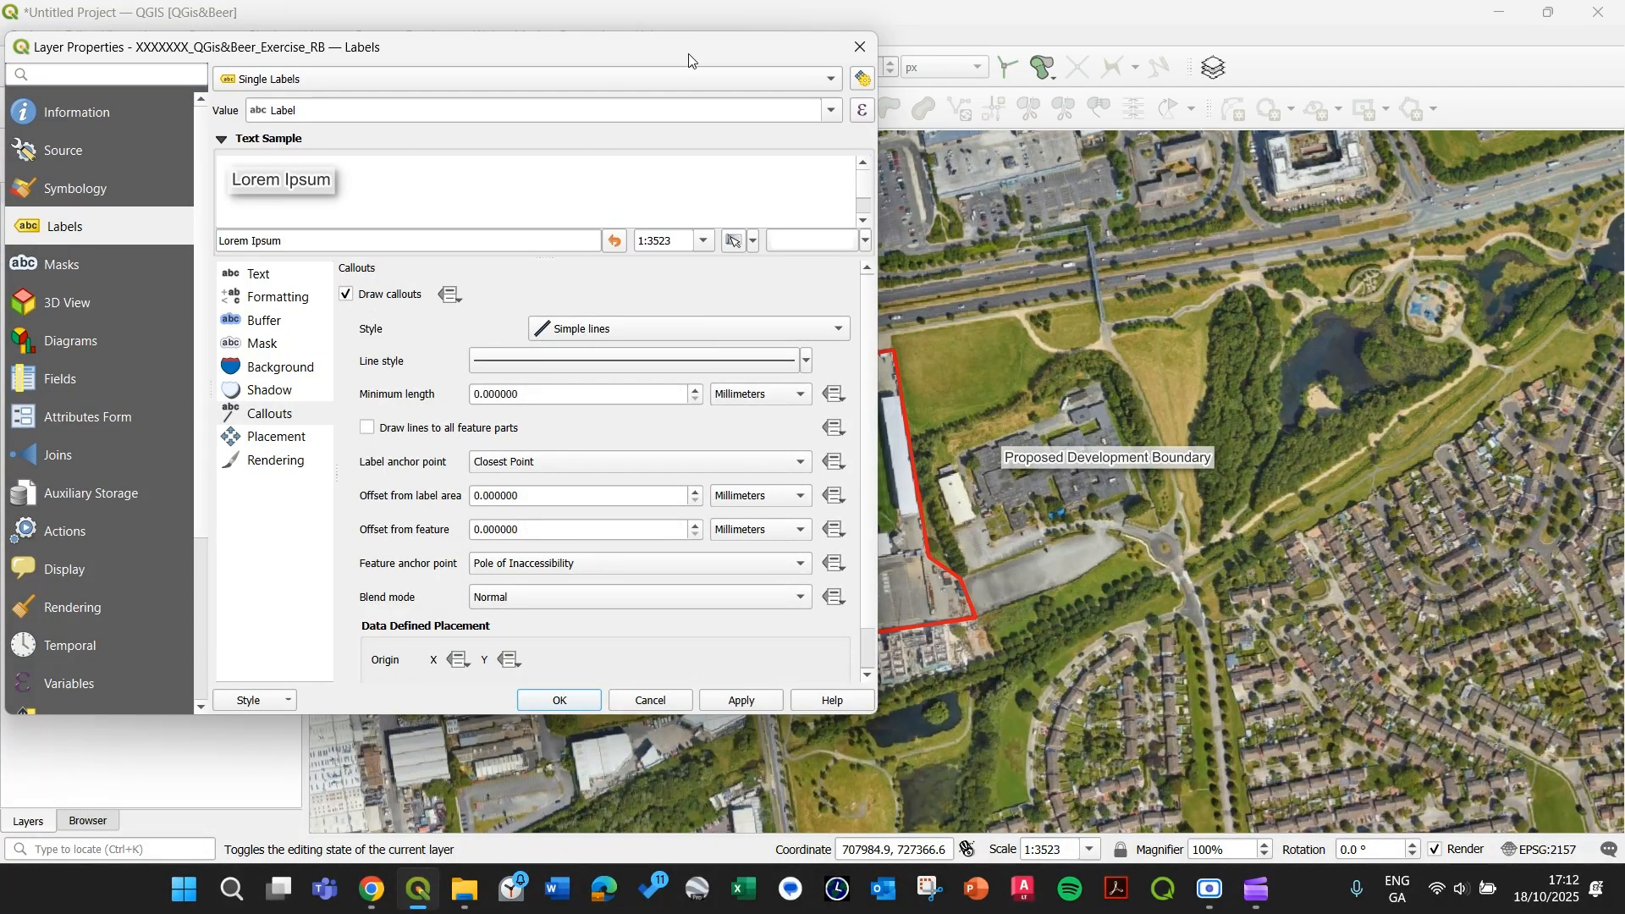
drag(686, 50, 629, 51)
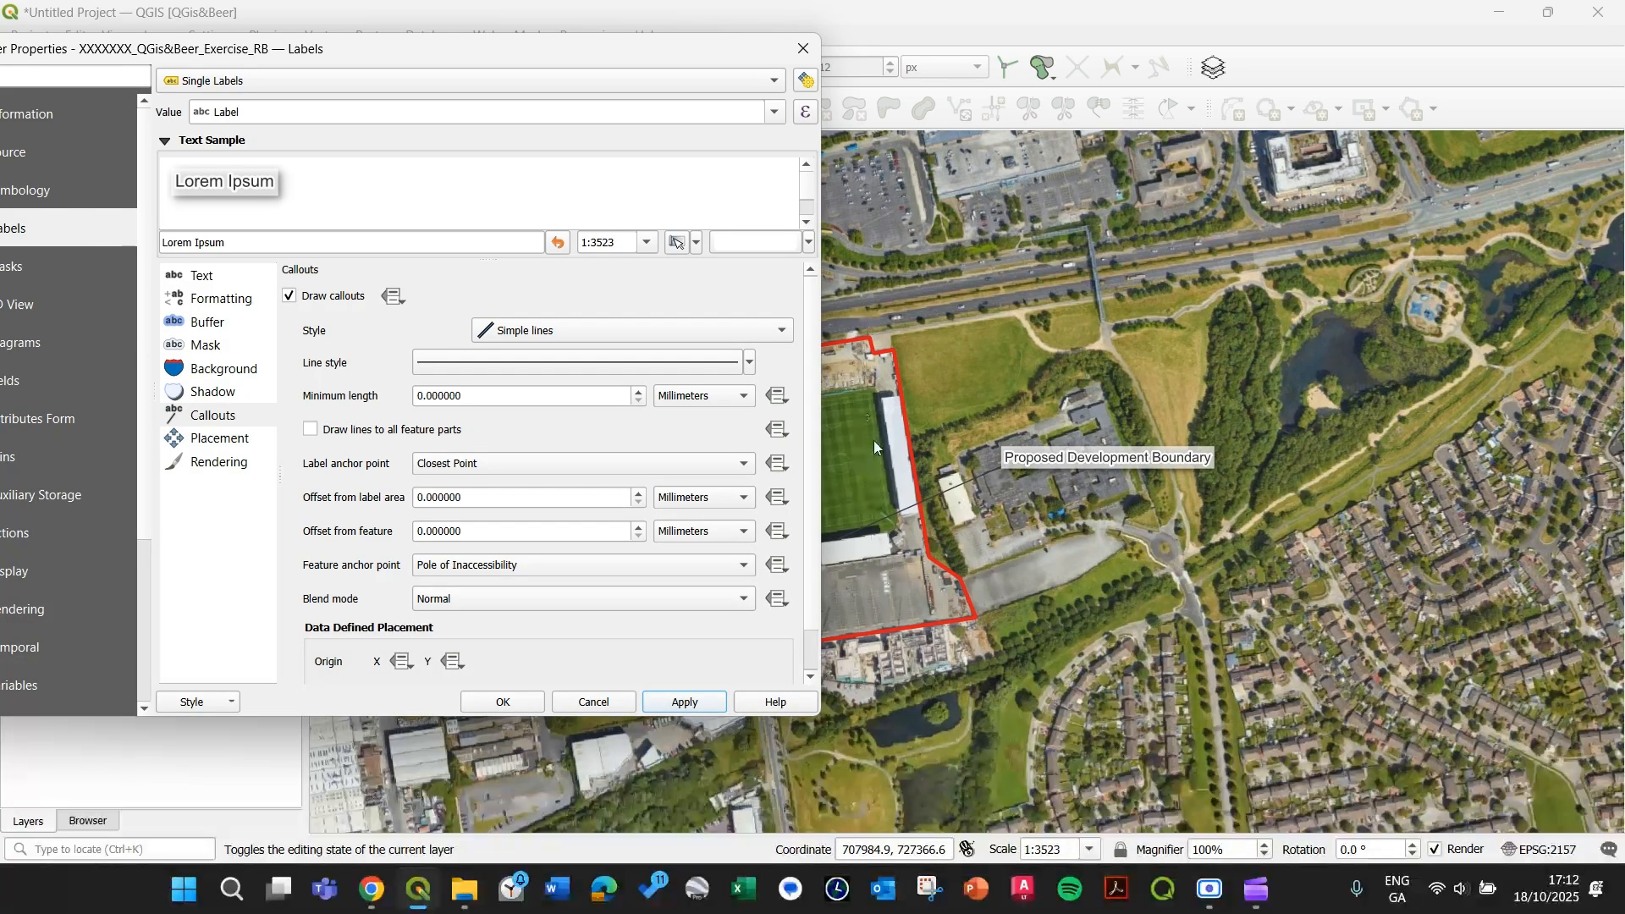
Set the callout's feature anchor point to Point on Exterior and apply it to the layer.
scroll(596, 601, down, 1)
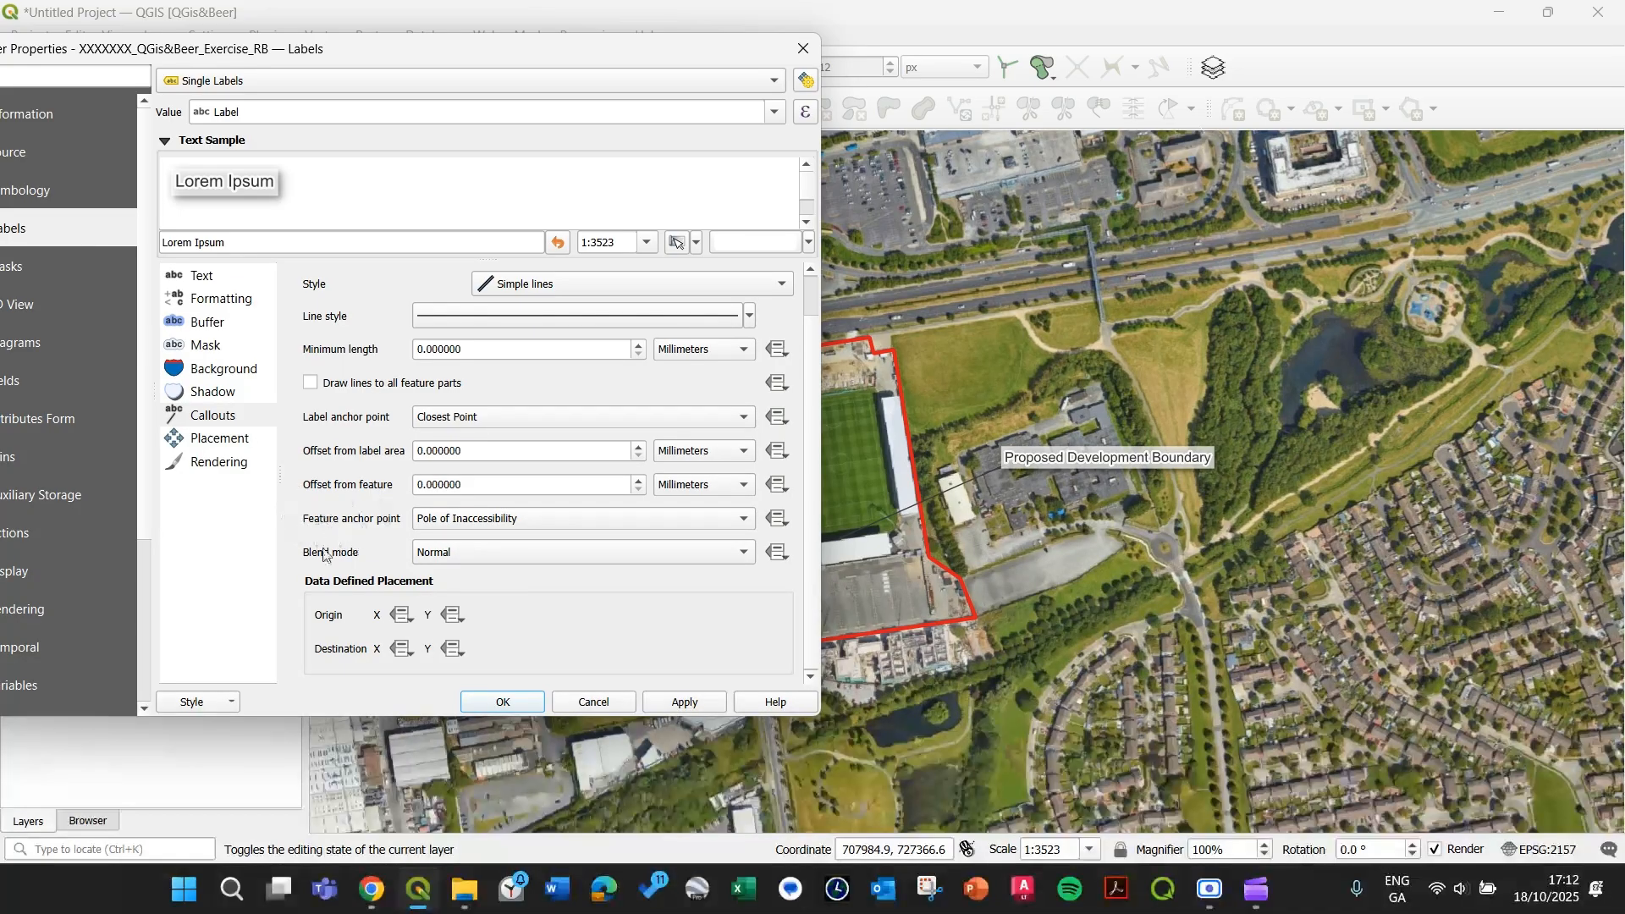
click(484, 527)
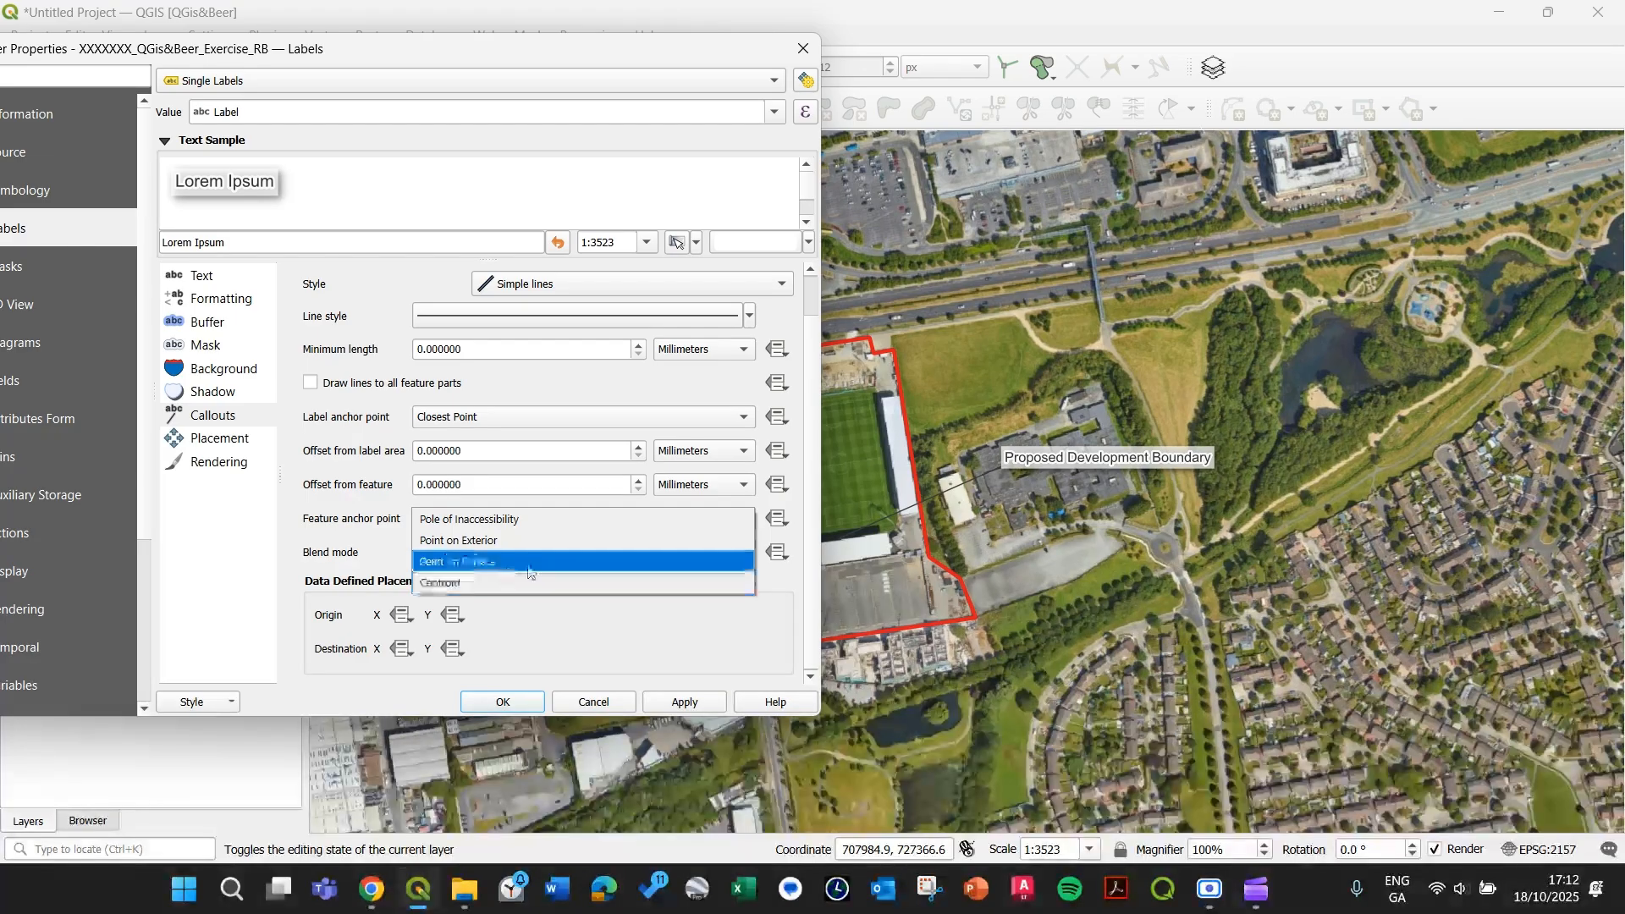
click(452, 546)
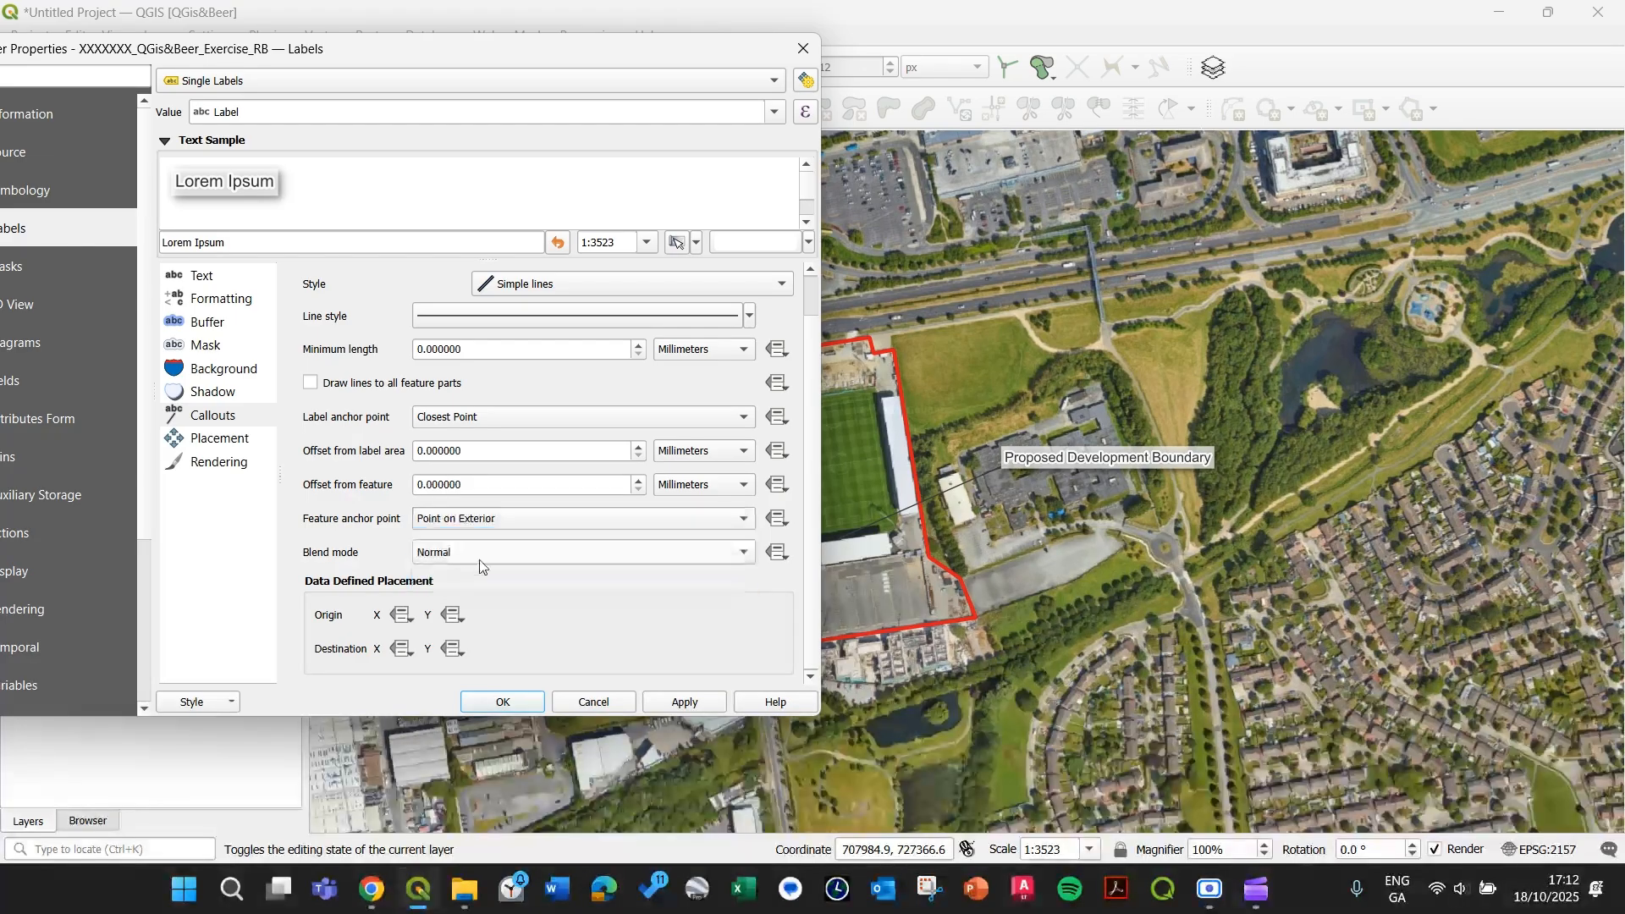
click(684, 705)
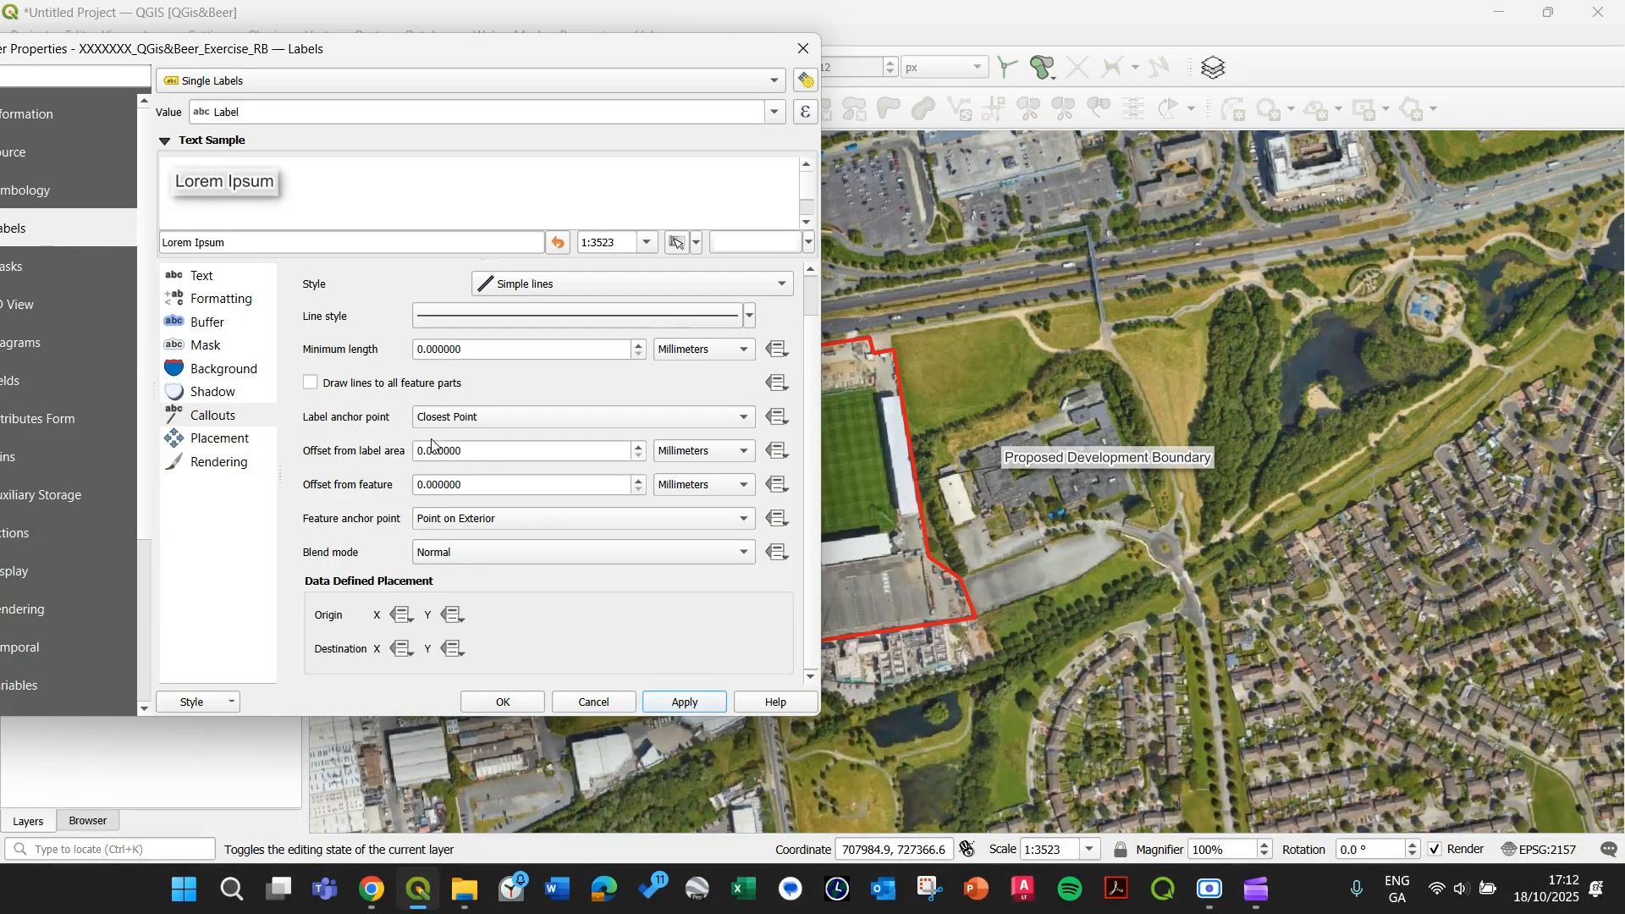
click(518, 426)
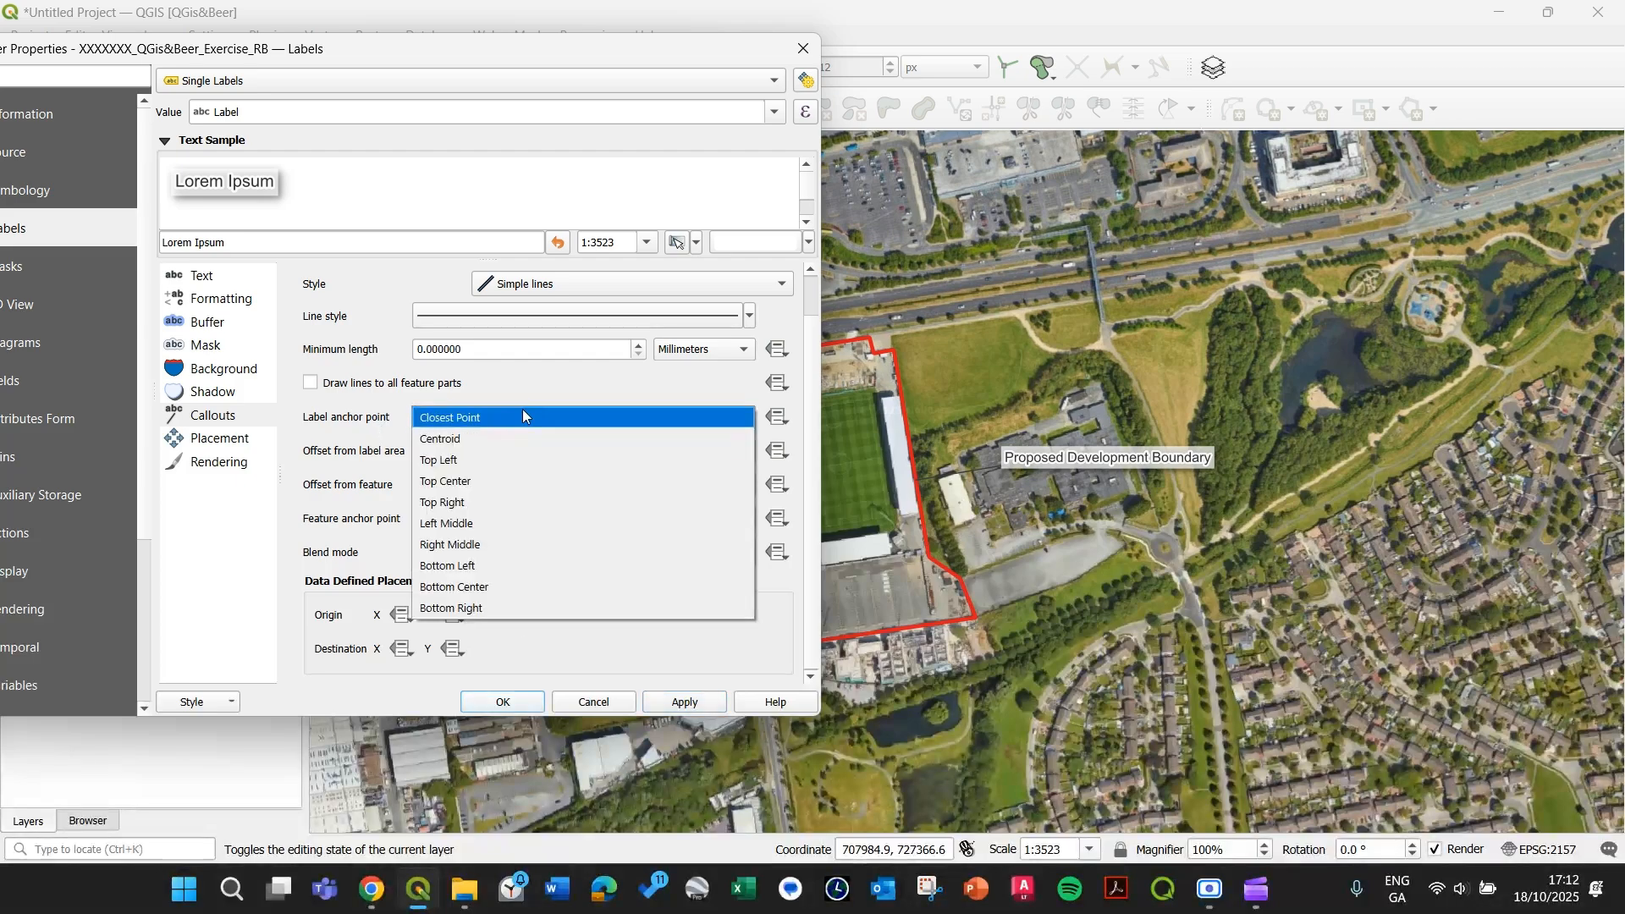
click(392, 442)
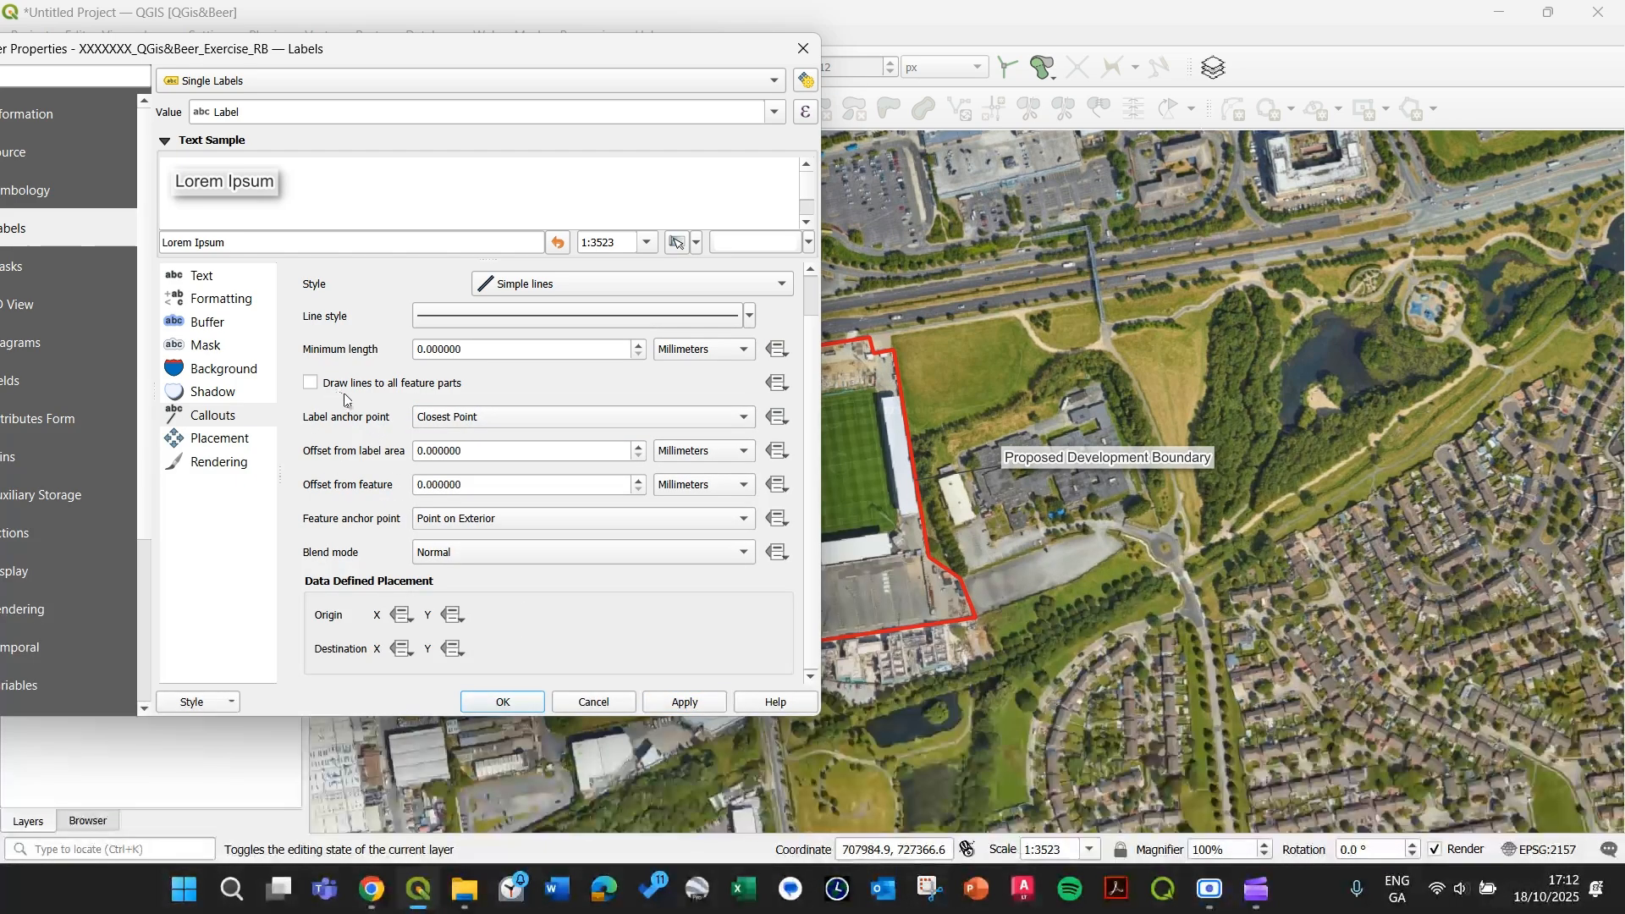
scroll(343, 396, up, 1)
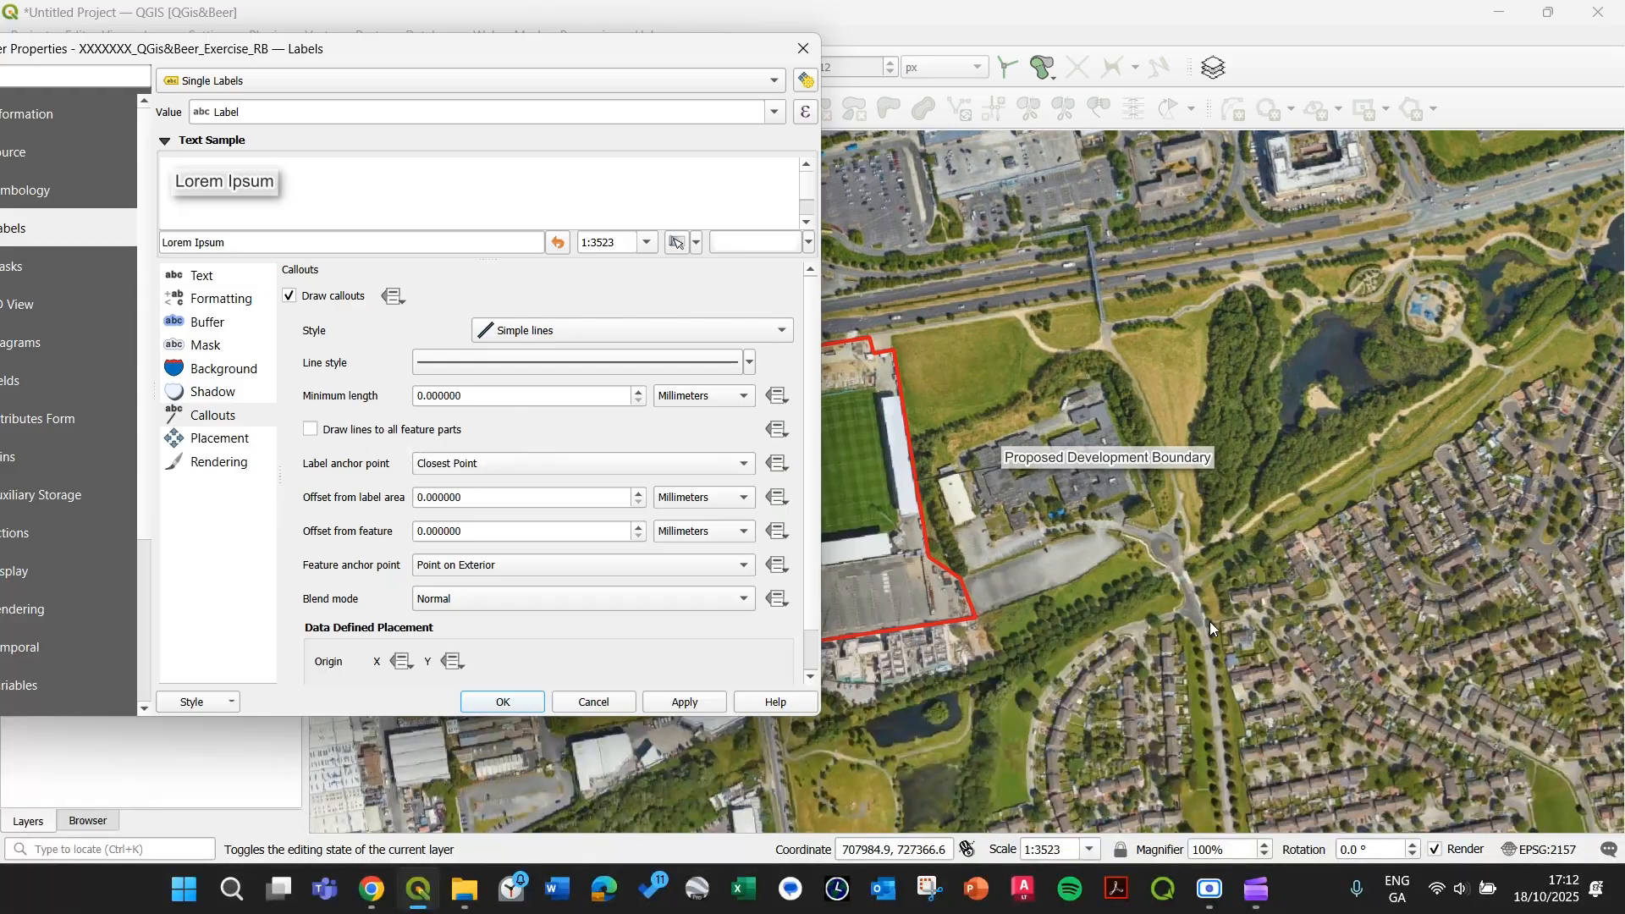
click(315, 432)
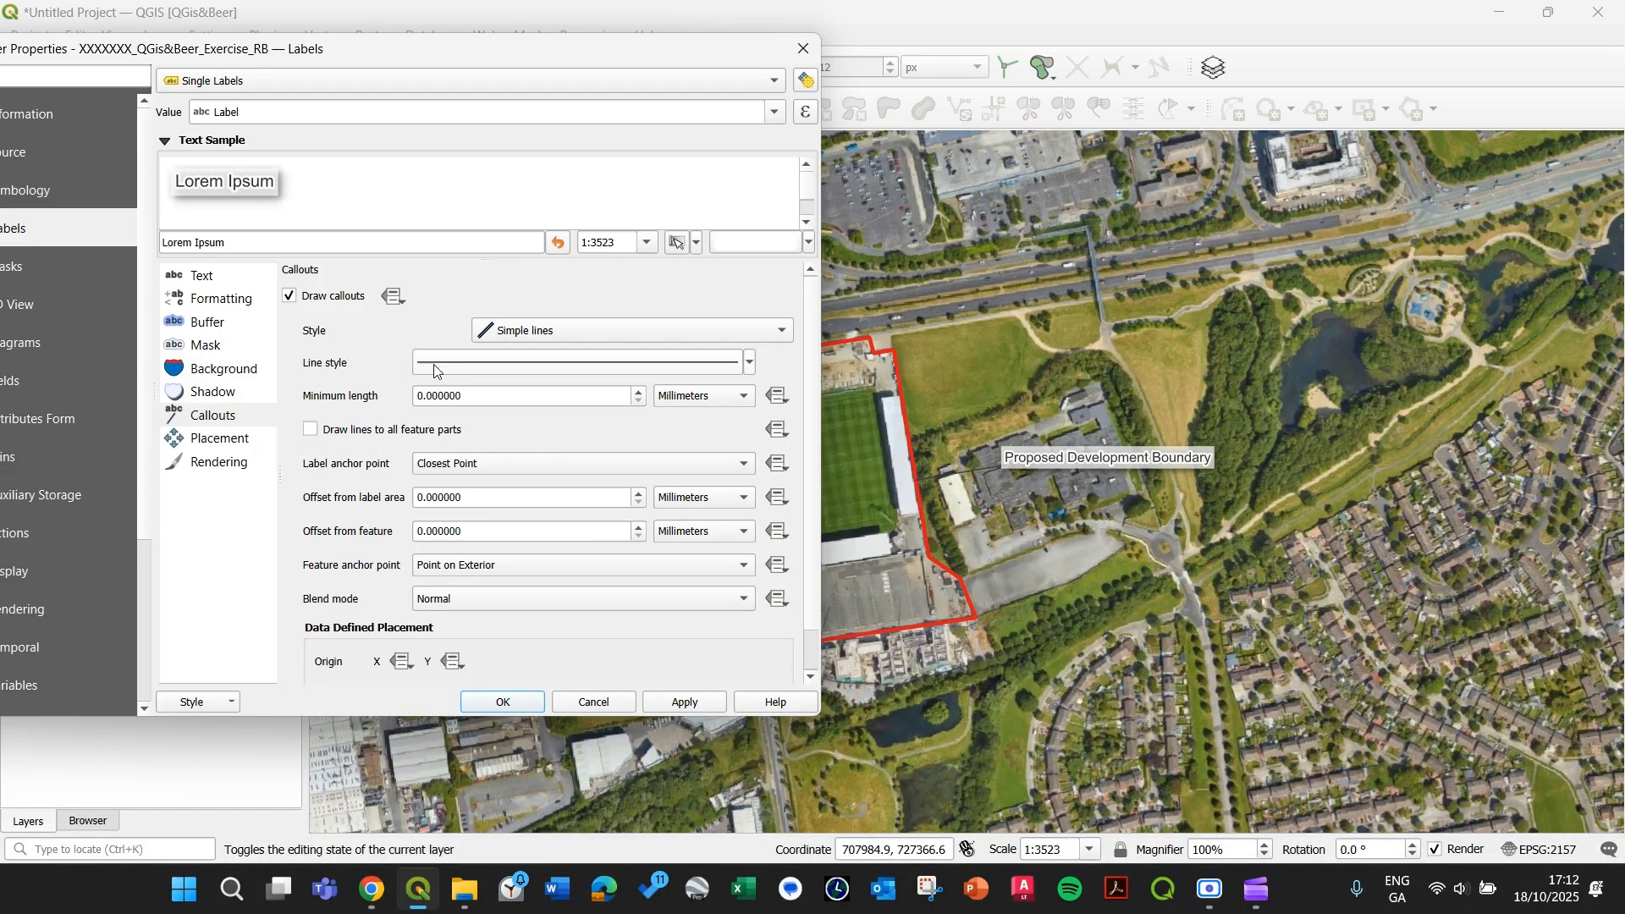
Try the Curved lines and Balloons callout styles on the map, returning the style to Simple lines.
click(574, 331)
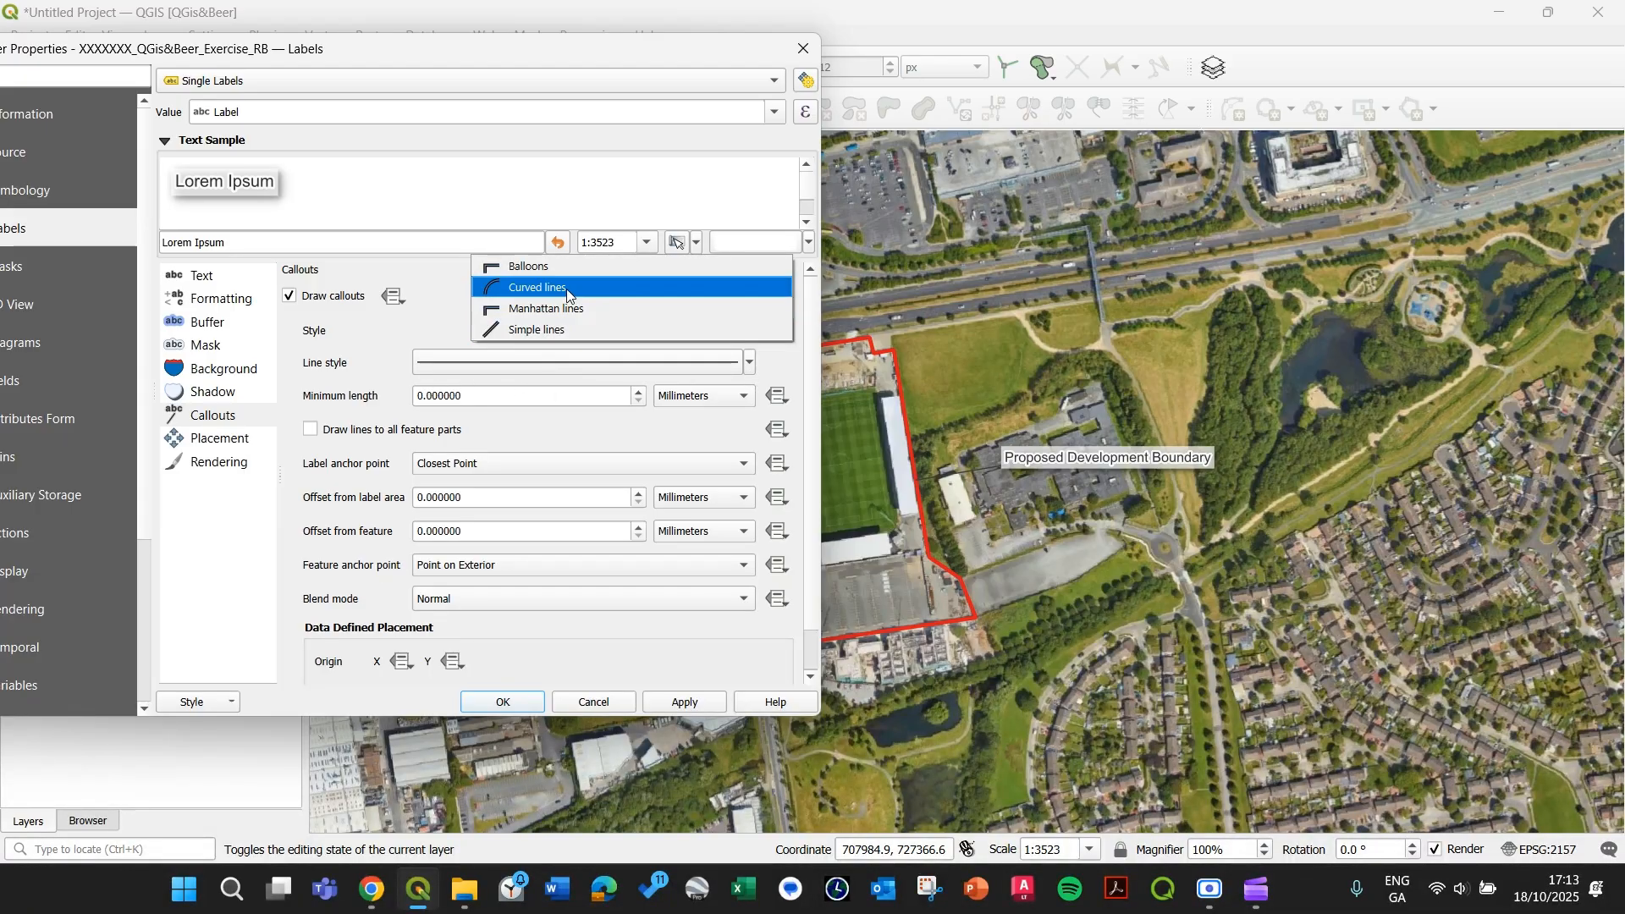
click(569, 294)
click(685, 702)
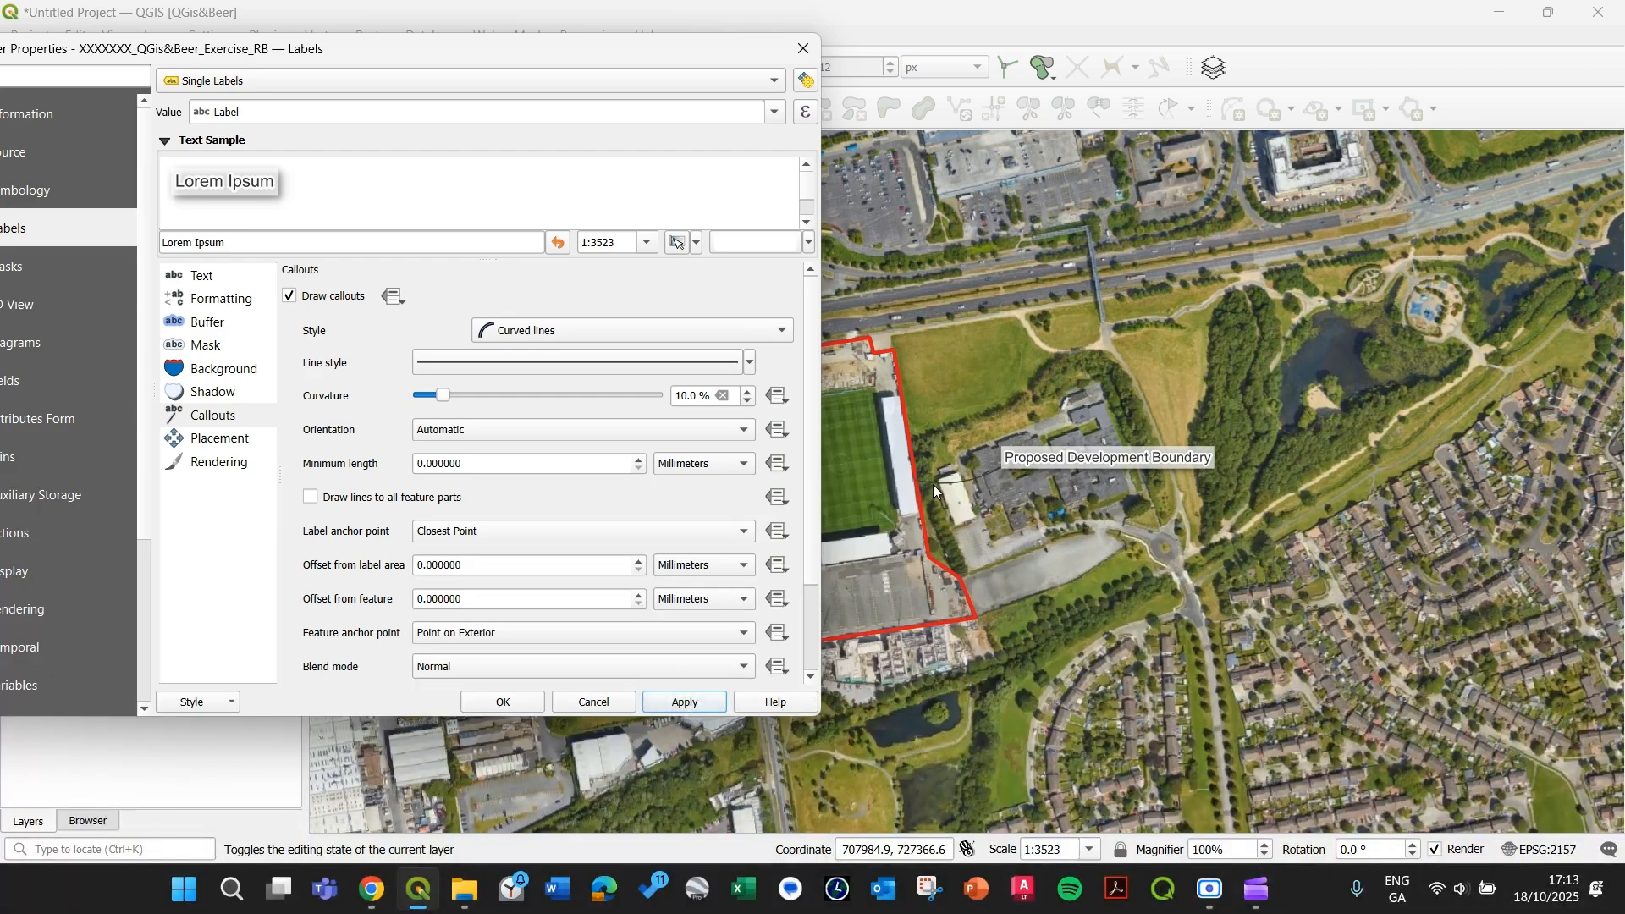
click(603, 330)
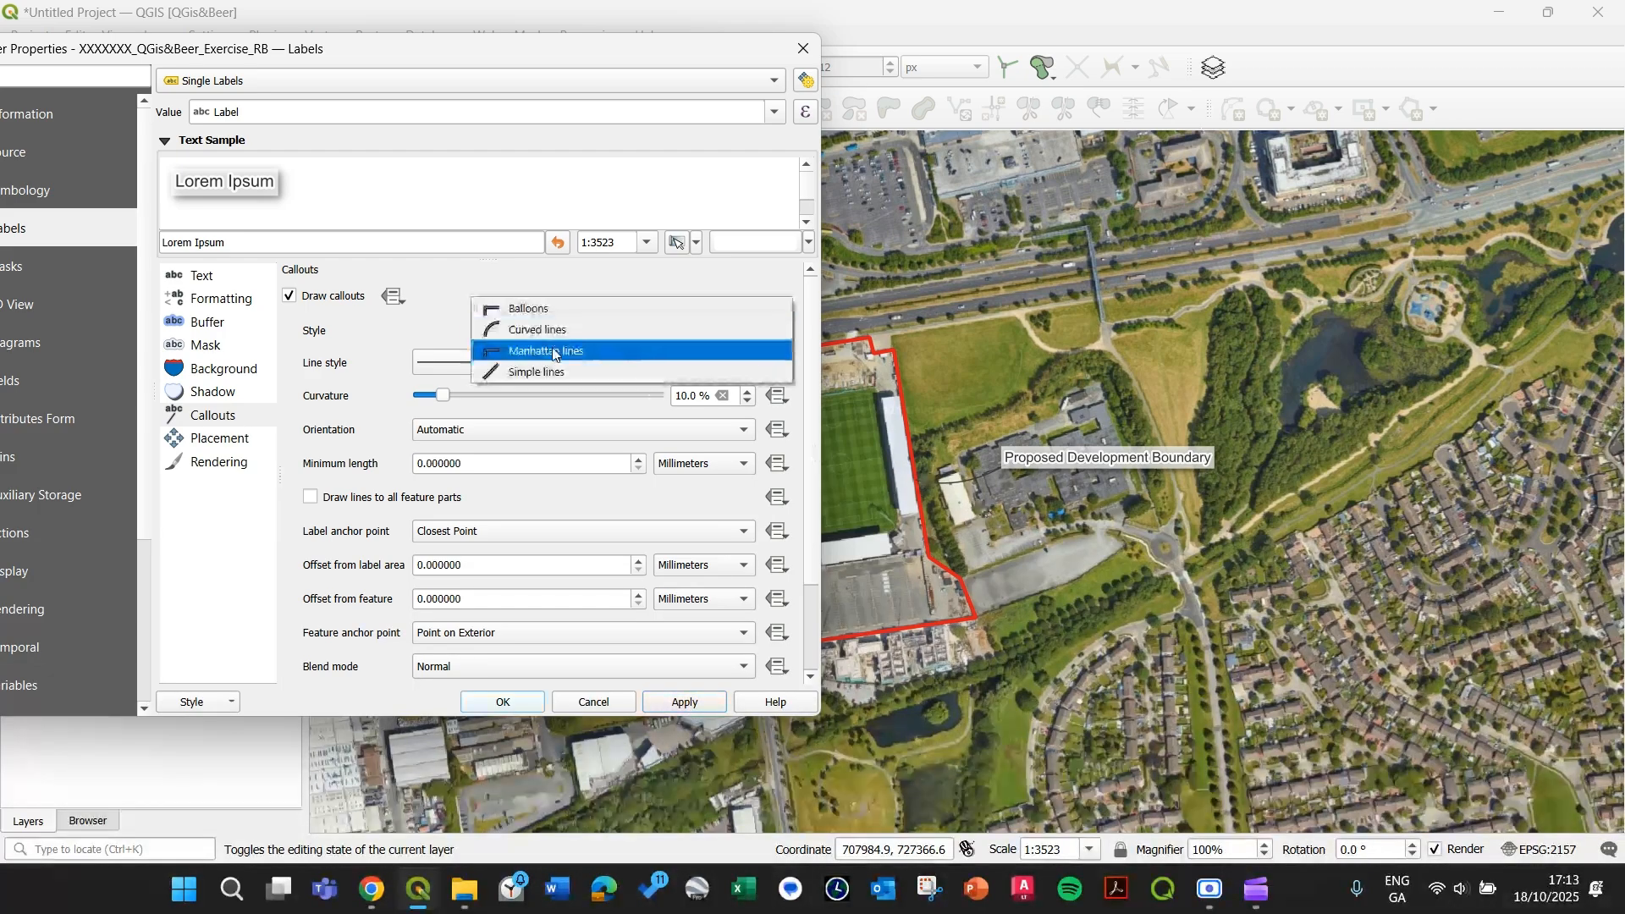
click(593, 311)
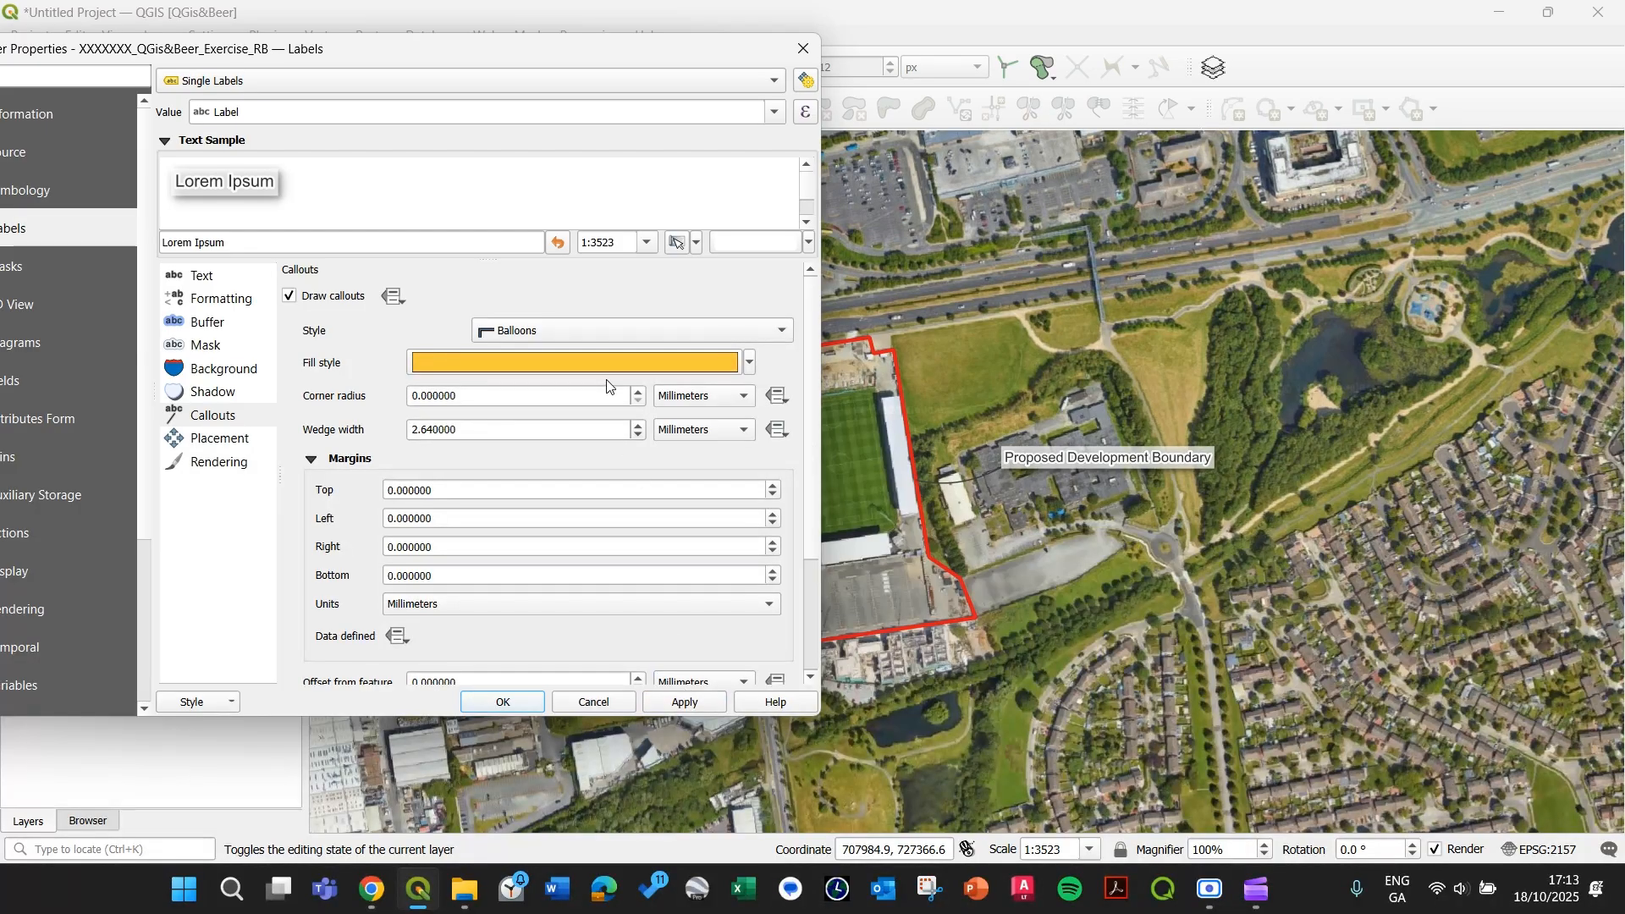
click(683, 704)
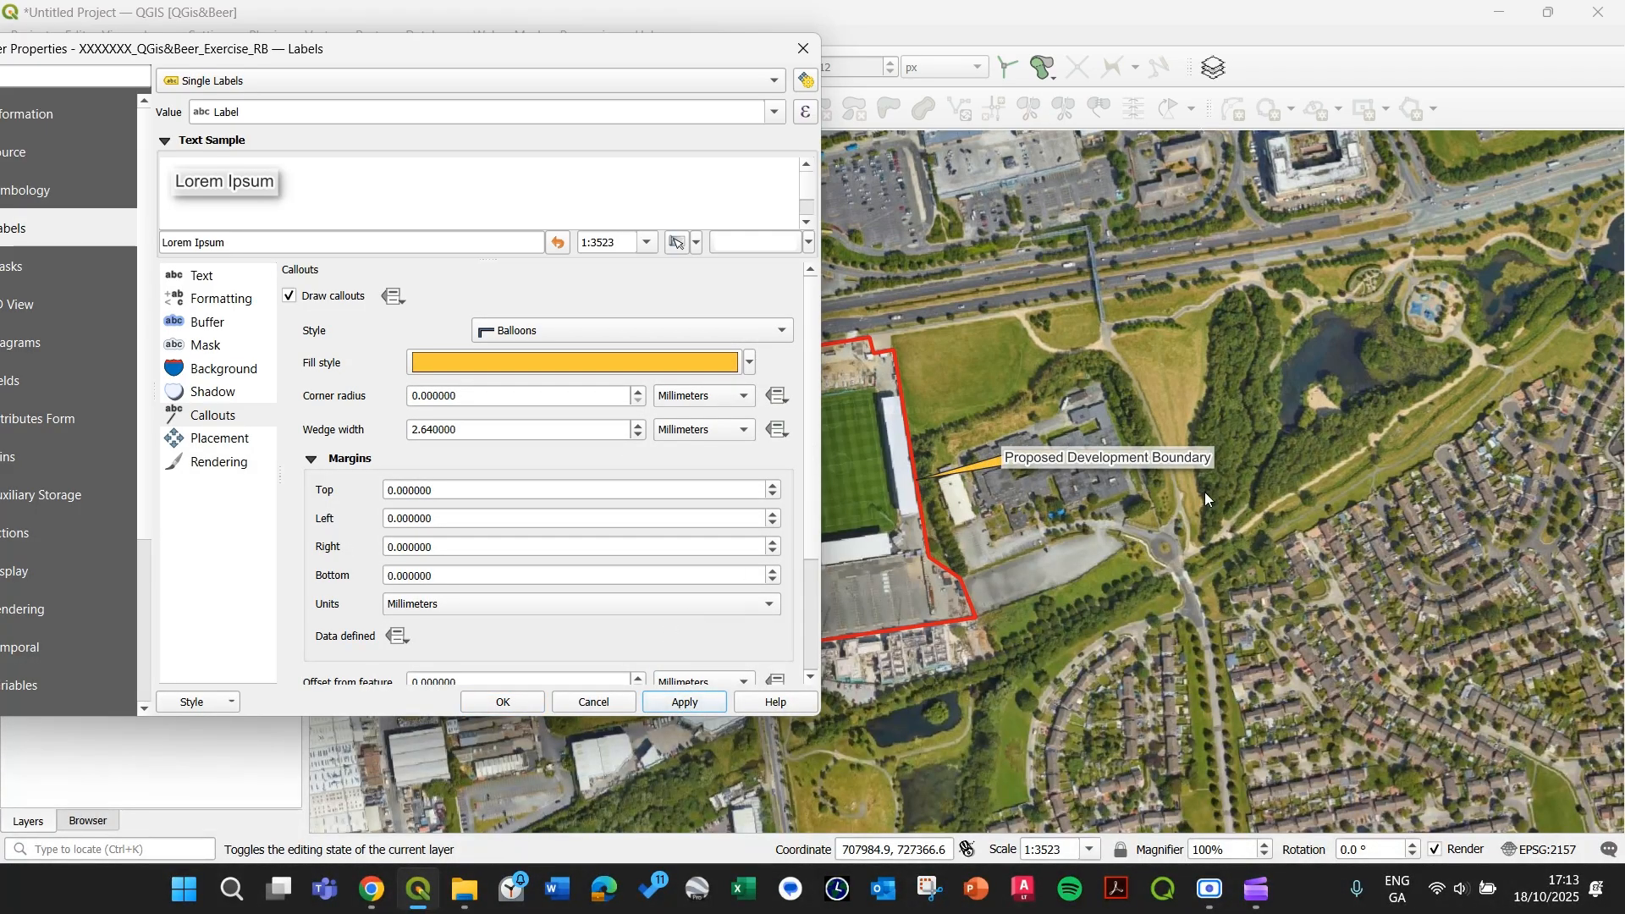
click(588, 330)
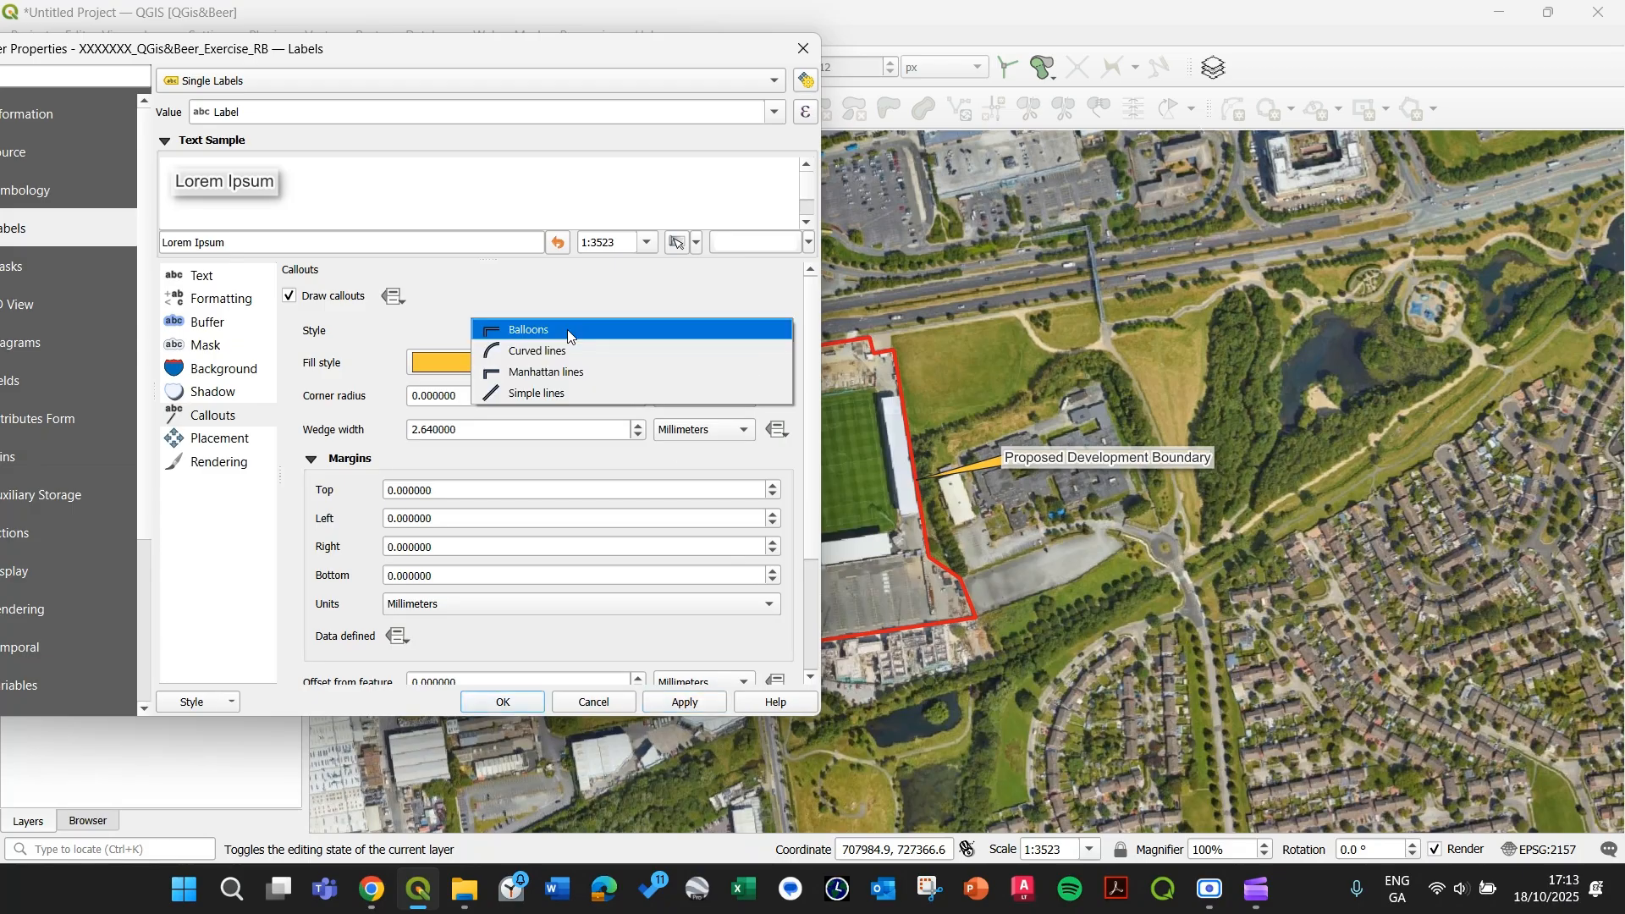
click(544, 395)
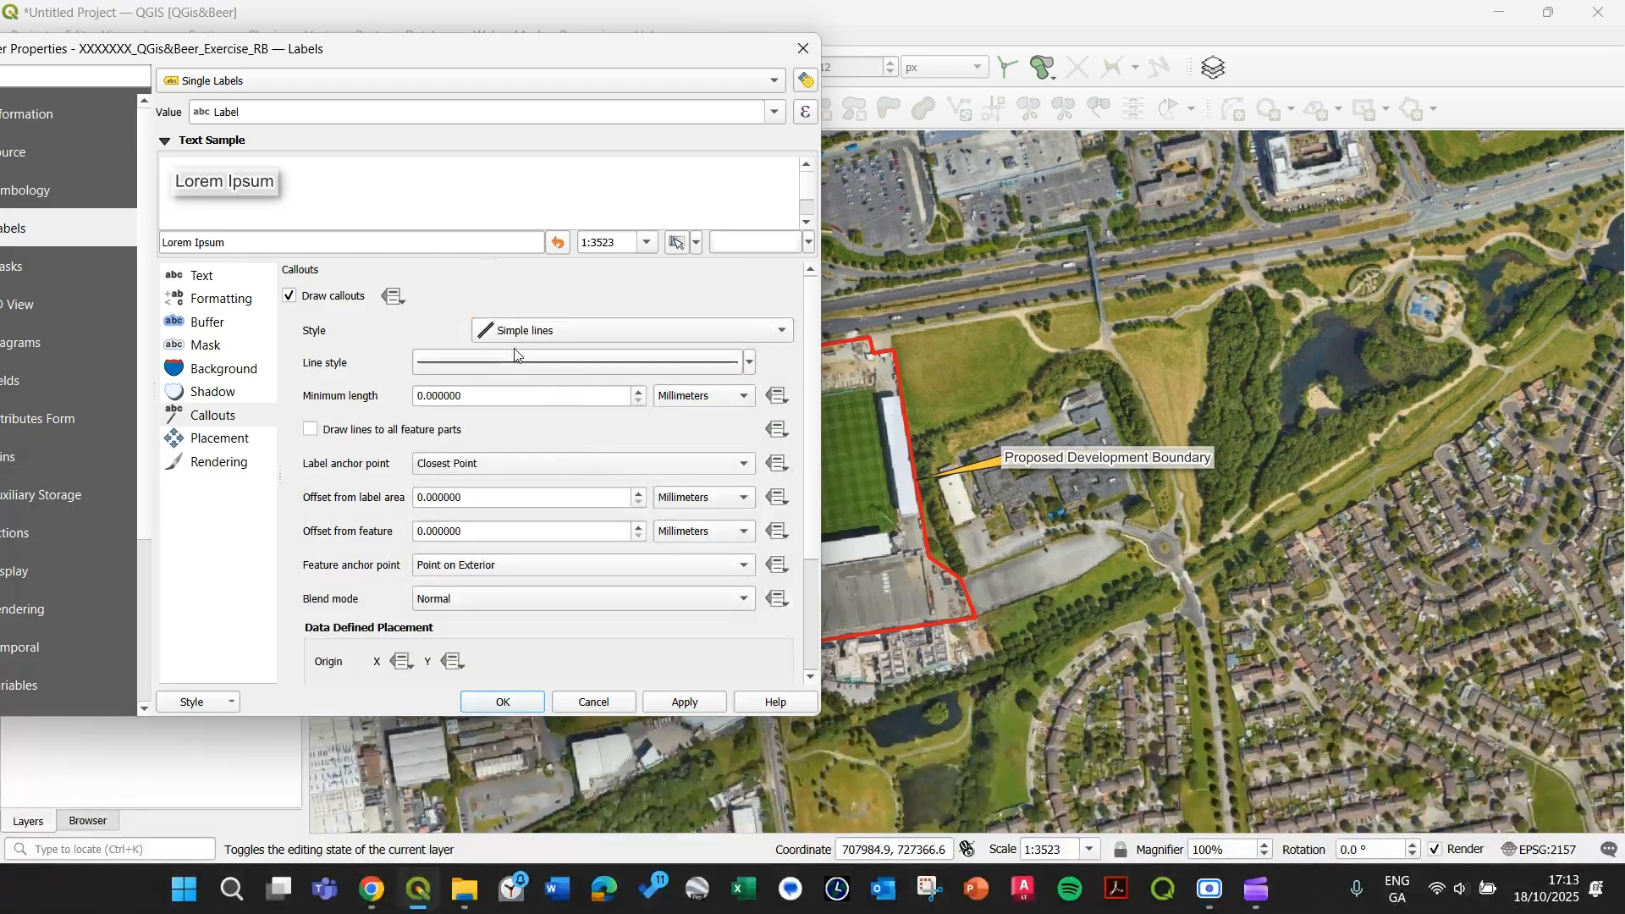
Change the callout line's symbol layer type from Simple Line to Arrow.
click(527, 364)
click(589, 129)
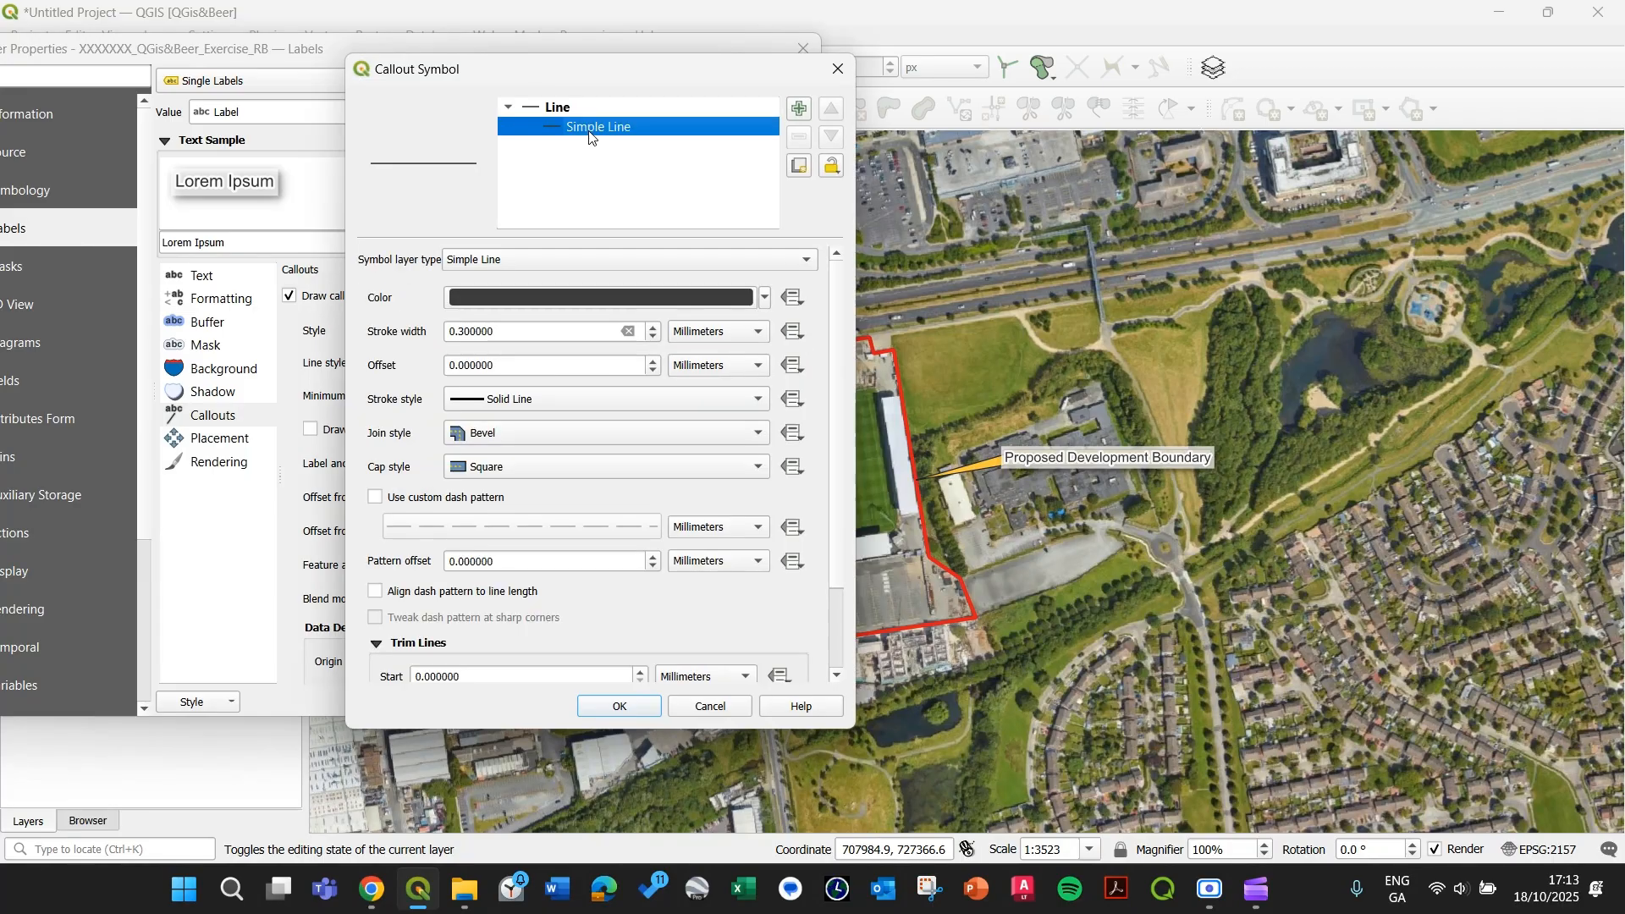
click(558, 108)
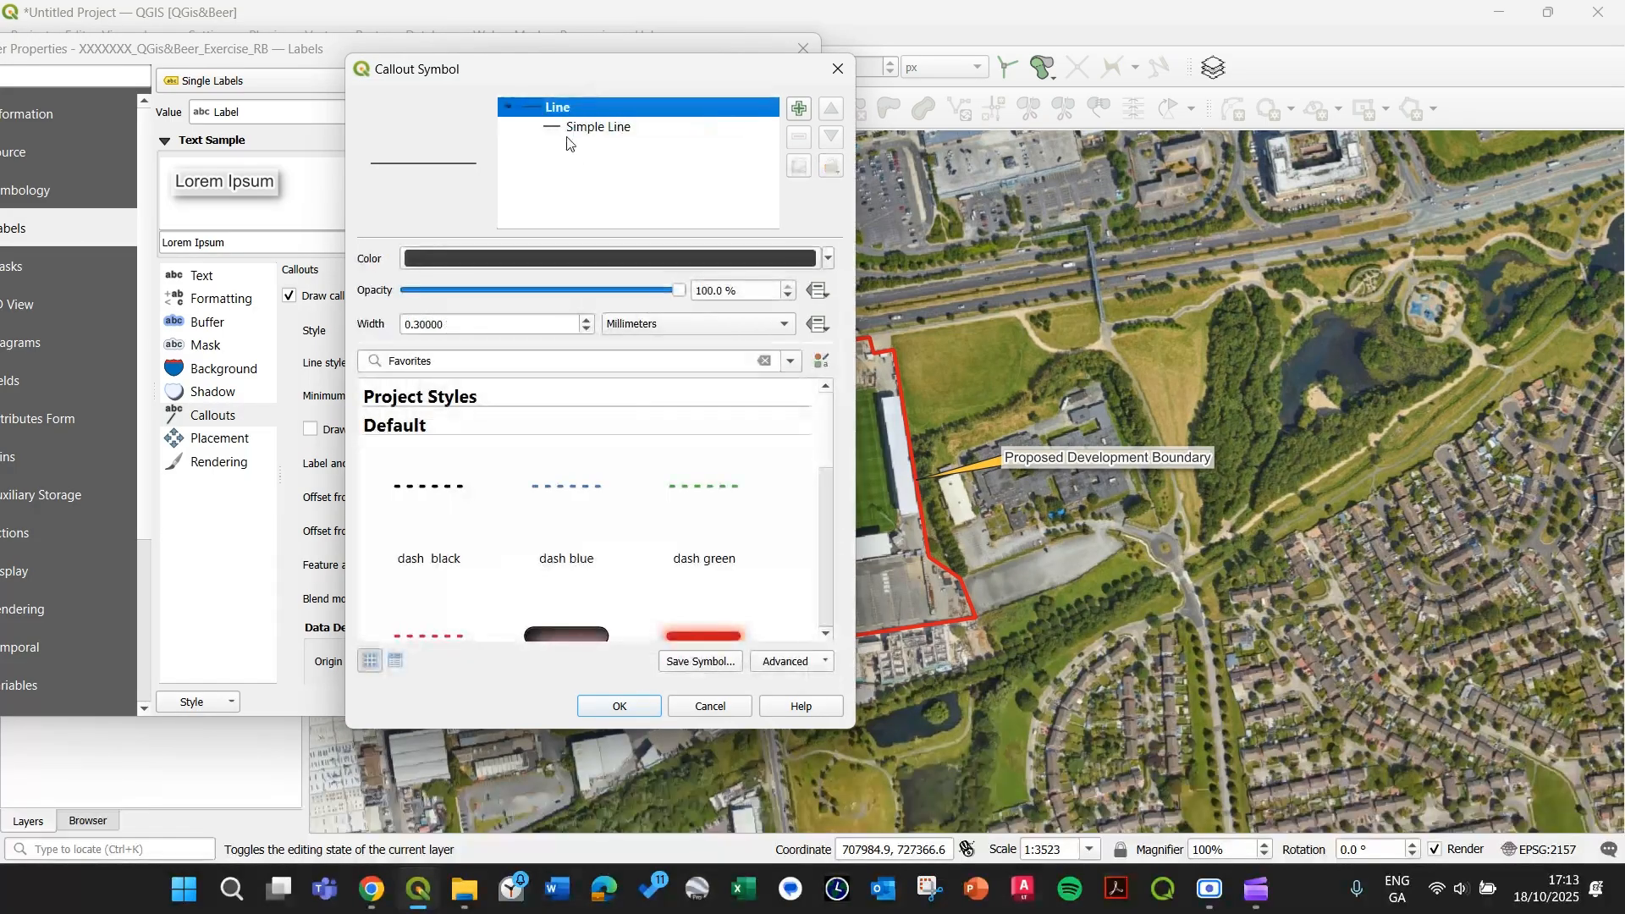
click(597, 128)
click(523, 260)
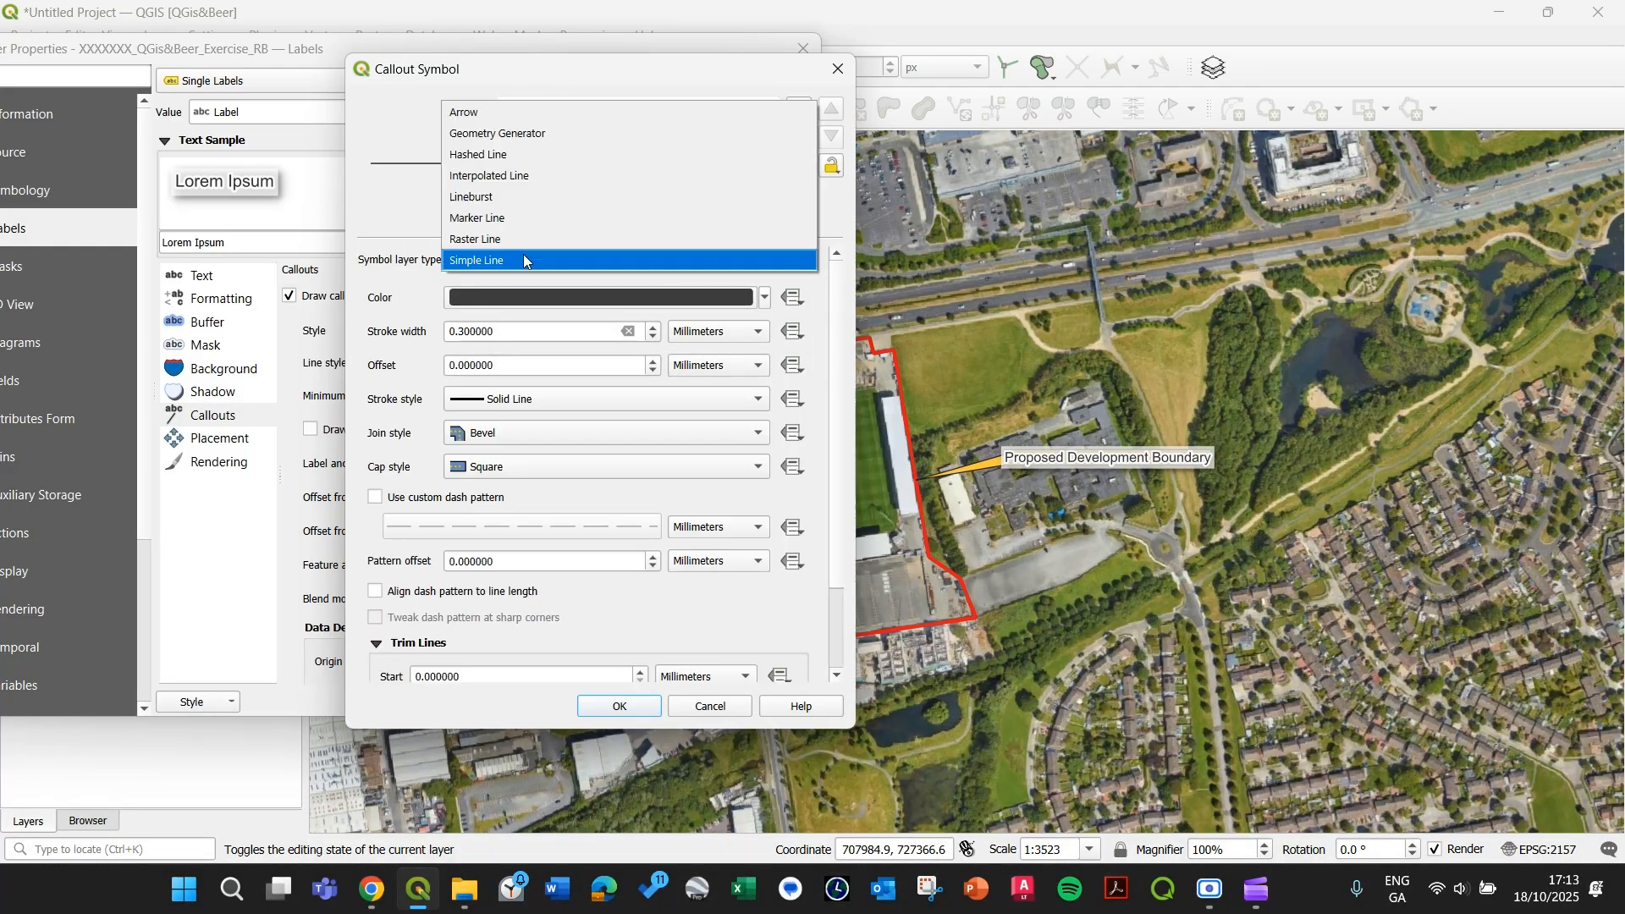
click(500, 124)
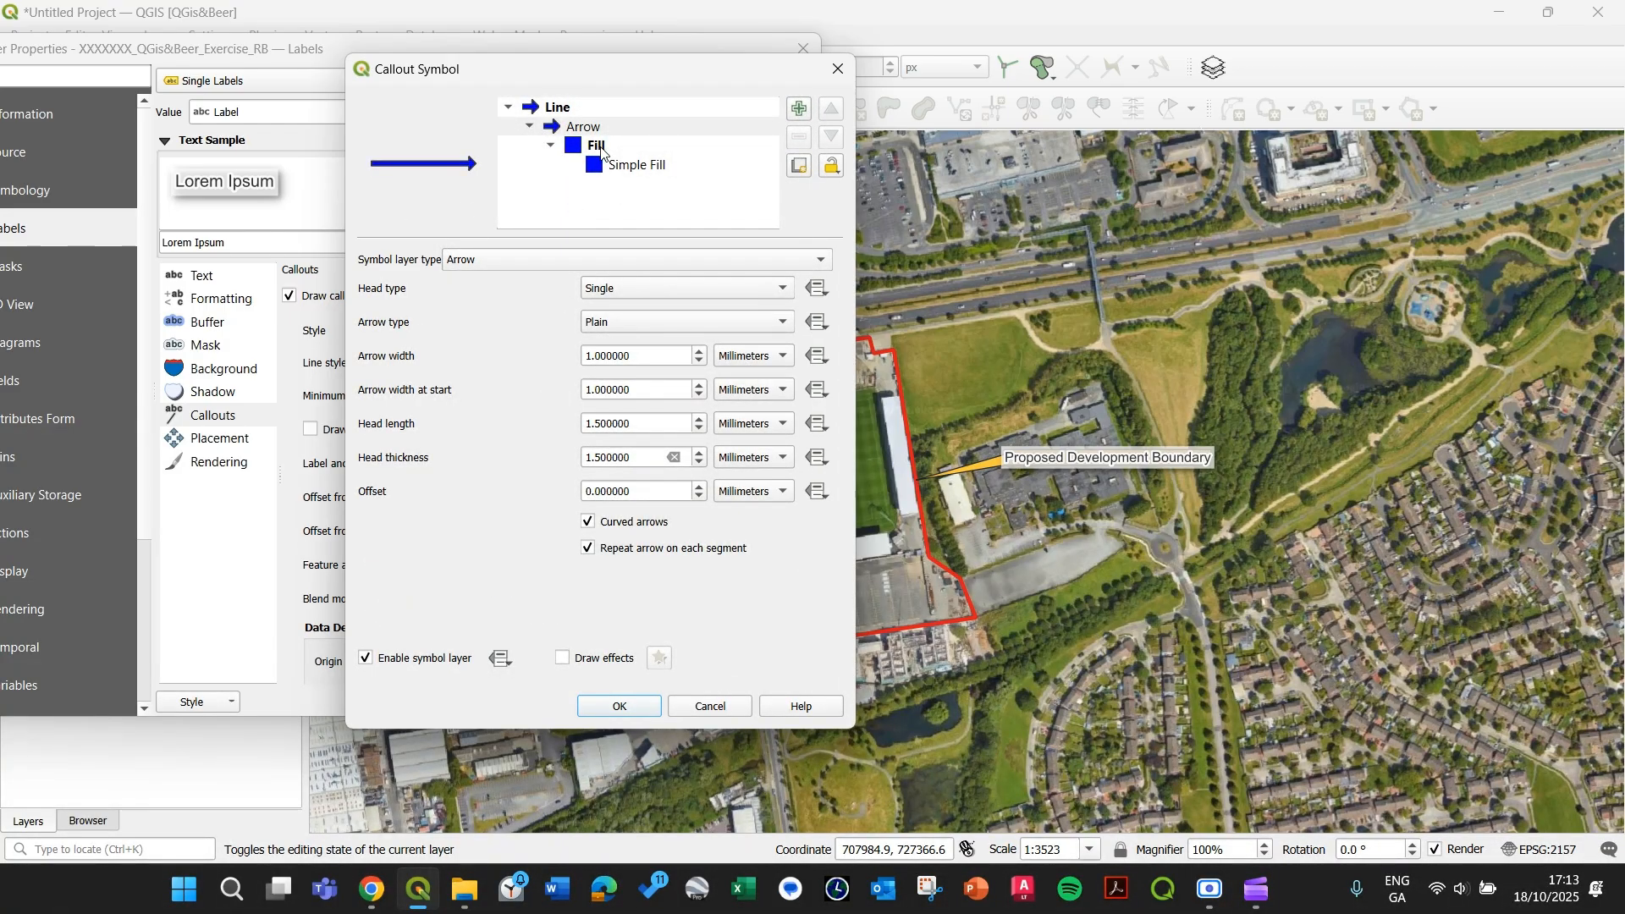
Set the stroke style of the callout arrow's simple fill to No Line.
click(597, 147)
click(626, 166)
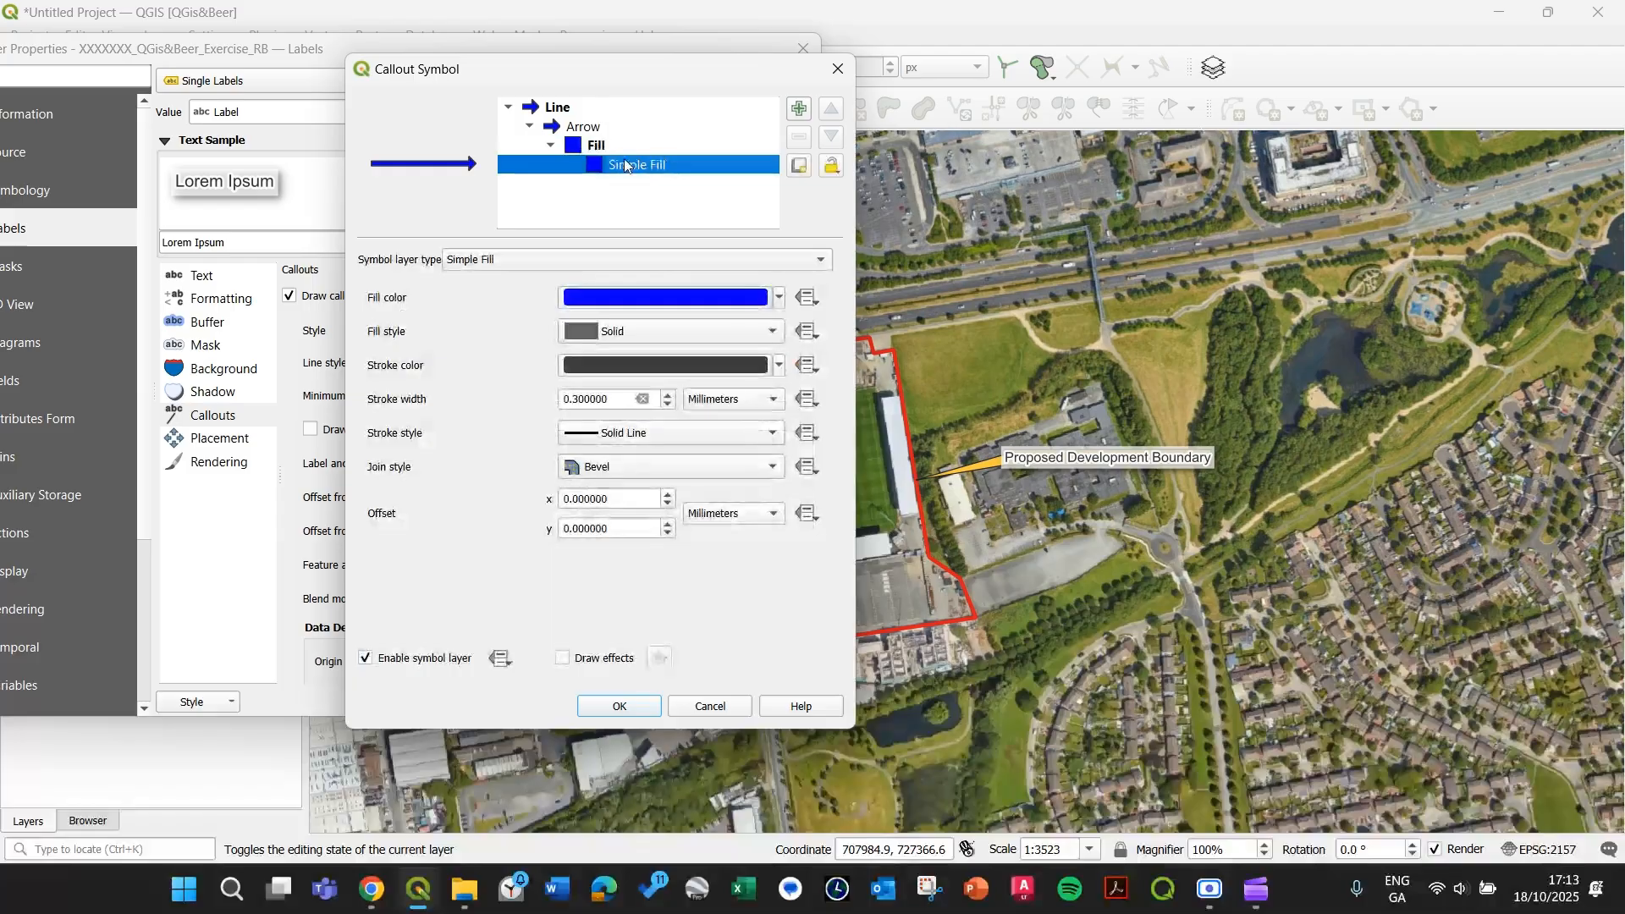
click(656, 433)
click(675, 456)
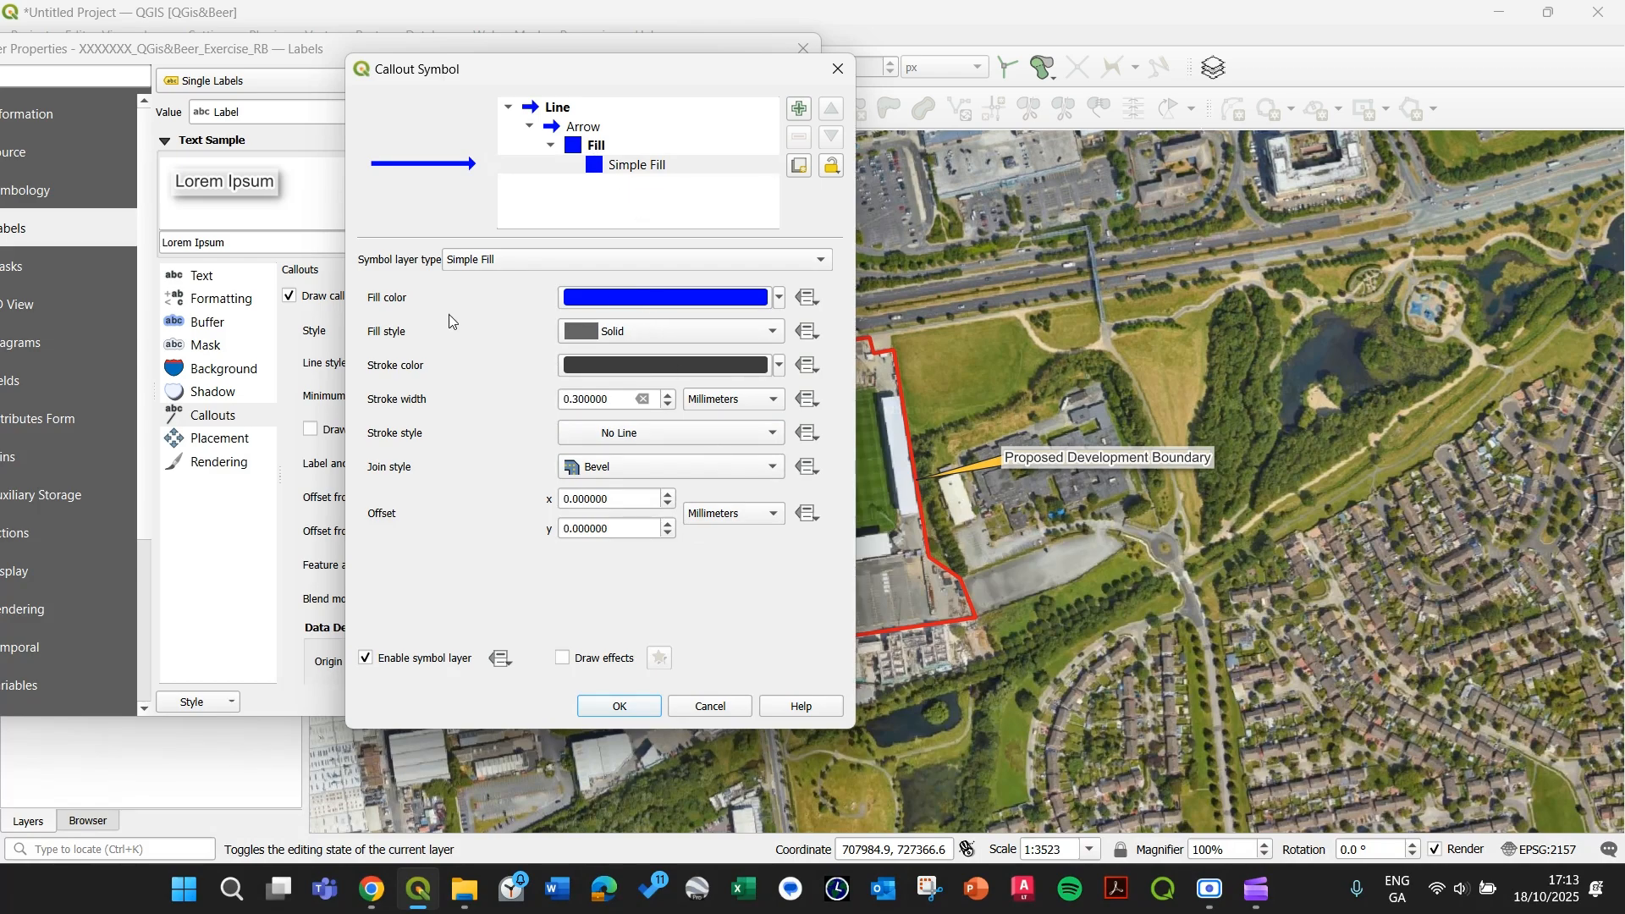
Make the callout arrow's fill white and lower its opacity to about 70%.
click(782, 300)
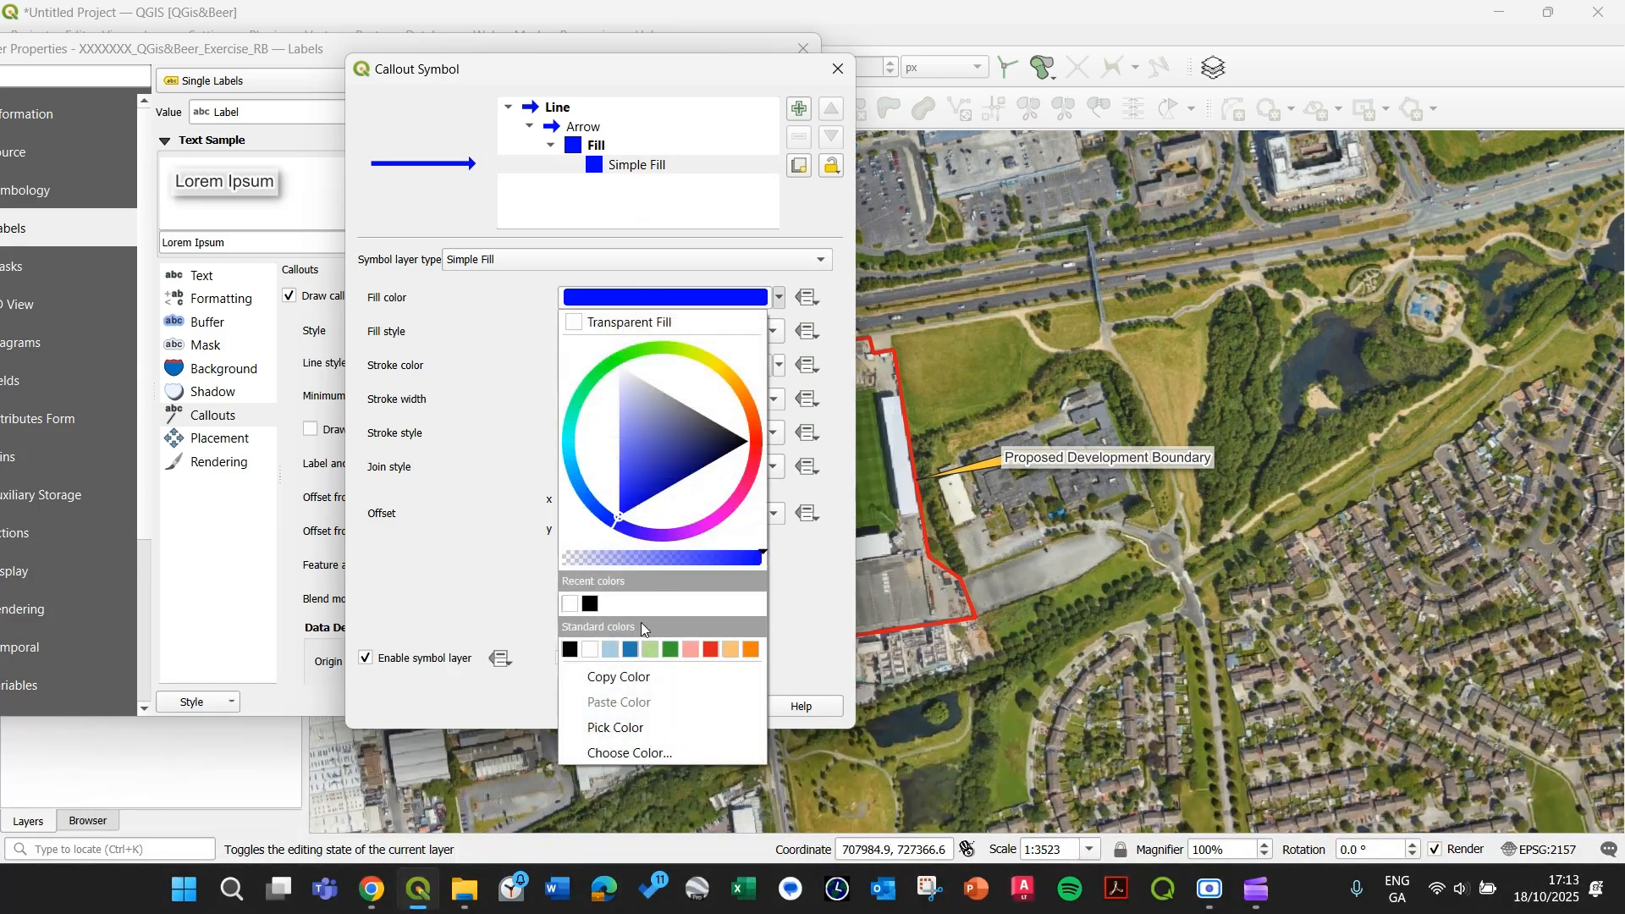
click(593, 658)
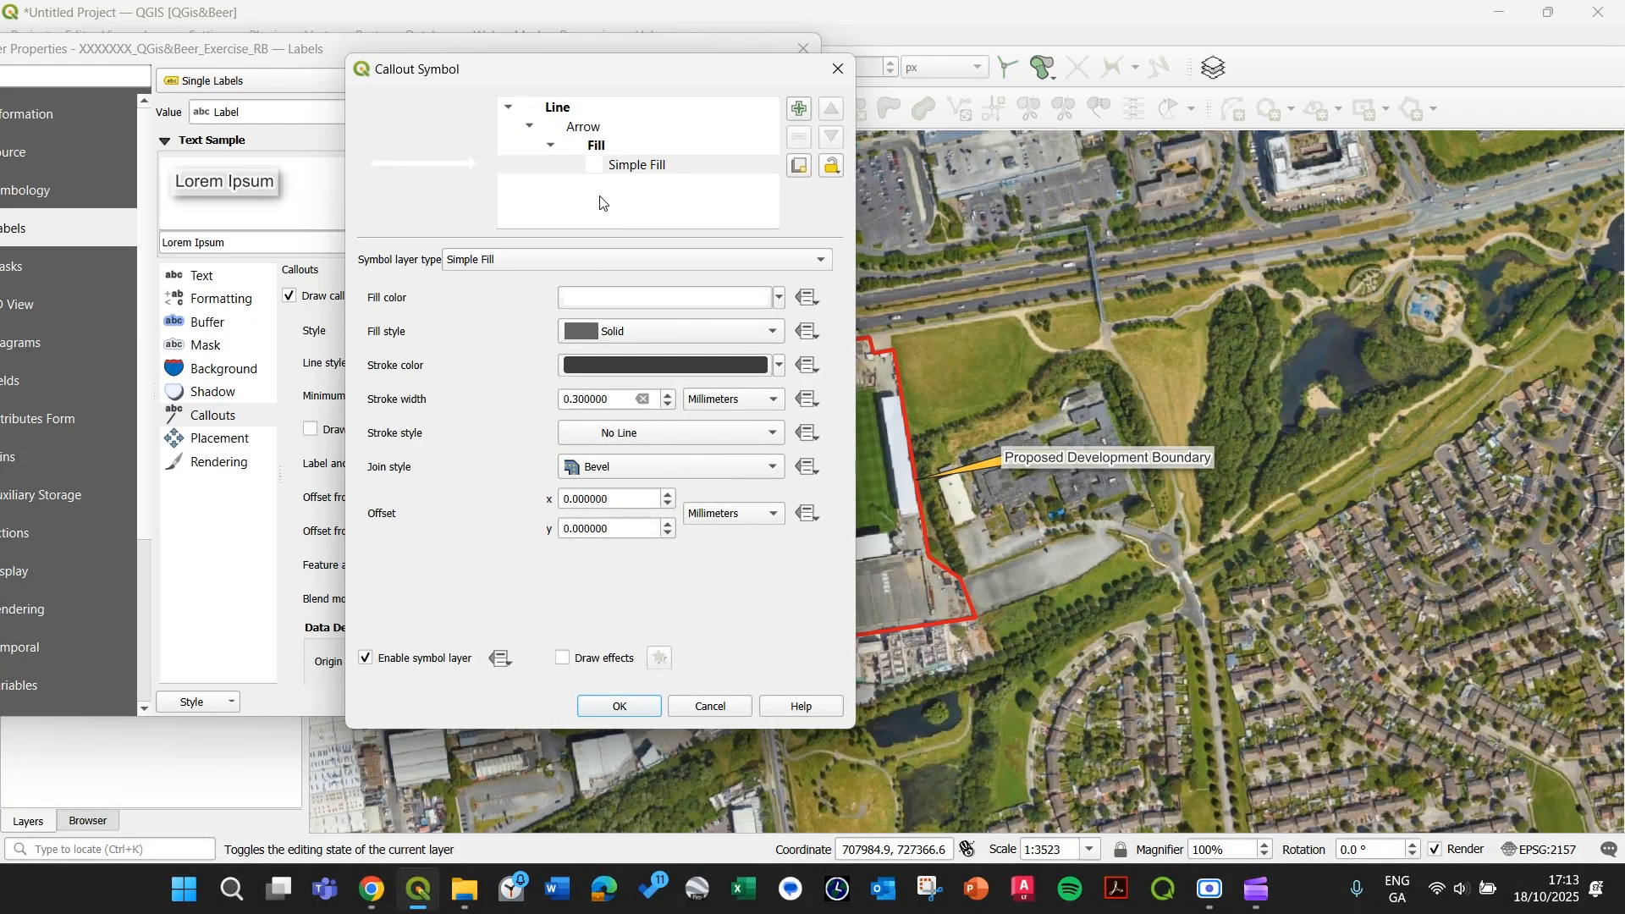
click(625, 299)
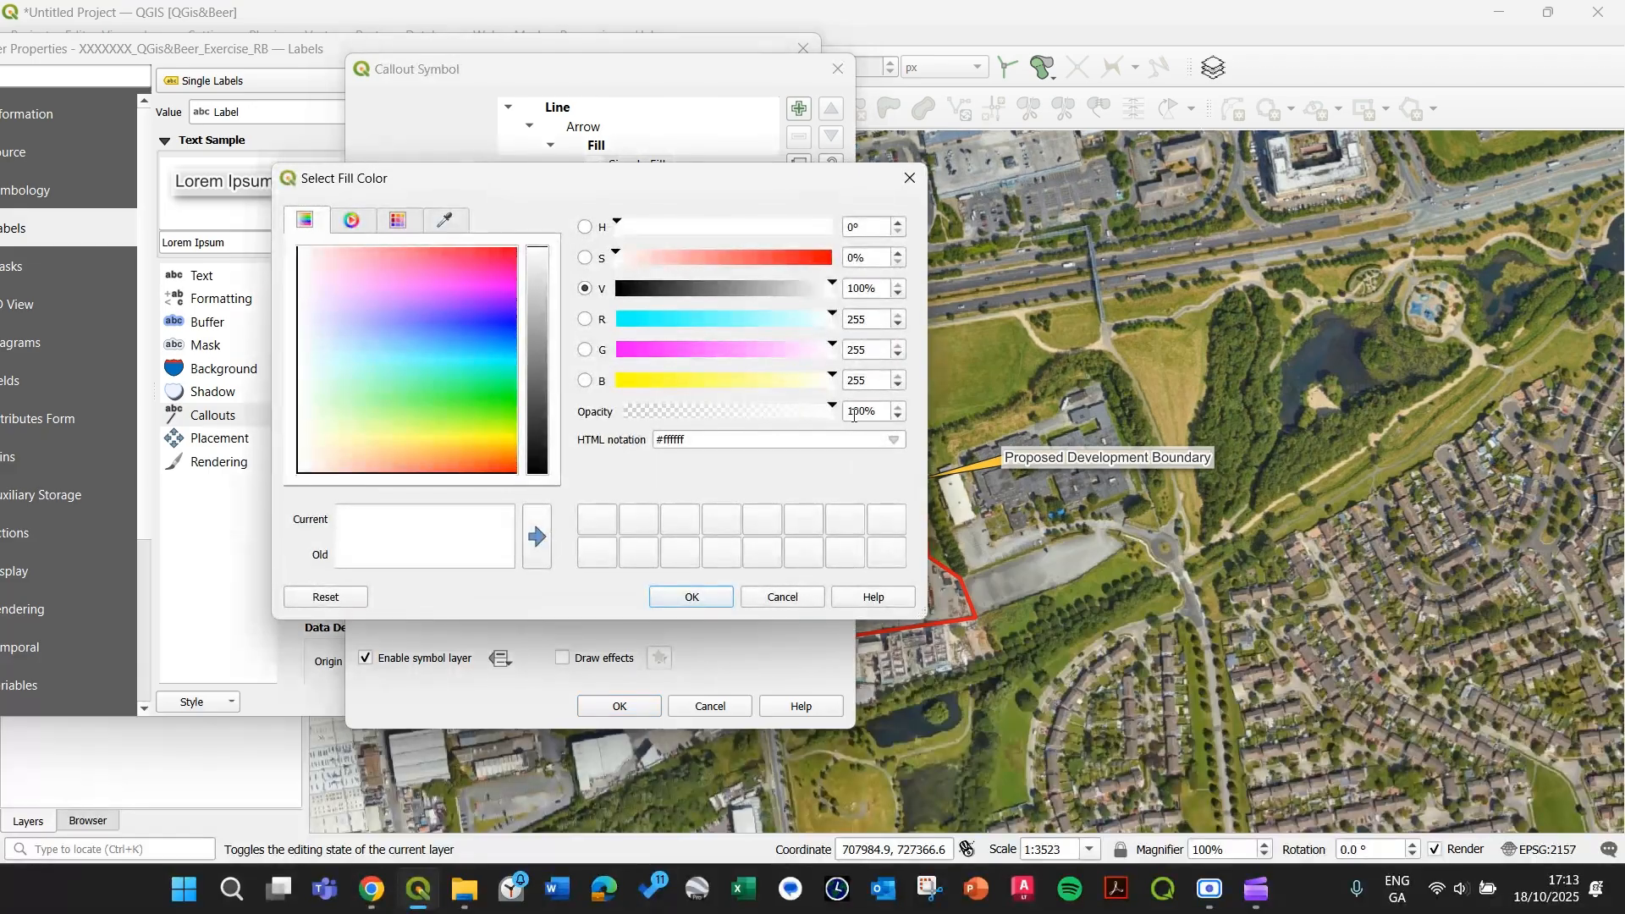
click(859, 410)
text(7)
click(714, 598)
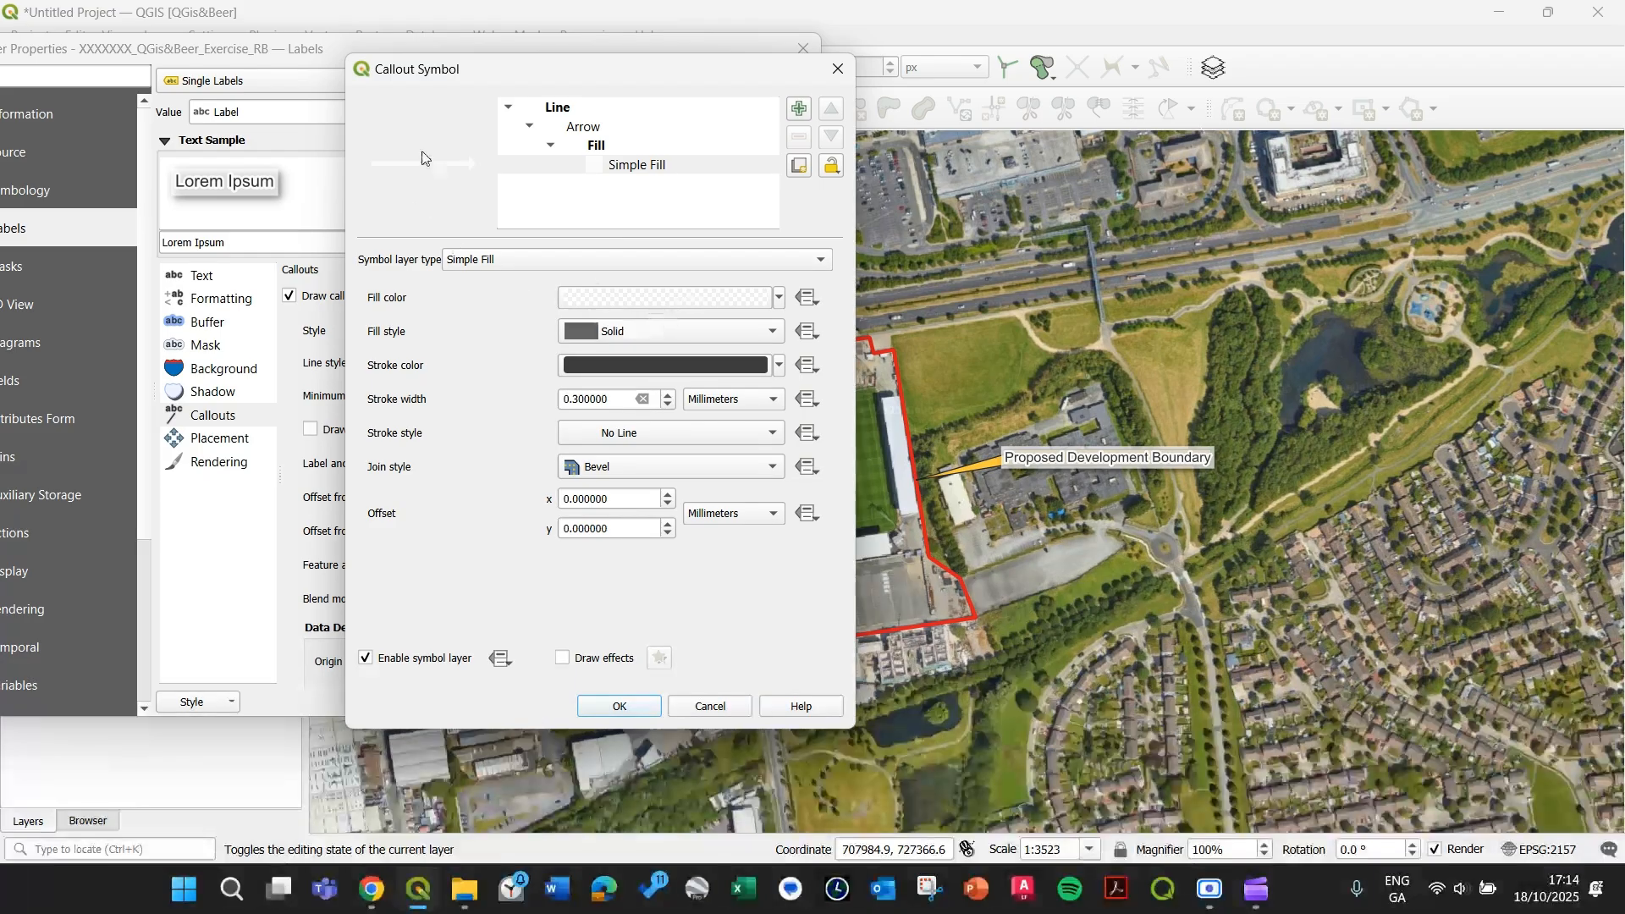
Change the callout arrow's fill colour to red using the colour wheel.
click(779, 298)
click(750, 441)
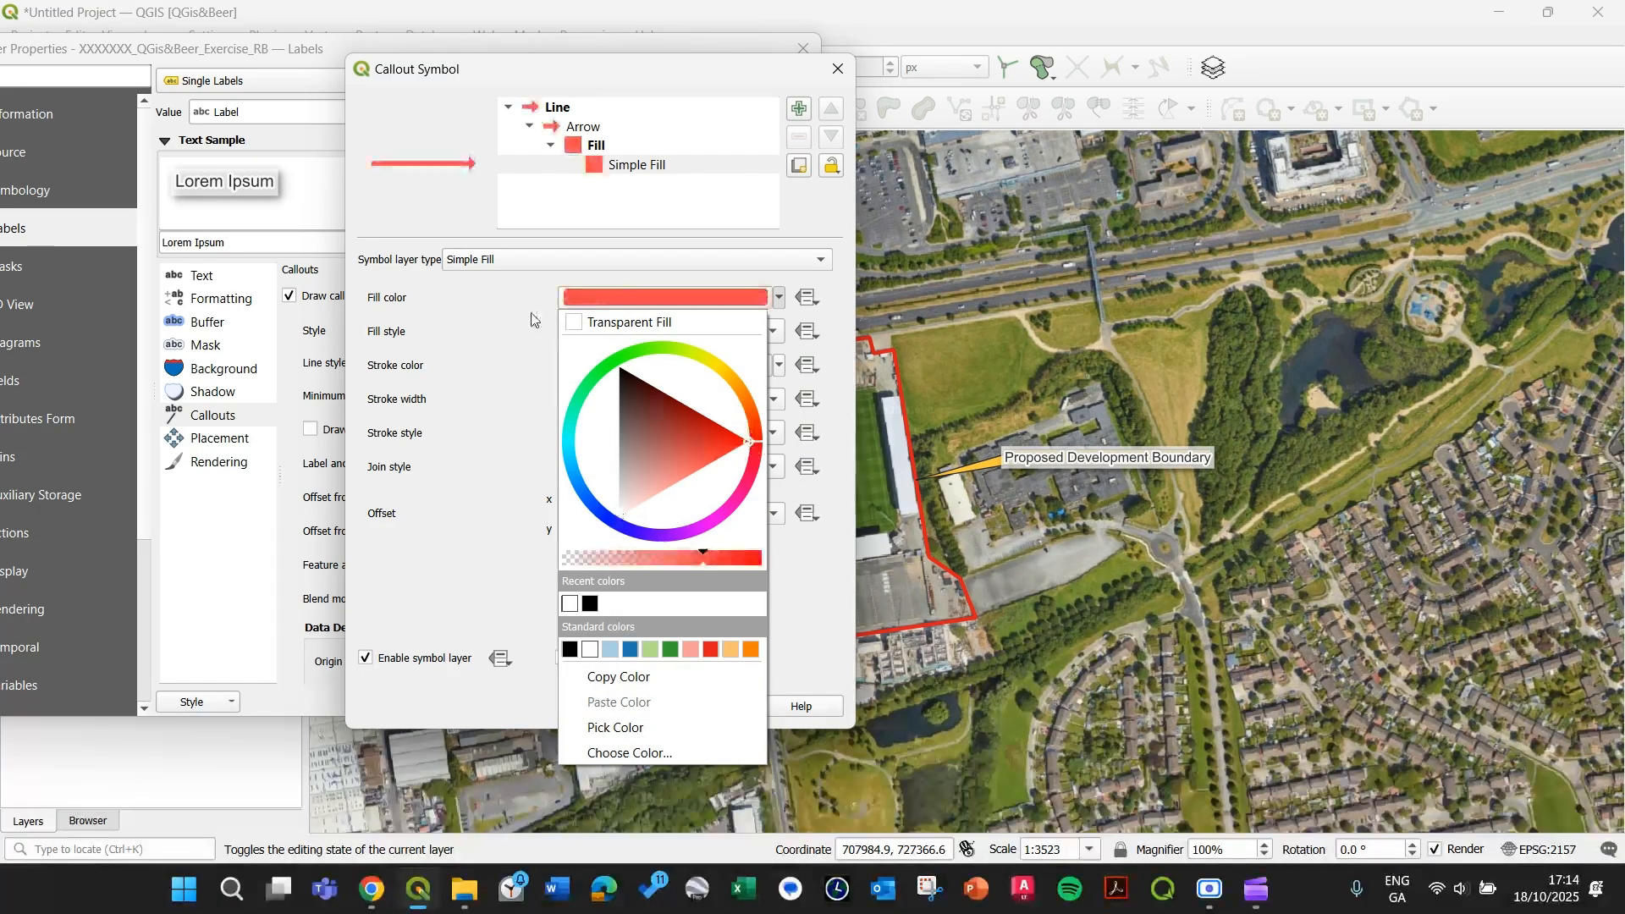
click(494, 294)
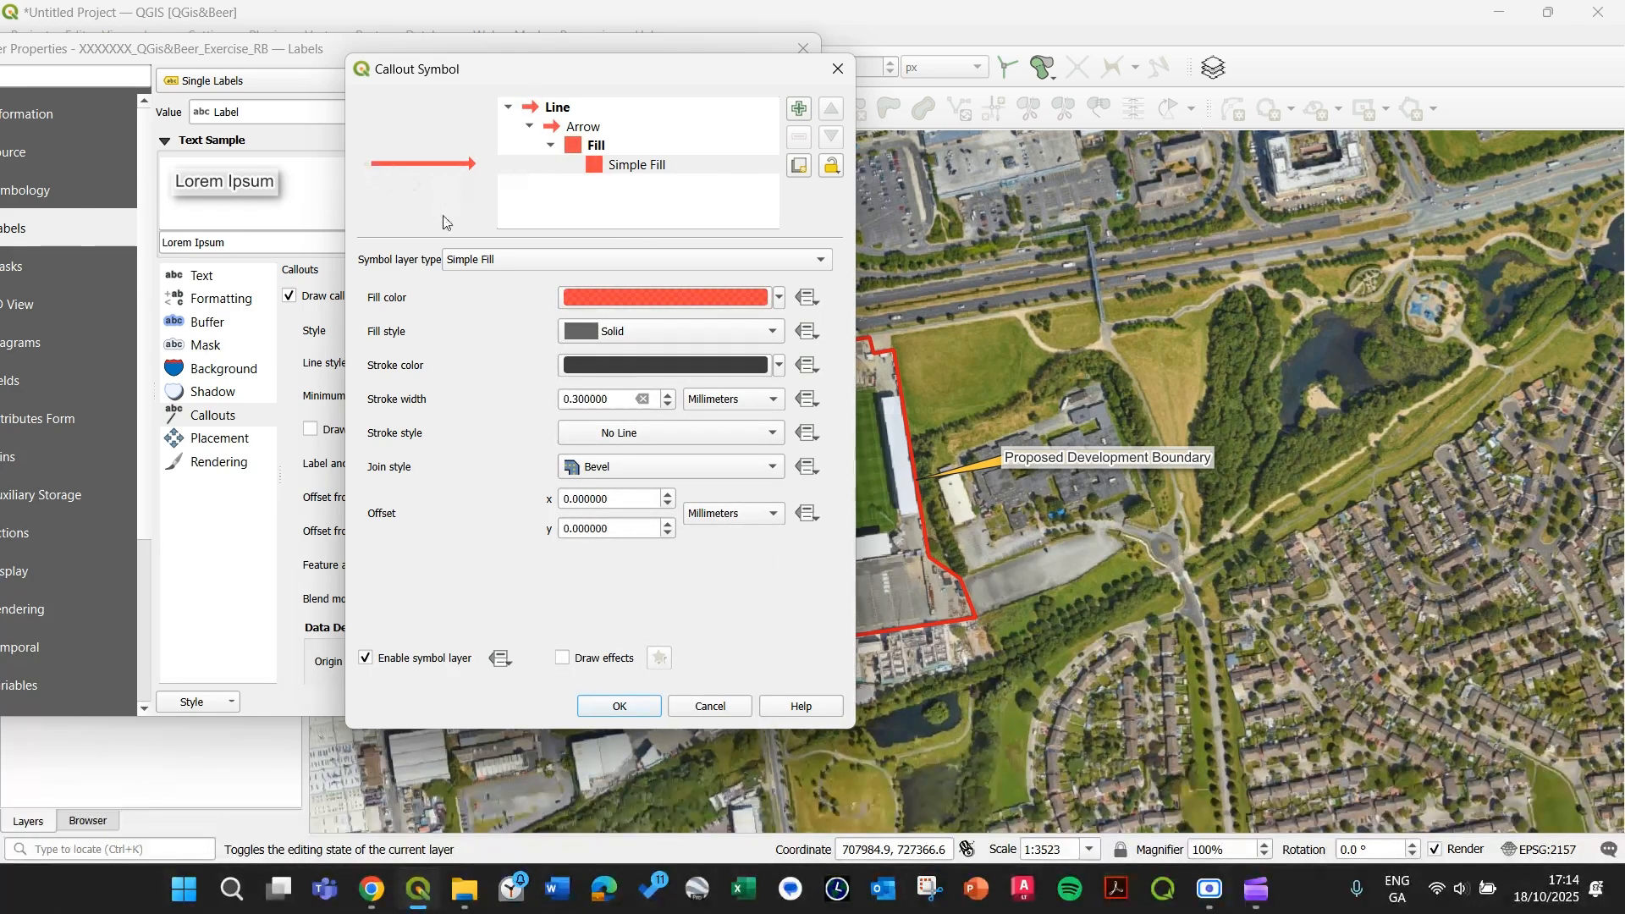
Set the callout arrow's head thickness and head length both to 3 mm.
click(596, 142)
click(596, 129)
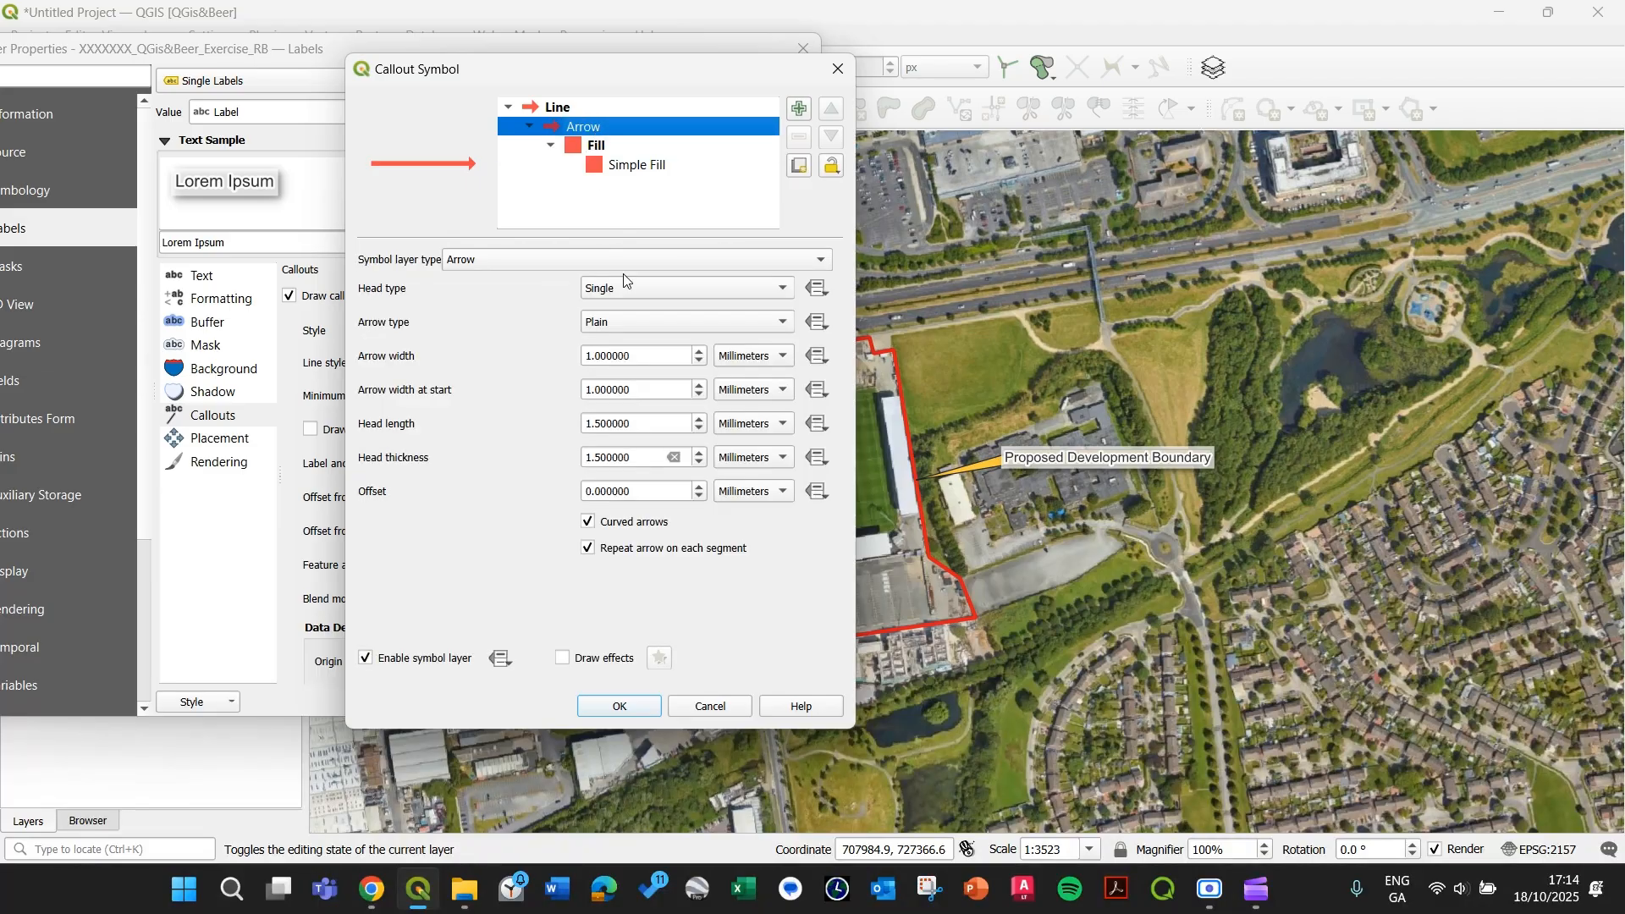
double_click(635, 461)
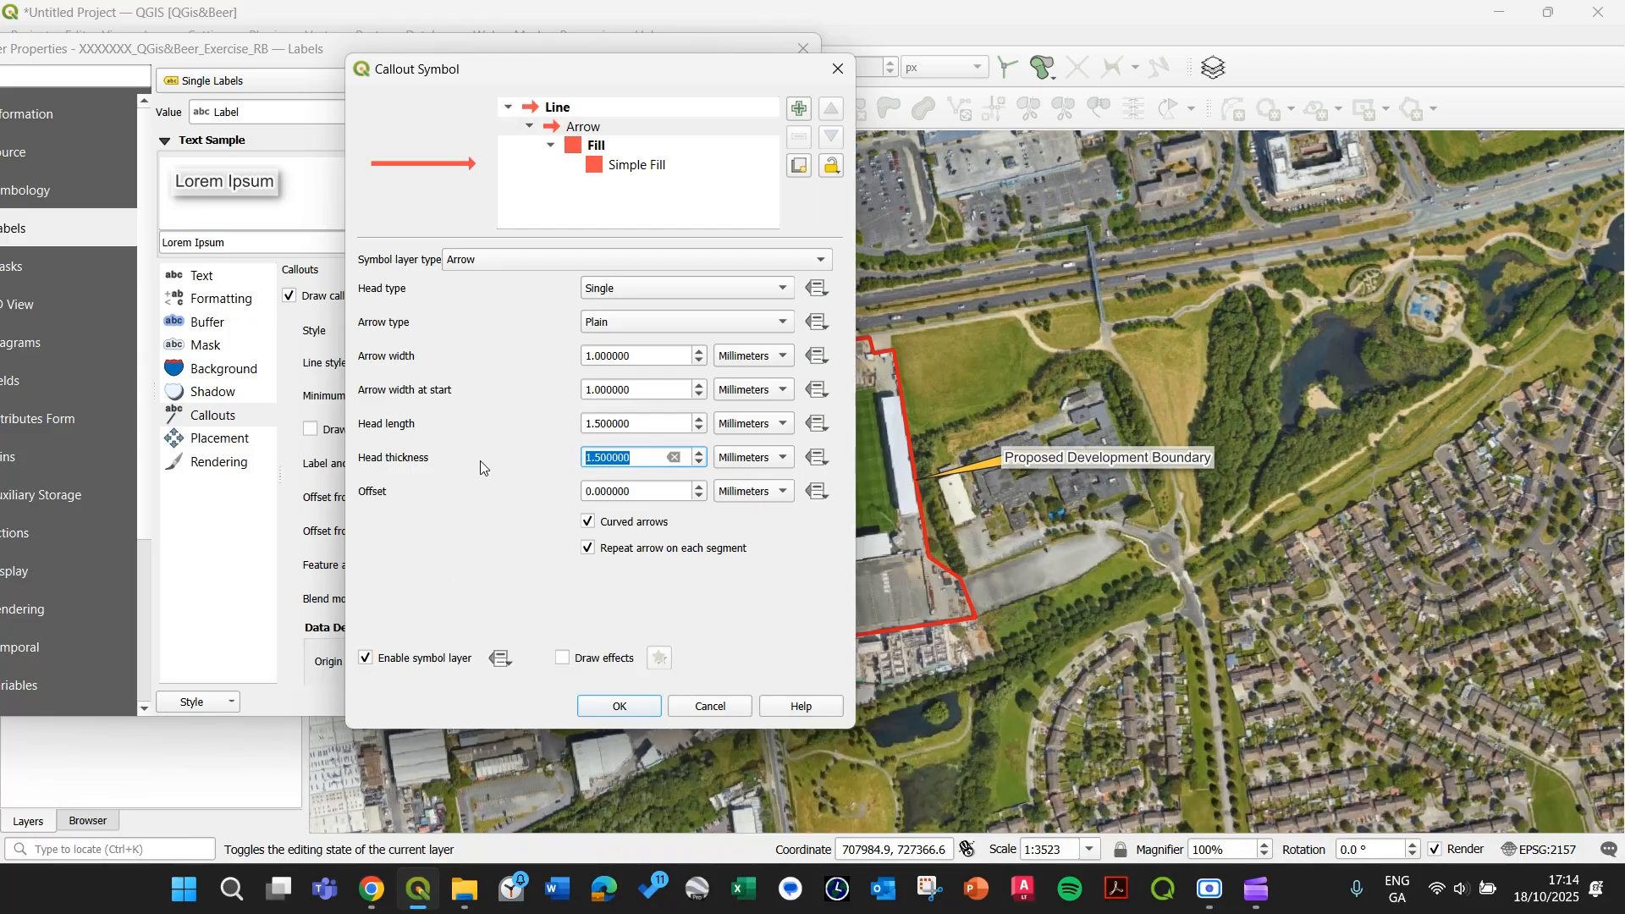
text(3)
click(635, 433)
text(3)
double_click(636, 426)
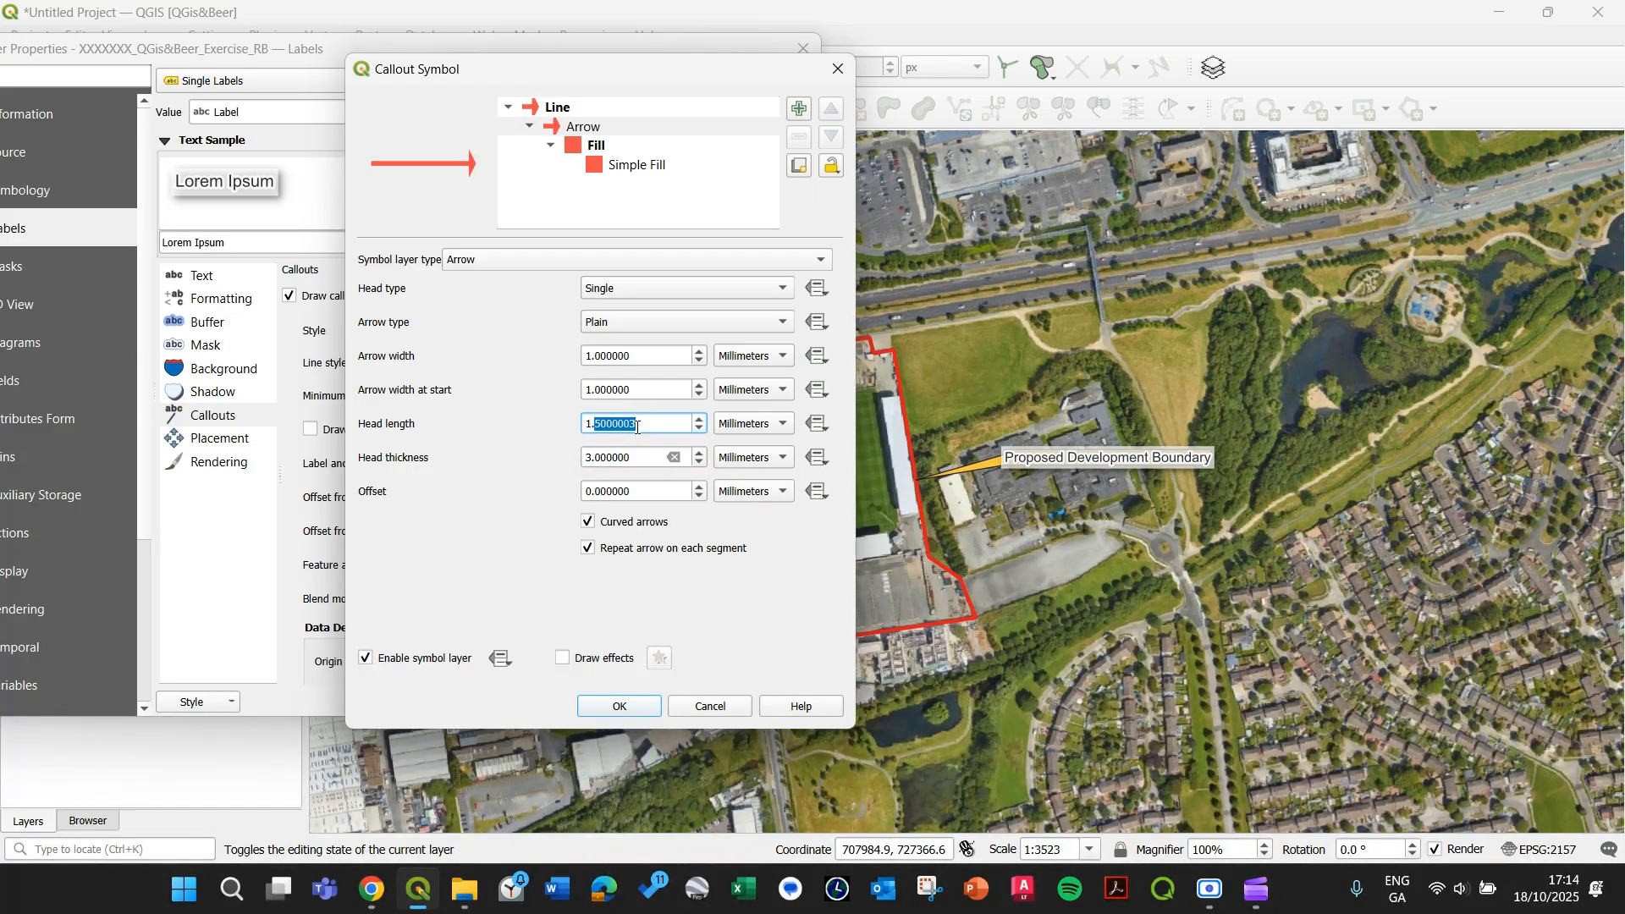
text(3)
Taper the callout arrow by setting its width at start to 0 mm and its arrow width to 2 mm.
click(633, 396)
triple_click(642, 389)
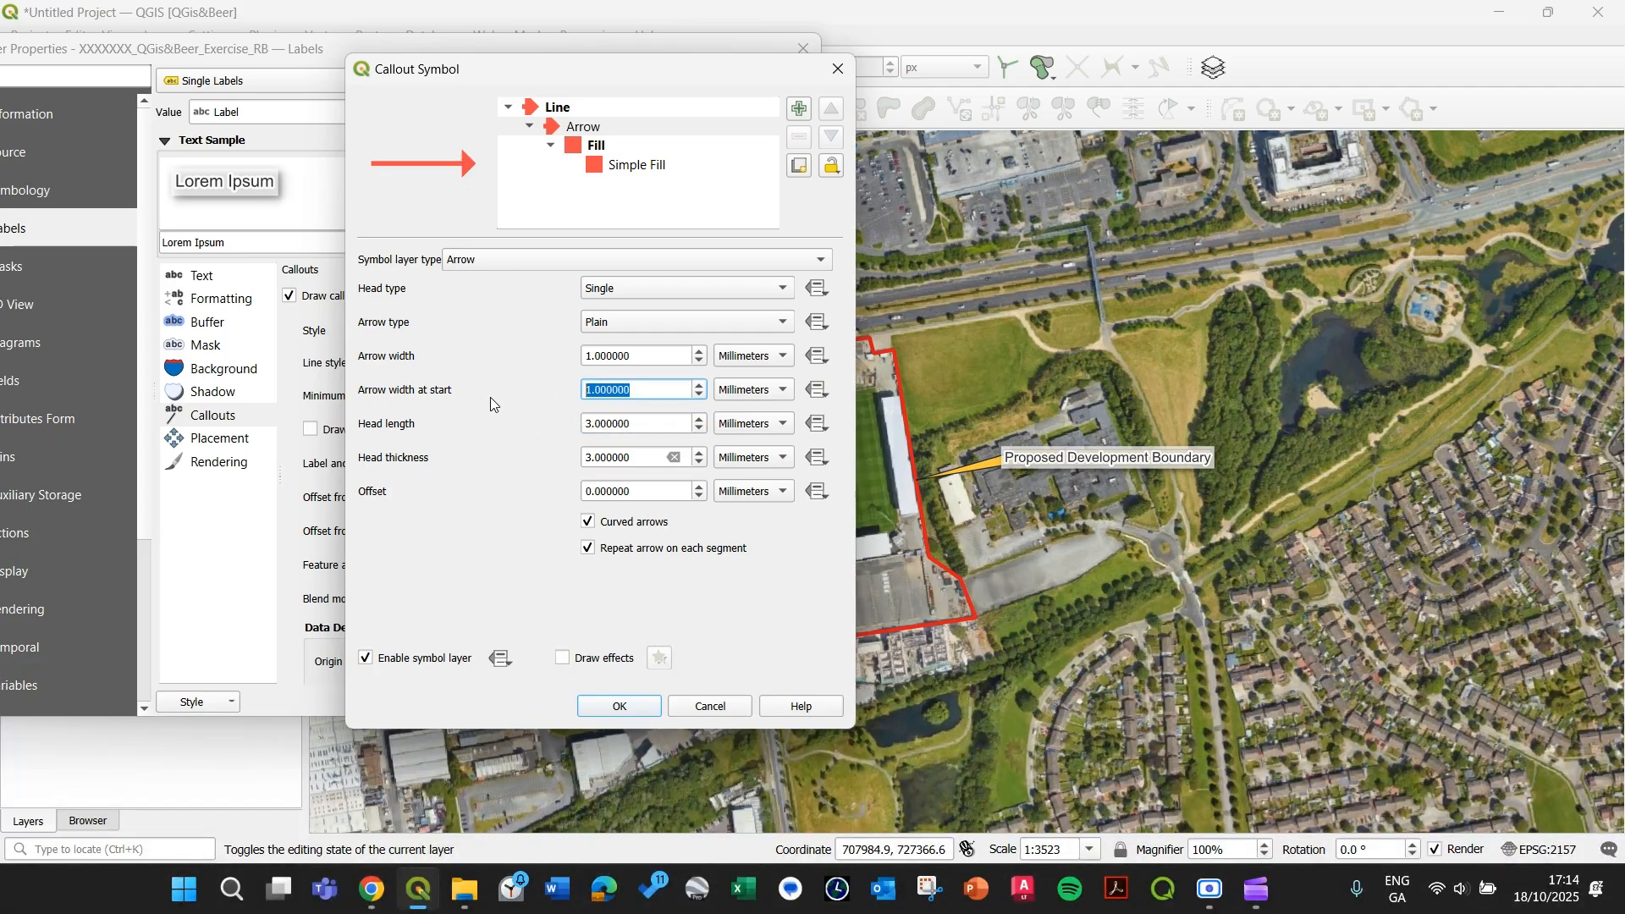
text(0)
triple_click(639, 357)
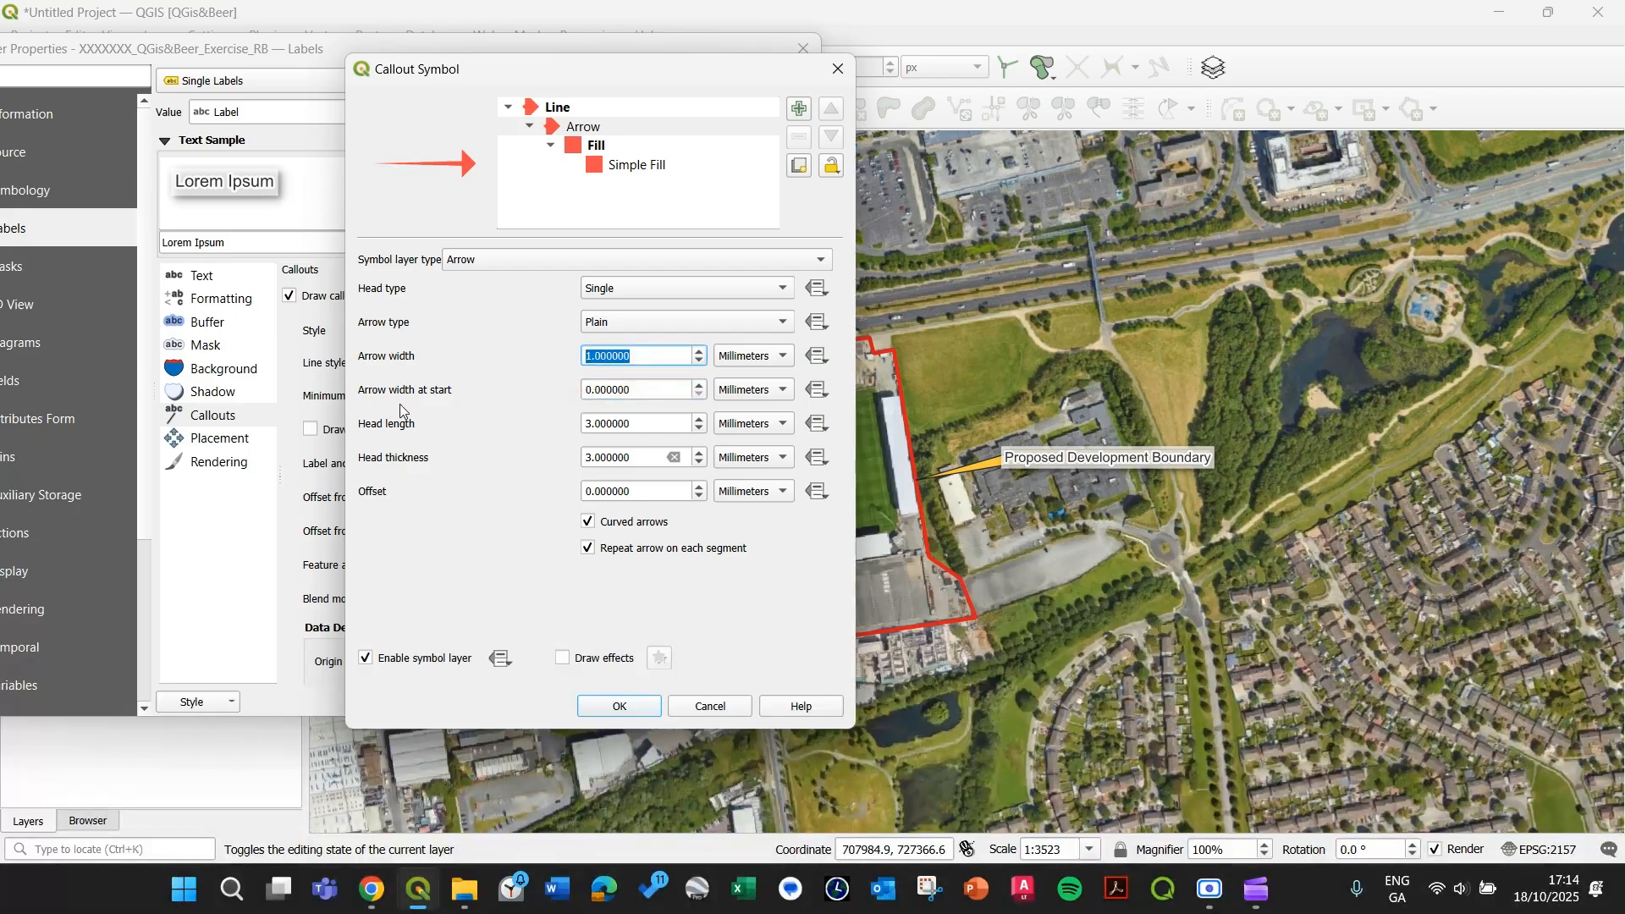
text(2)
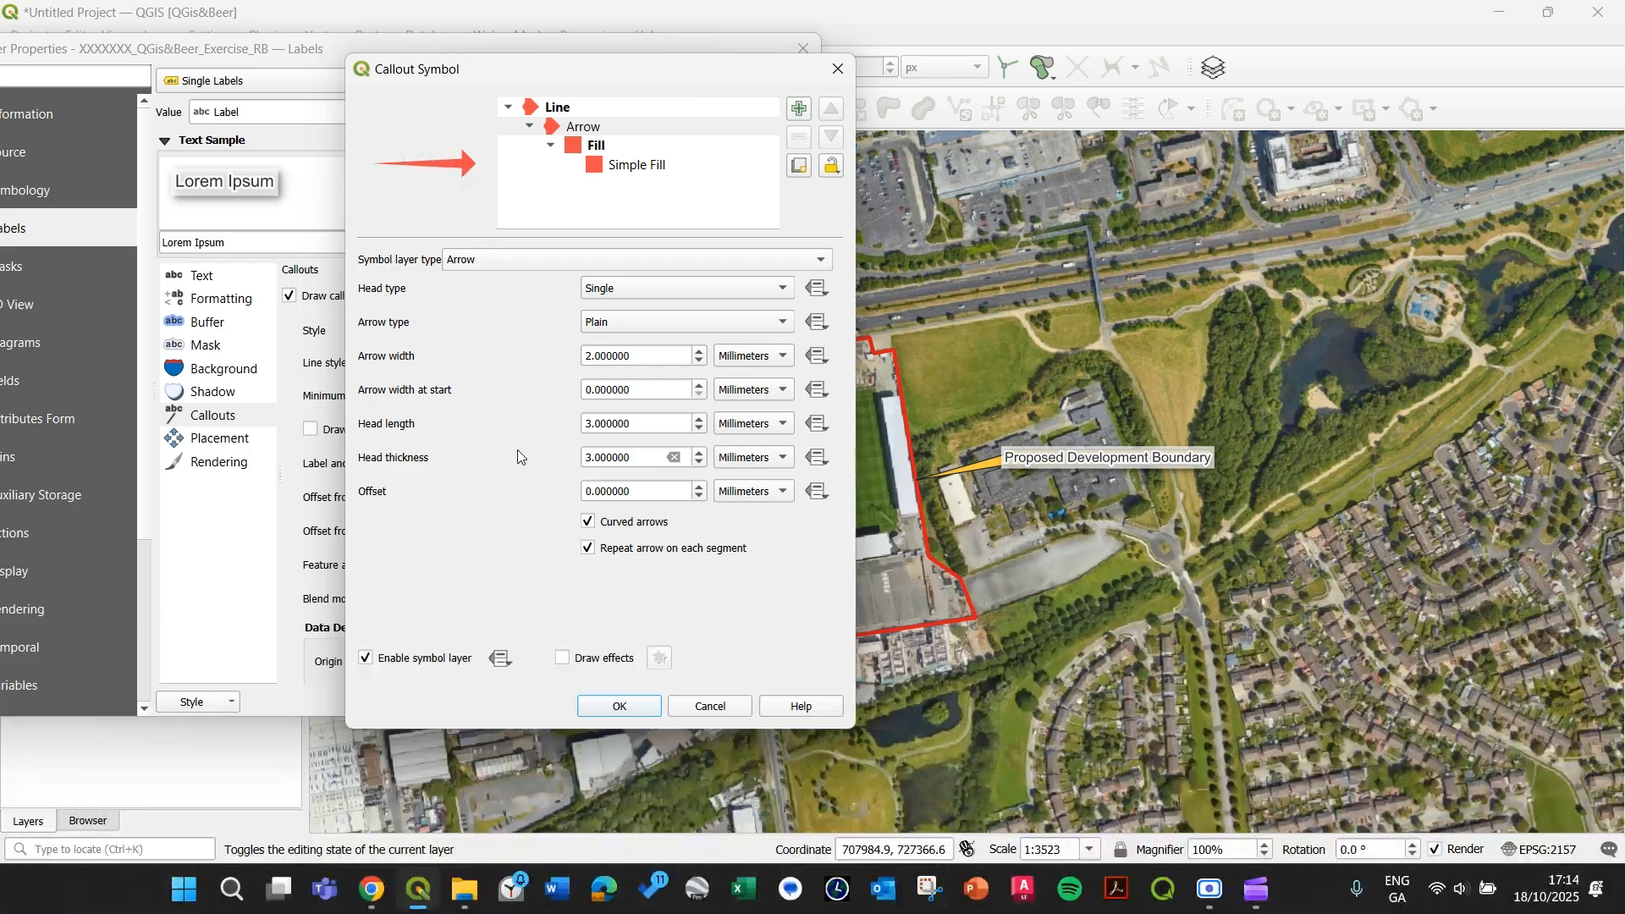
Enable draw effects on the callout arrow with the Source and Drop Shadow effects active.
click(564, 659)
click(659, 658)
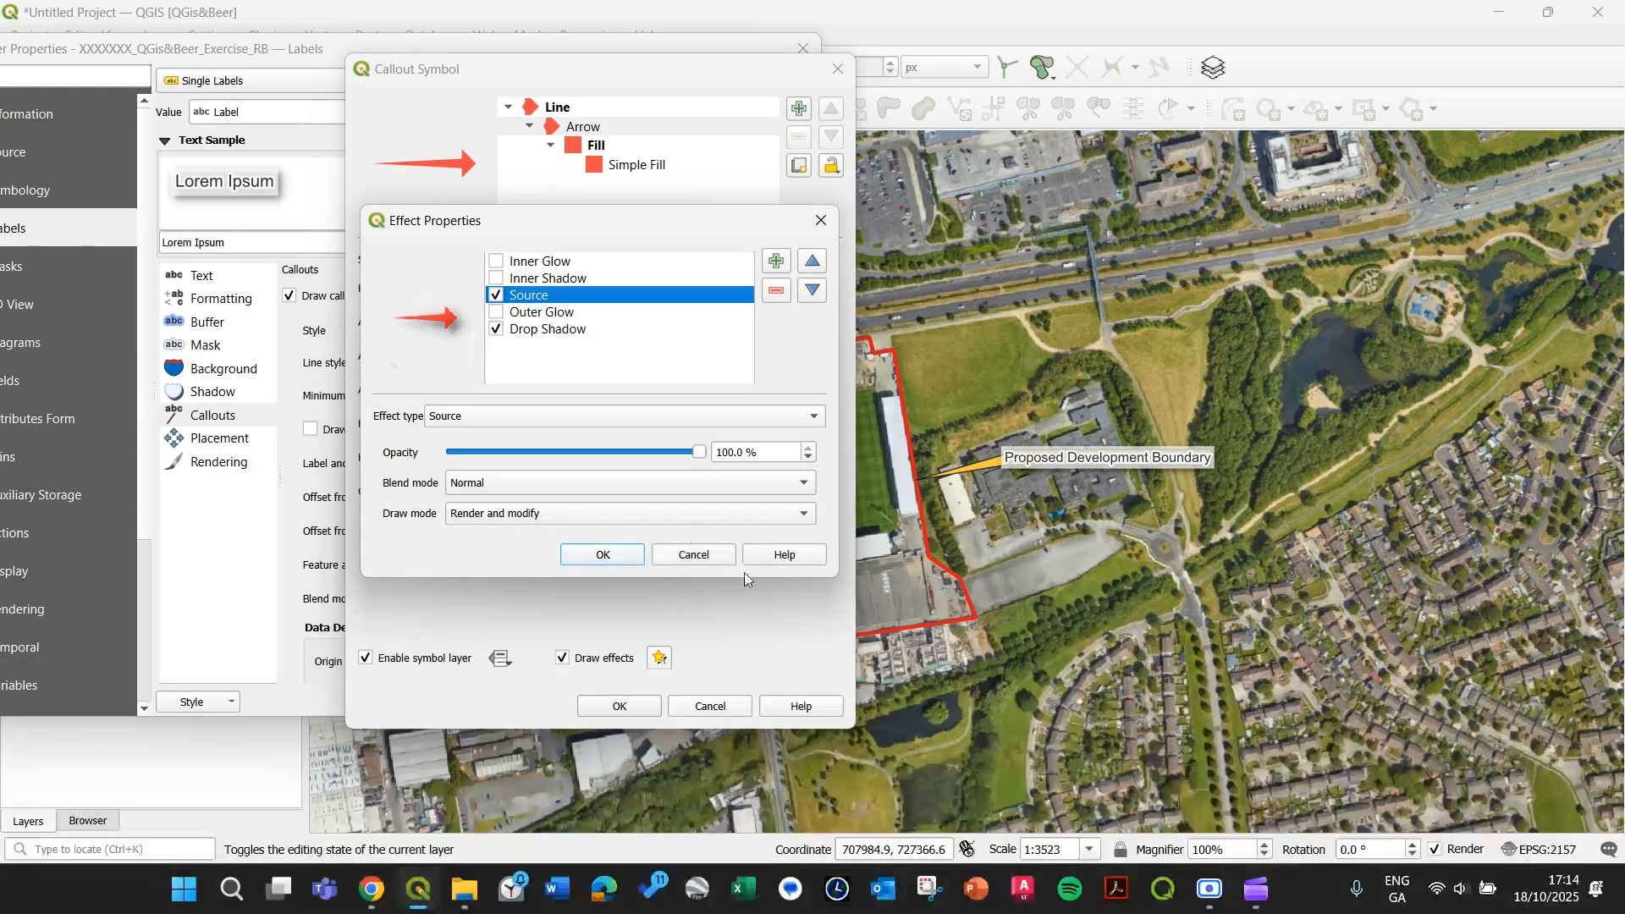
click(614, 556)
Change the callout arrow's simple fill to standard white and apply the symbol to the layer's labels.
click(617, 166)
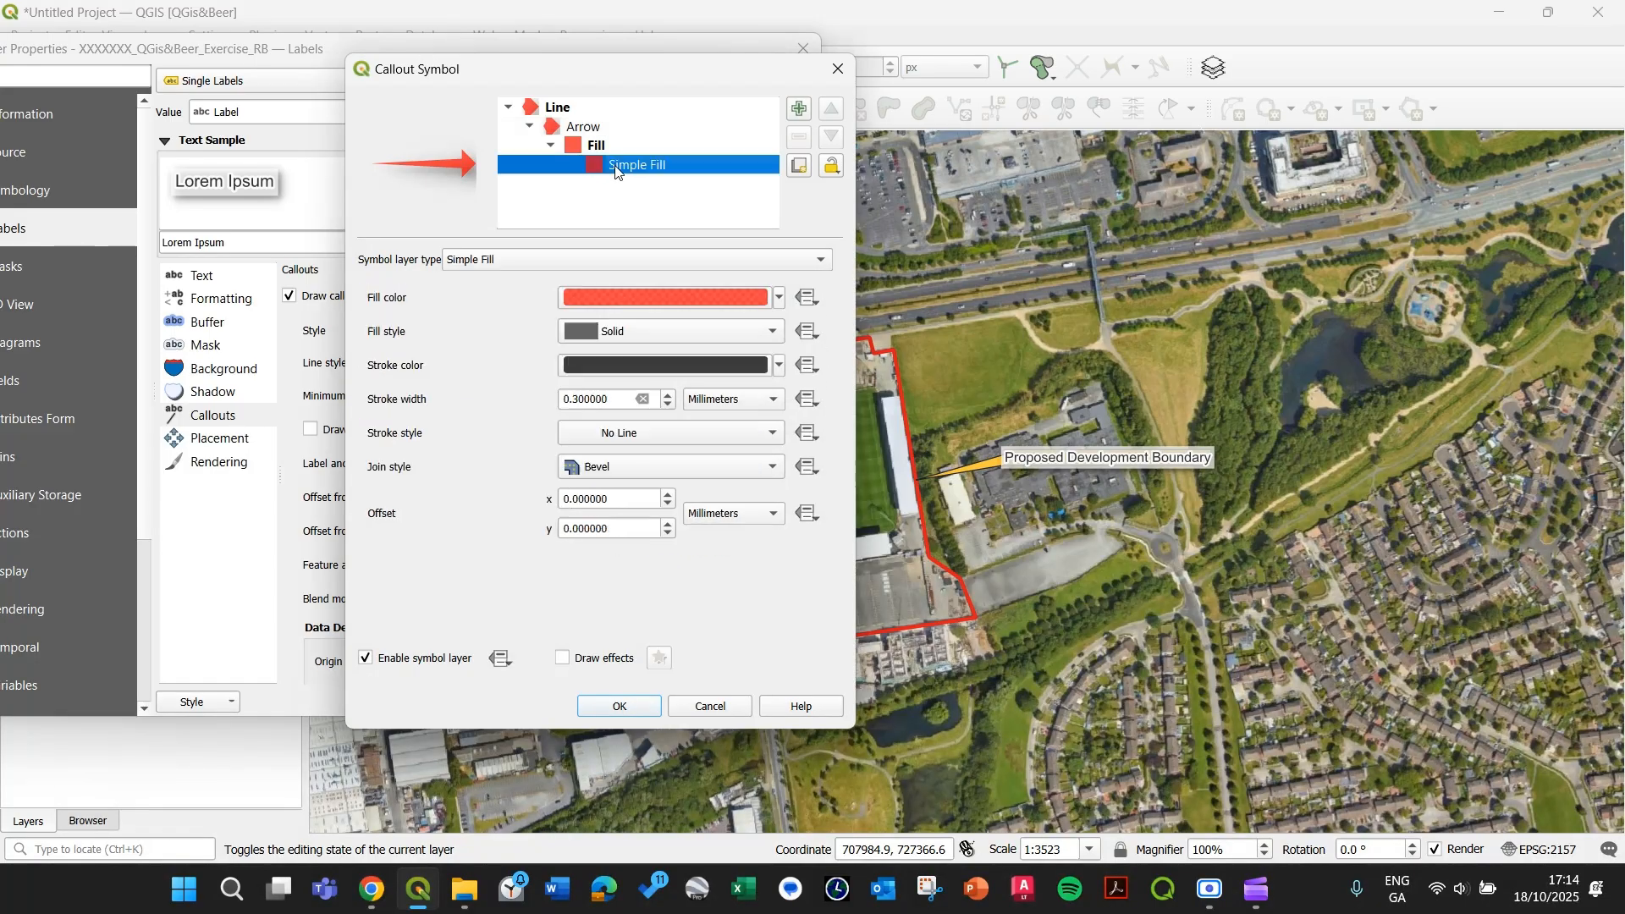
click(777, 297)
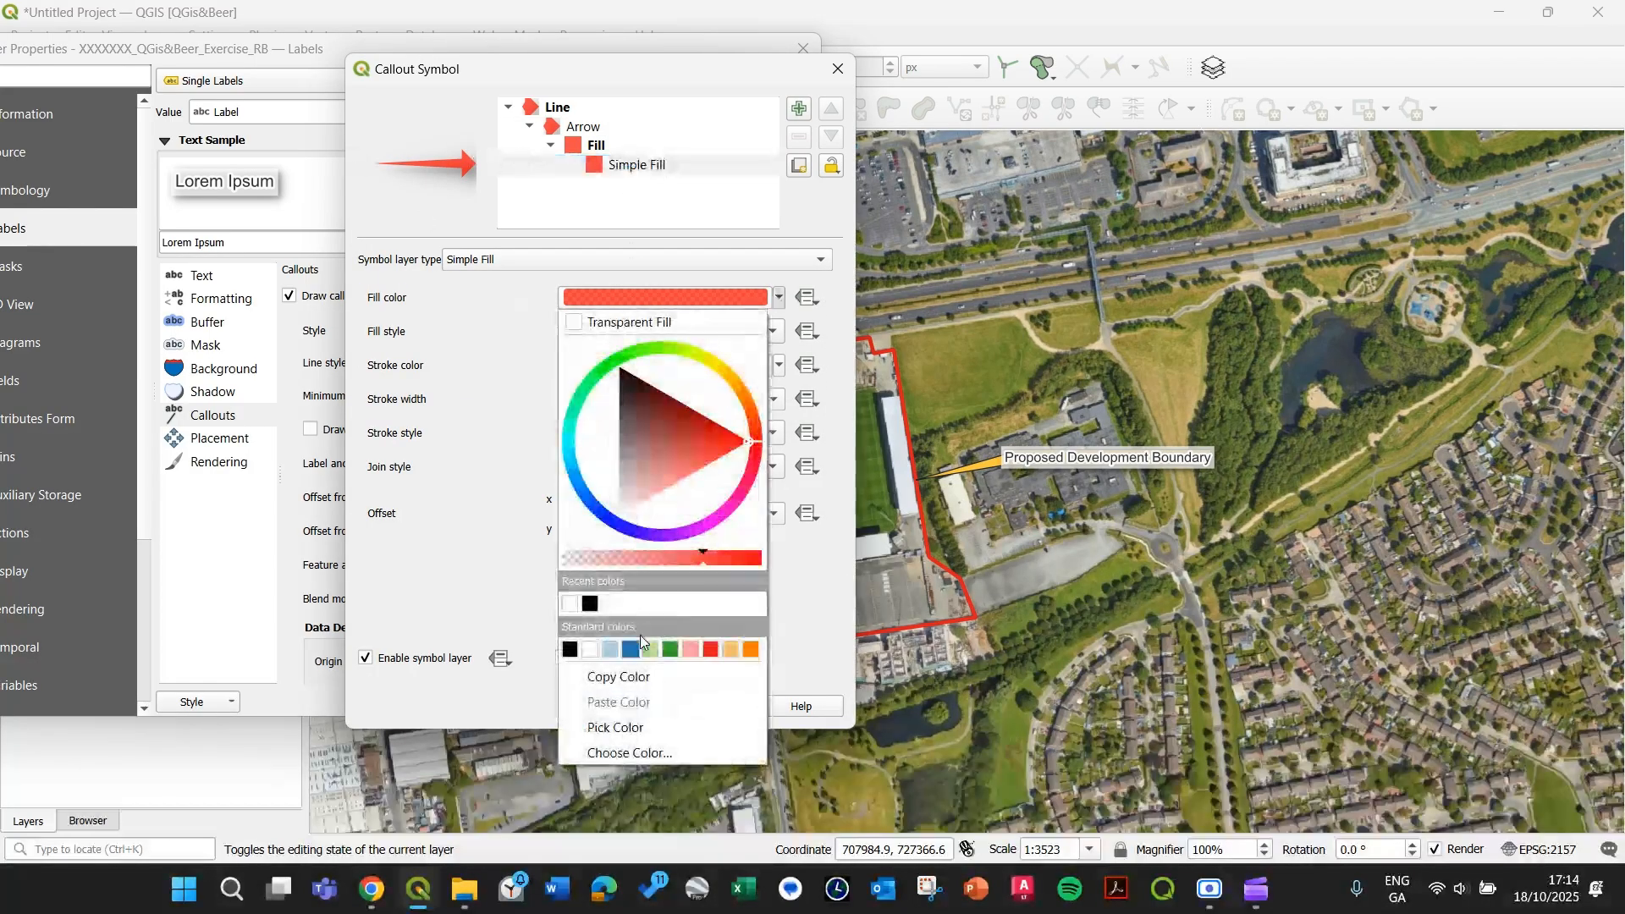
click(590, 649)
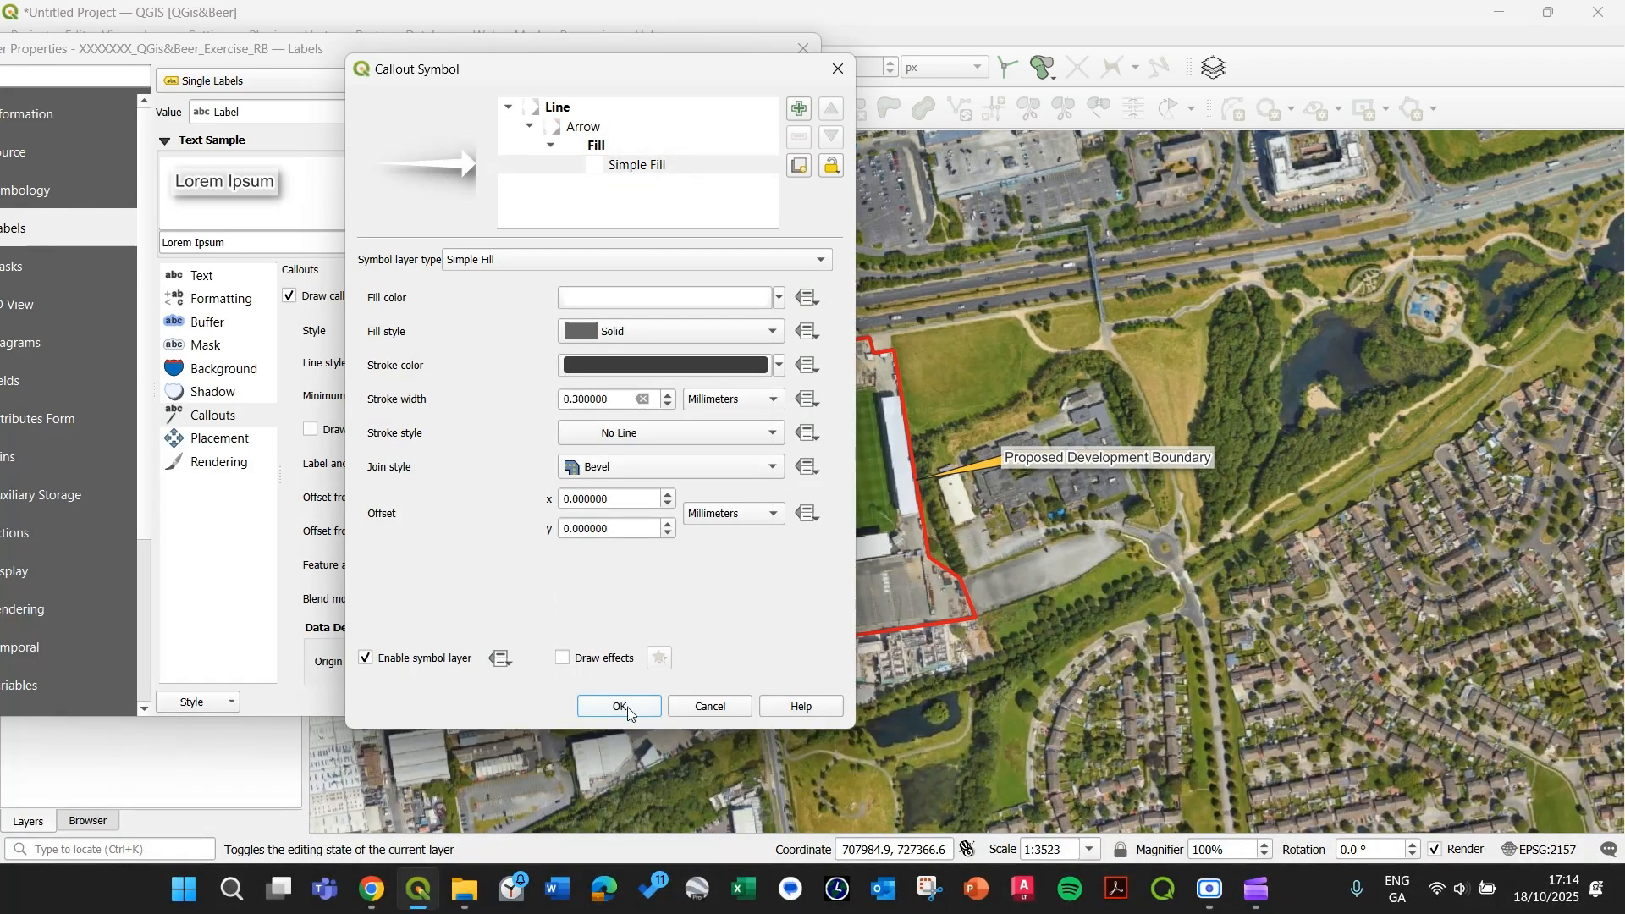
click(626, 707)
click(684, 703)
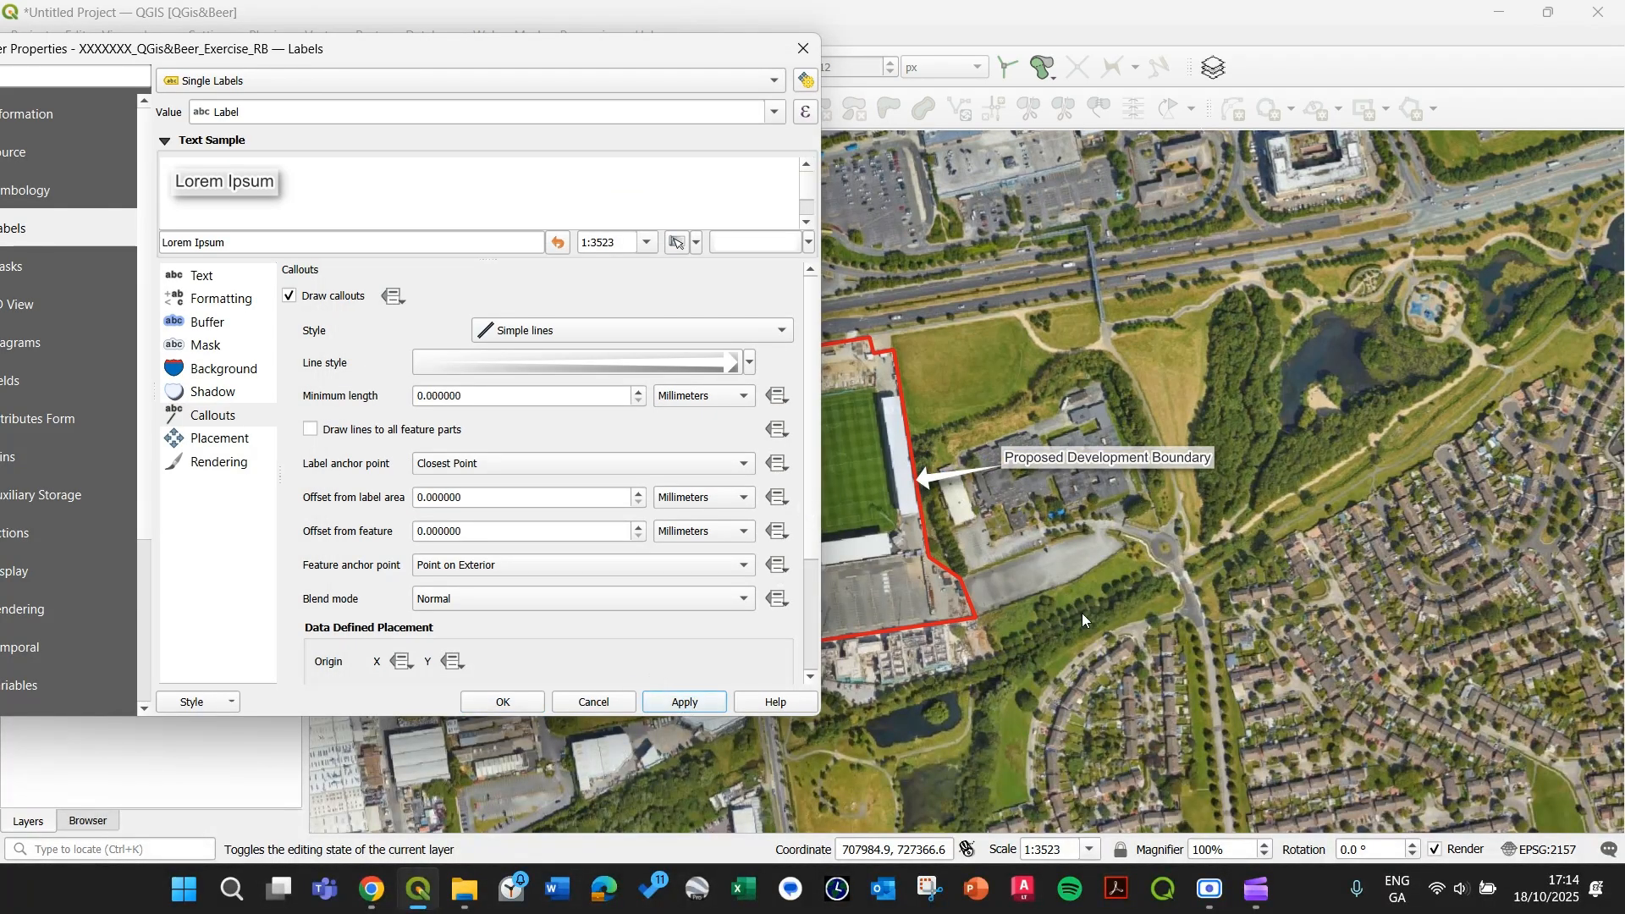
click(503, 703)
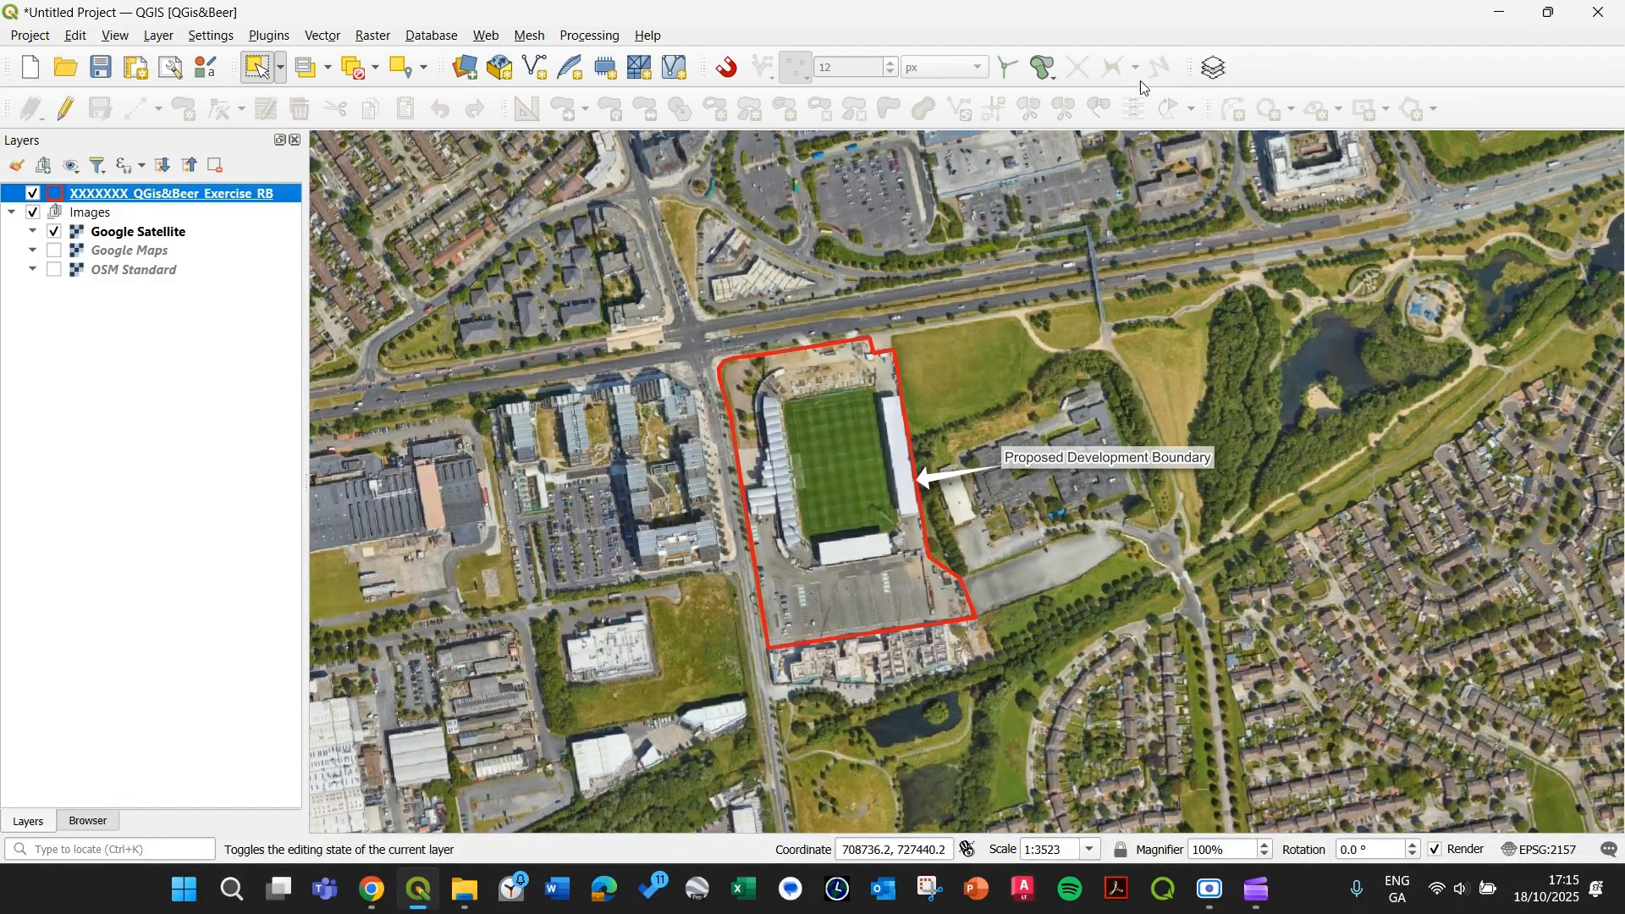
Show the Label Toolbar and activate its tool for moving labels.
right_click(1214, 70)
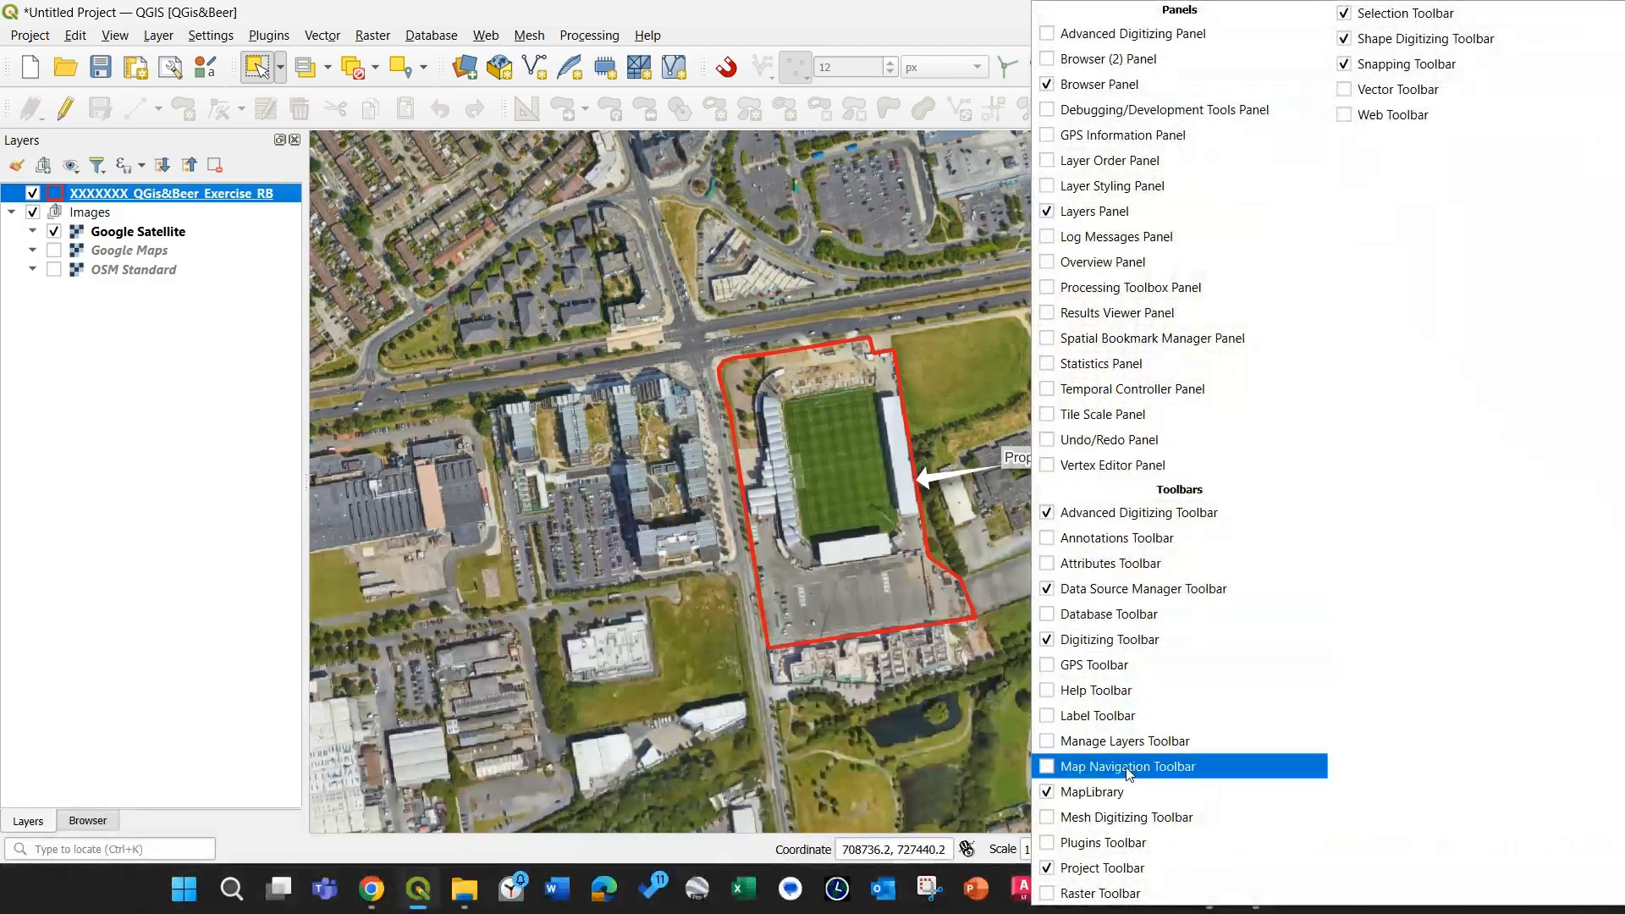
click(1070, 717)
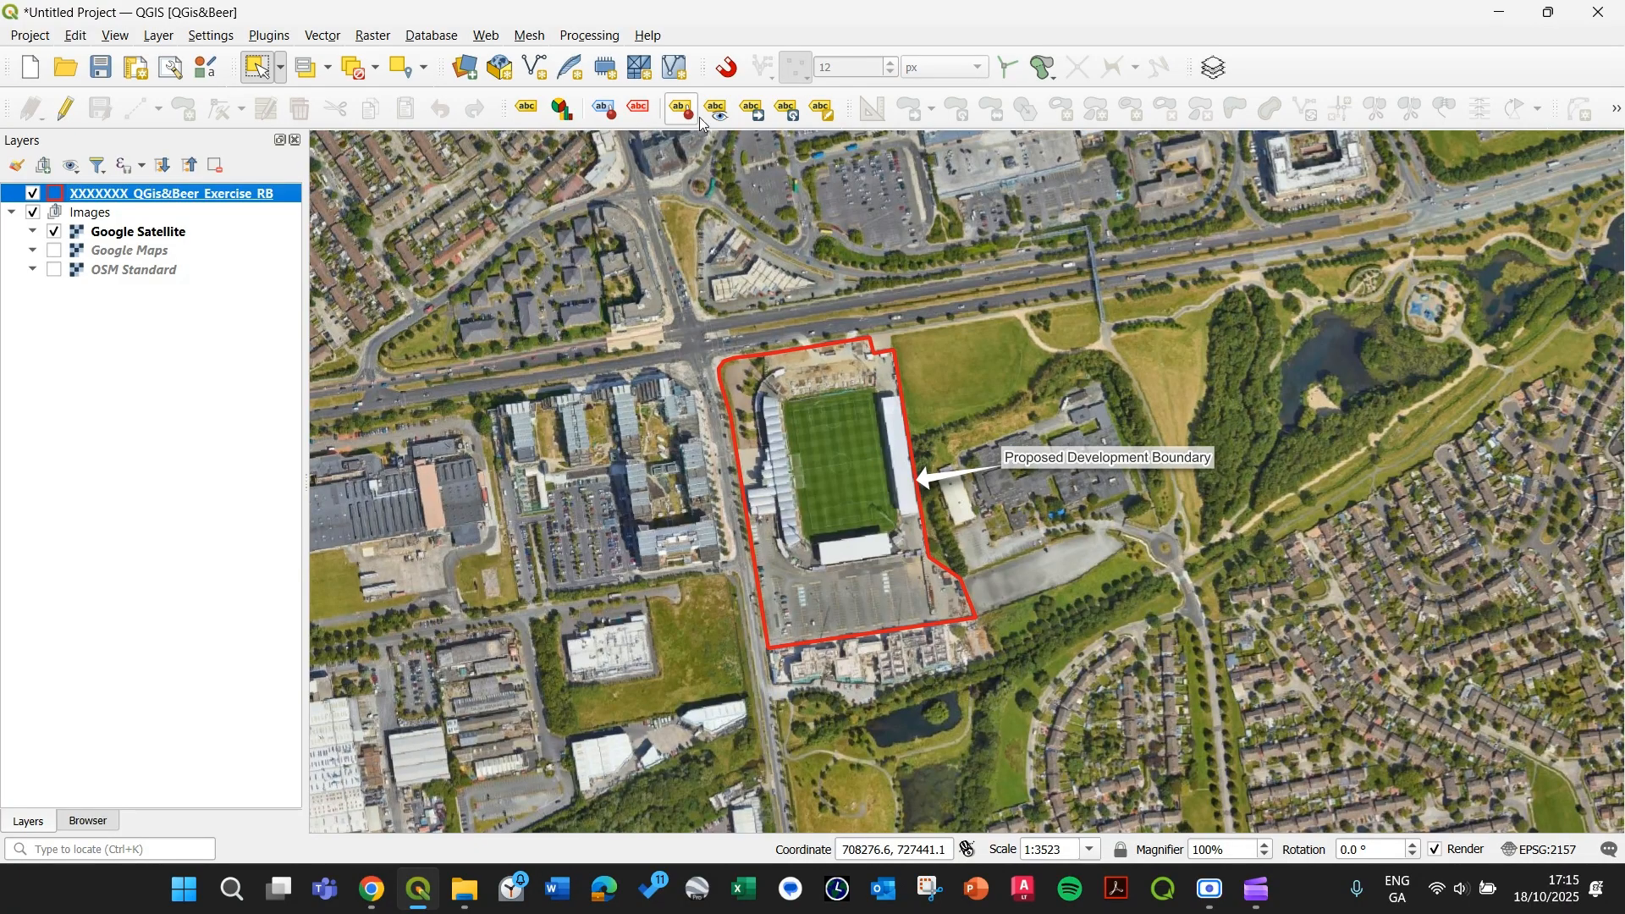
click(755, 119)
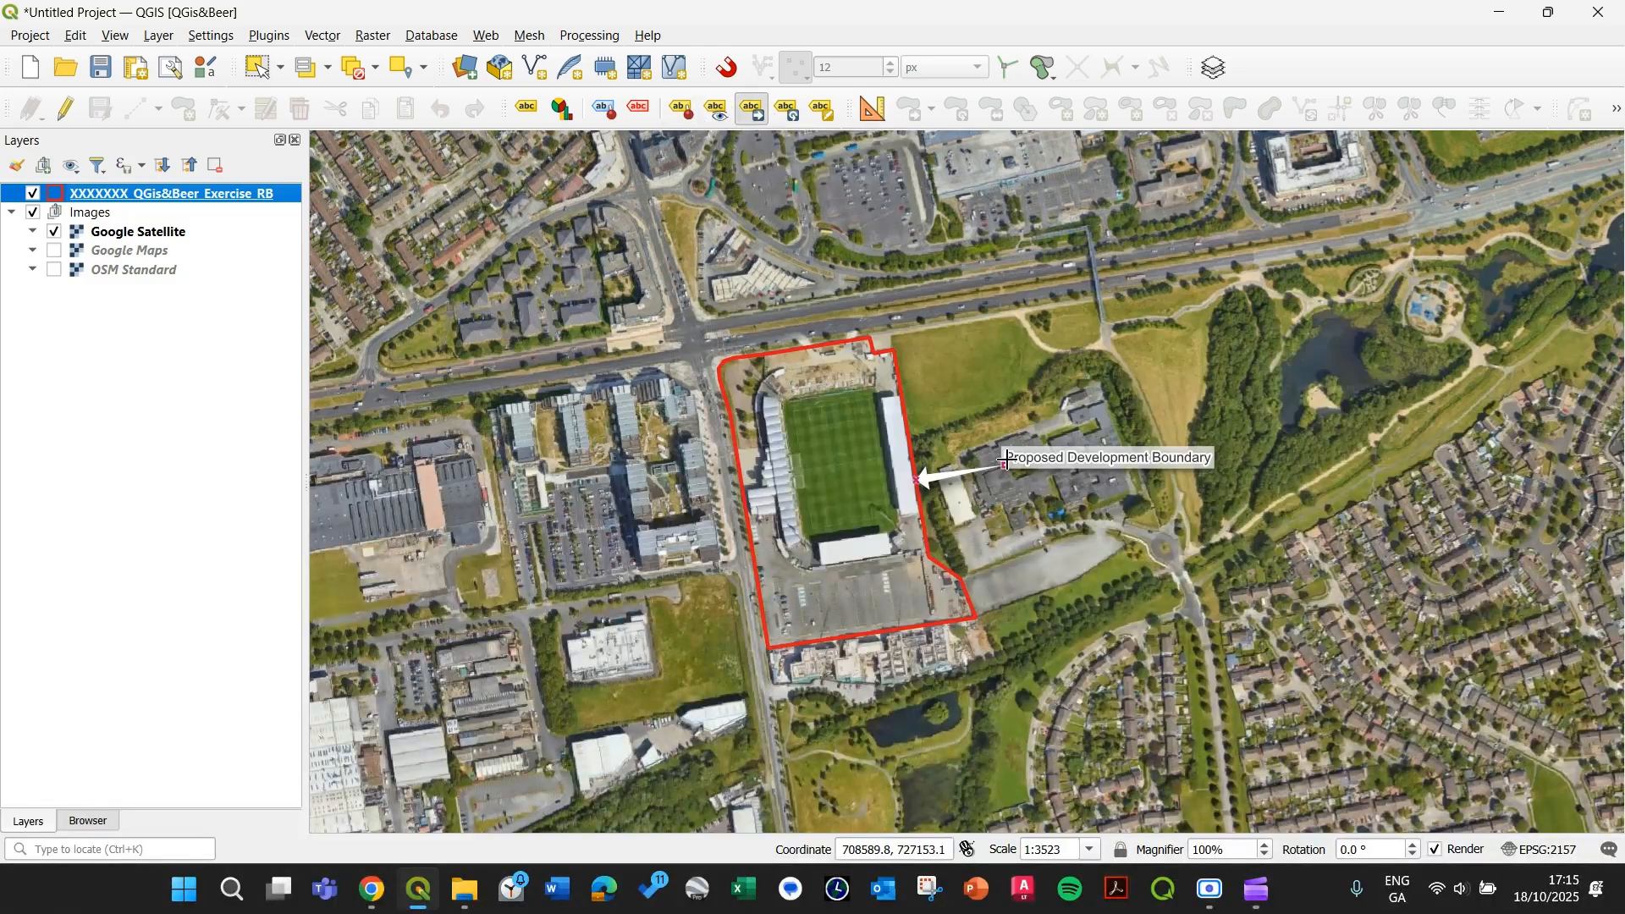
Pick the Proposed Development Boundary label for moving and choose Perimeter as the auxiliary storage primary key.
click(1047, 458)
drag(865, 327, 545, 232)
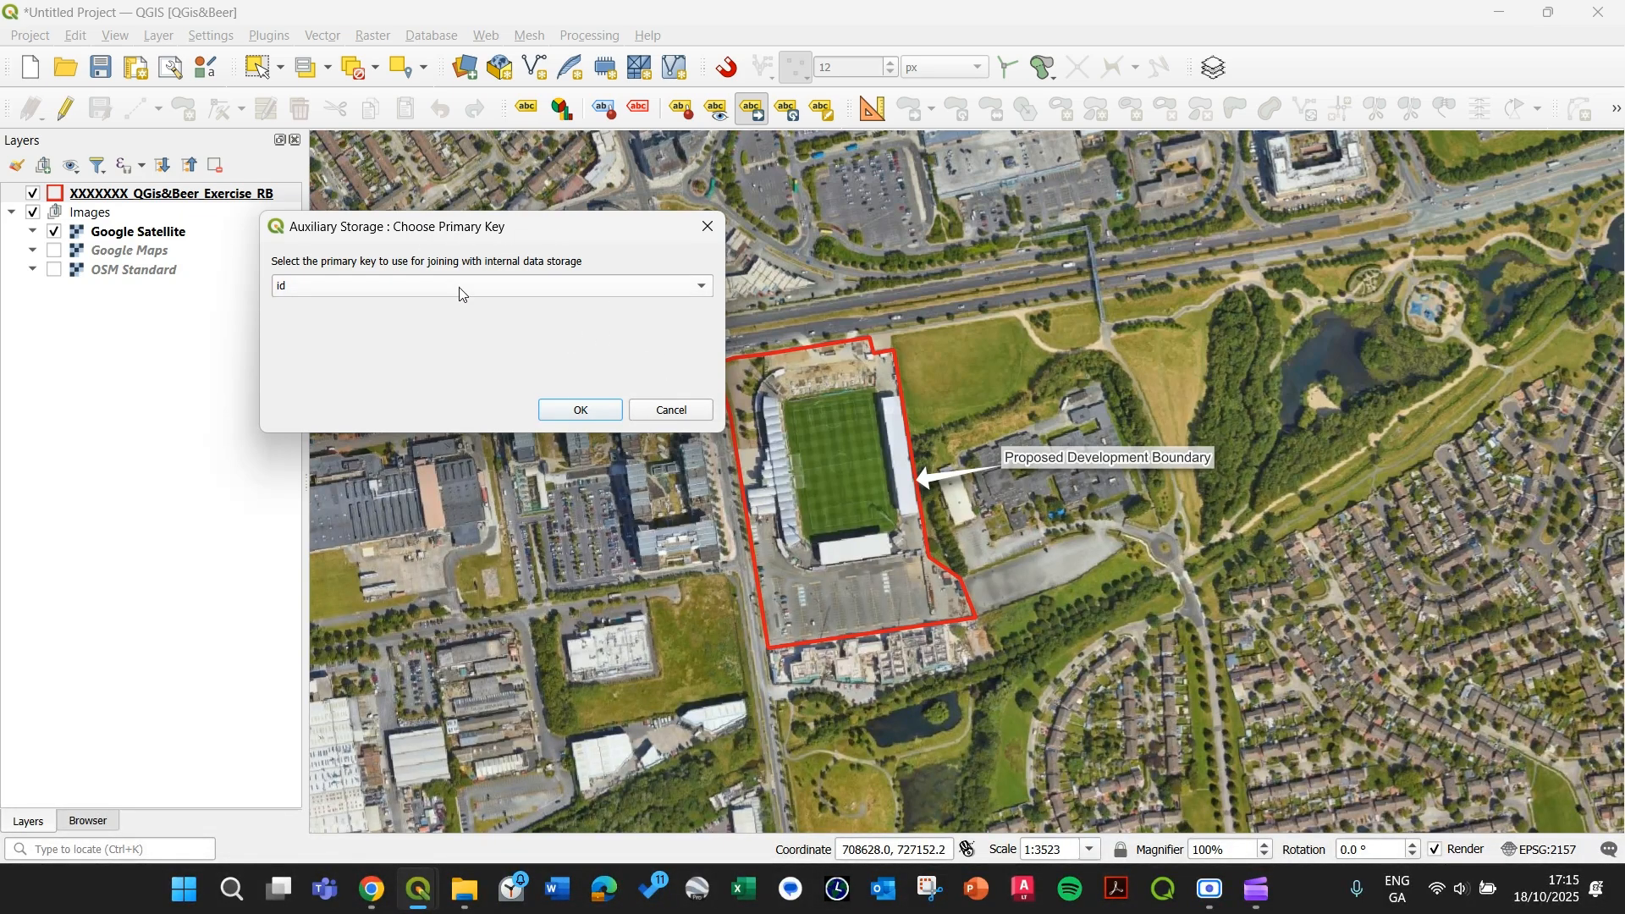
click(550, 287)
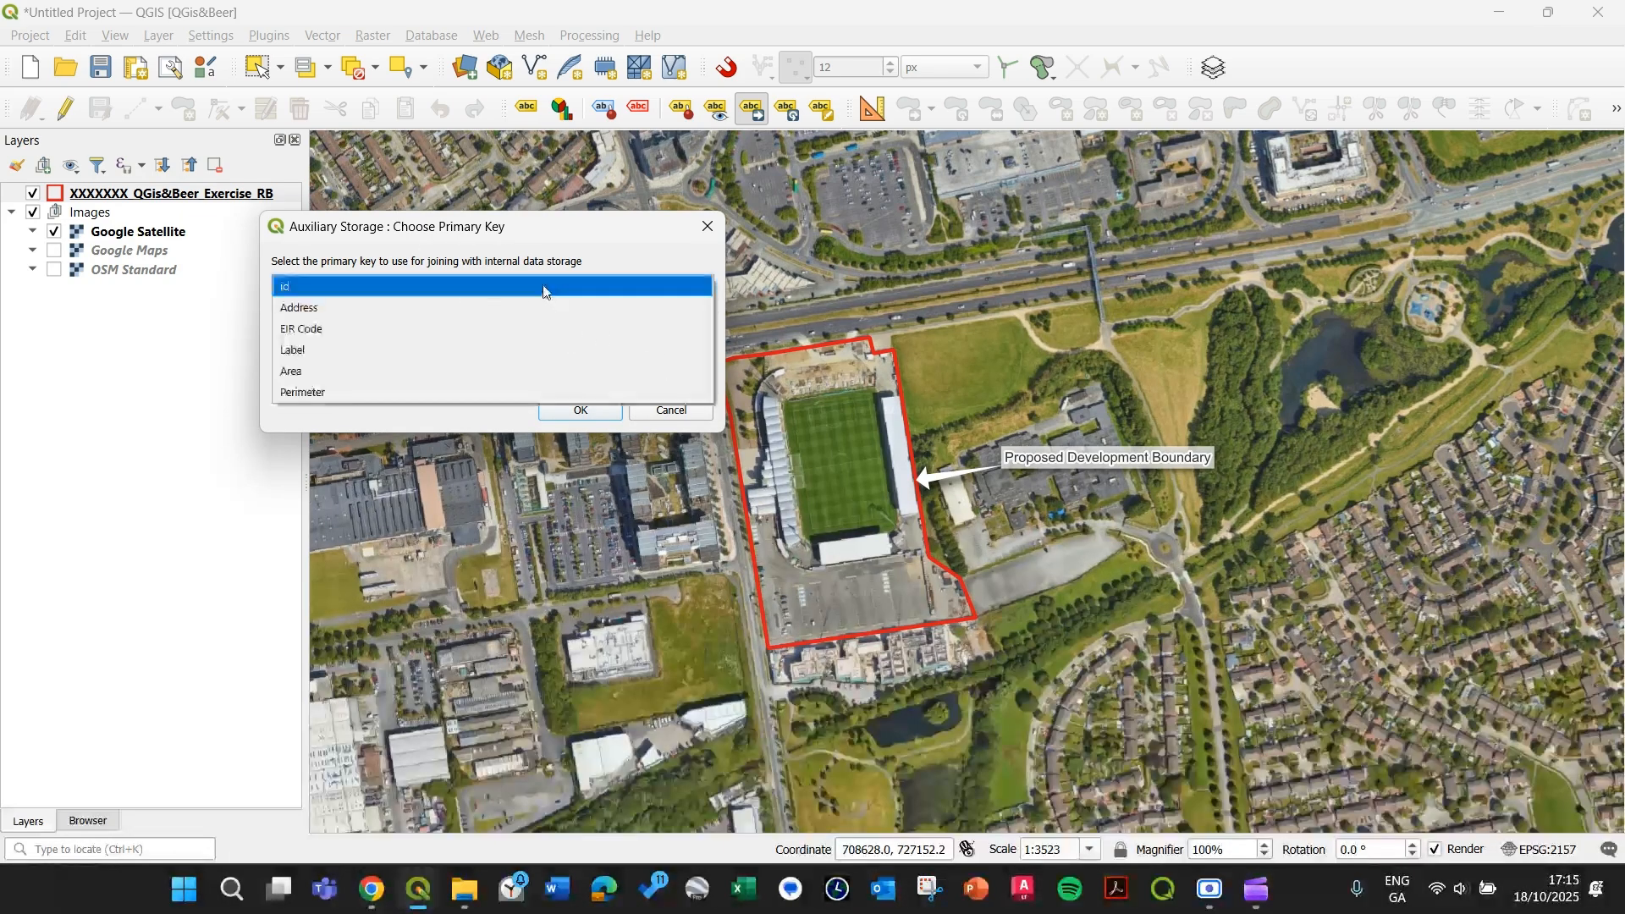
click(381, 393)
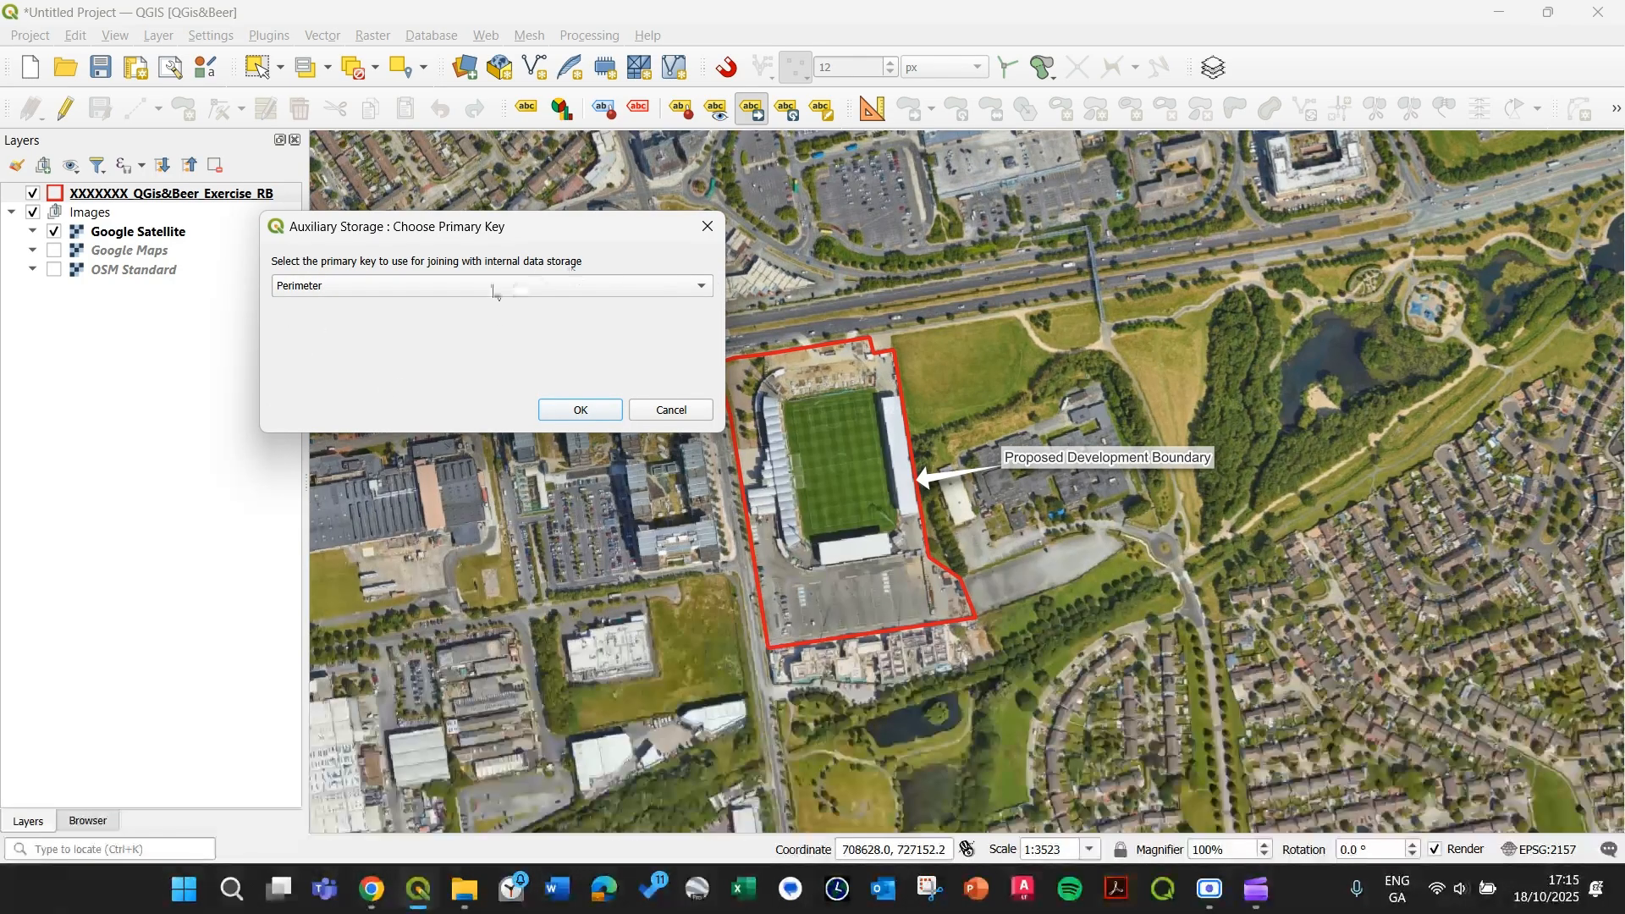
click(419, 290)
click(360, 292)
click(579, 411)
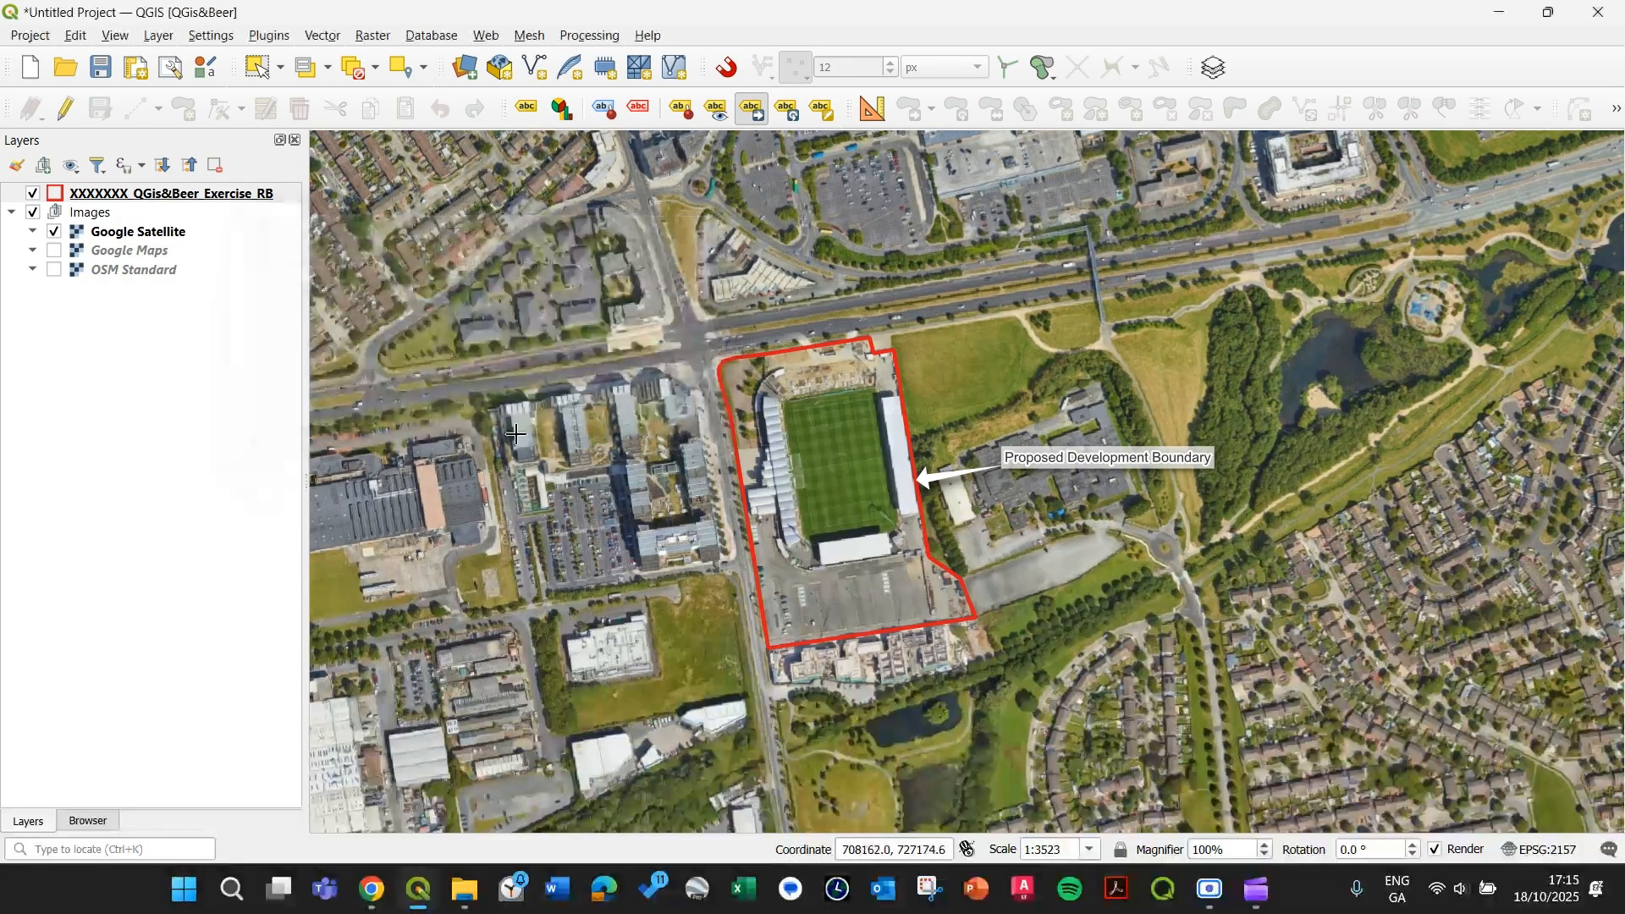
Move the Proposed Development Boundary label north-east of the site beside the main road, and return to feature selection.
click(1126, 457)
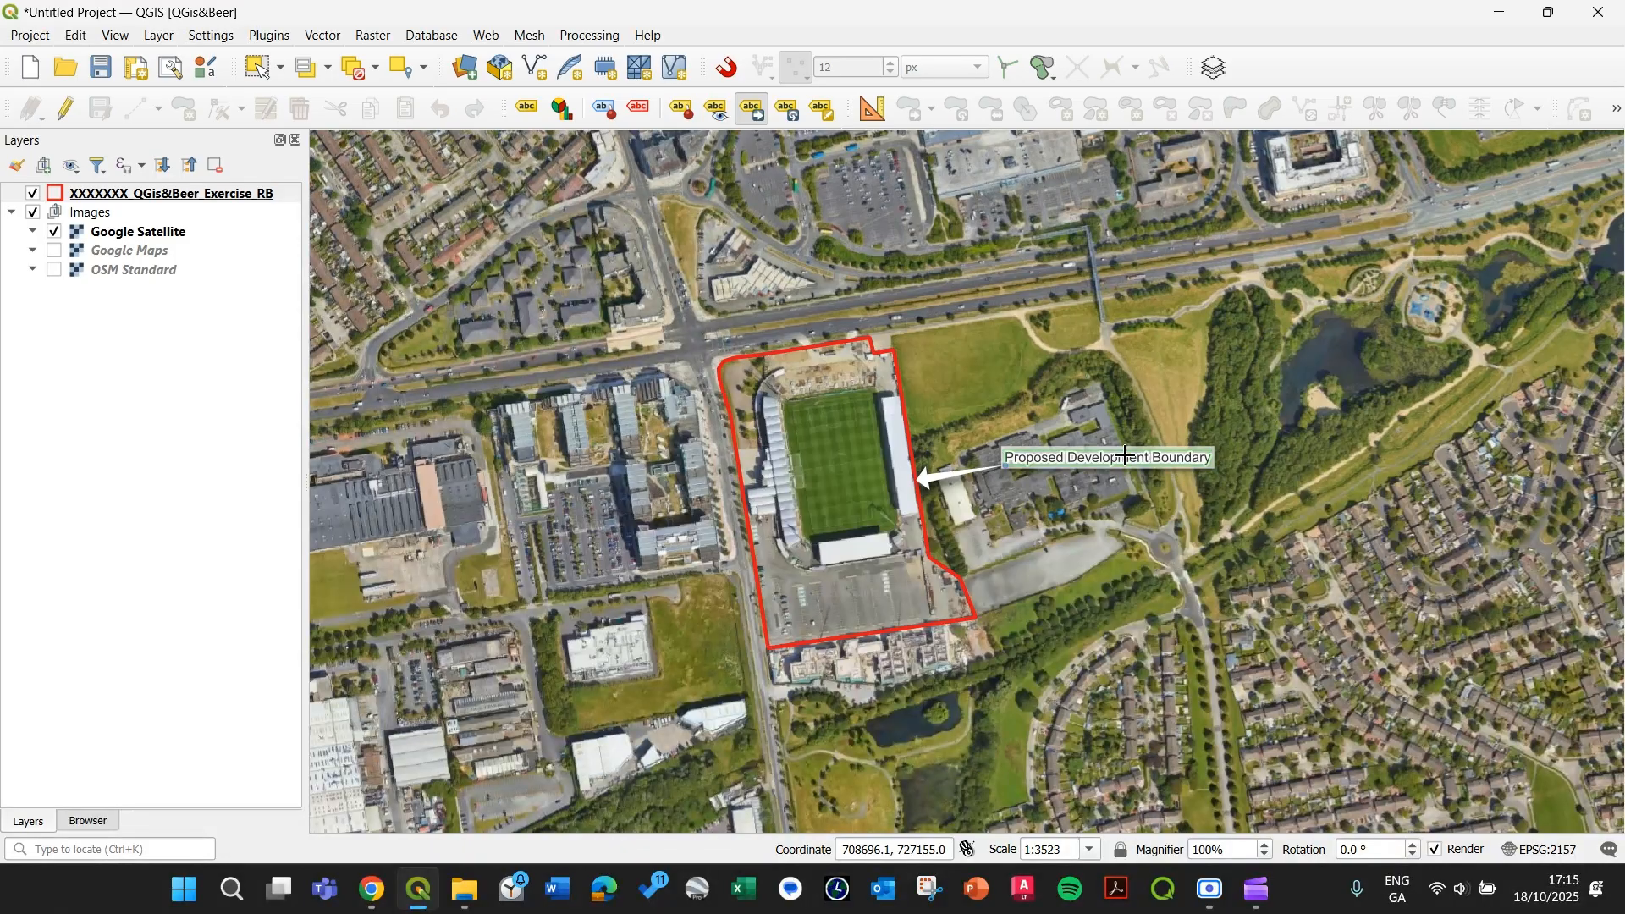
click(1159, 262)
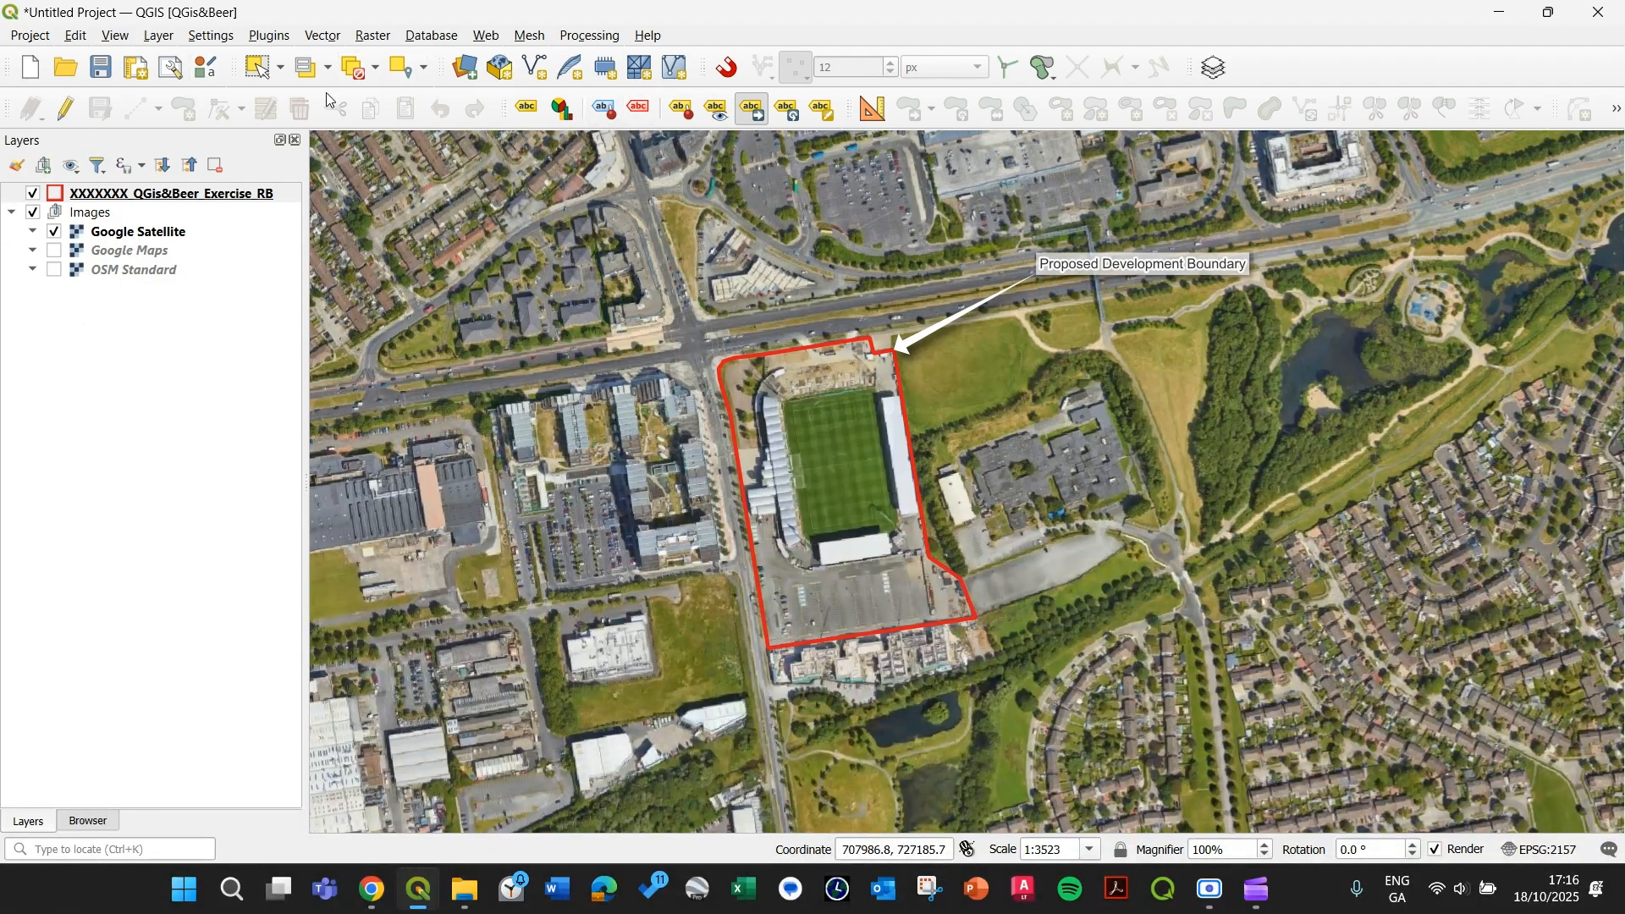
click(258, 75)
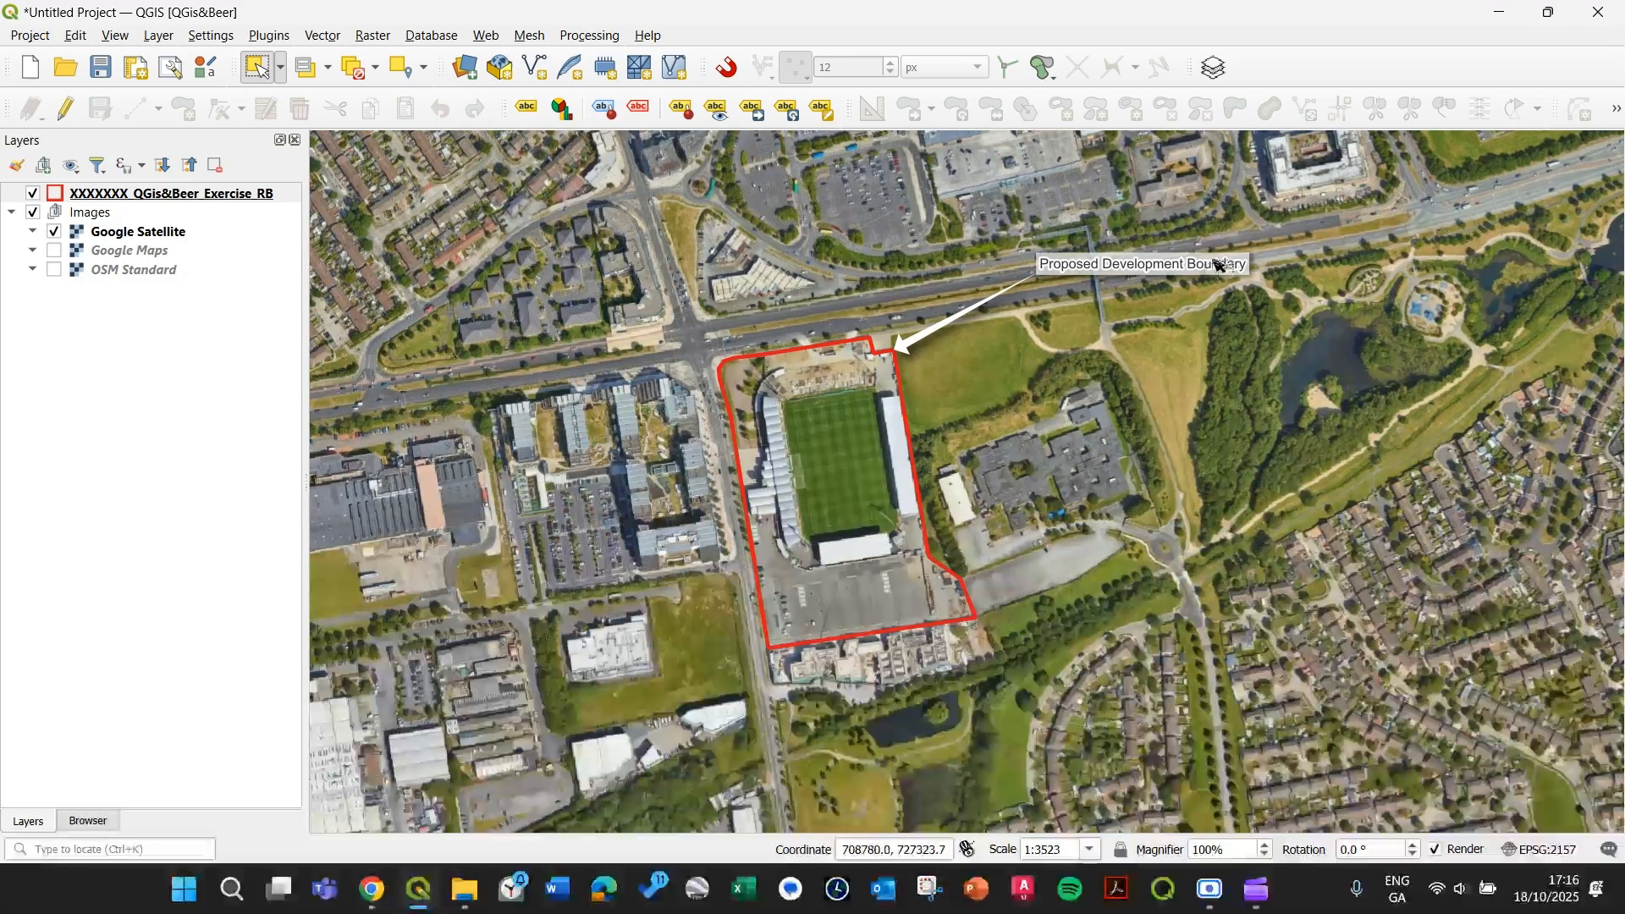
Open the boundary layer's attribute table and dock it below the map.
right_click(200, 193)
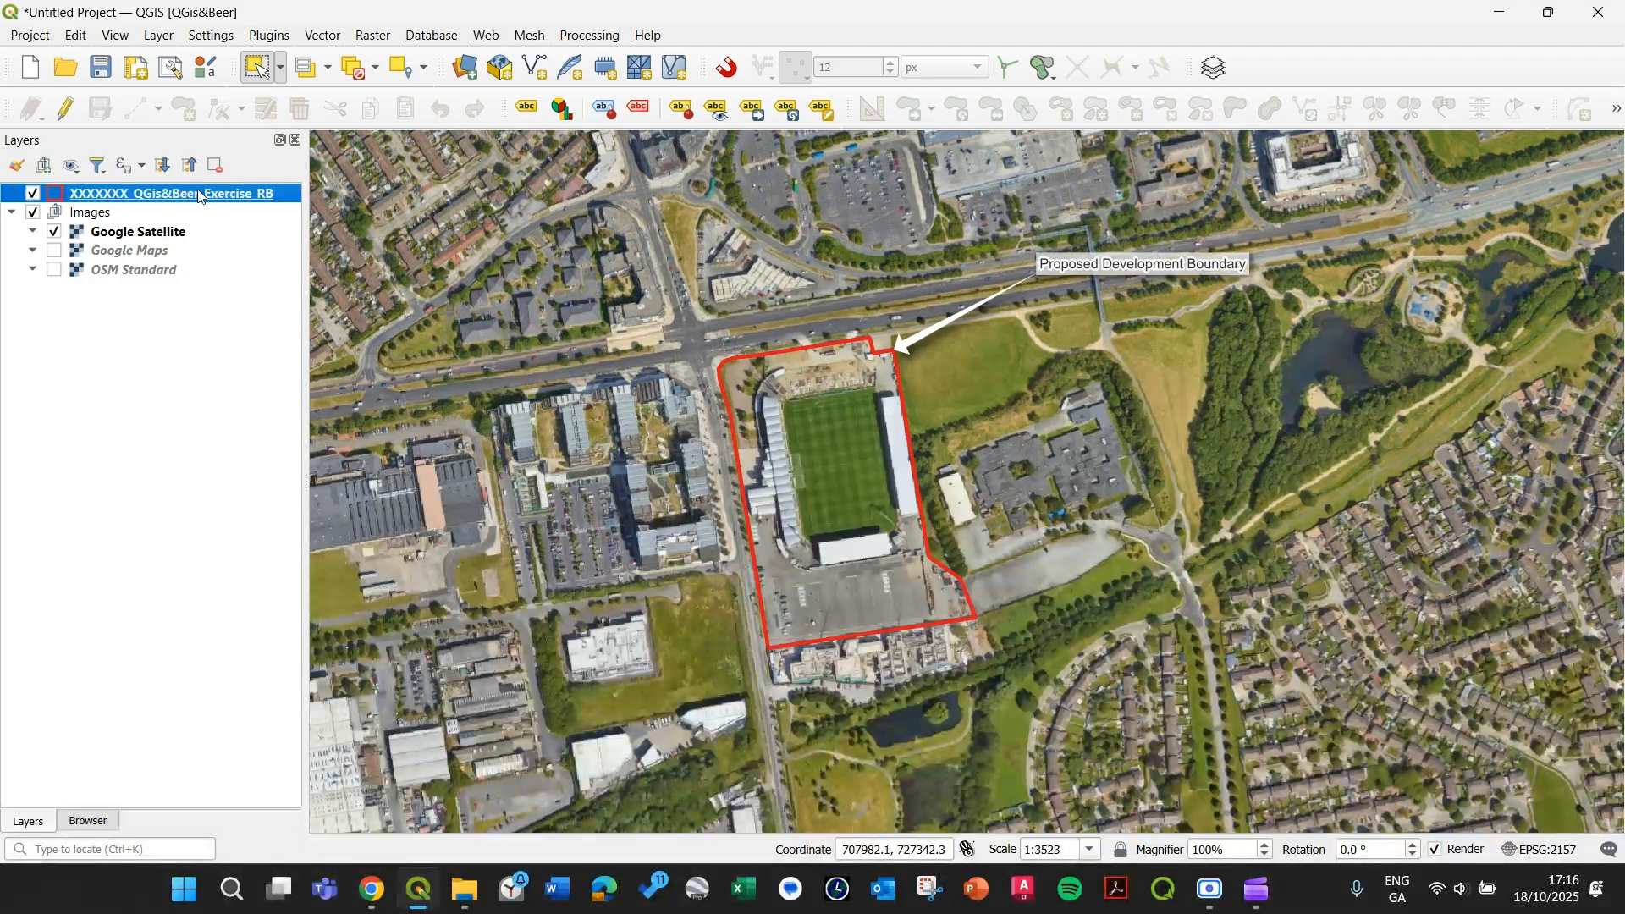
click(306, 461)
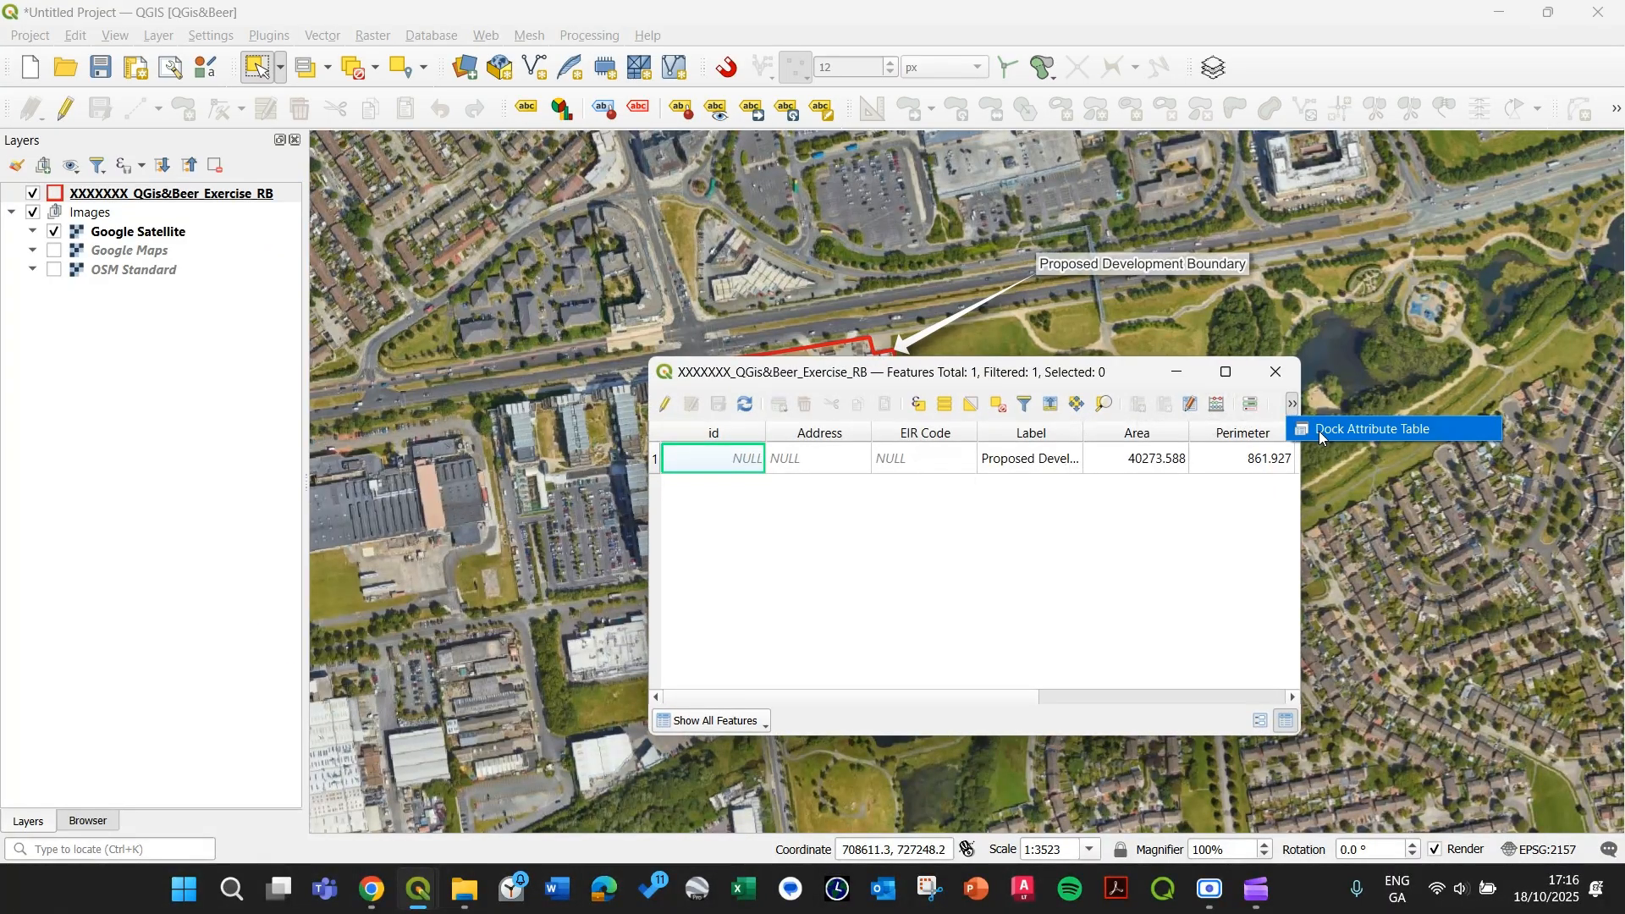
click(1251, 404)
drag(847, 465, 829, 627)
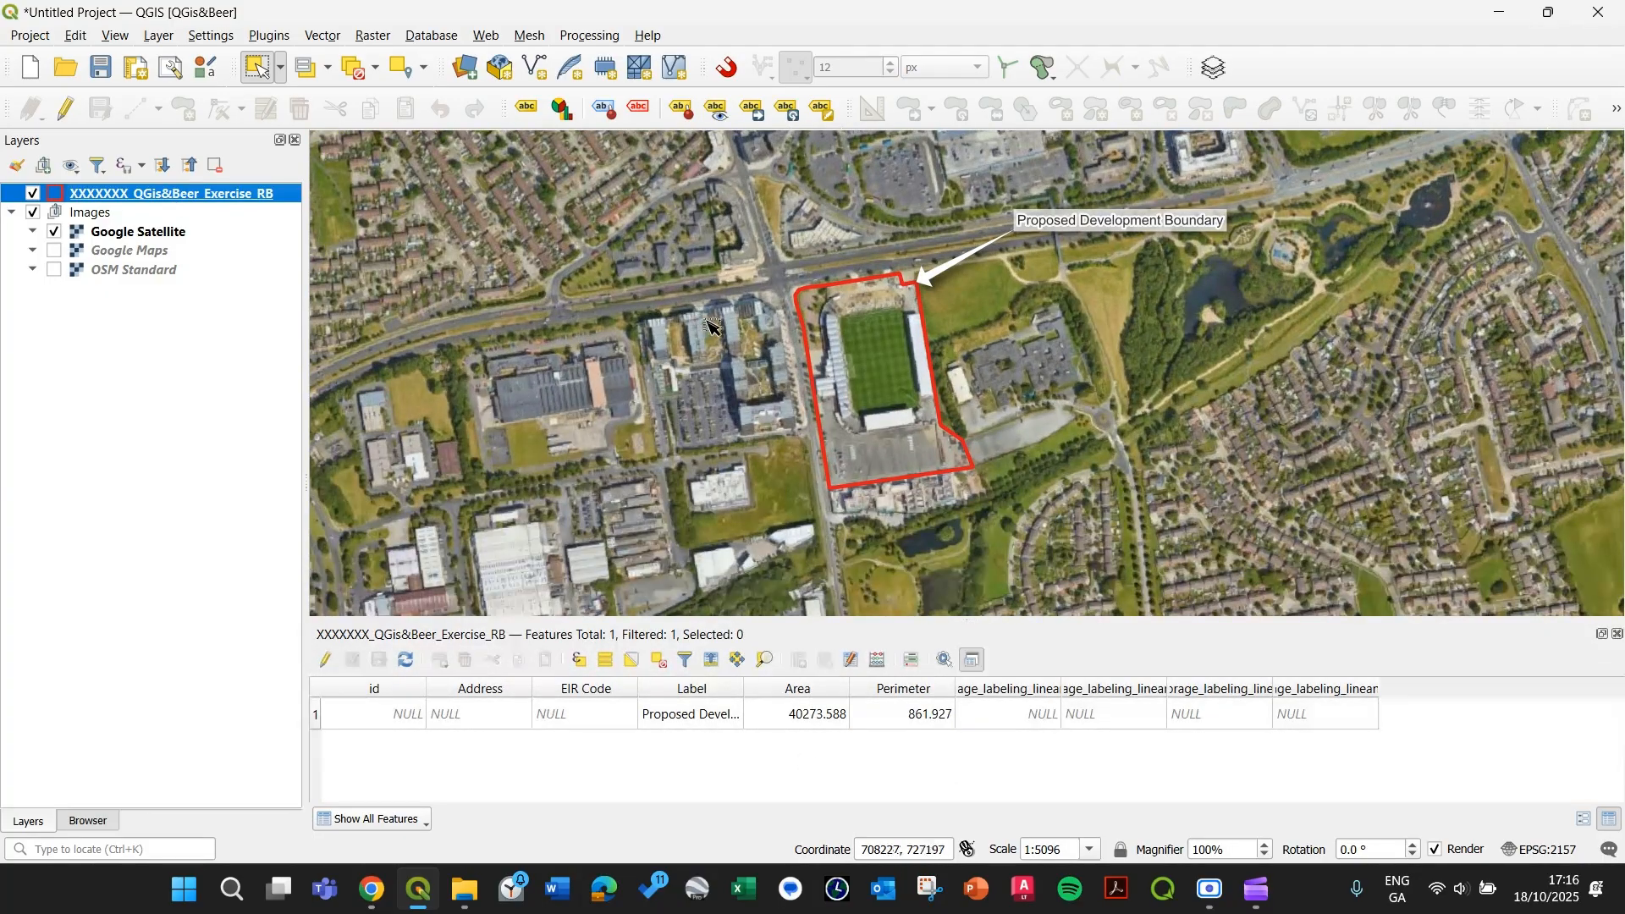
Move the Proposed Development Boundary label farther north-east of the site, at a map scale of 1:163079.
scroll(733, 324, down, 2)
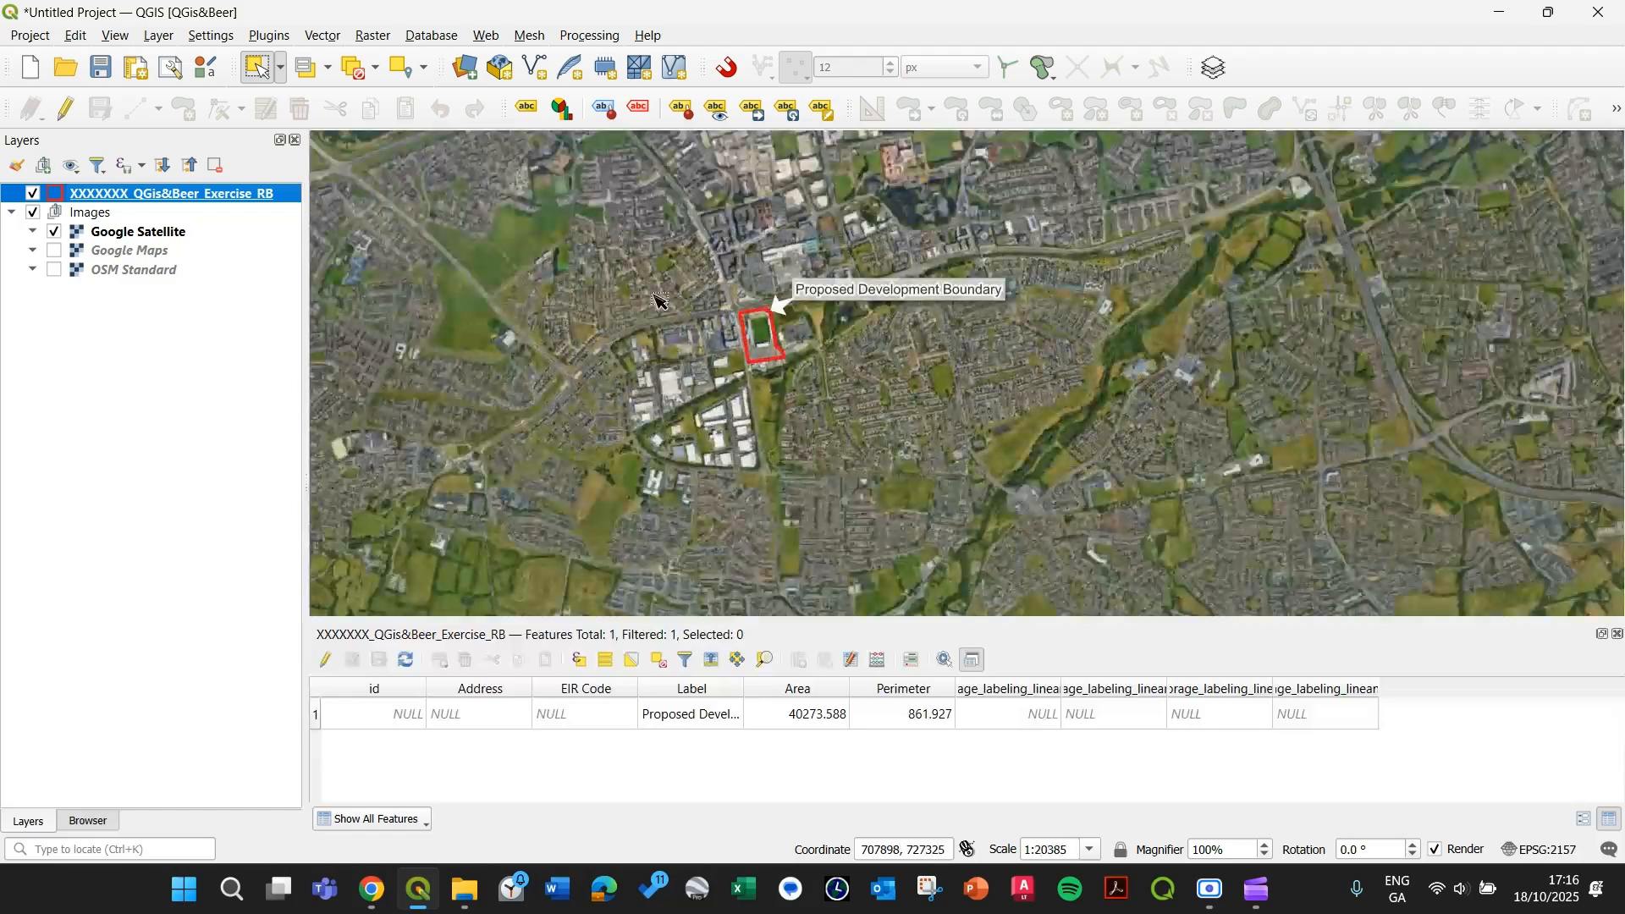
drag(658, 296, 749, 377)
click(681, 289)
scroll(675, 284, down, 1)
scroll(675, 284, down, 1)
drag(613, 279, 741, 381)
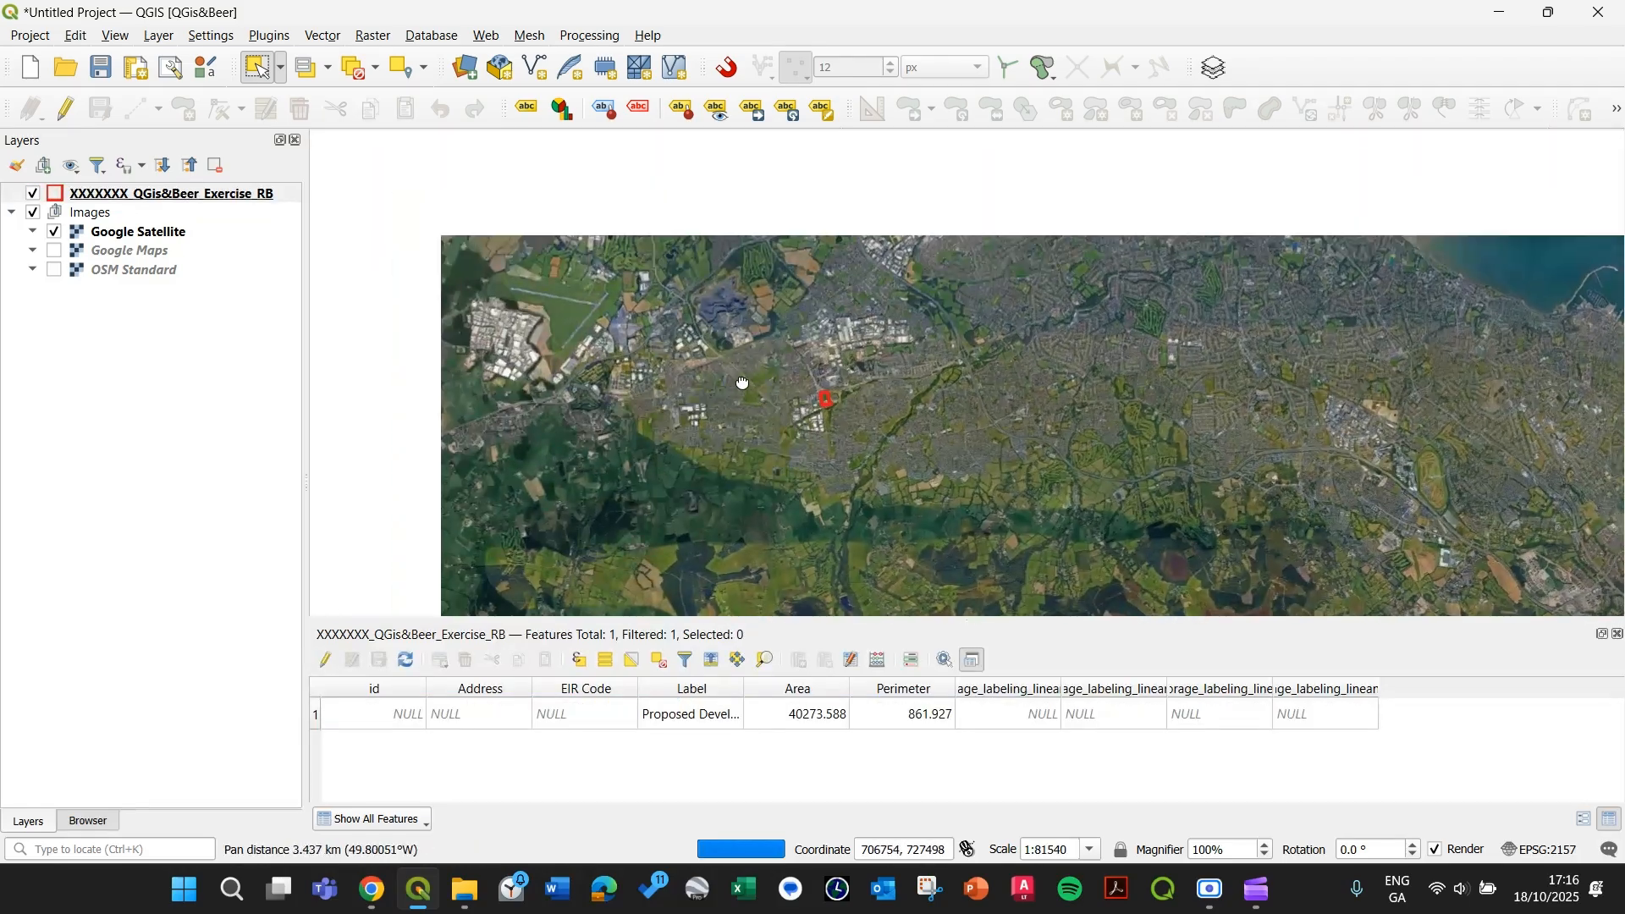
scroll(762, 373, down, 1)
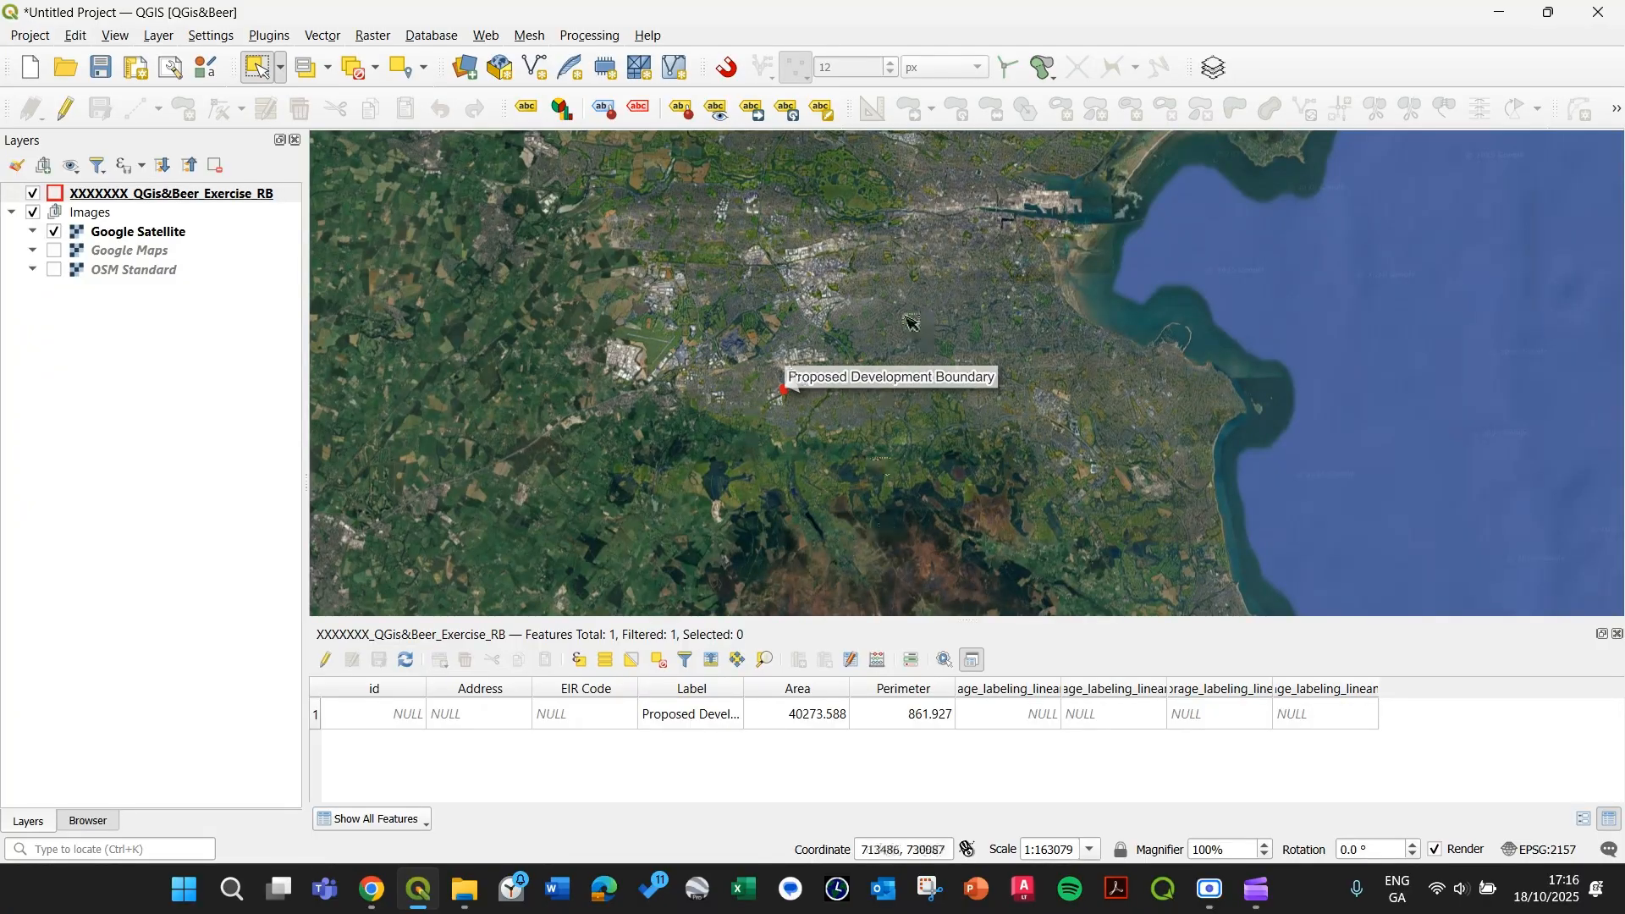
right_click(145, 192)
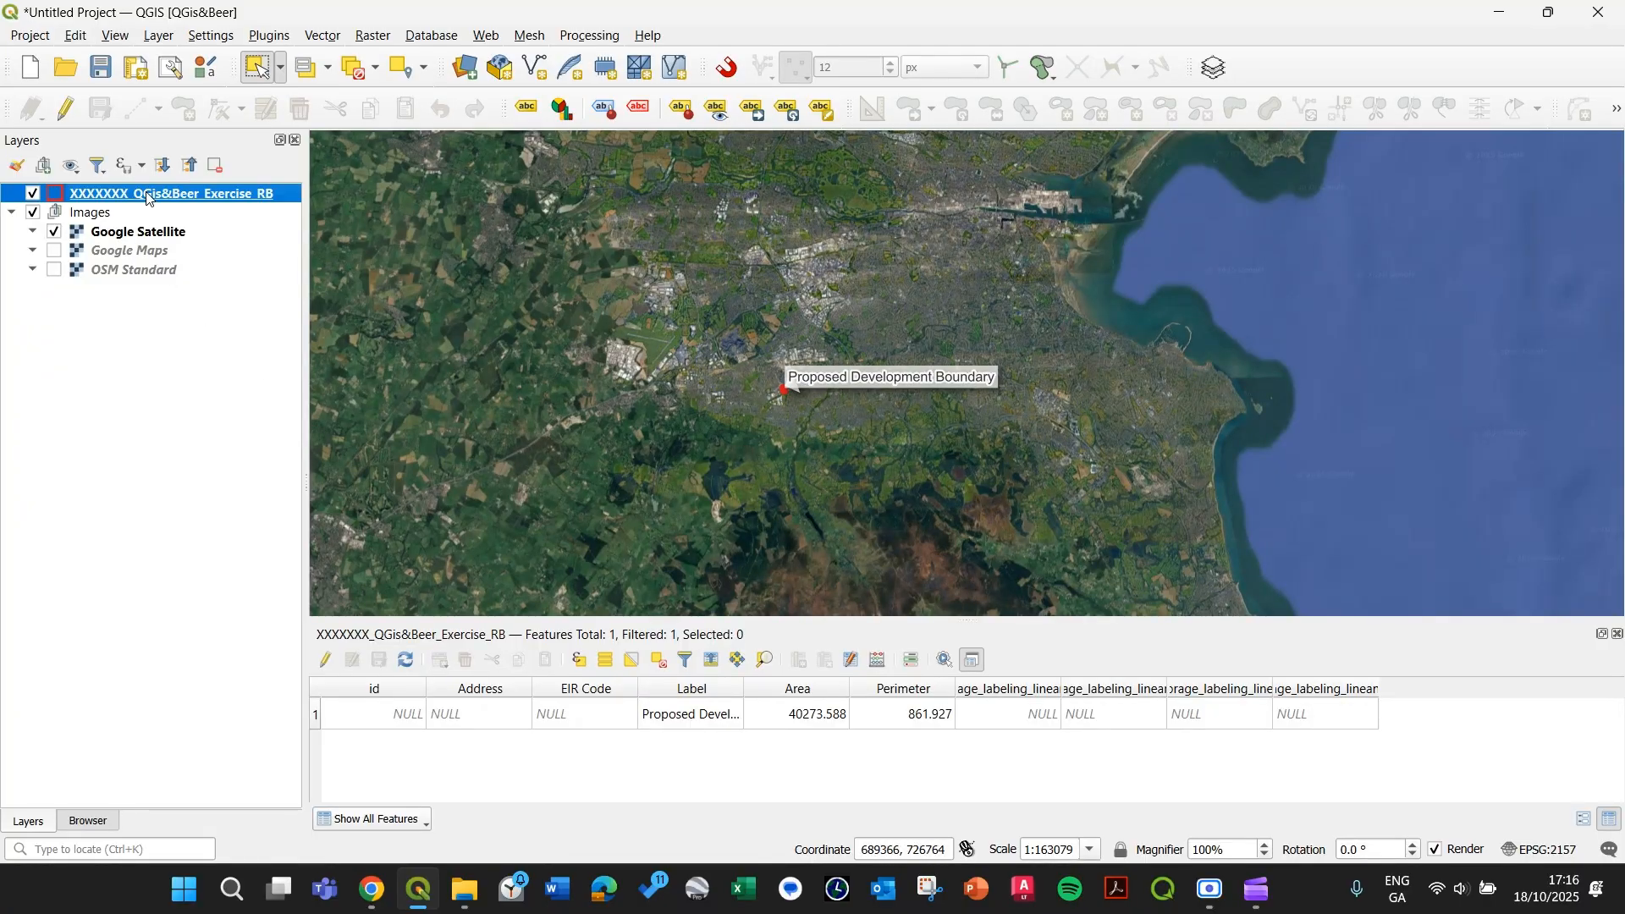
click(540, 233)
click(752, 110)
click(840, 381)
click(974, 269)
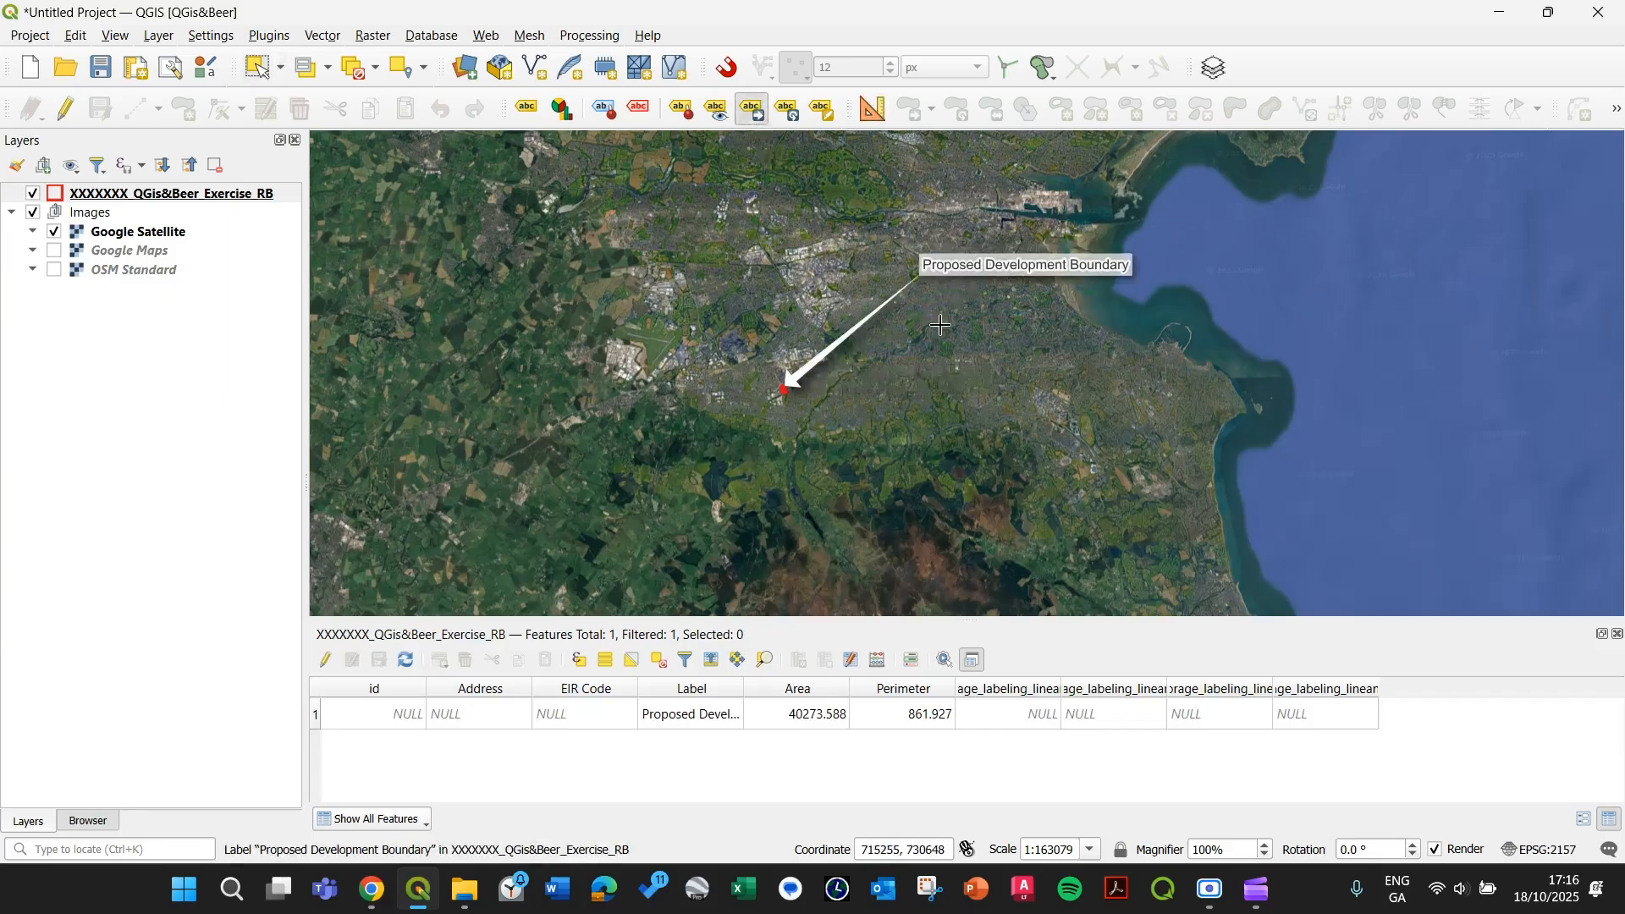
Change the site boundary layer's outline symbol to Centroid Fill and select its Simple Marker for editing.
click(145, 200)
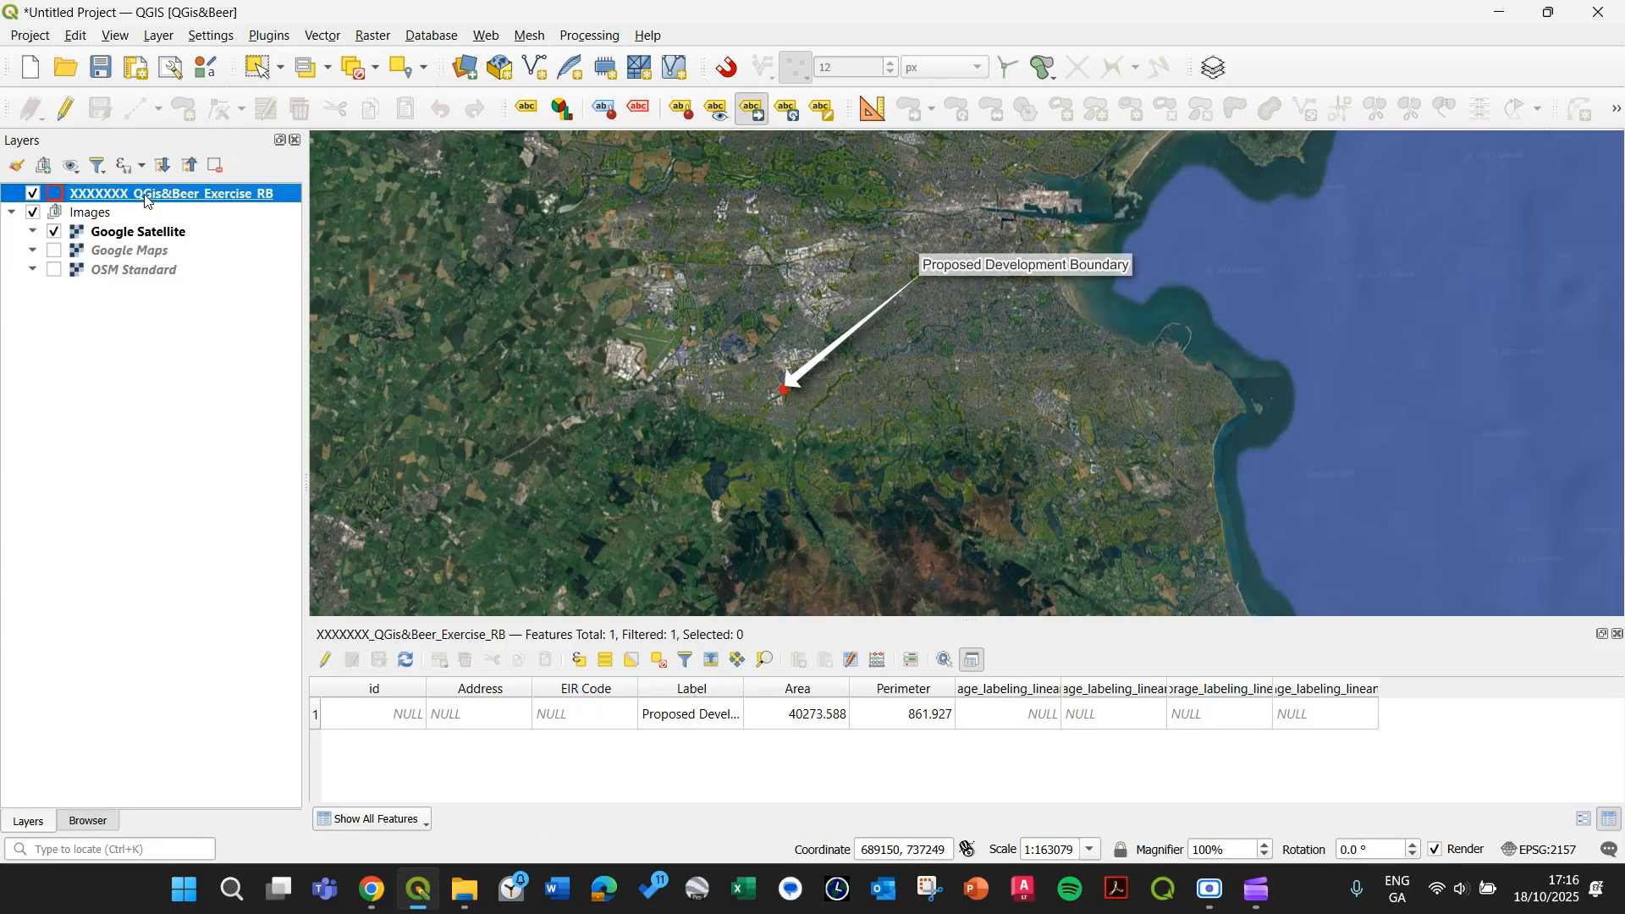
double_click(150, 197)
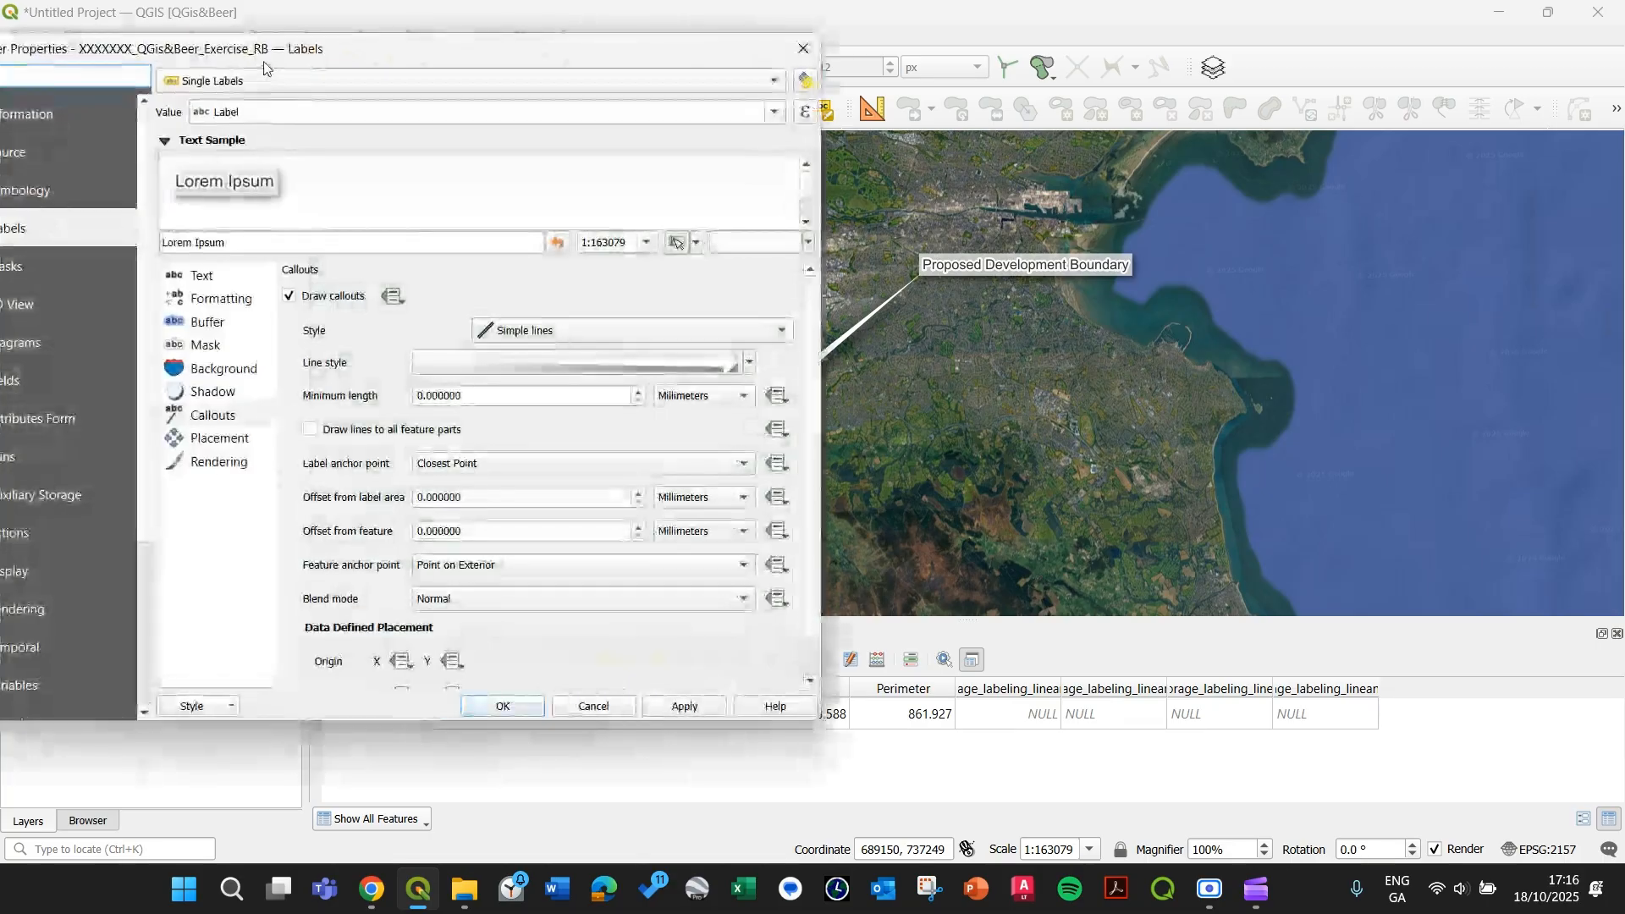
drag(265, 53, 566, 88)
click(337, 233)
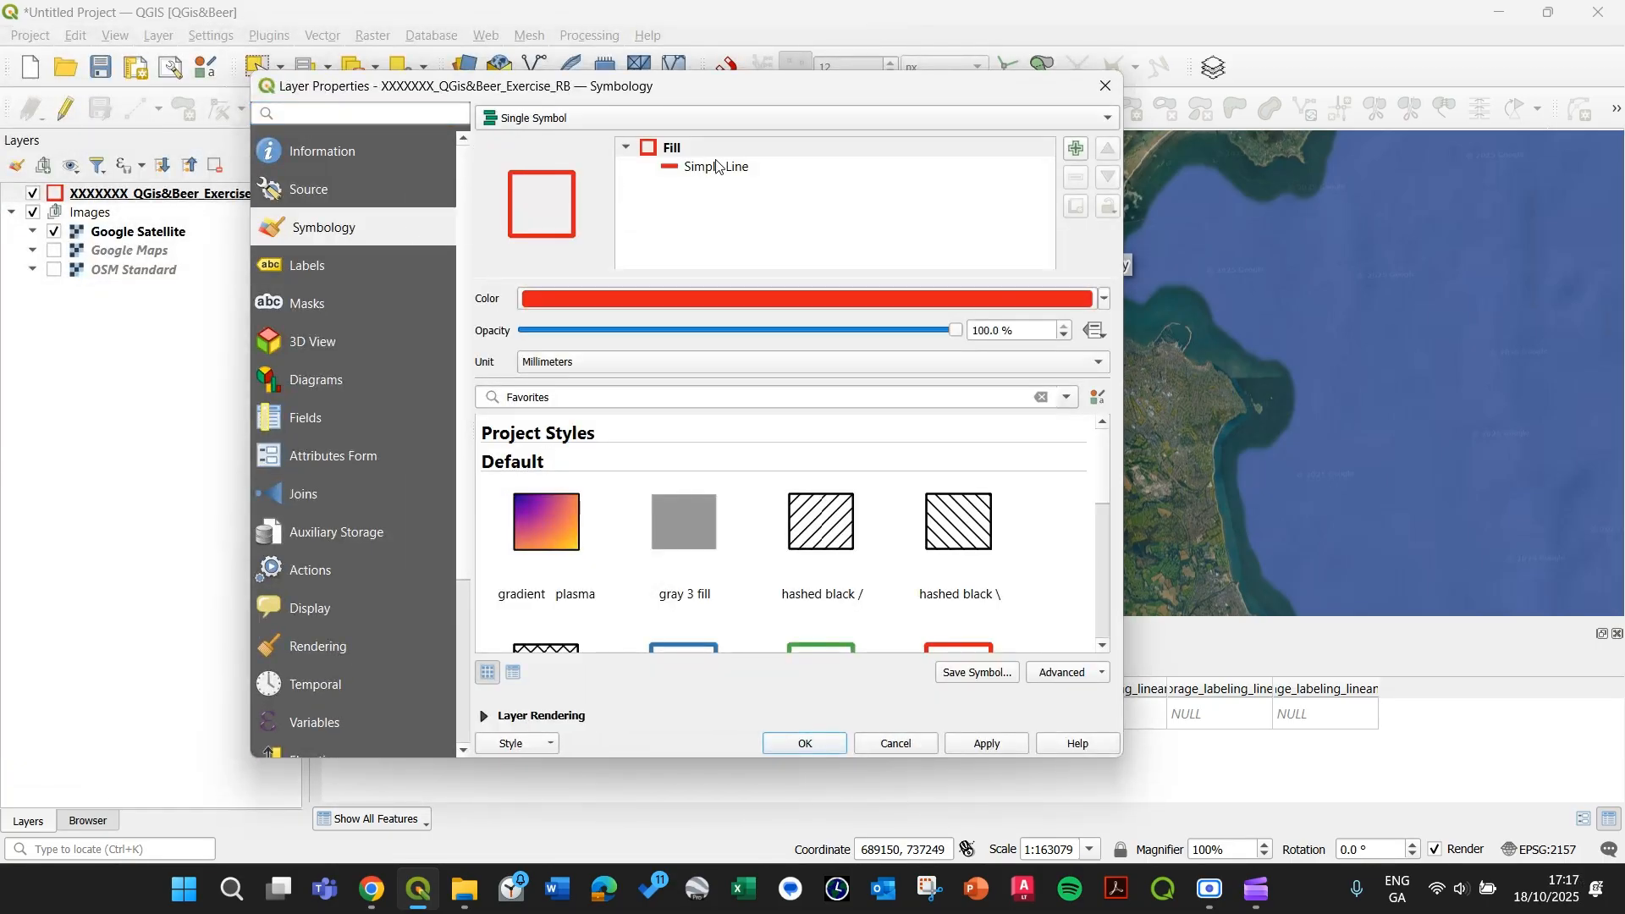
click(676, 146)
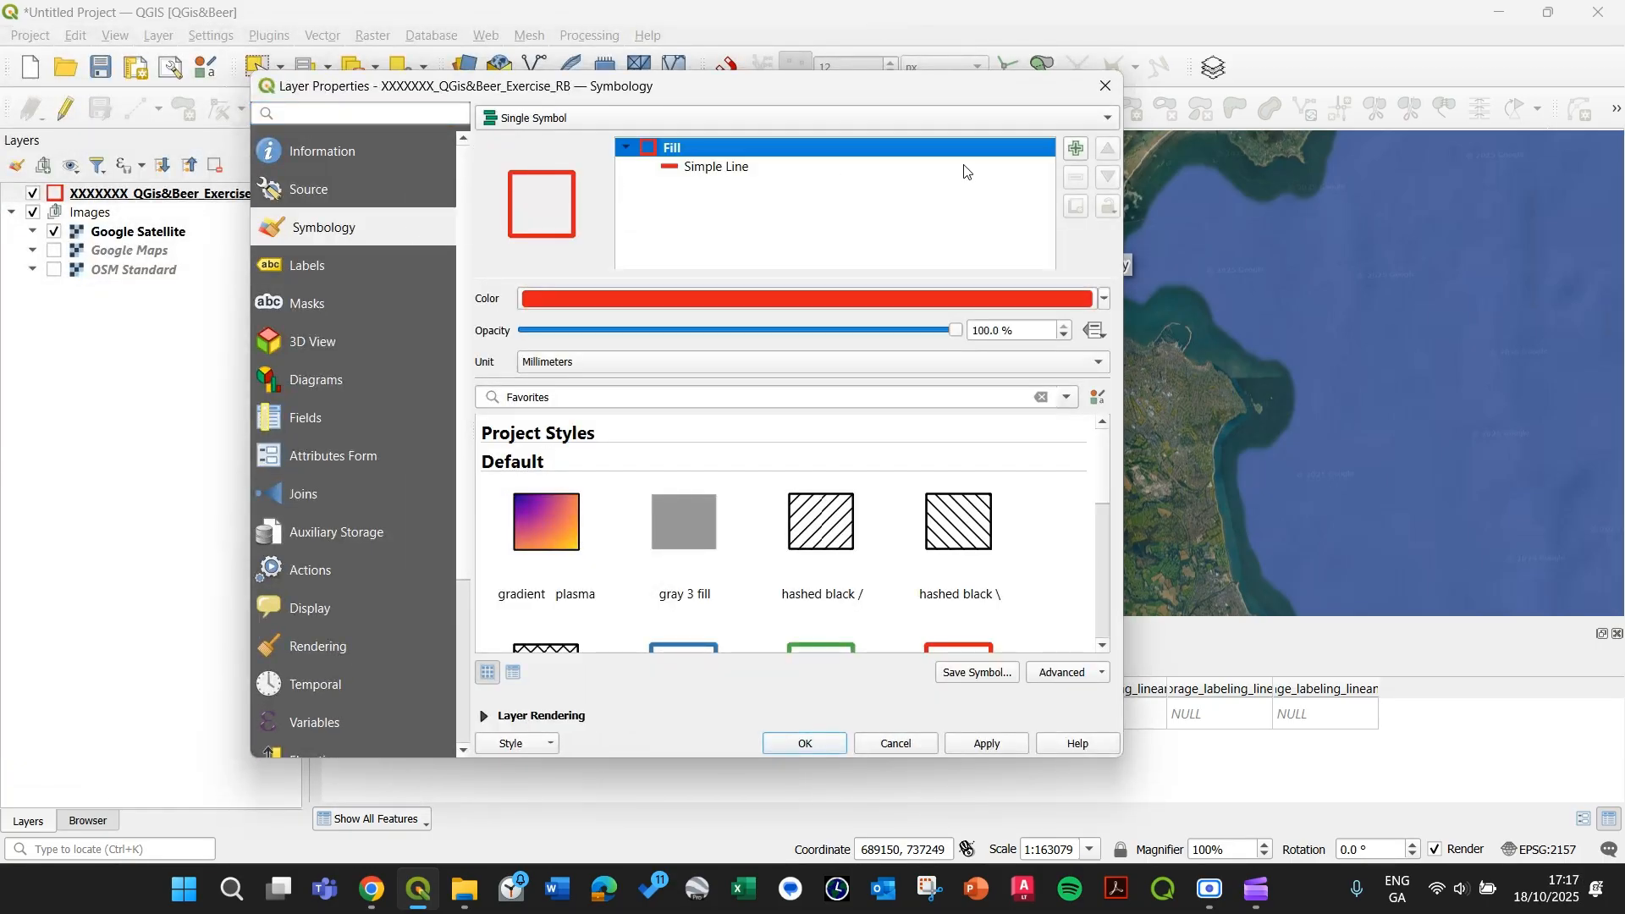
click(729, 169)
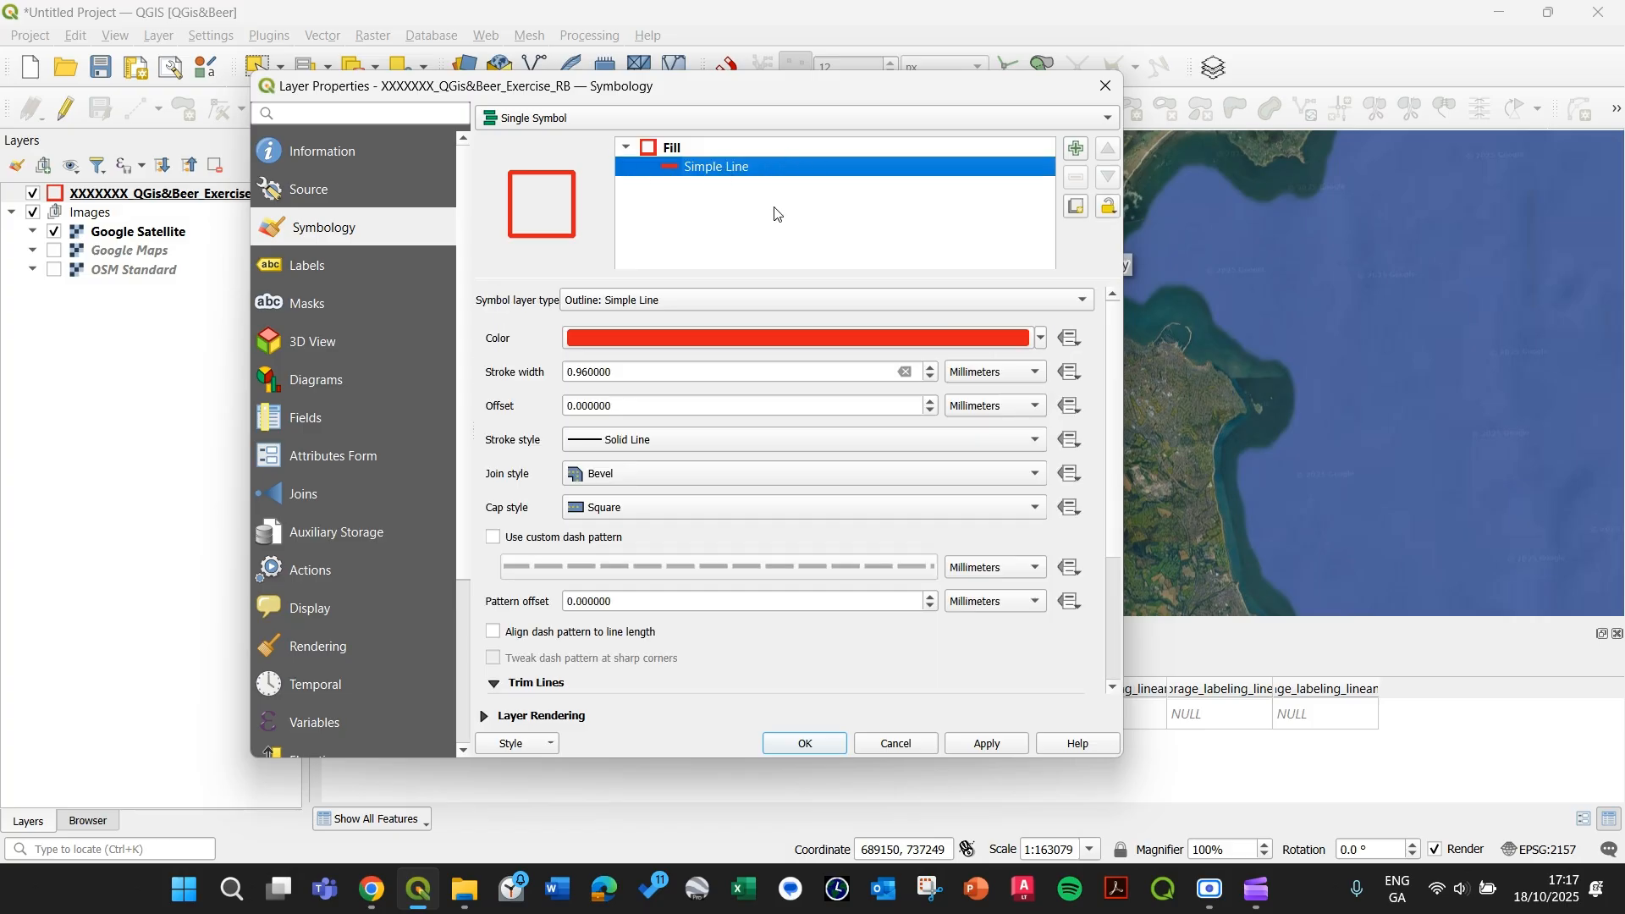
click(661, 303)
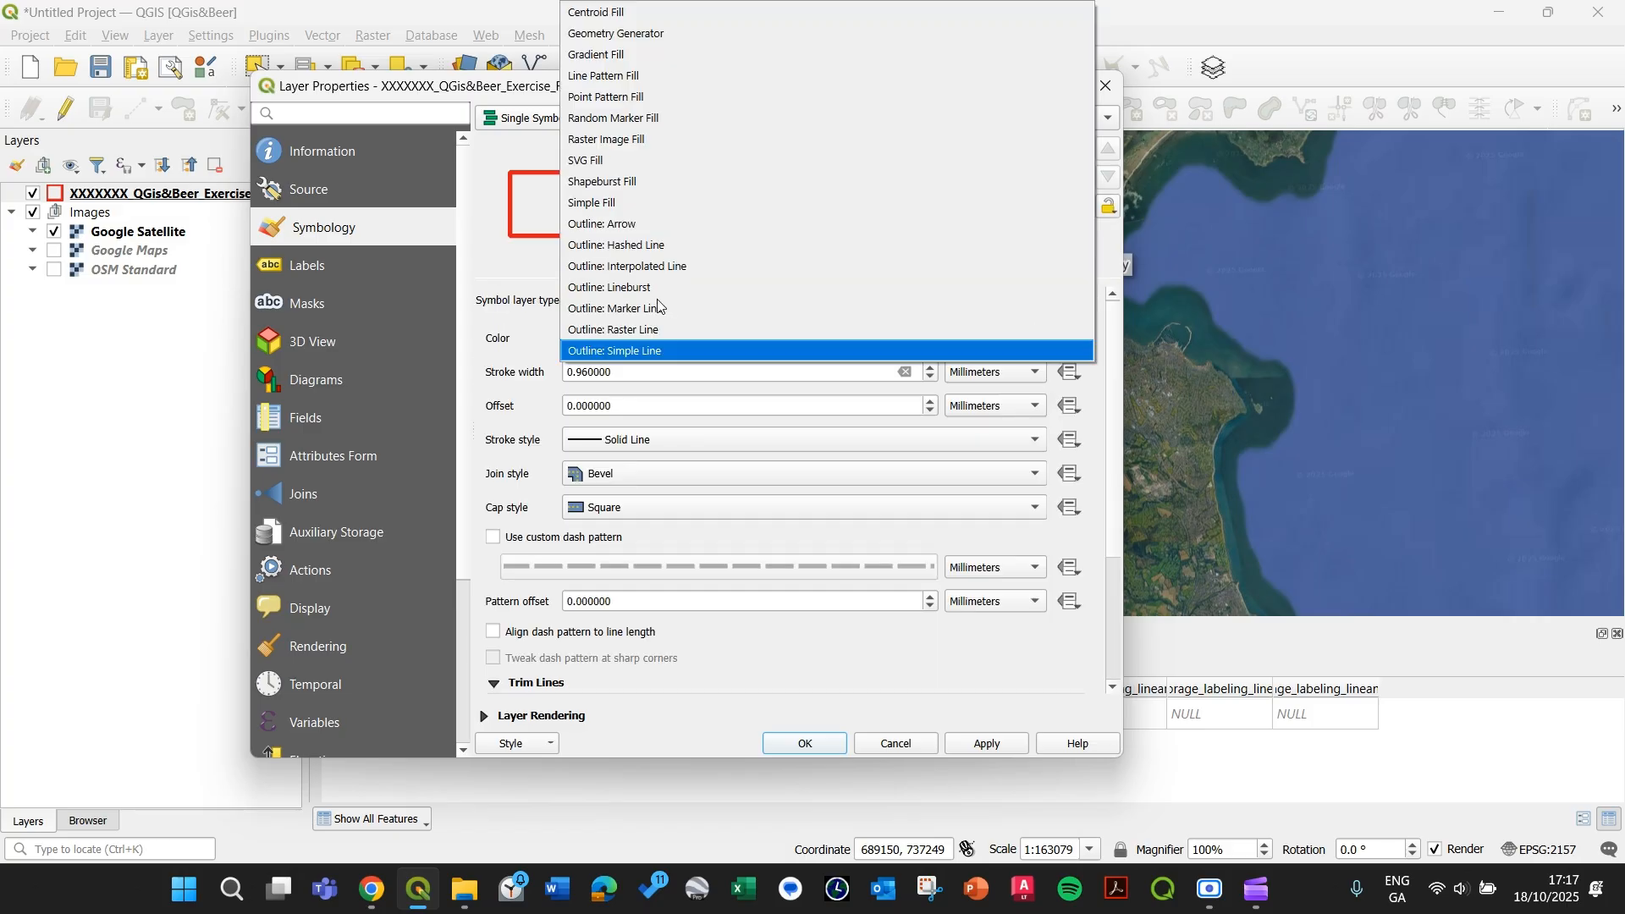
click(626, 12)
click(759, 208)
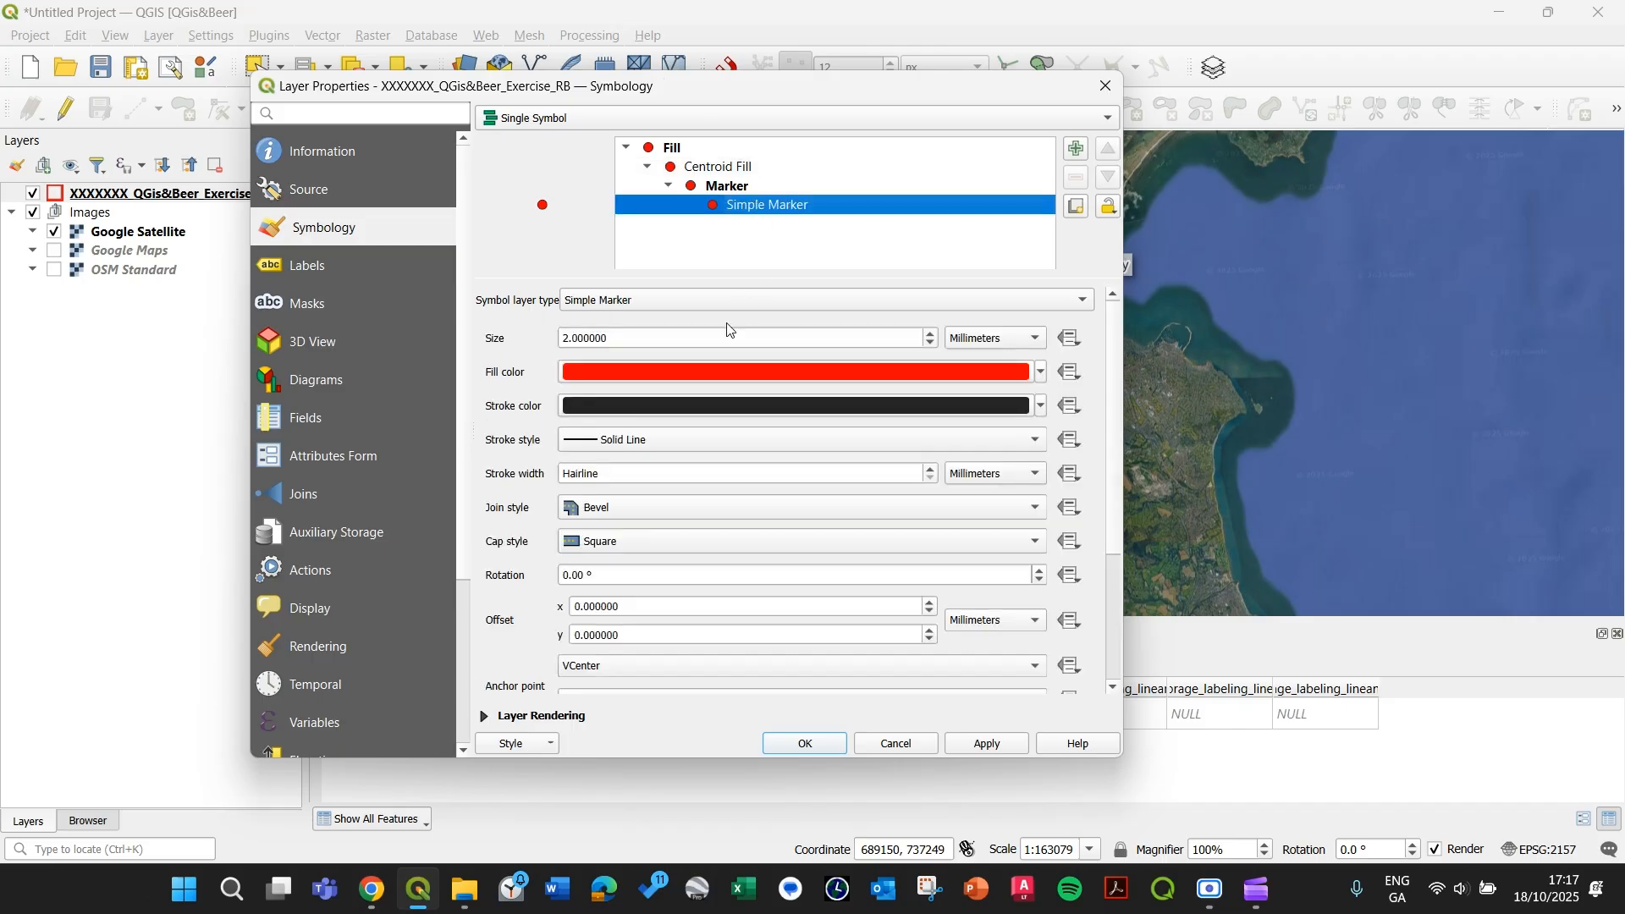
Set the centroid marker's size to 6 mm and its stroke style to No Line.
click(908, 339)
text(6)
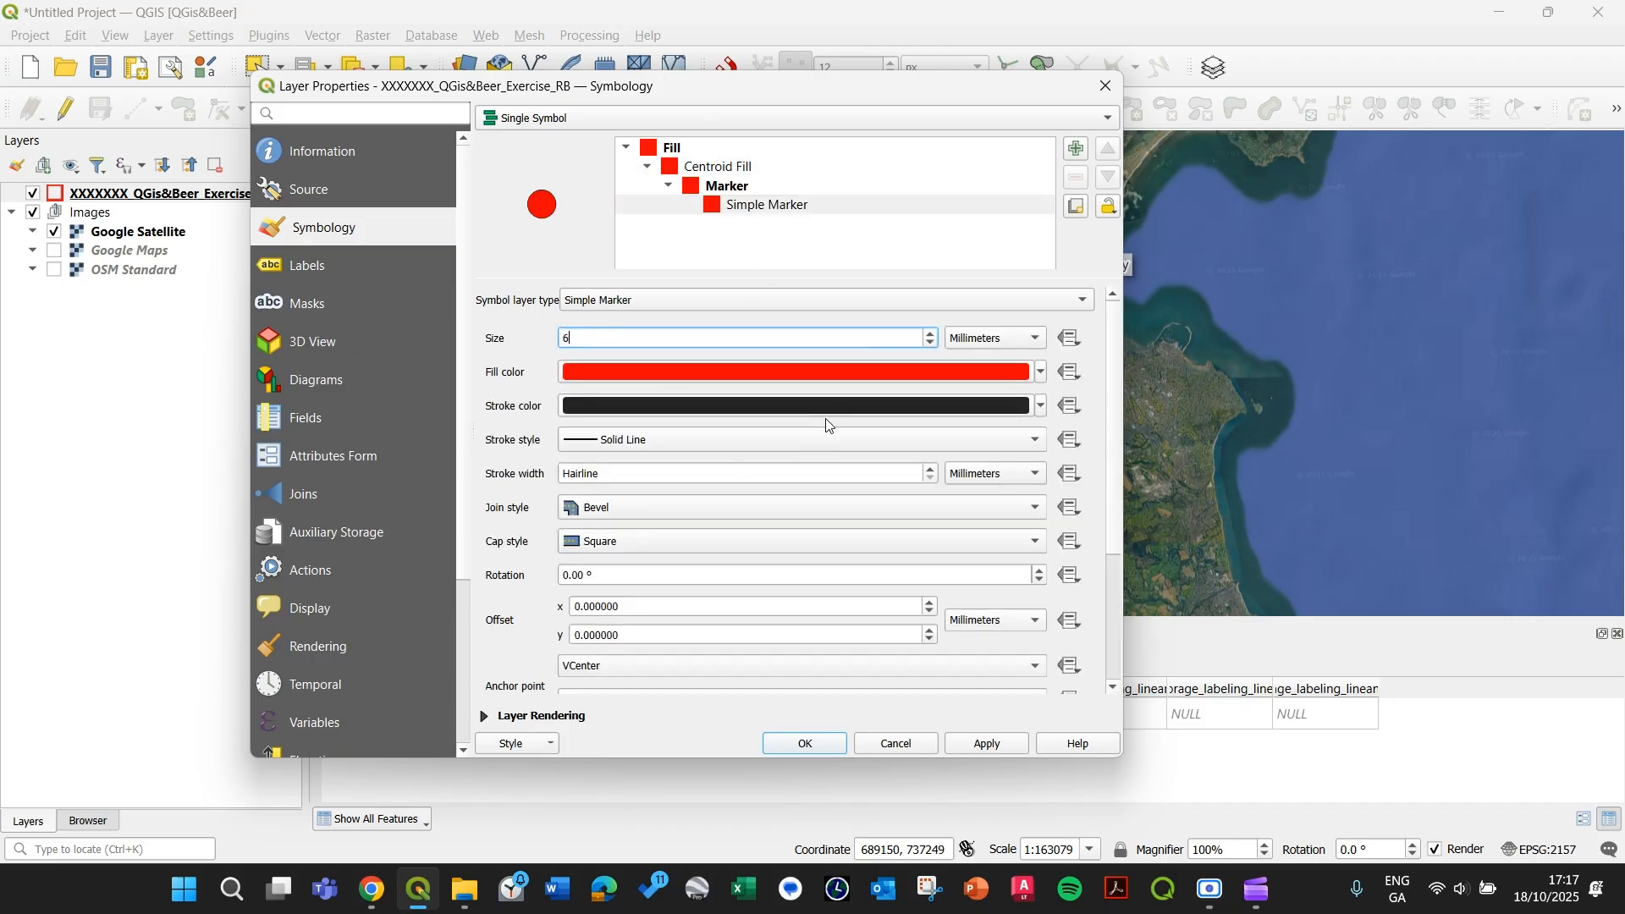
click(716, 437)
click(669, 464)
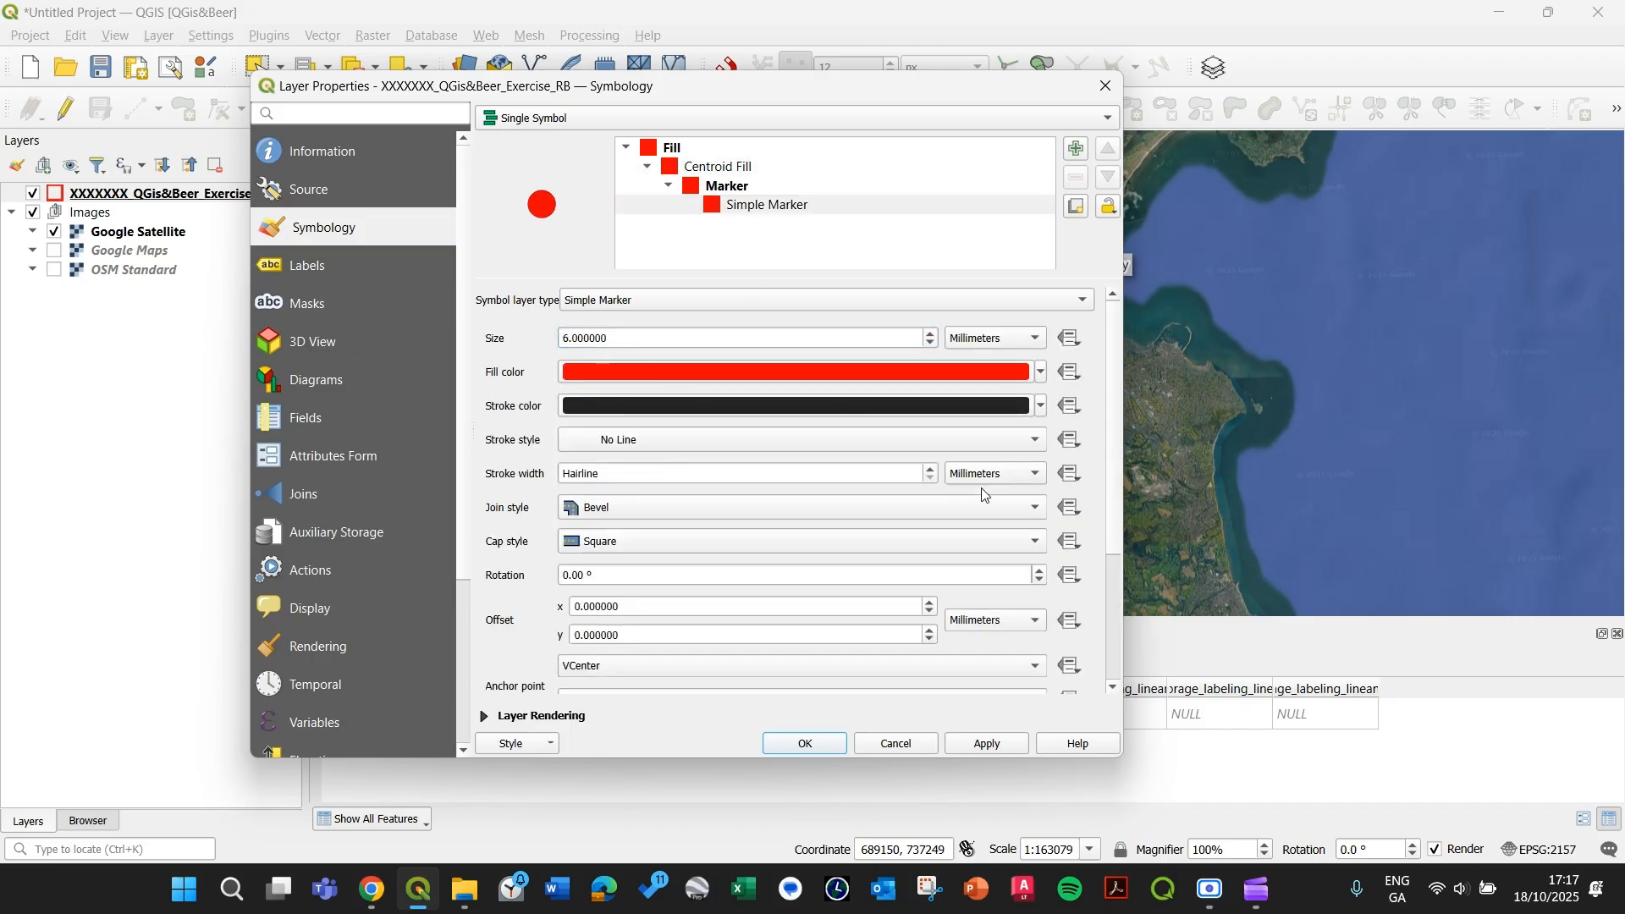
Choose the star shape for the centroid marker and apply the symbology to the boundary layer.
drag(1113, 468, 1107, 693)
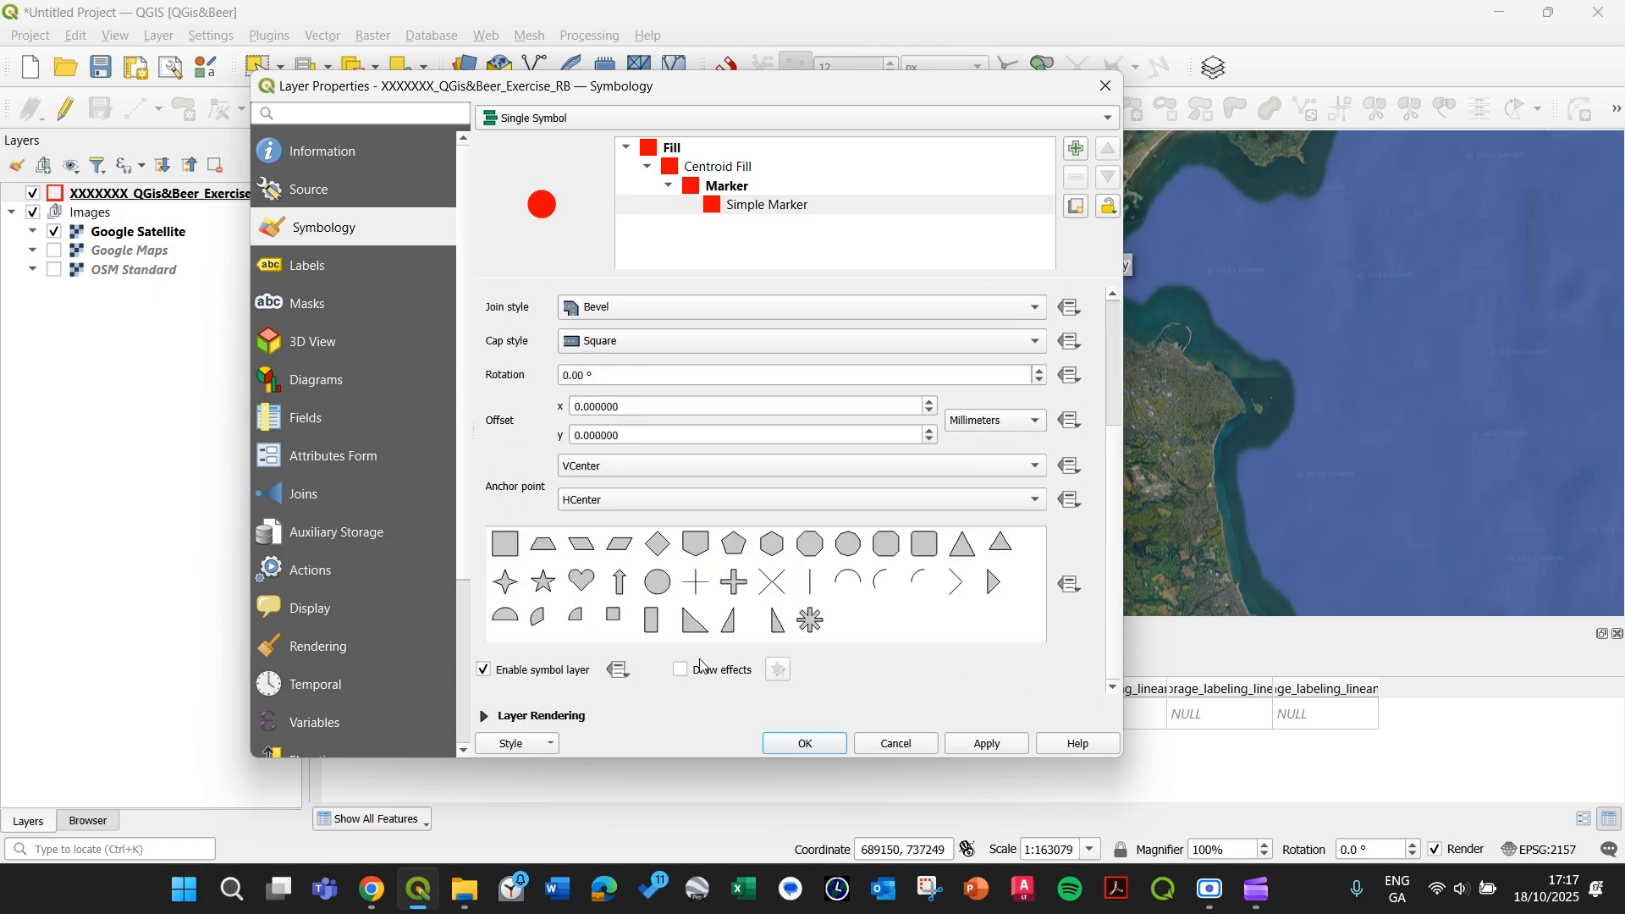
click(552, 592)
click(975, 744)
mouse_move(800, 85)
mouse_down()
mouse_move(795, 537)
mouse_move(815, 128)
mouse_up()
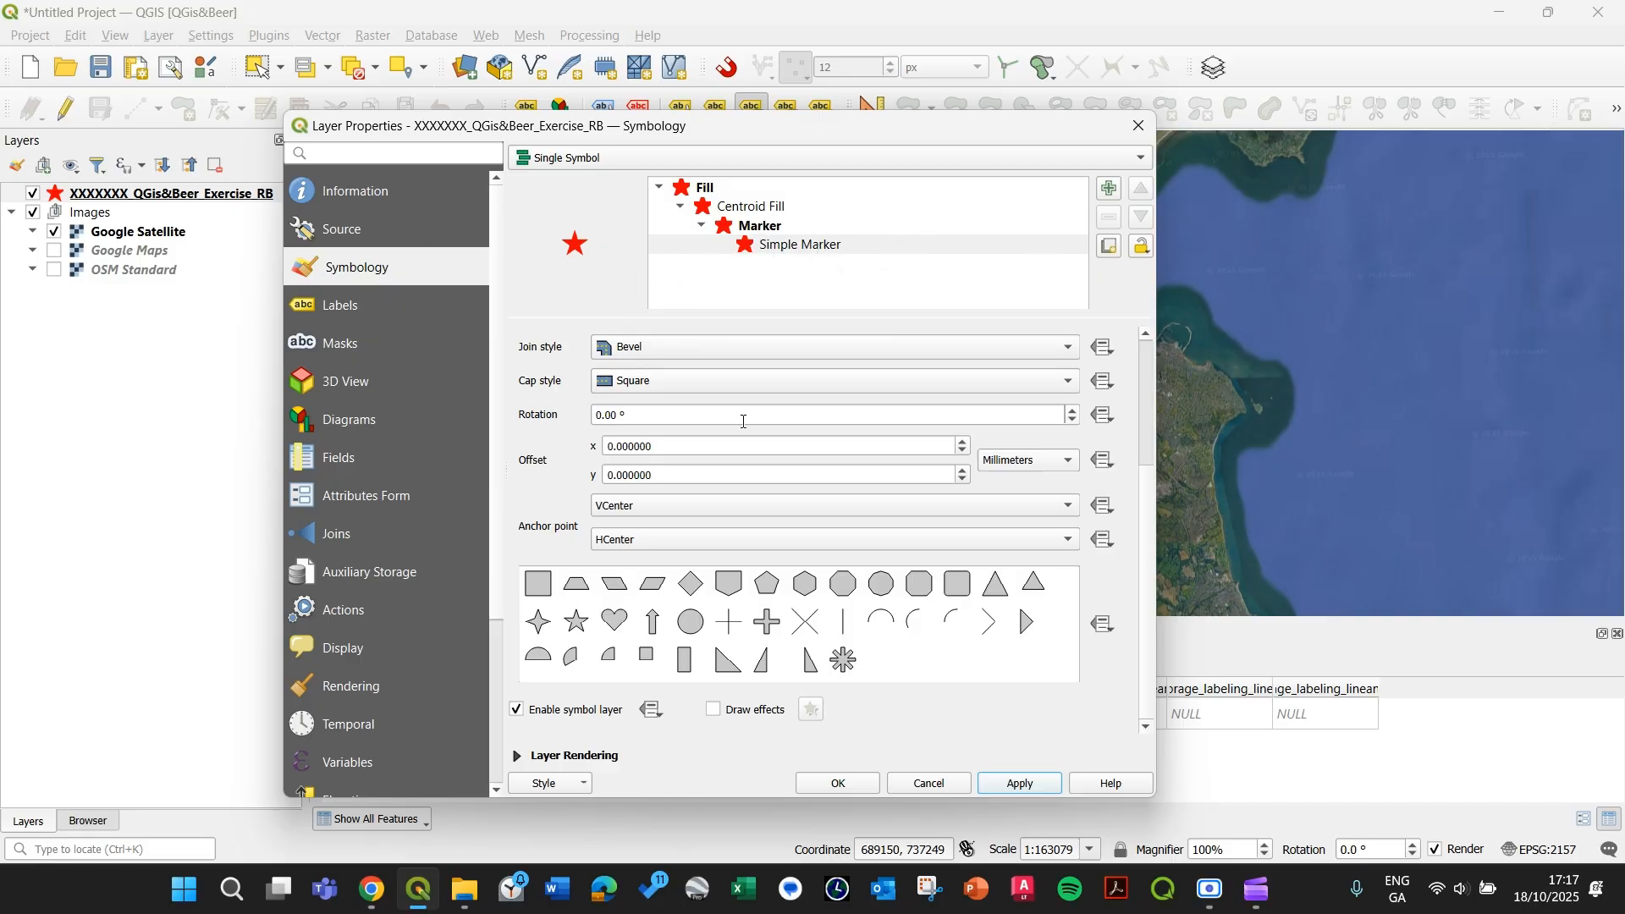
click(837, 784)
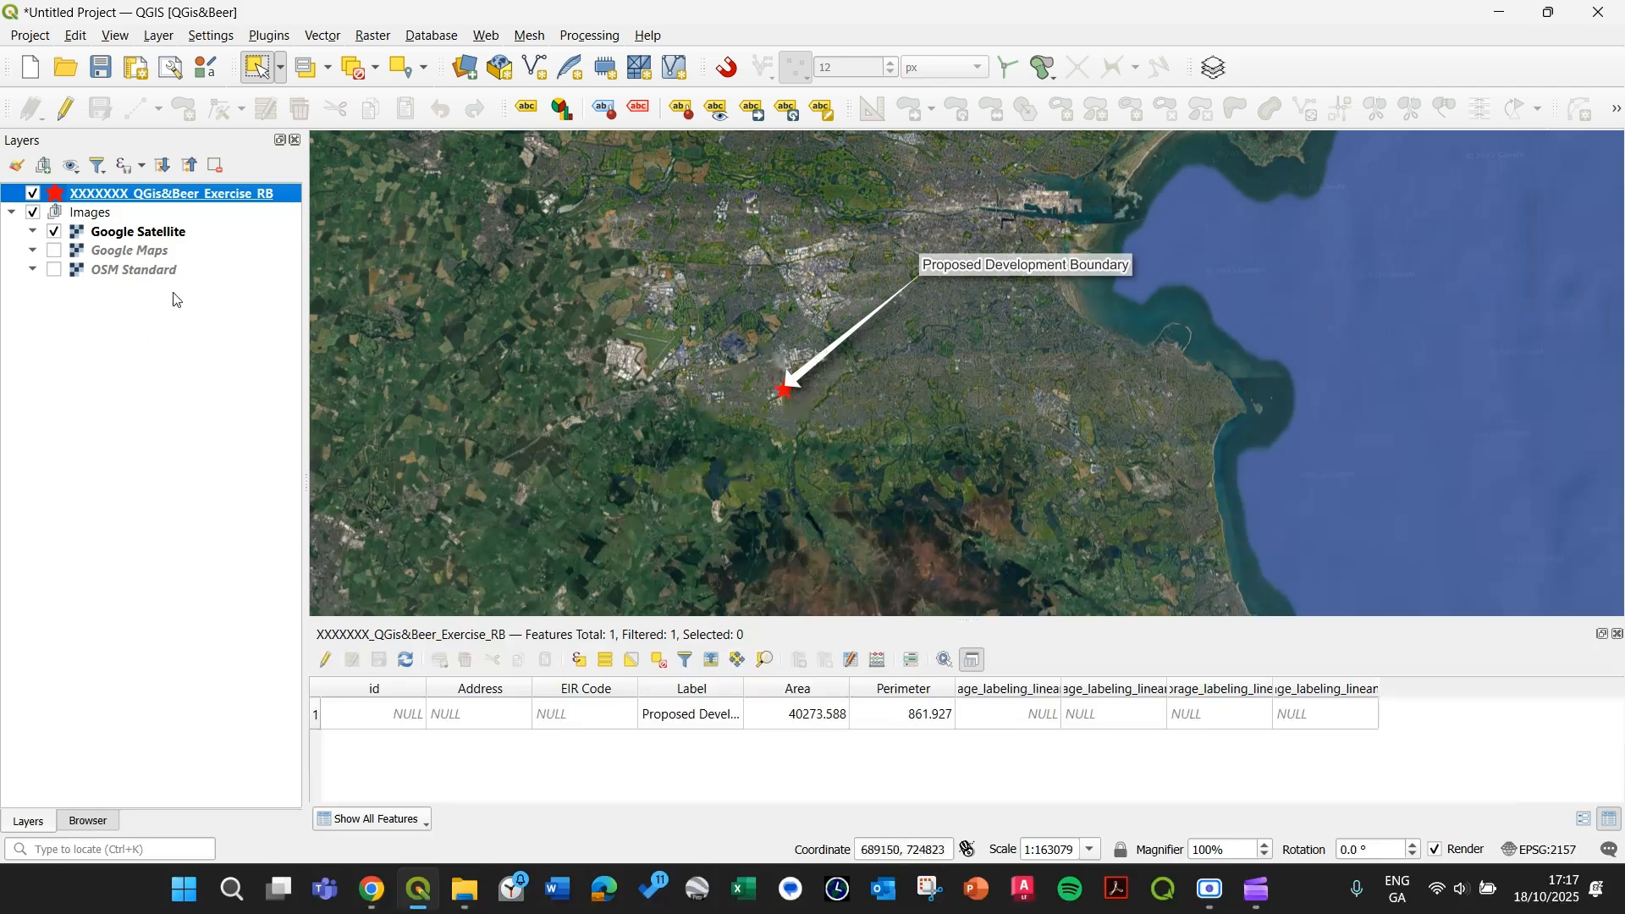
Replace the boundary layer's label value with the fixed text 'Site location' and apply it.
double_click(209, 201)
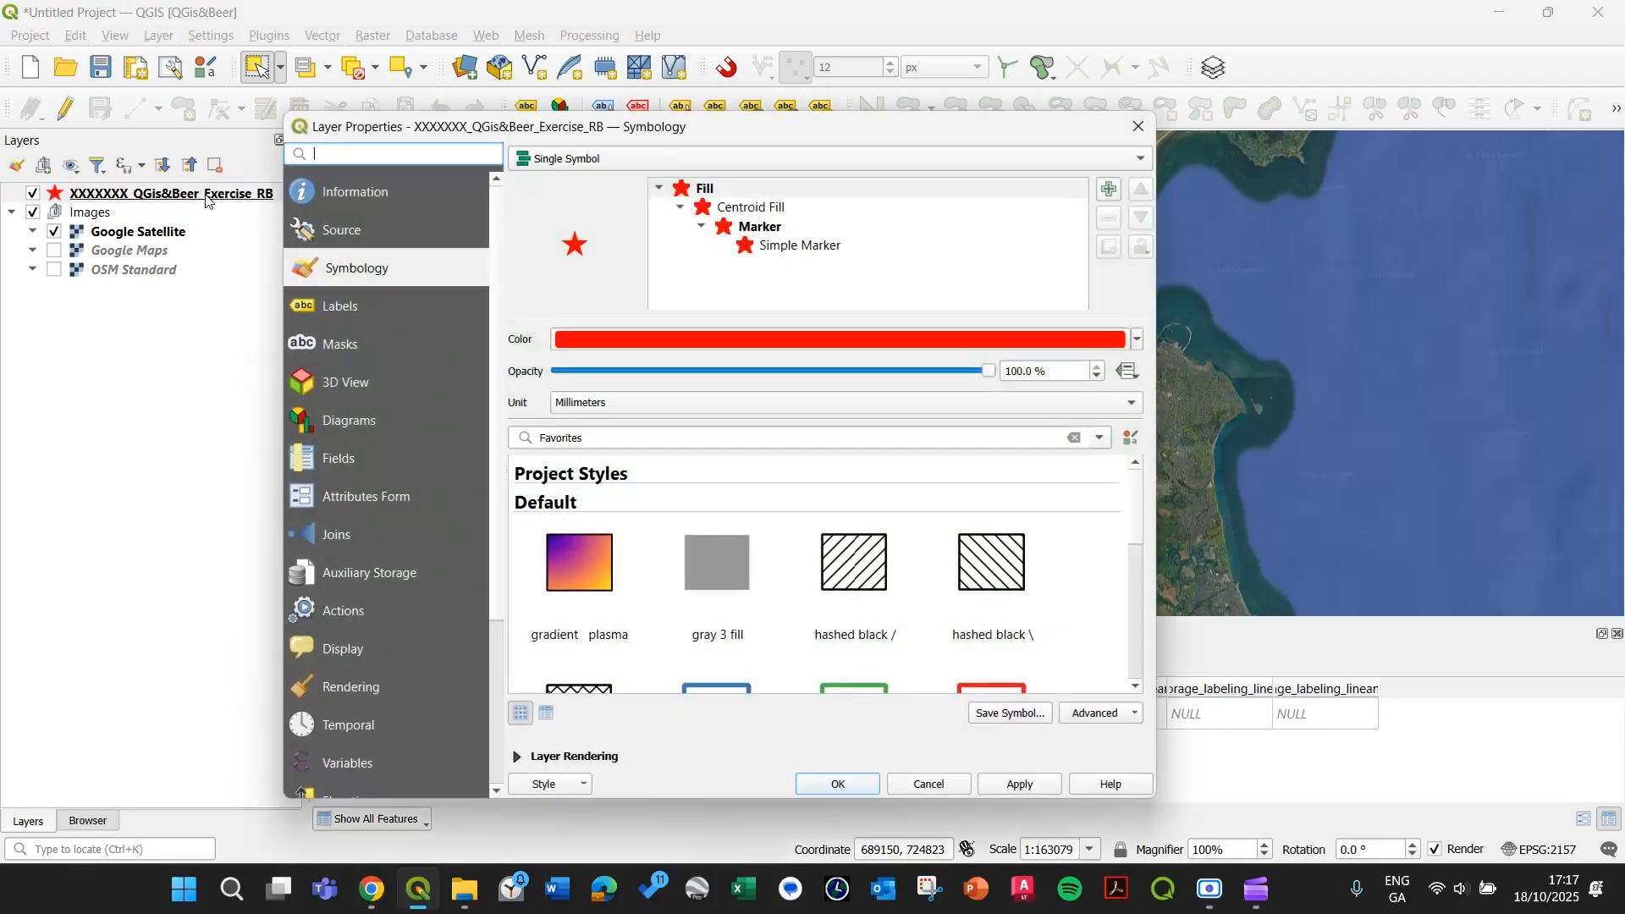
click(373, 307)
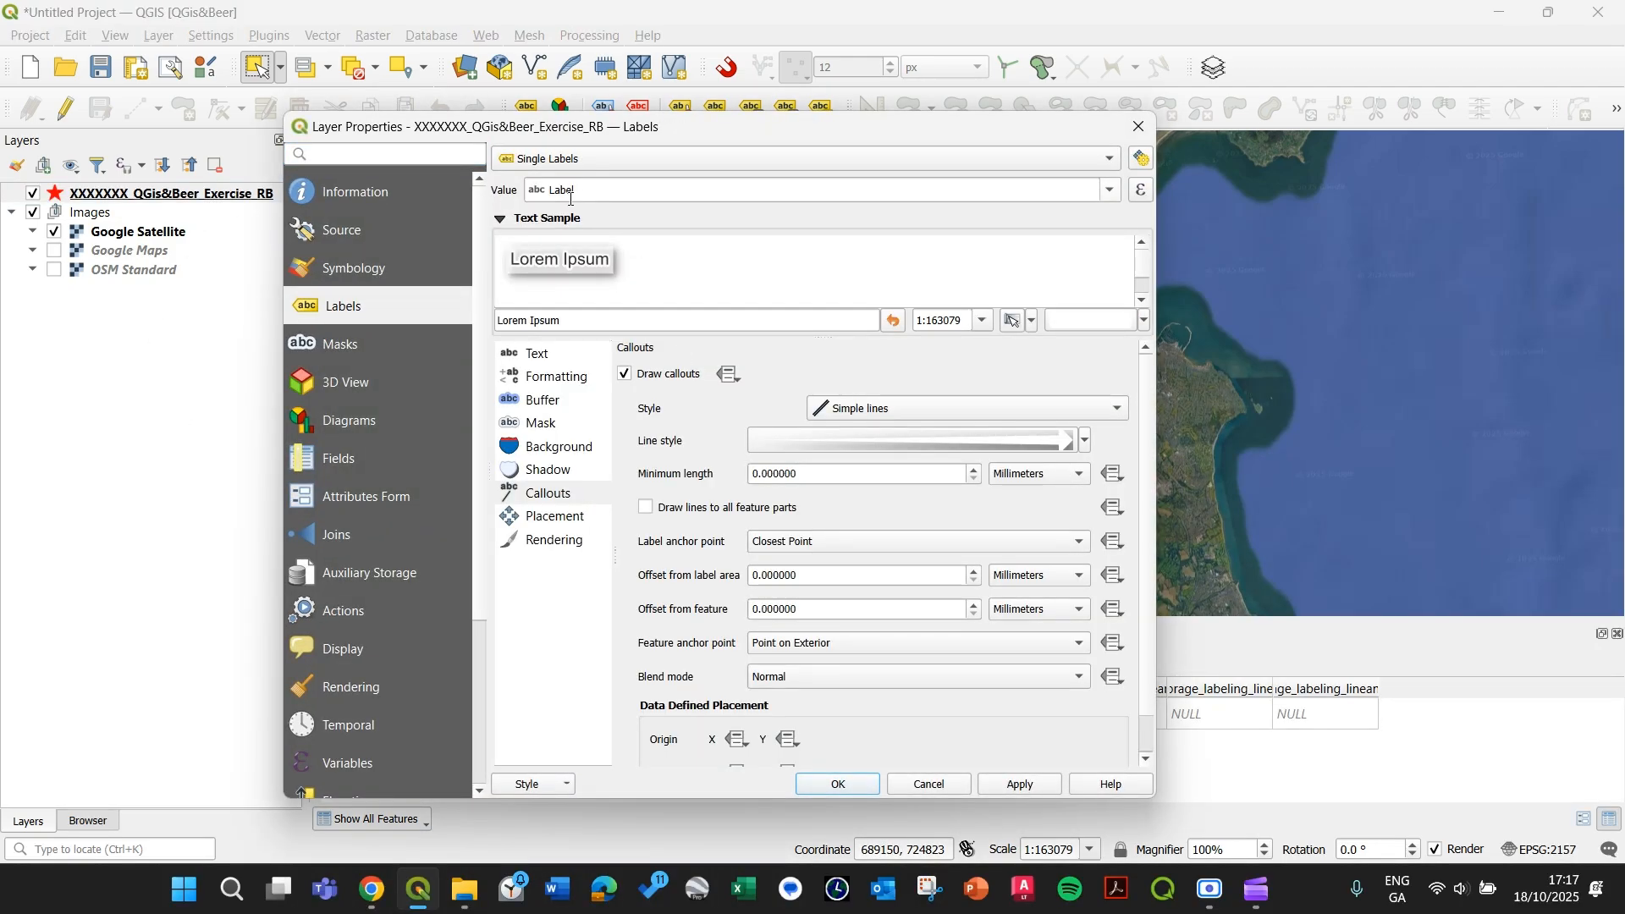
double_click(713, 202)
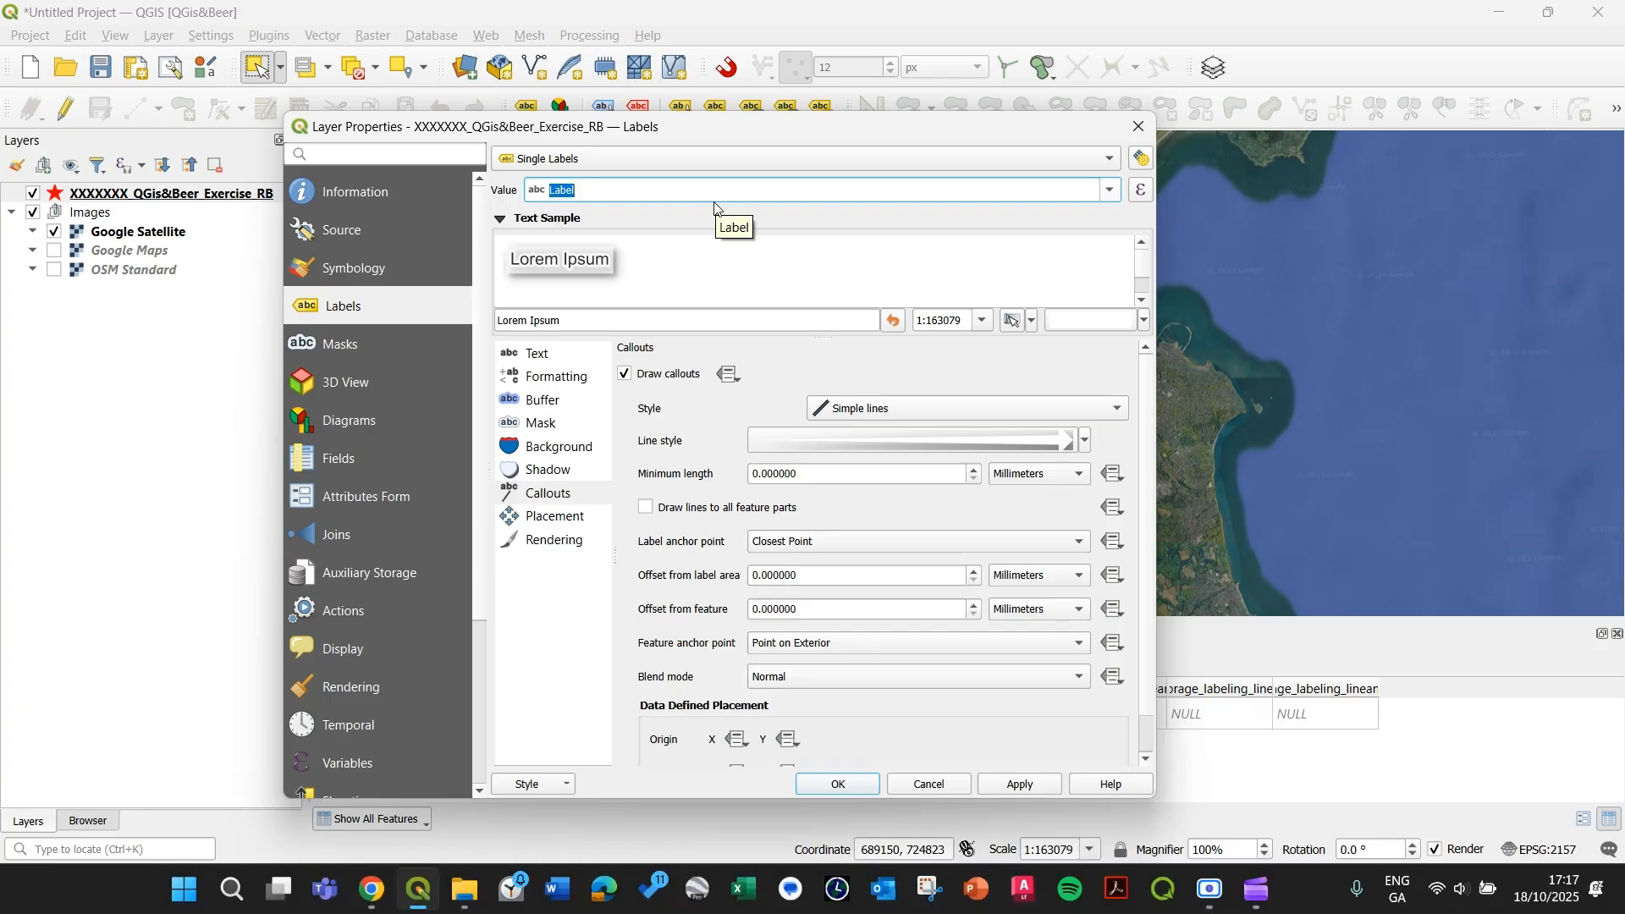
key(BackSpace)
text("Site lacot)
text(ion)
key(BackSpace)
key(BackSpace)
key(BackSpace)
key(BackSpace)
key(BackSpace)
key(BackSpace)
key(BackSpace)
key(BackSpace)
text(location)
drag(780, 126, 480, 46)
click(715, 705)
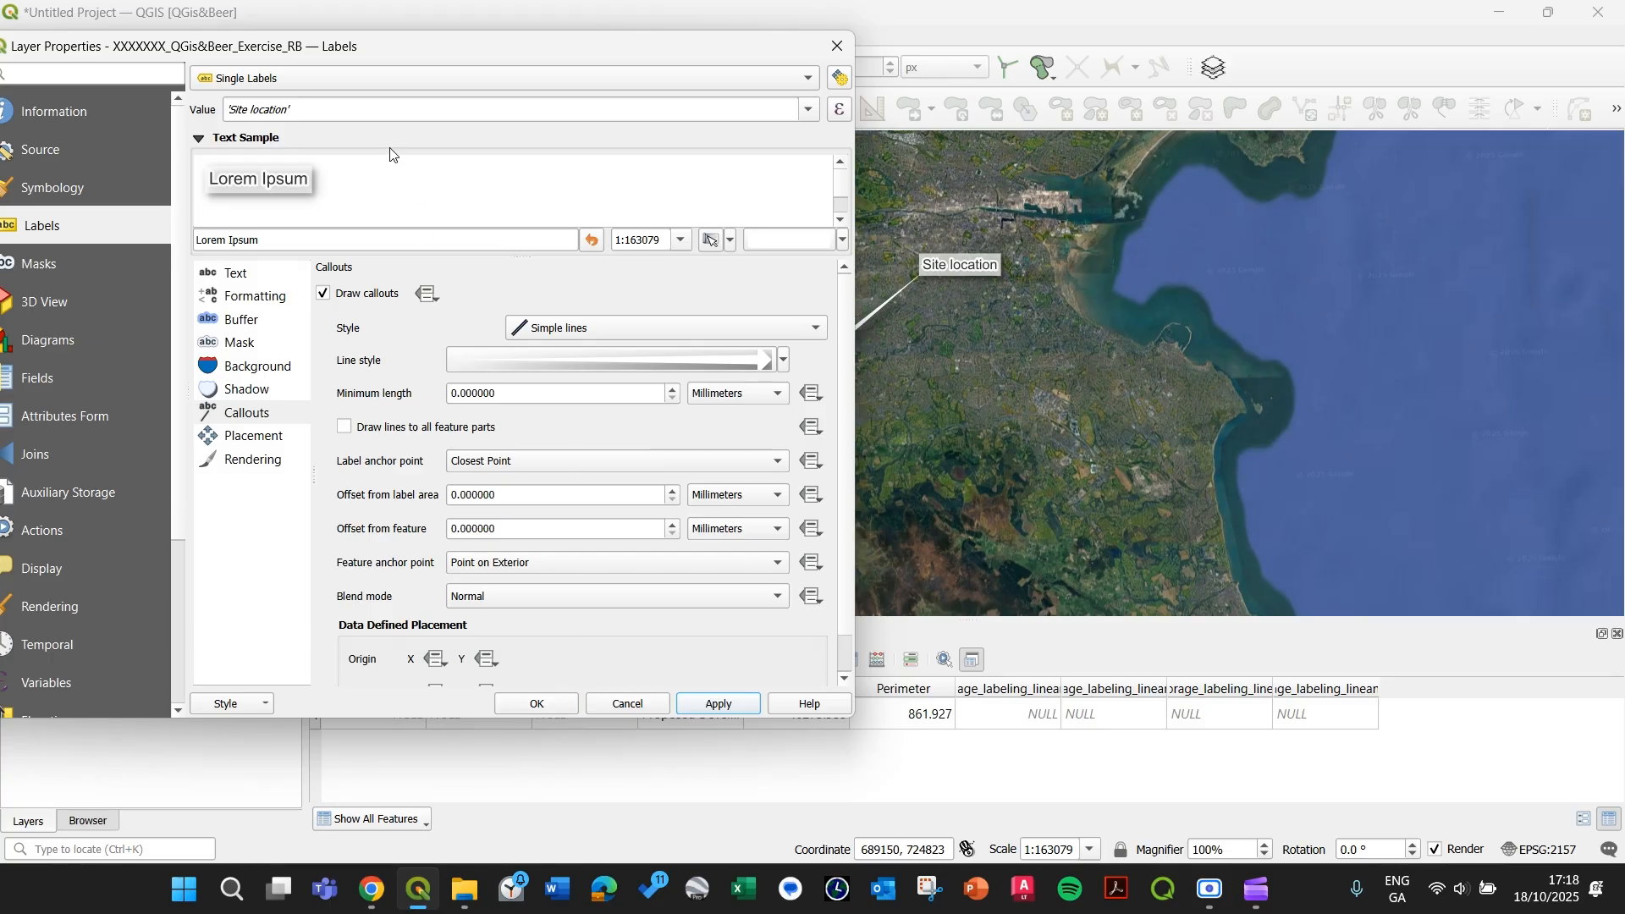
Set the boundary layer's label value back to the Label field and accept the layer properties.
drag(708, 48, 644, 170)
click(744, 231)
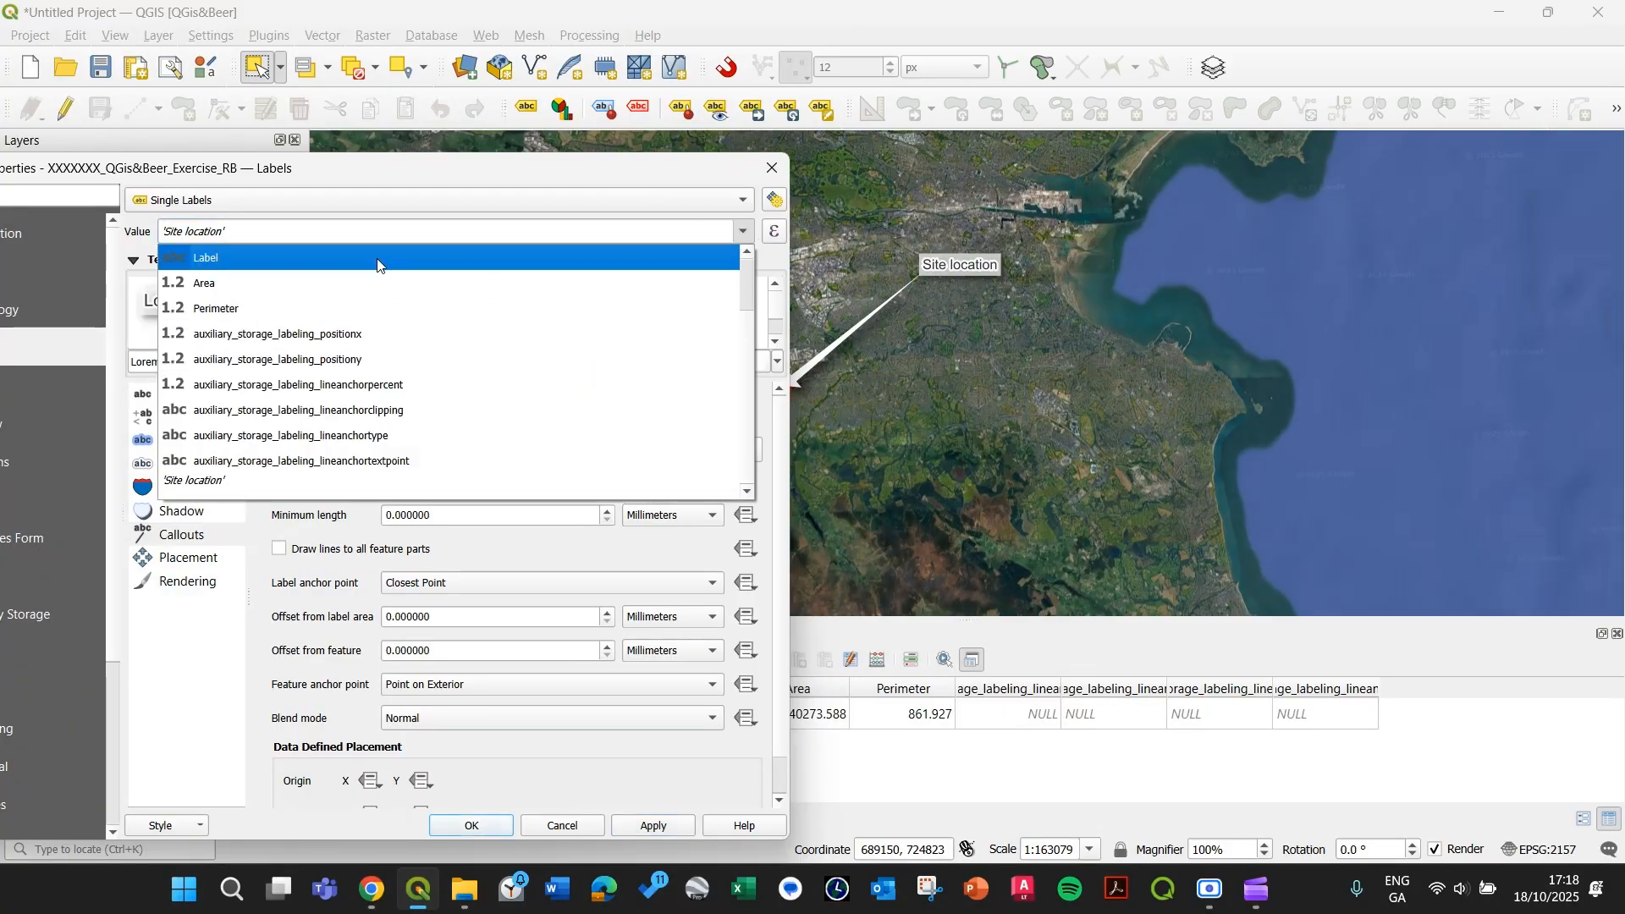
click(381, 258)
click(656, 827)
click(461, 827)
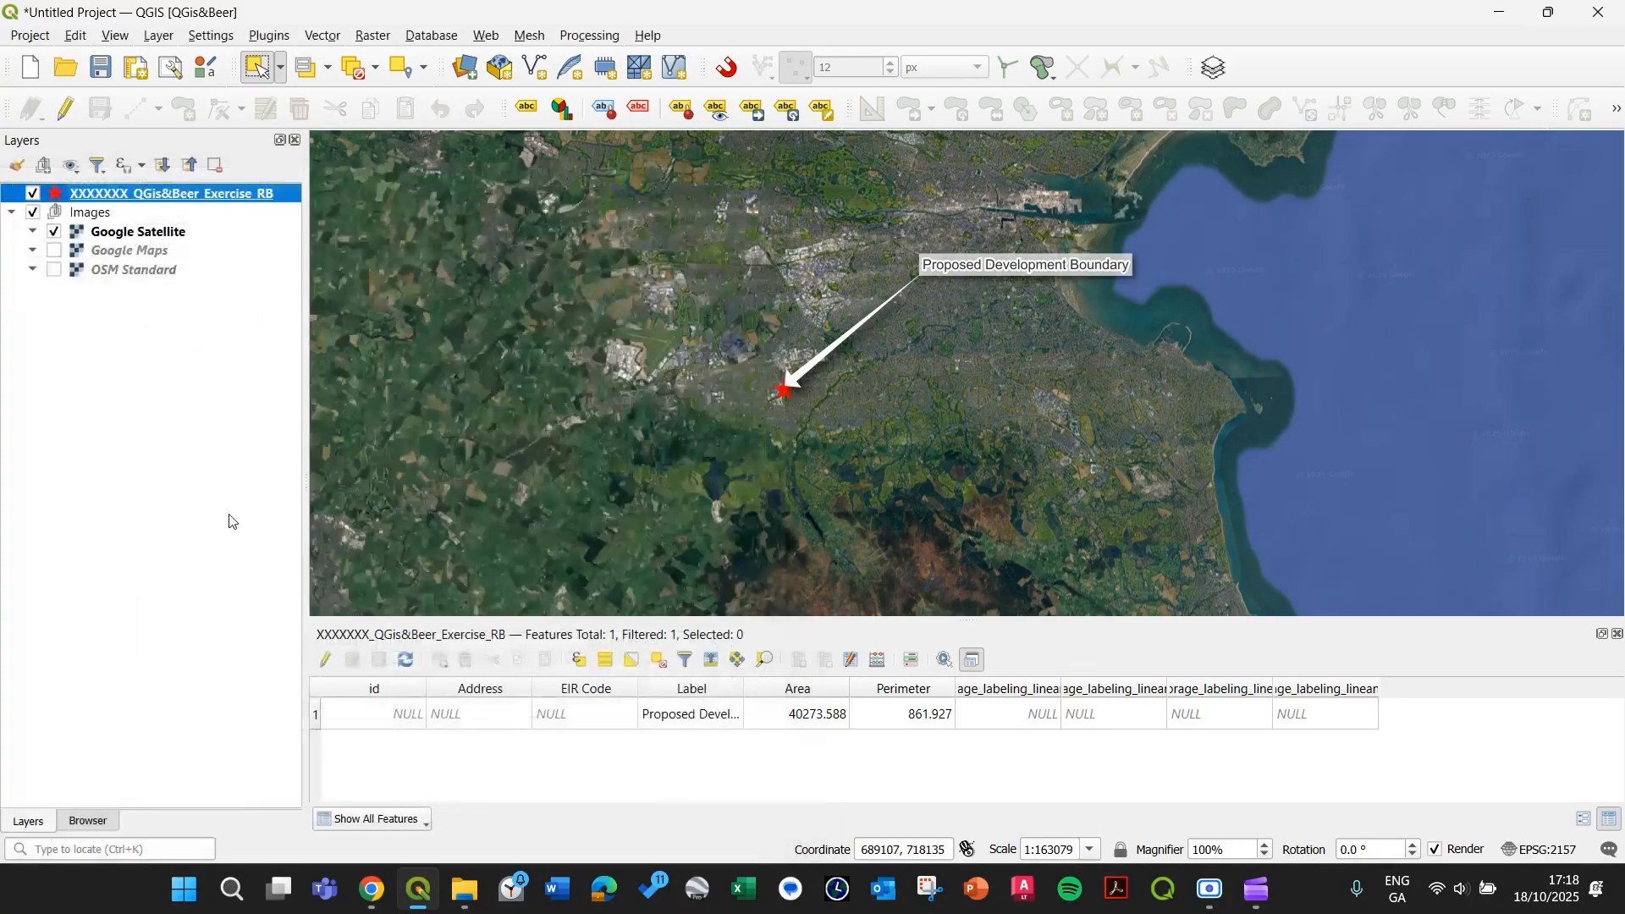
Replace the boundary layer's Centroid Fill with Outline: Simple Line, then apply the outline red preset symbol.
right_click(116, 194)
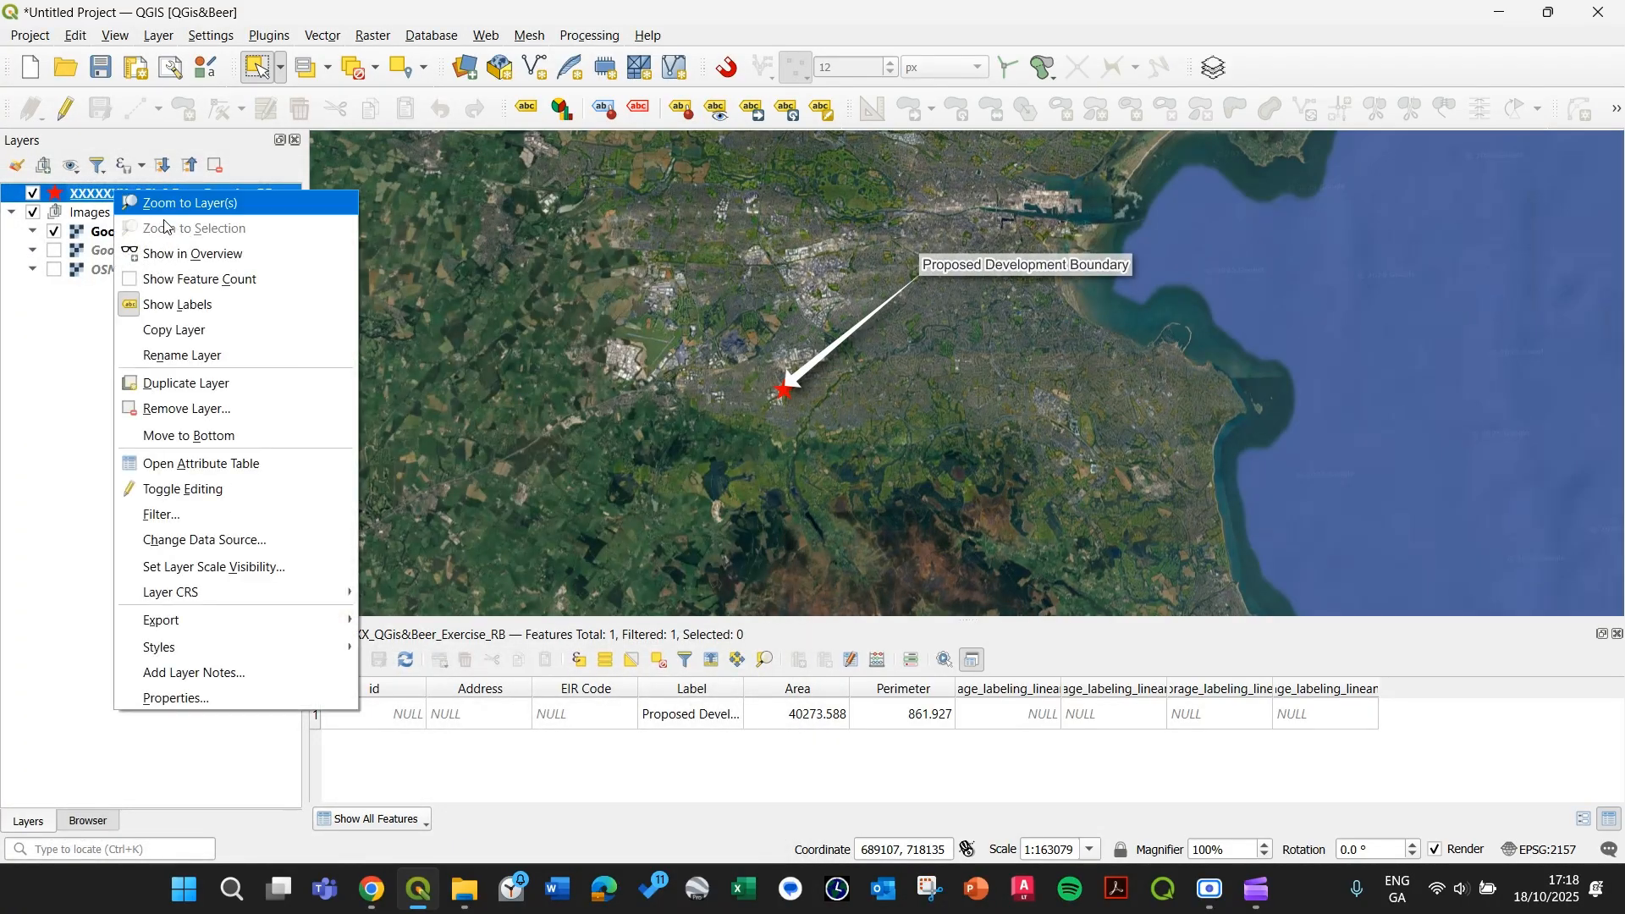
click(199, 699)
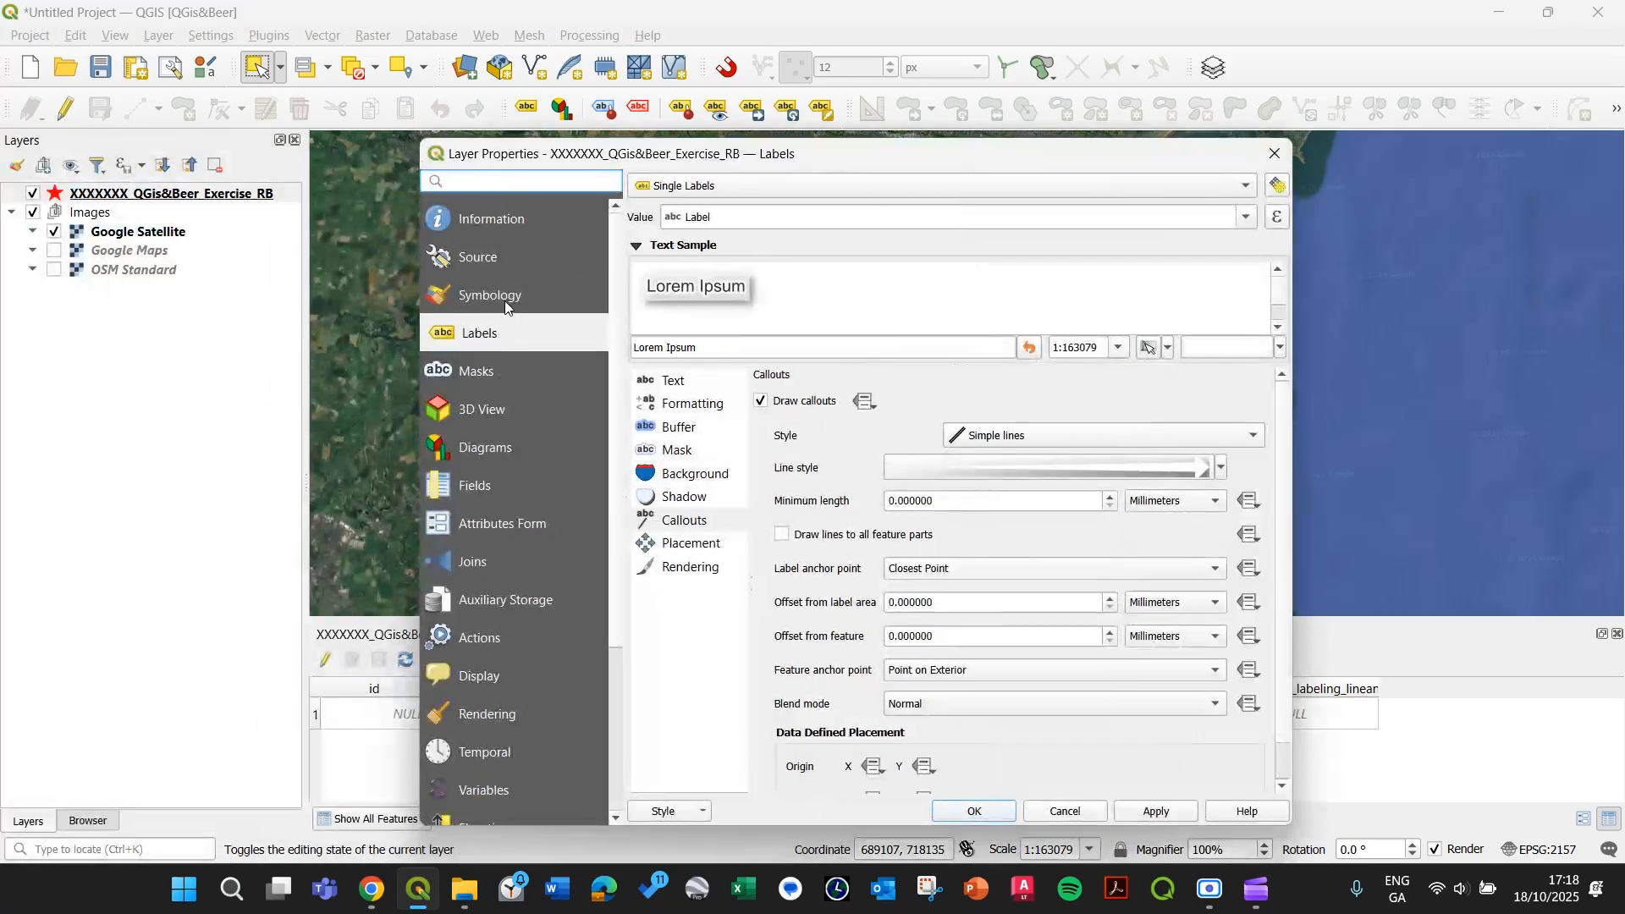
click(501, 298)
click(876, 222)
click(910, 241)
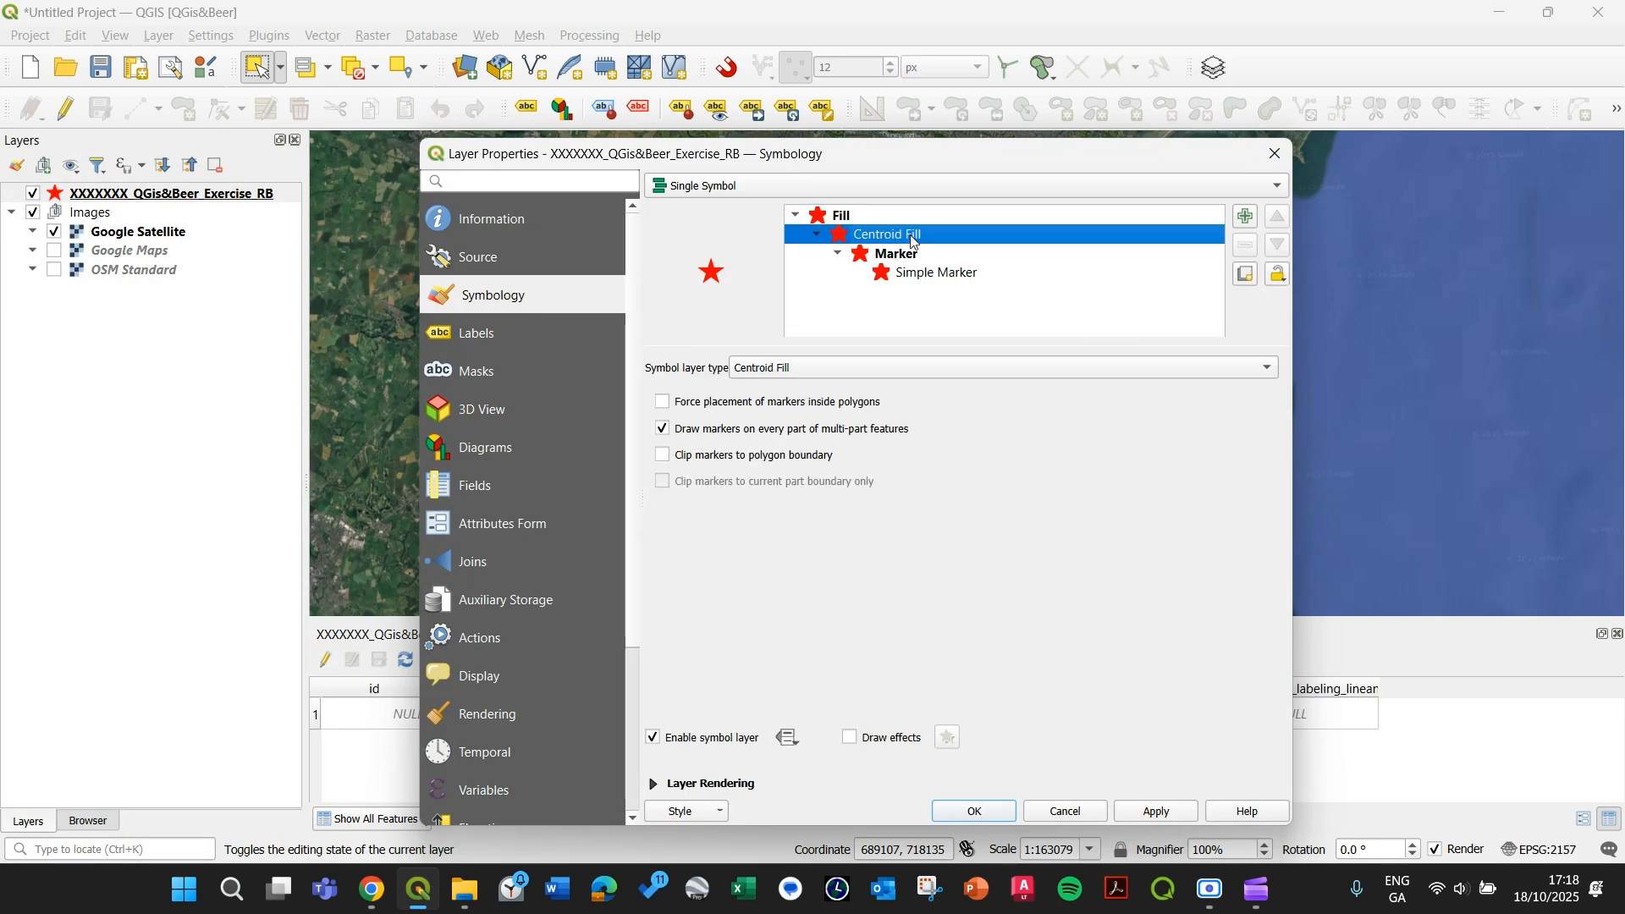
click(779, 367)
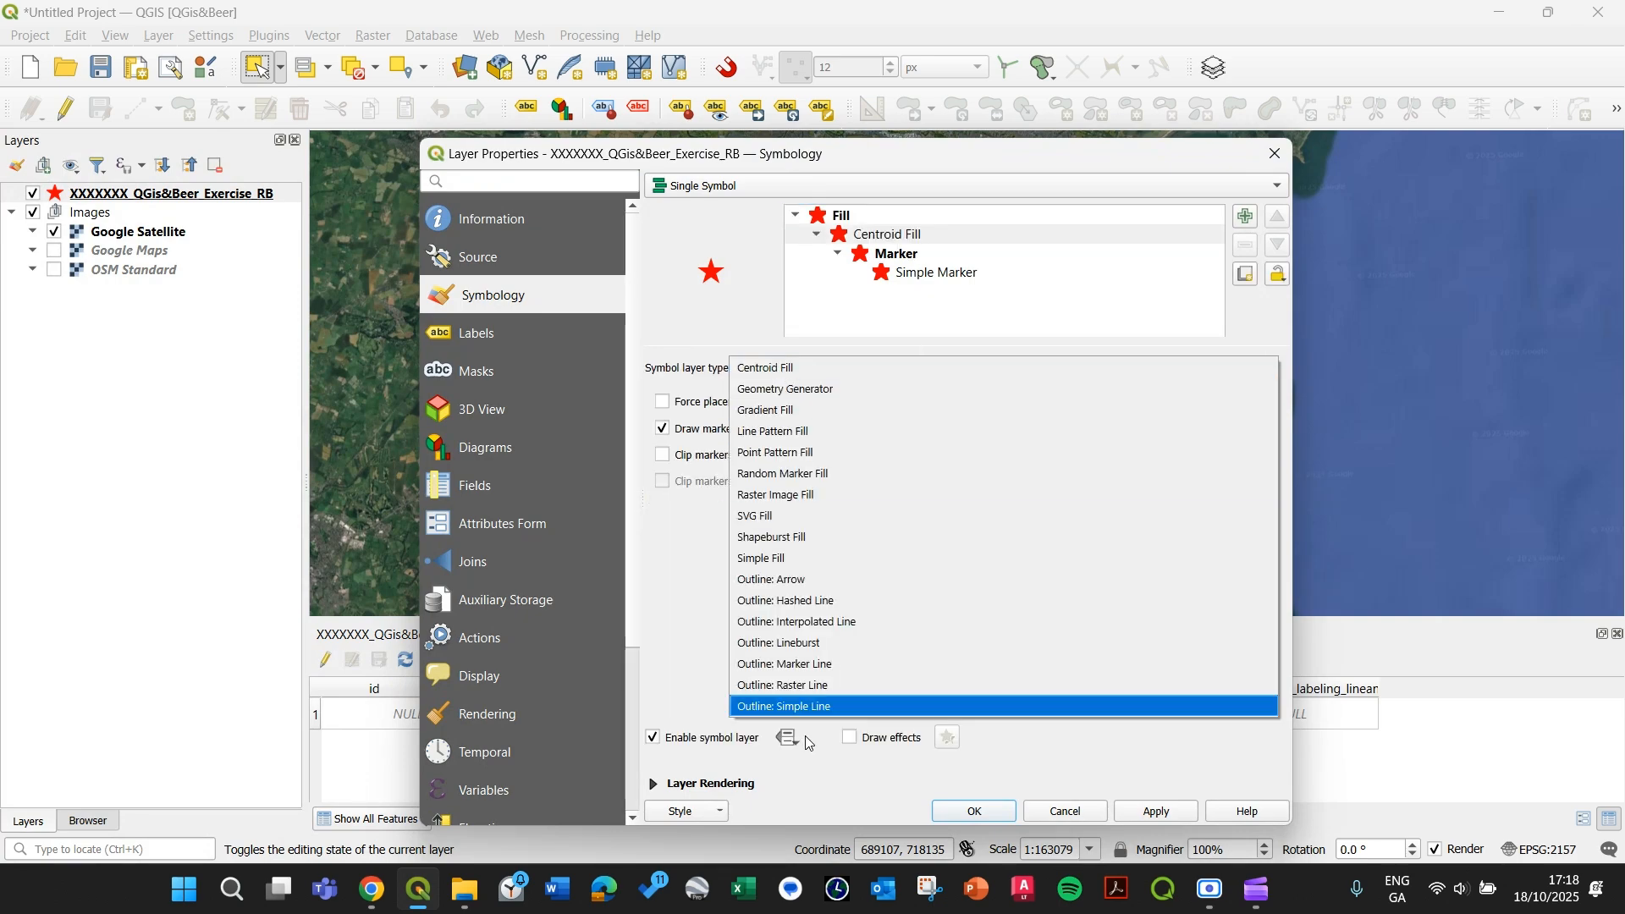
click(790, 707)
click(831, 212)
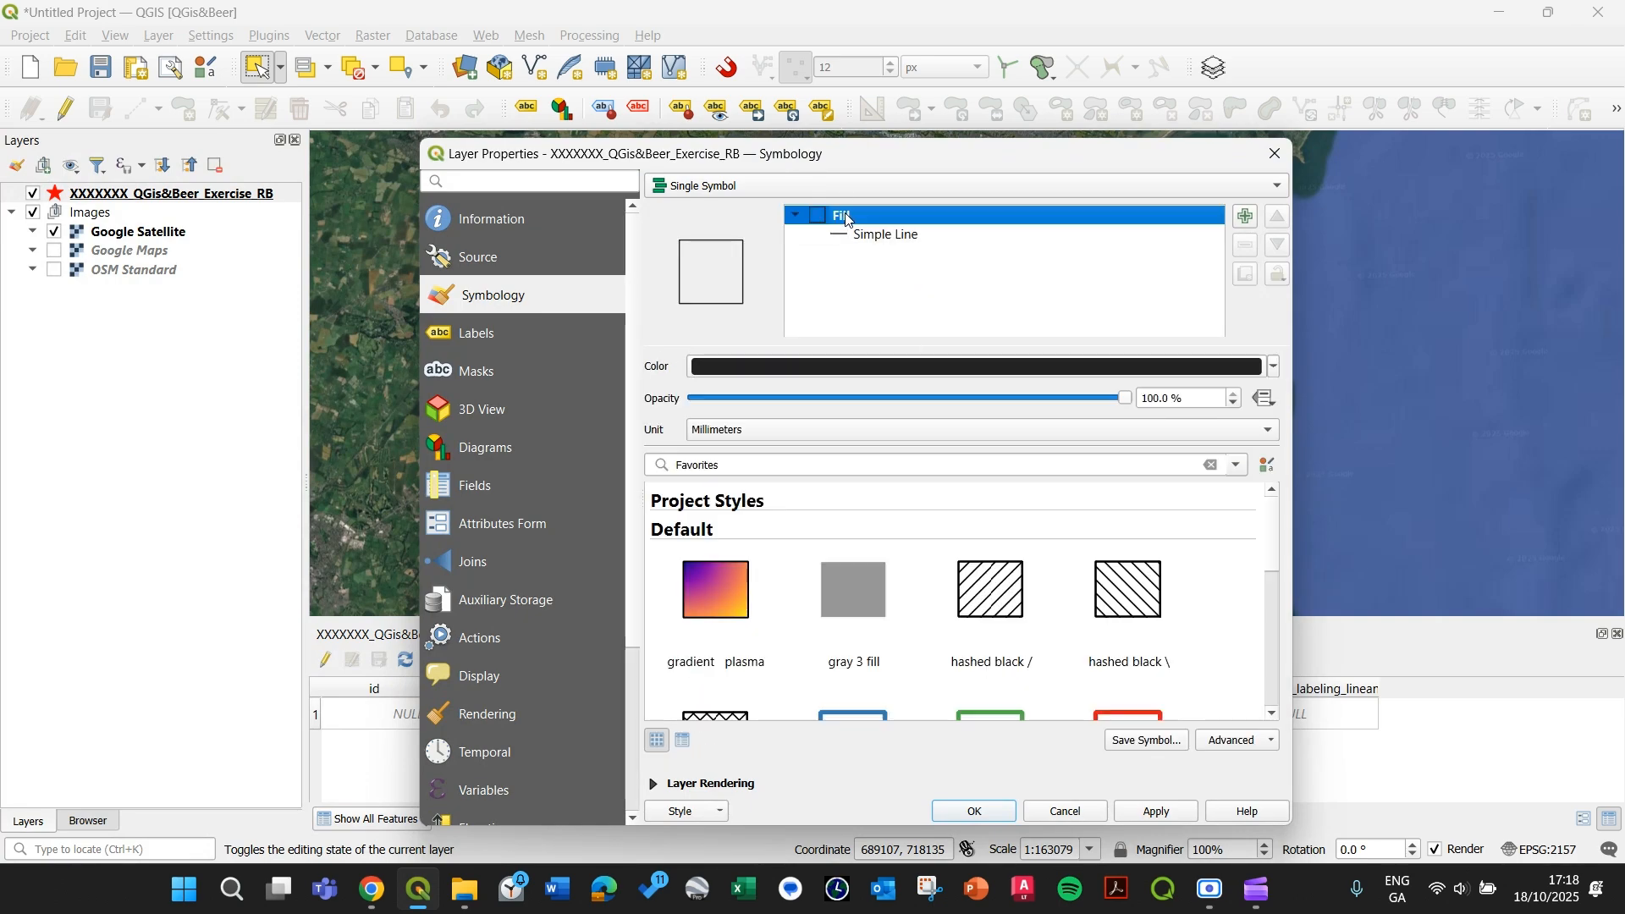
drag(1272, 529, 1273, 581)
click(1134, 588)
click(1117, 813)
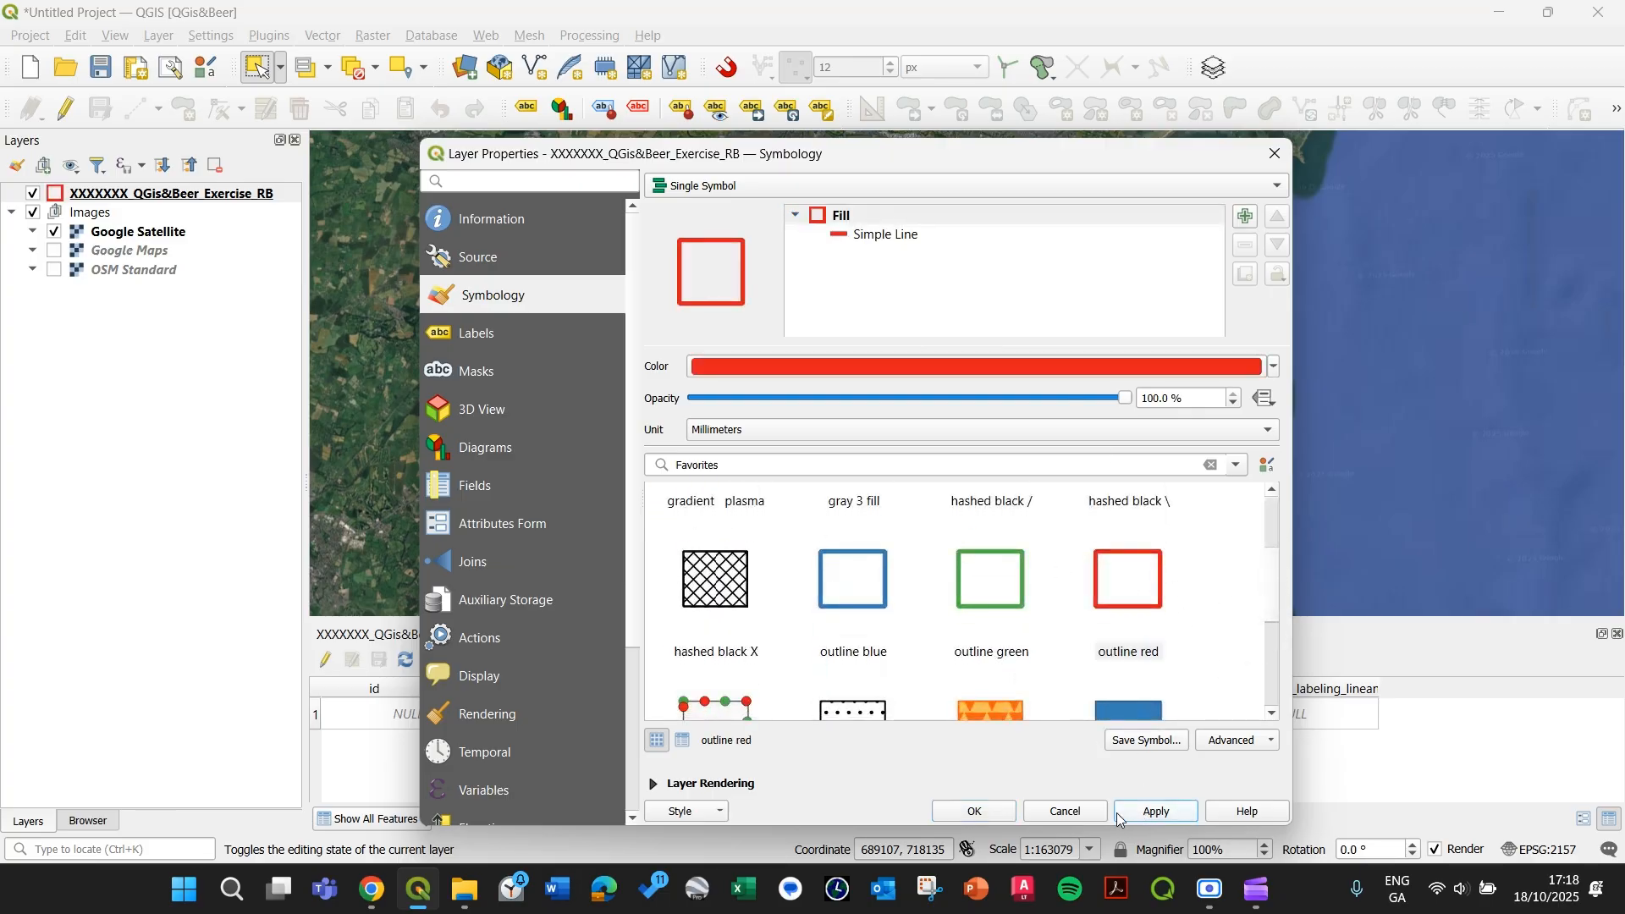
click(1008, 815)
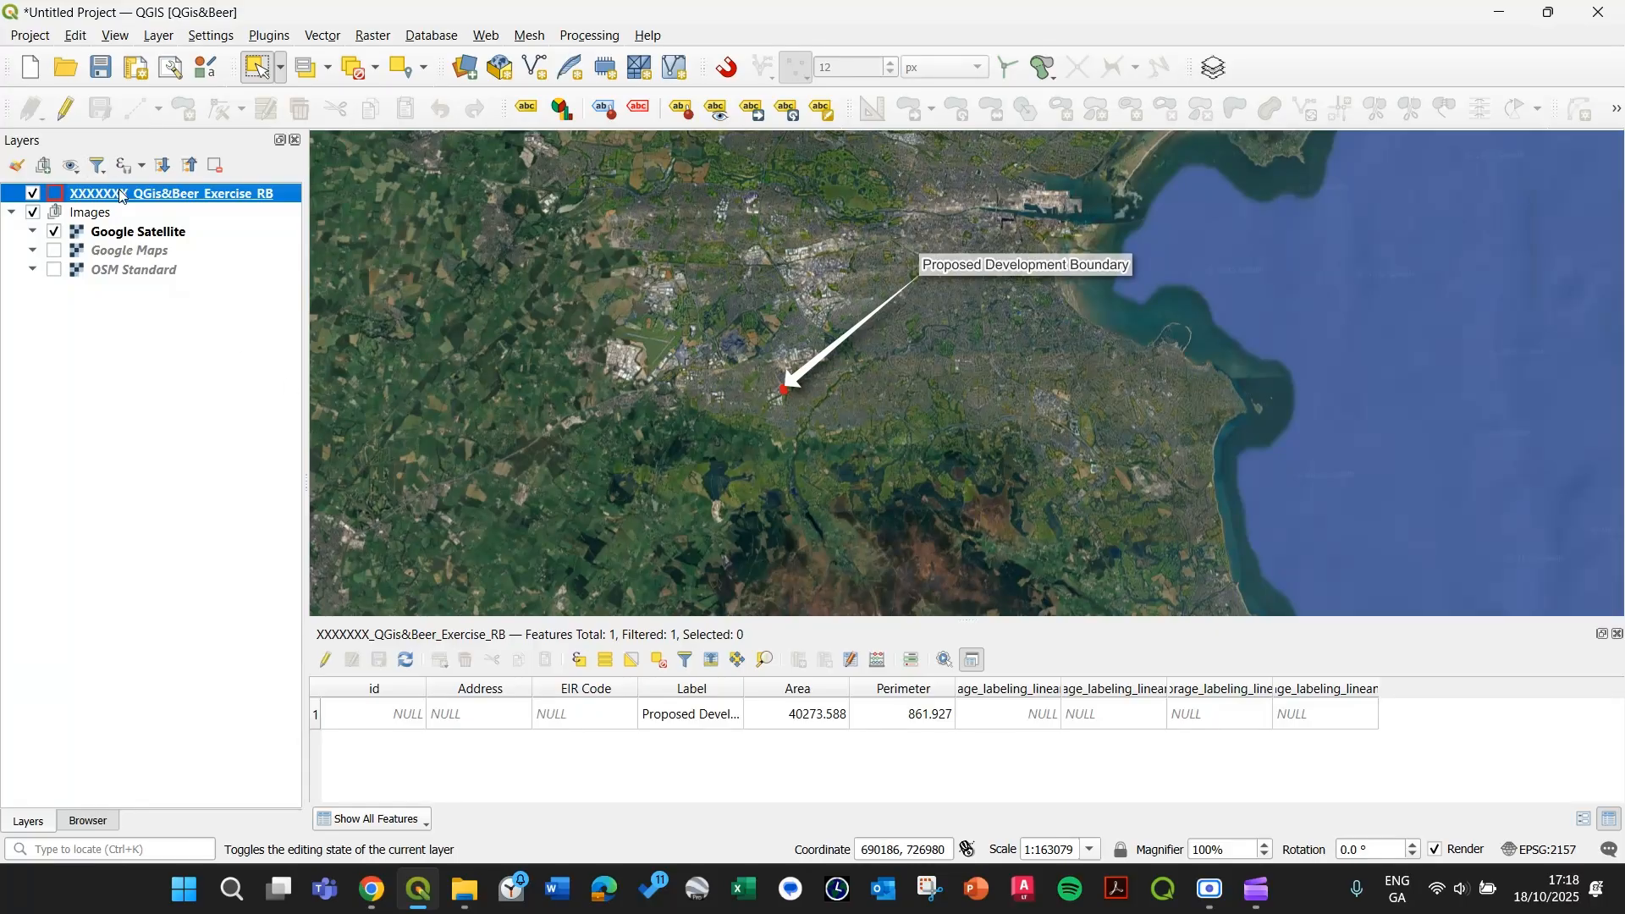
Bring the site boundary into close view and turn on the display of unplaced labels.
scroll(705, 466, up, 3)
drag(968, 283, 765, 573)
drag(1074, 212, 783, 540)
scroll(834, 458, up, 1)
drag(827, 485, 784, 395)
scroll(784, 394, up, 1)
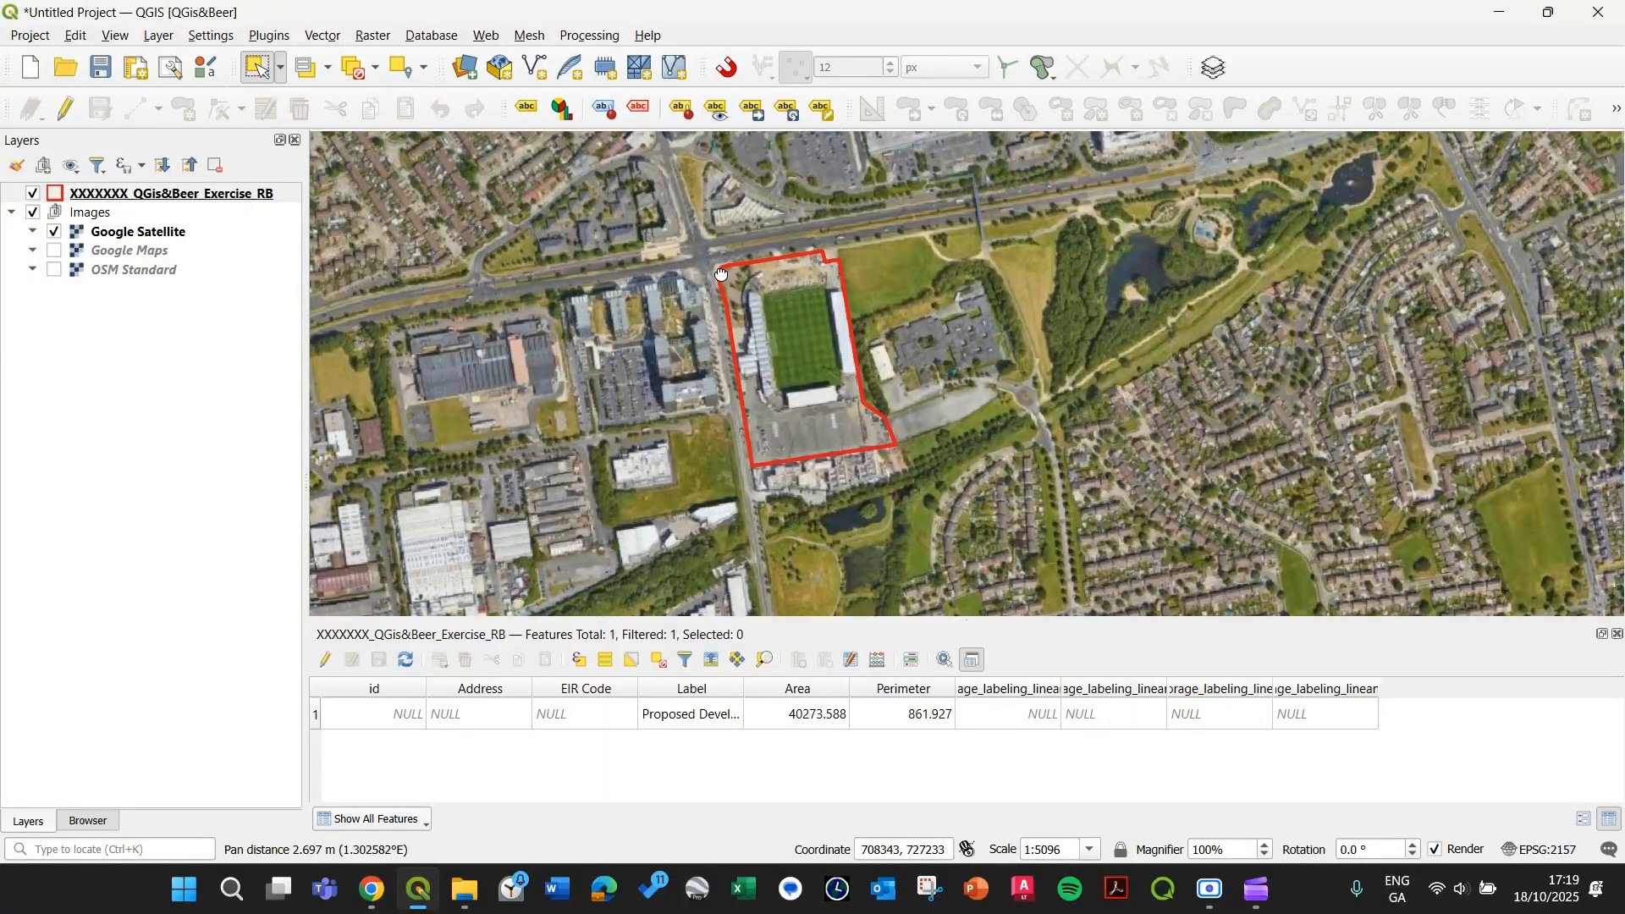
drag(722, 271, 694, 302)
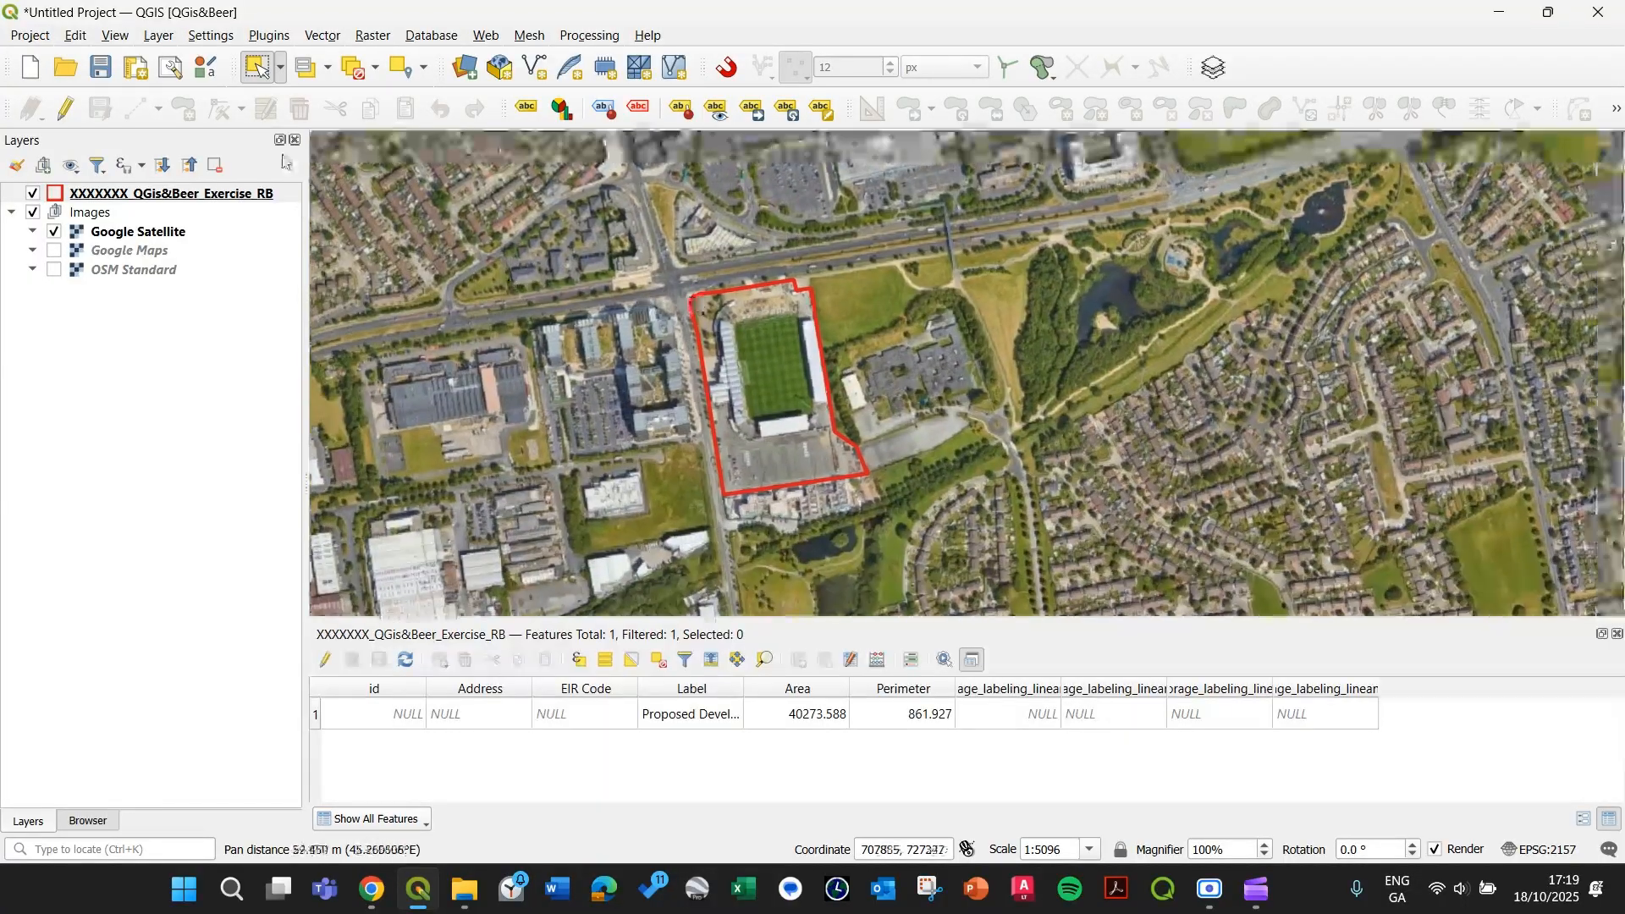
click(639, 110)
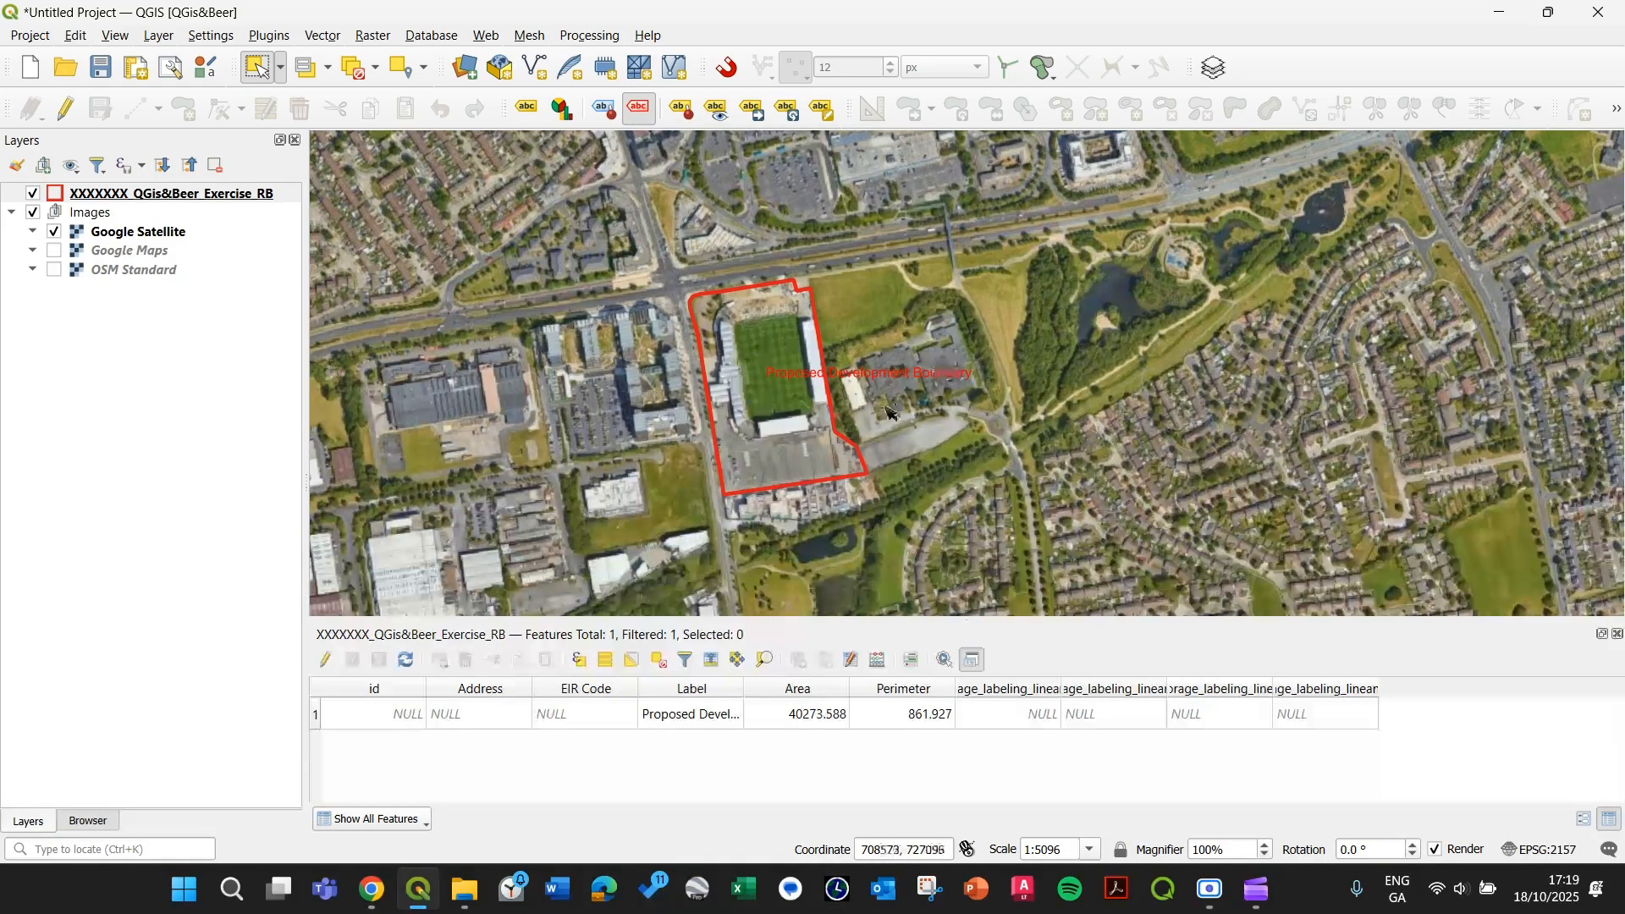
Move the unplaced Proposed Development Boundary label just north-east of the site, at a map scale of 1:10192.
drag(877, 317, 859, 348)
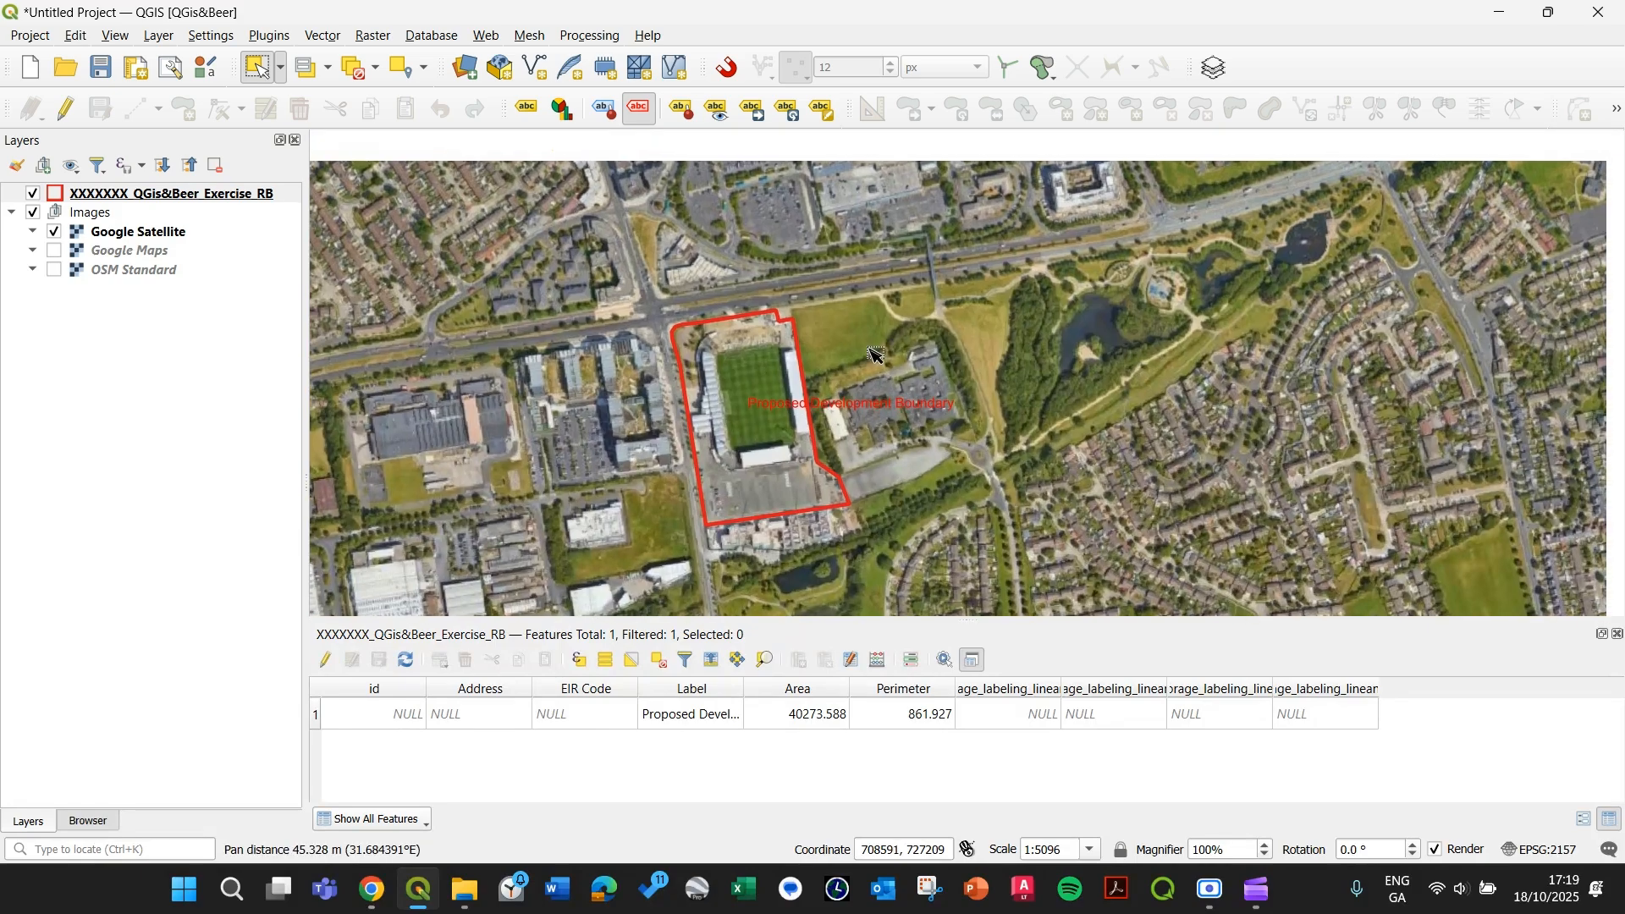
scroll(631, 457, down, 1)
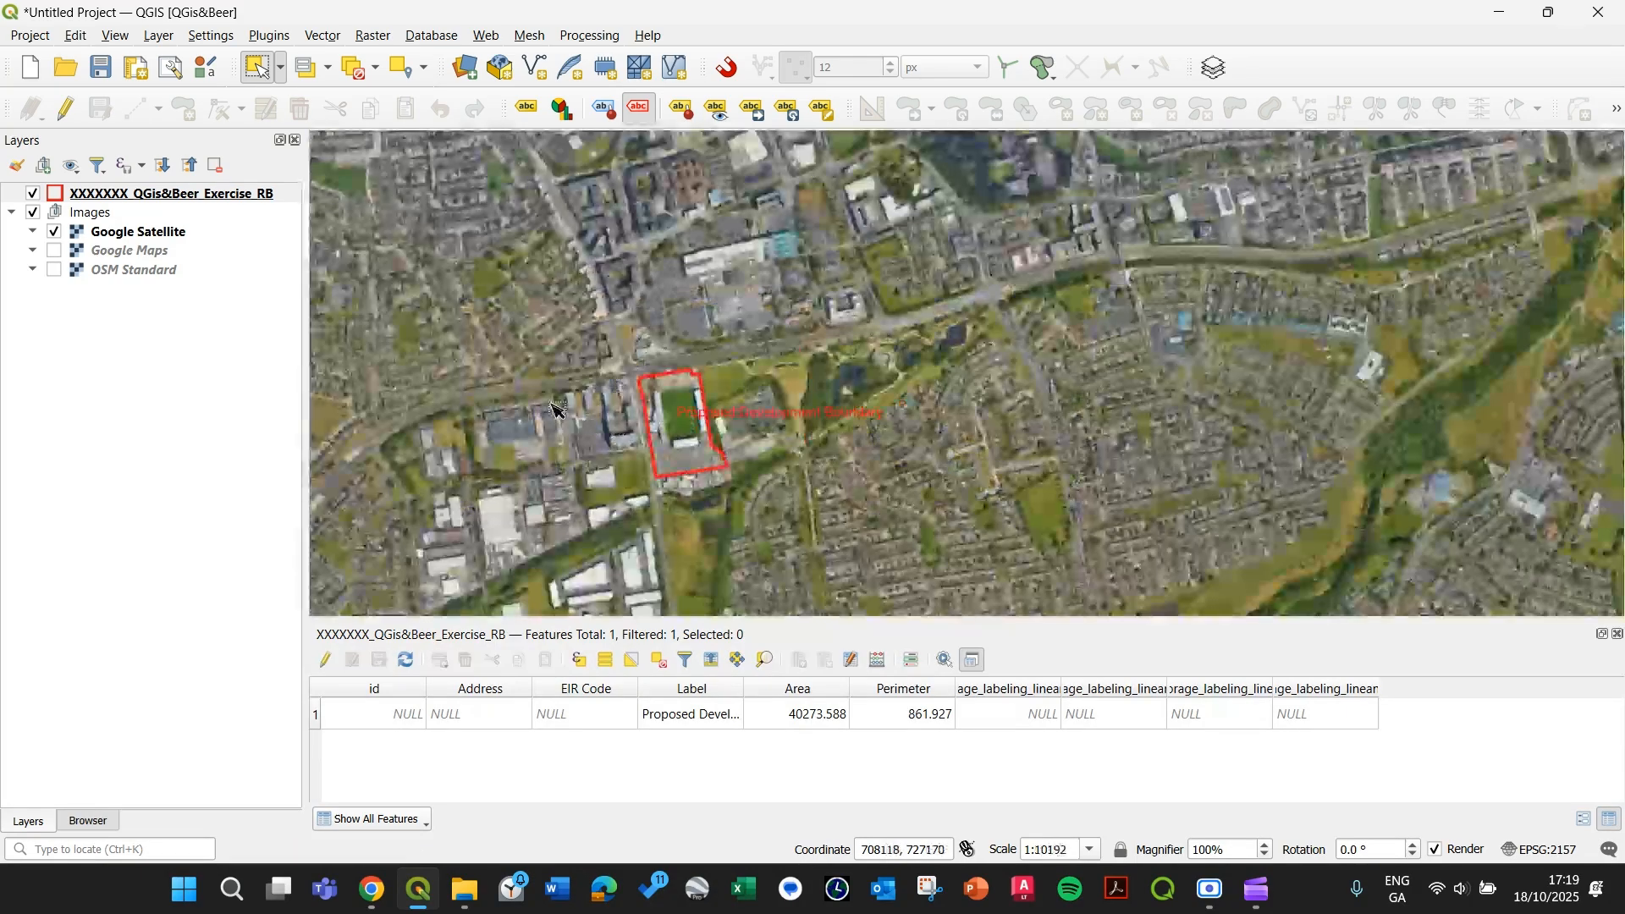
drag(747, 376, 808, 415)
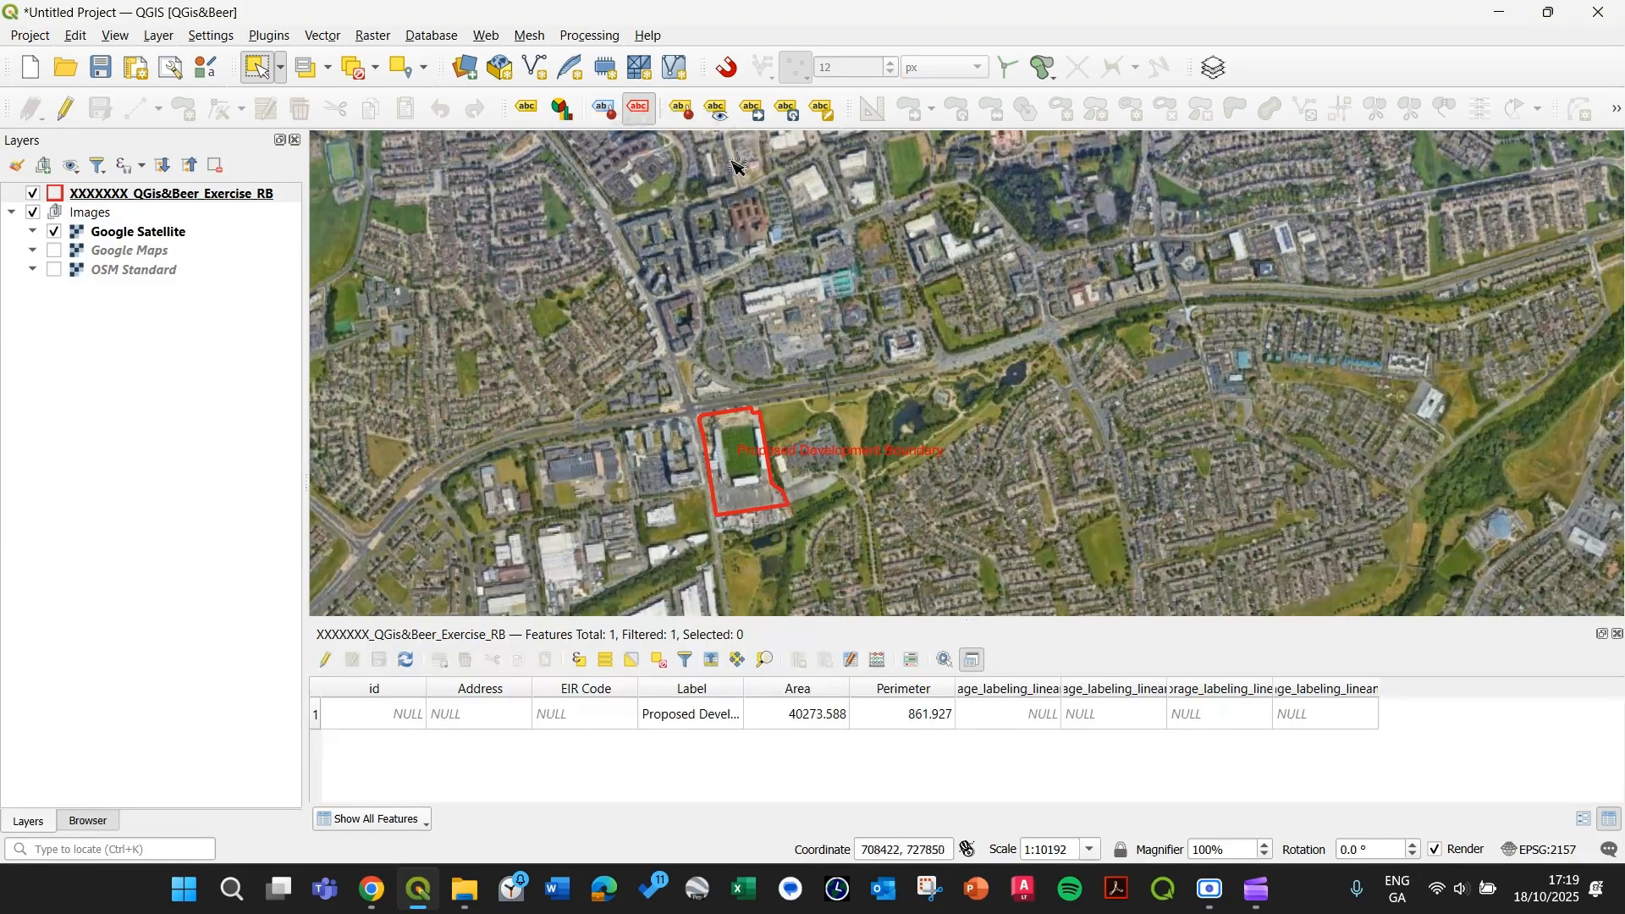
click(757, 112)
click(766, 453)
click(859, 385)
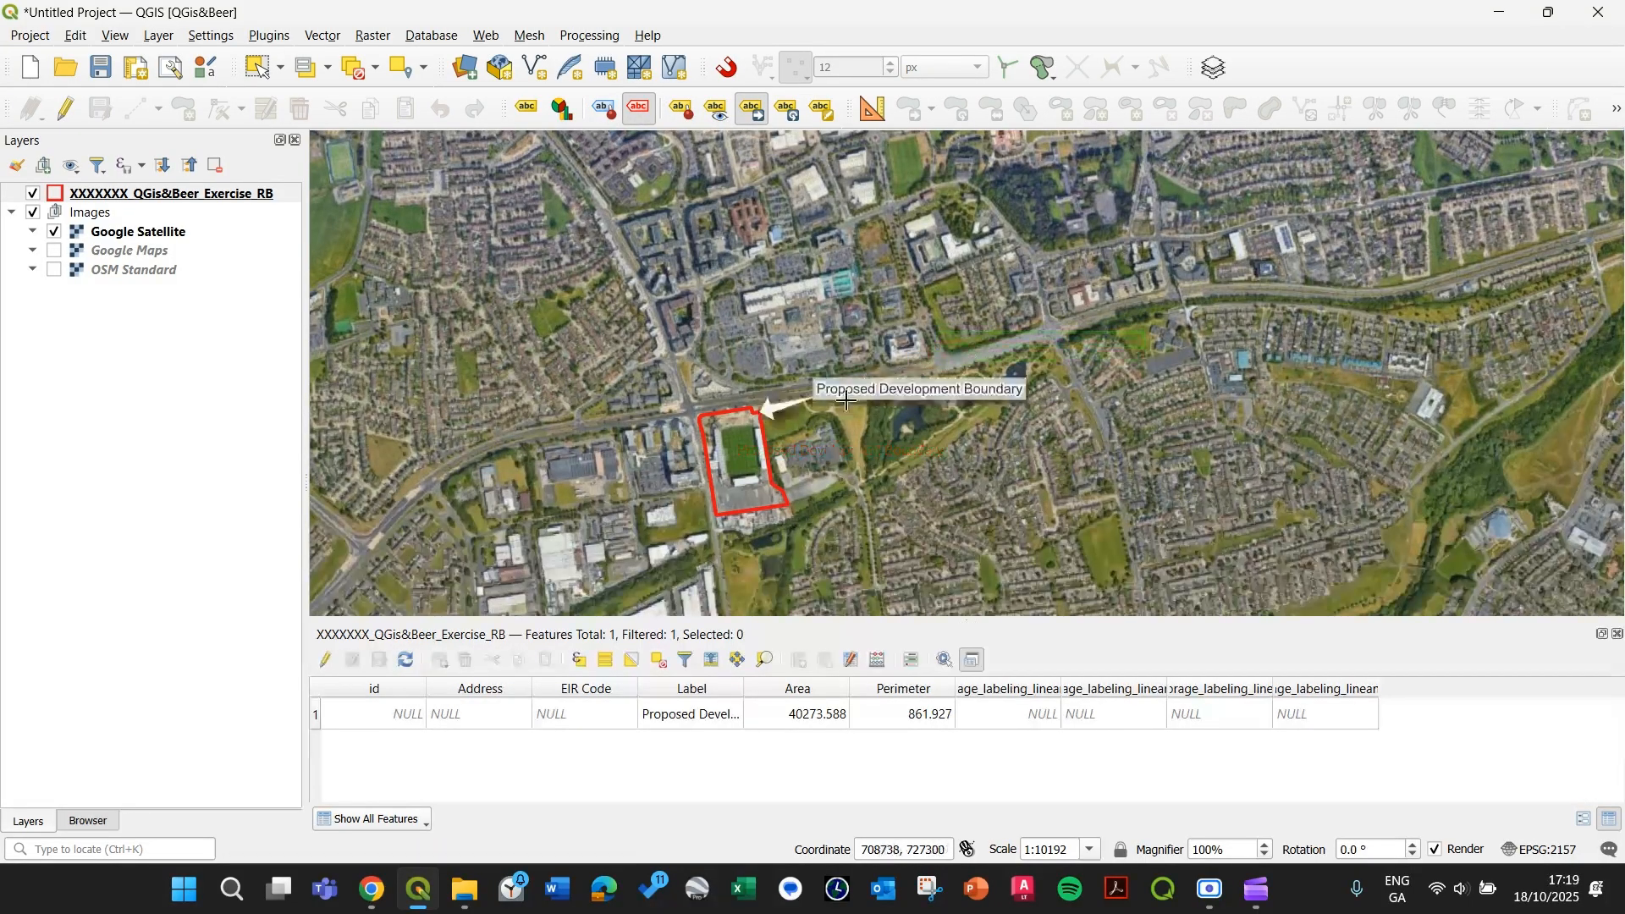
scroll(760, 460, up, 1)
drag(712, 455, 787, 404)
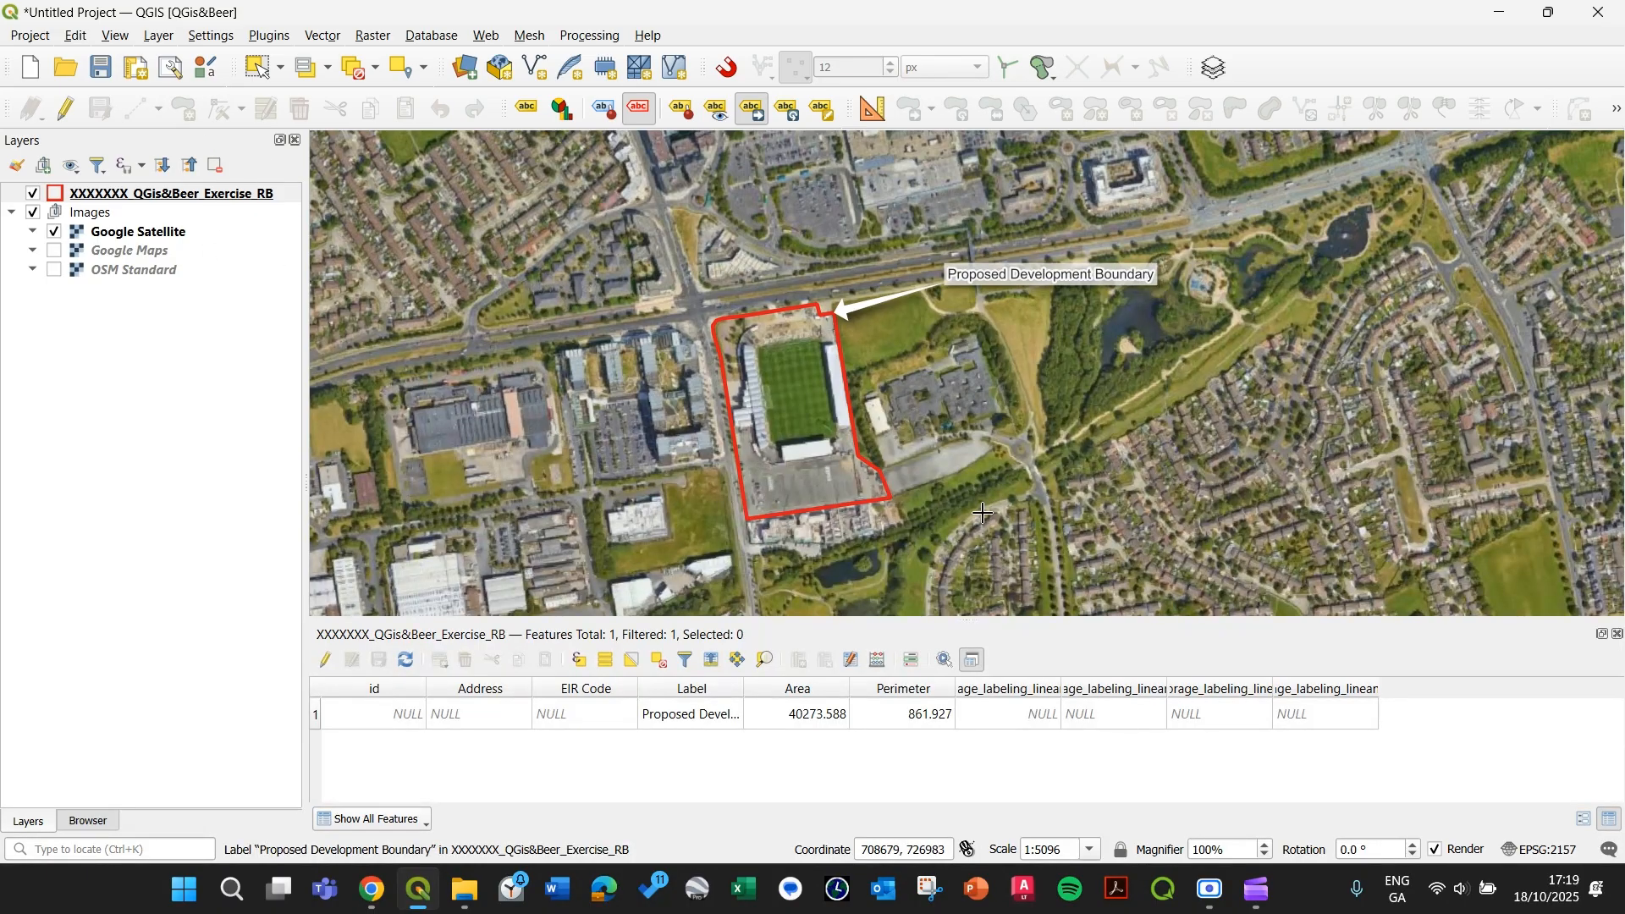
click(155, 192)
right_click(155, 192)
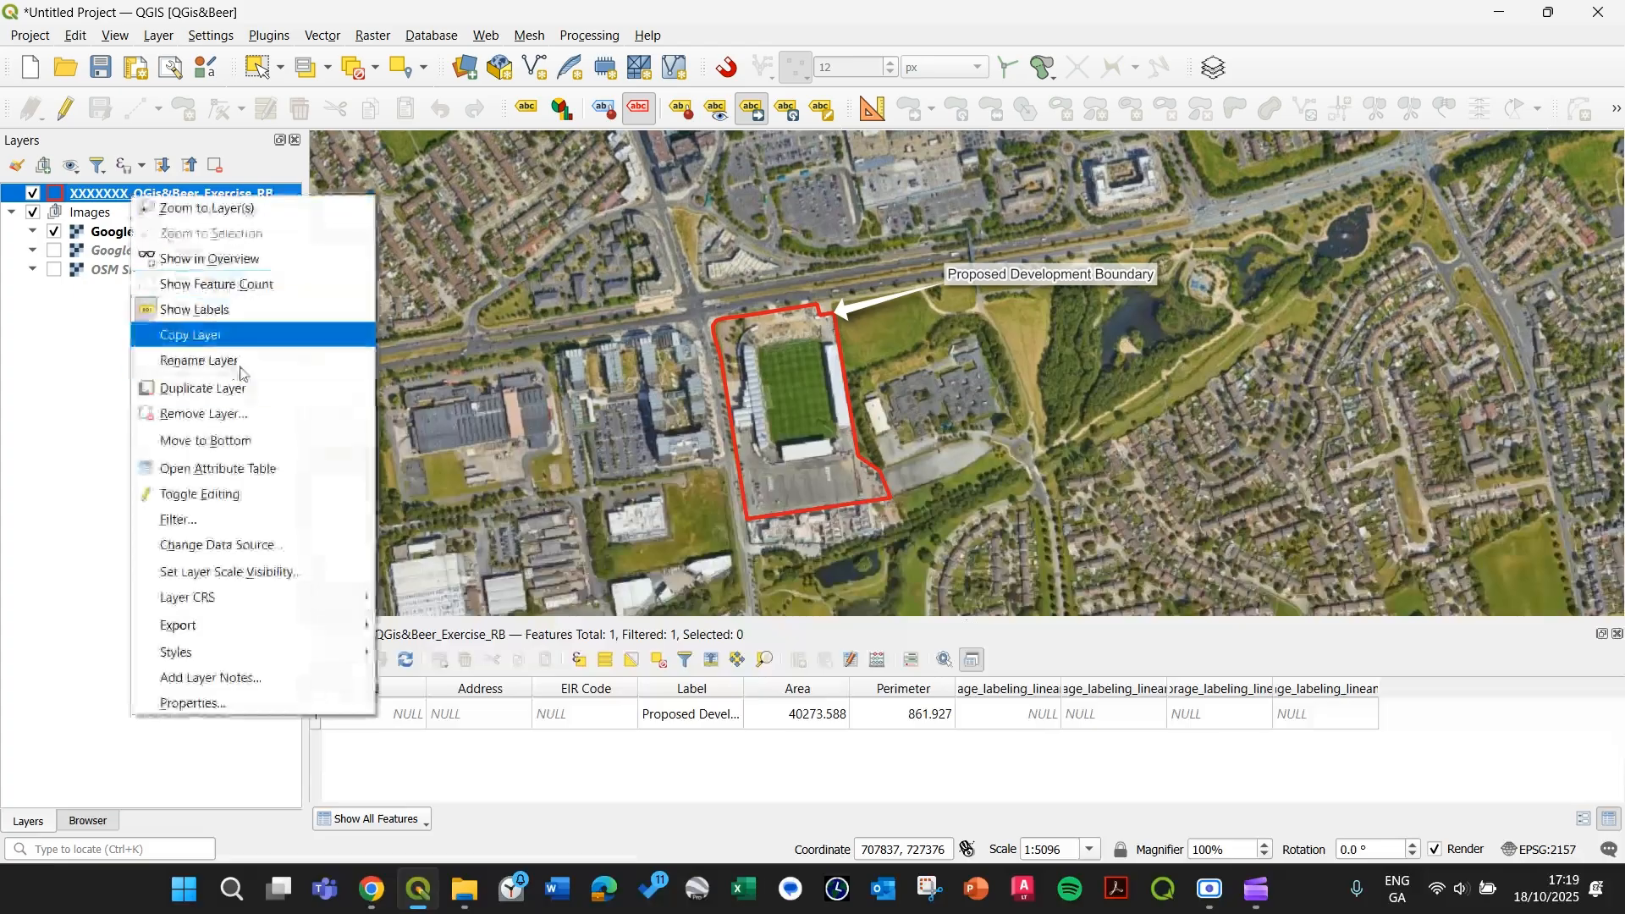
click(109, 74)
click(109, 71)
click(698, 620)
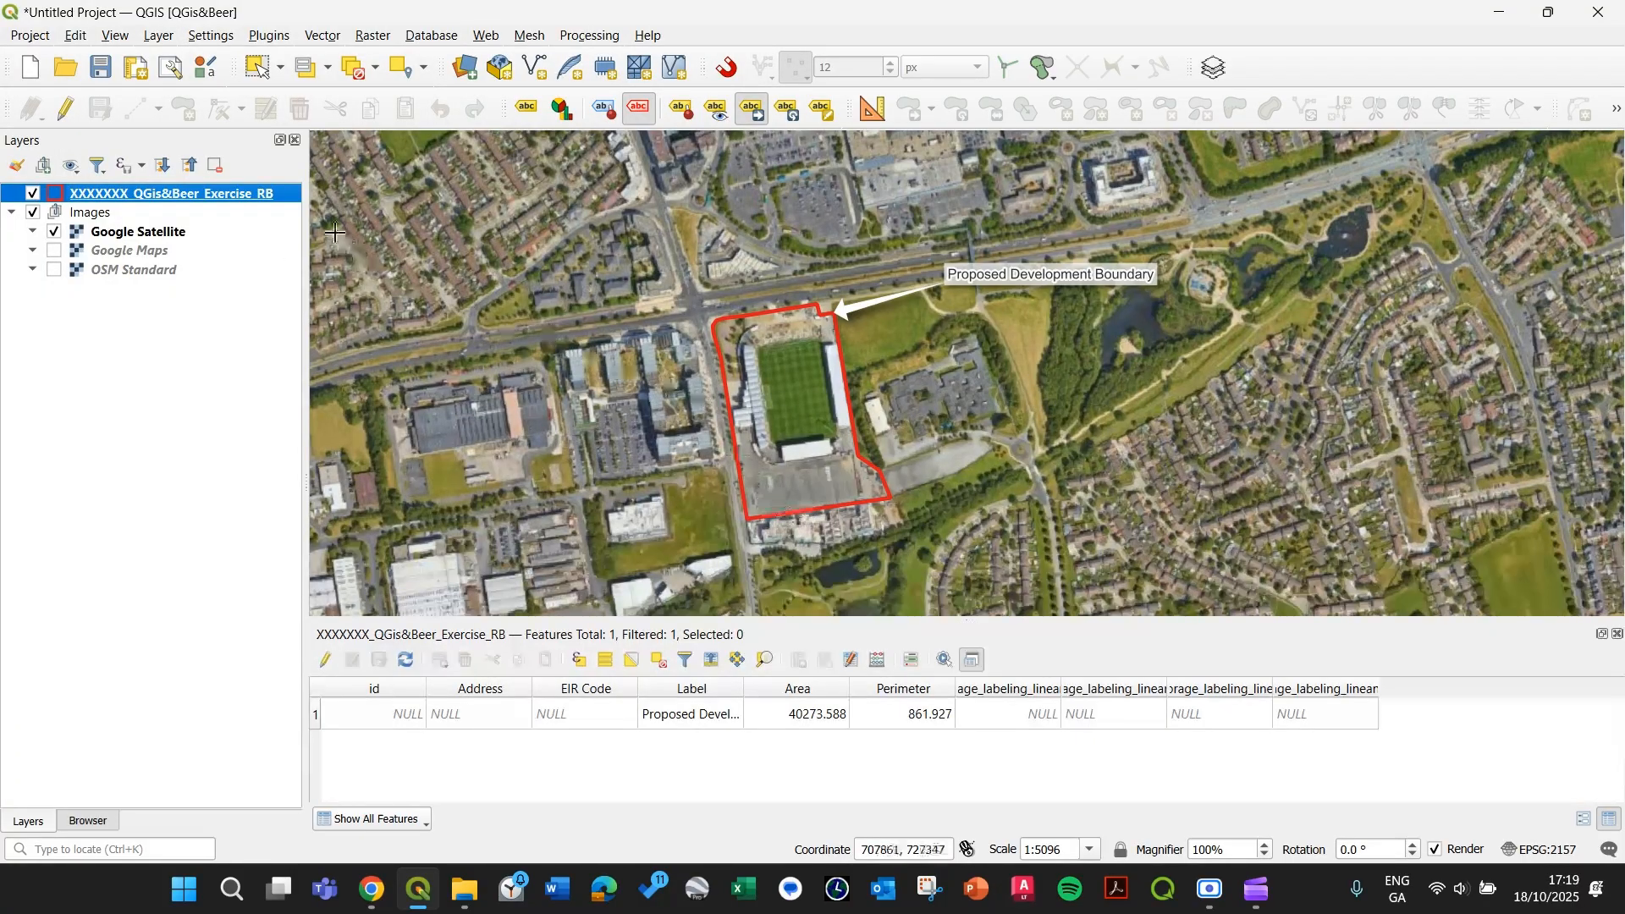
Save the project as XXXXX_QGis_Exercise in the 01_Episode folder, using the QGZ file format.
click(101, 67)
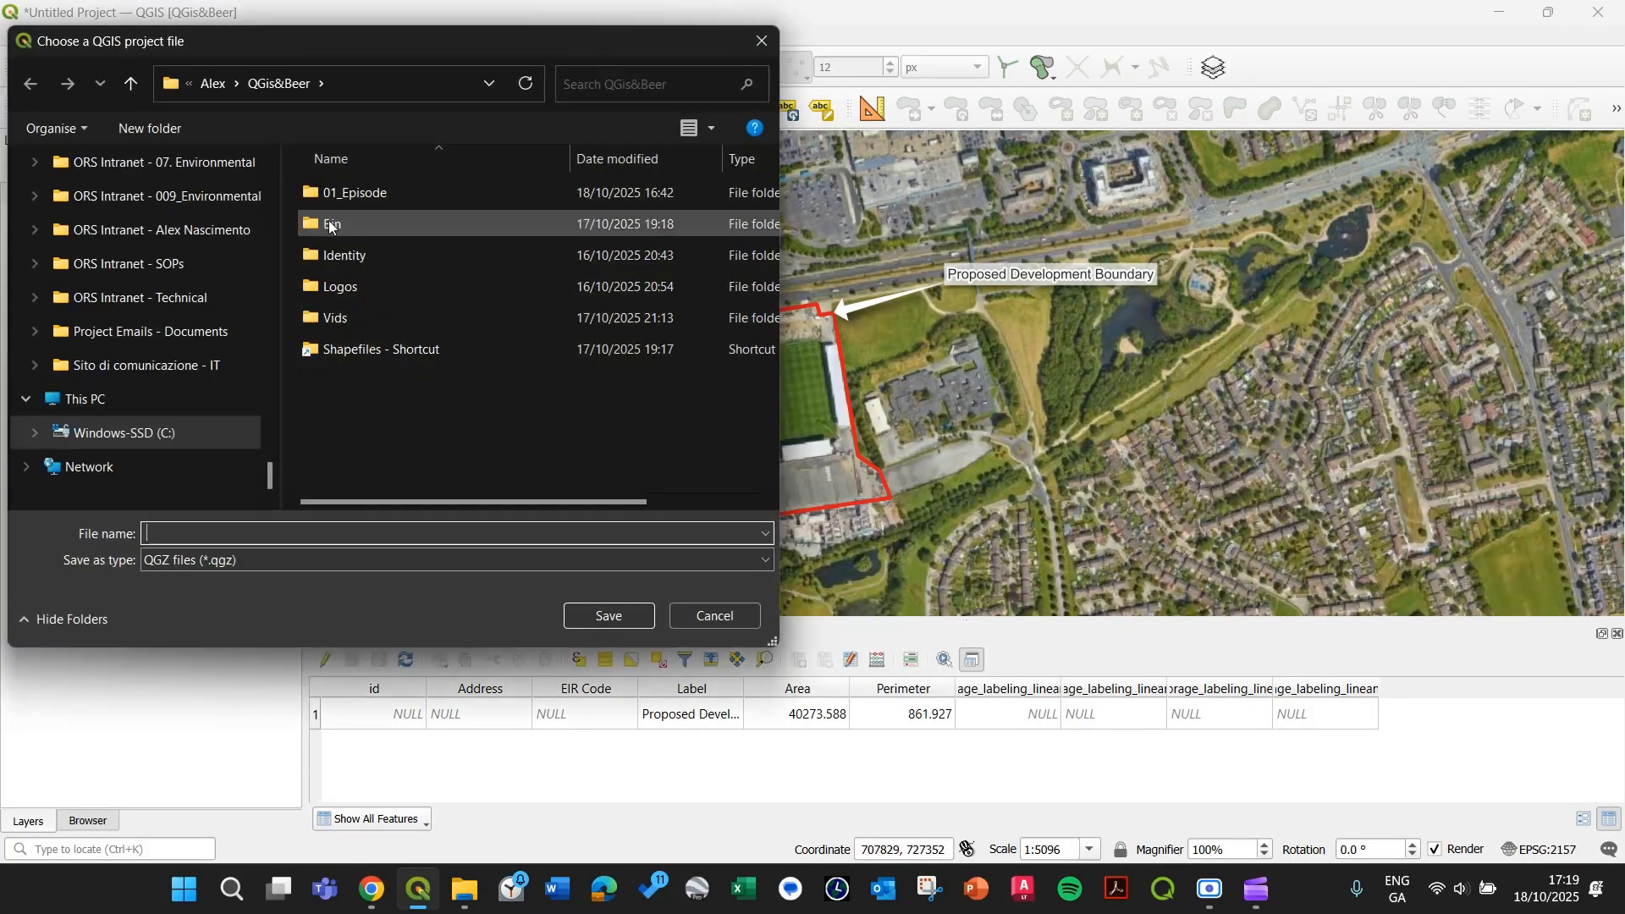
double_click(385, 191)
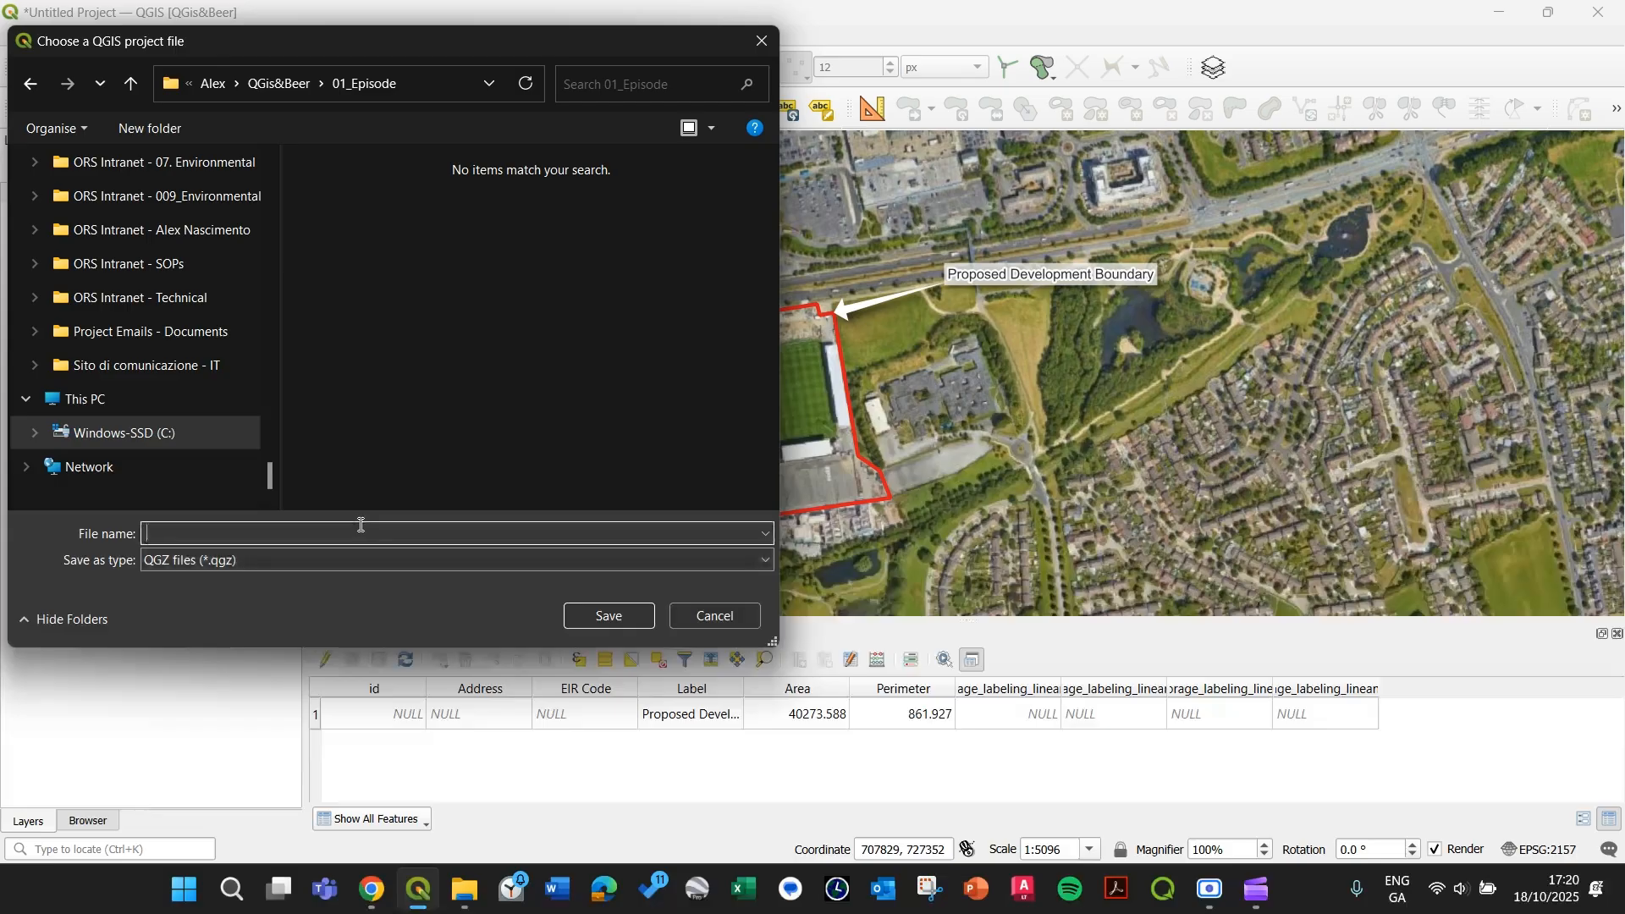
text(XXXXX_QGis_Exercise)
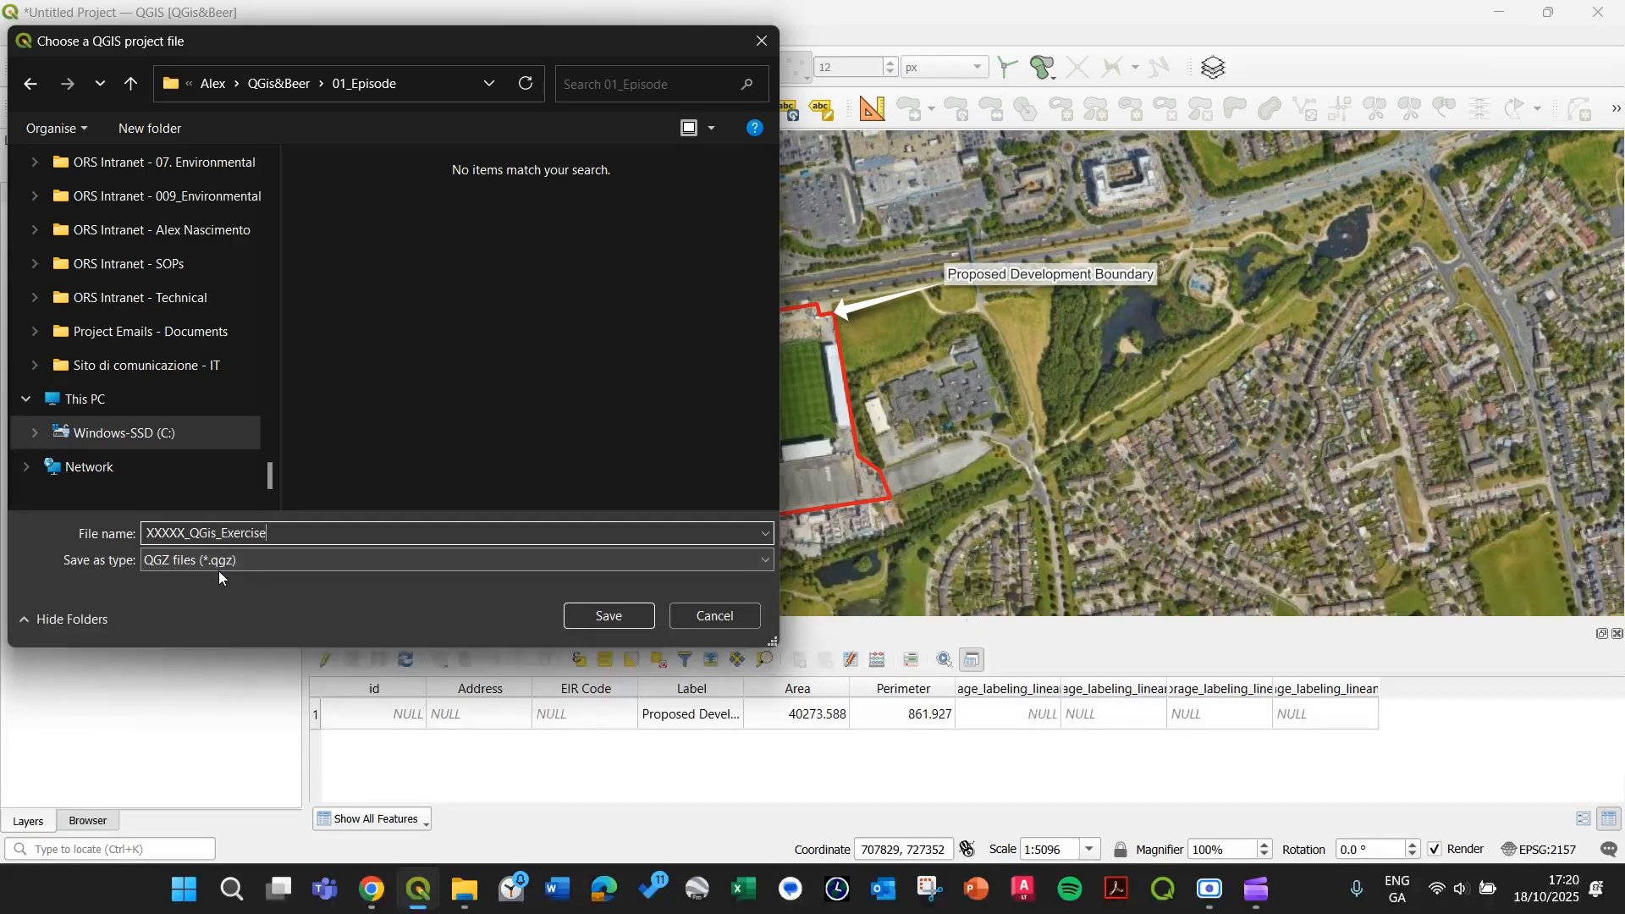
click(285, 562)
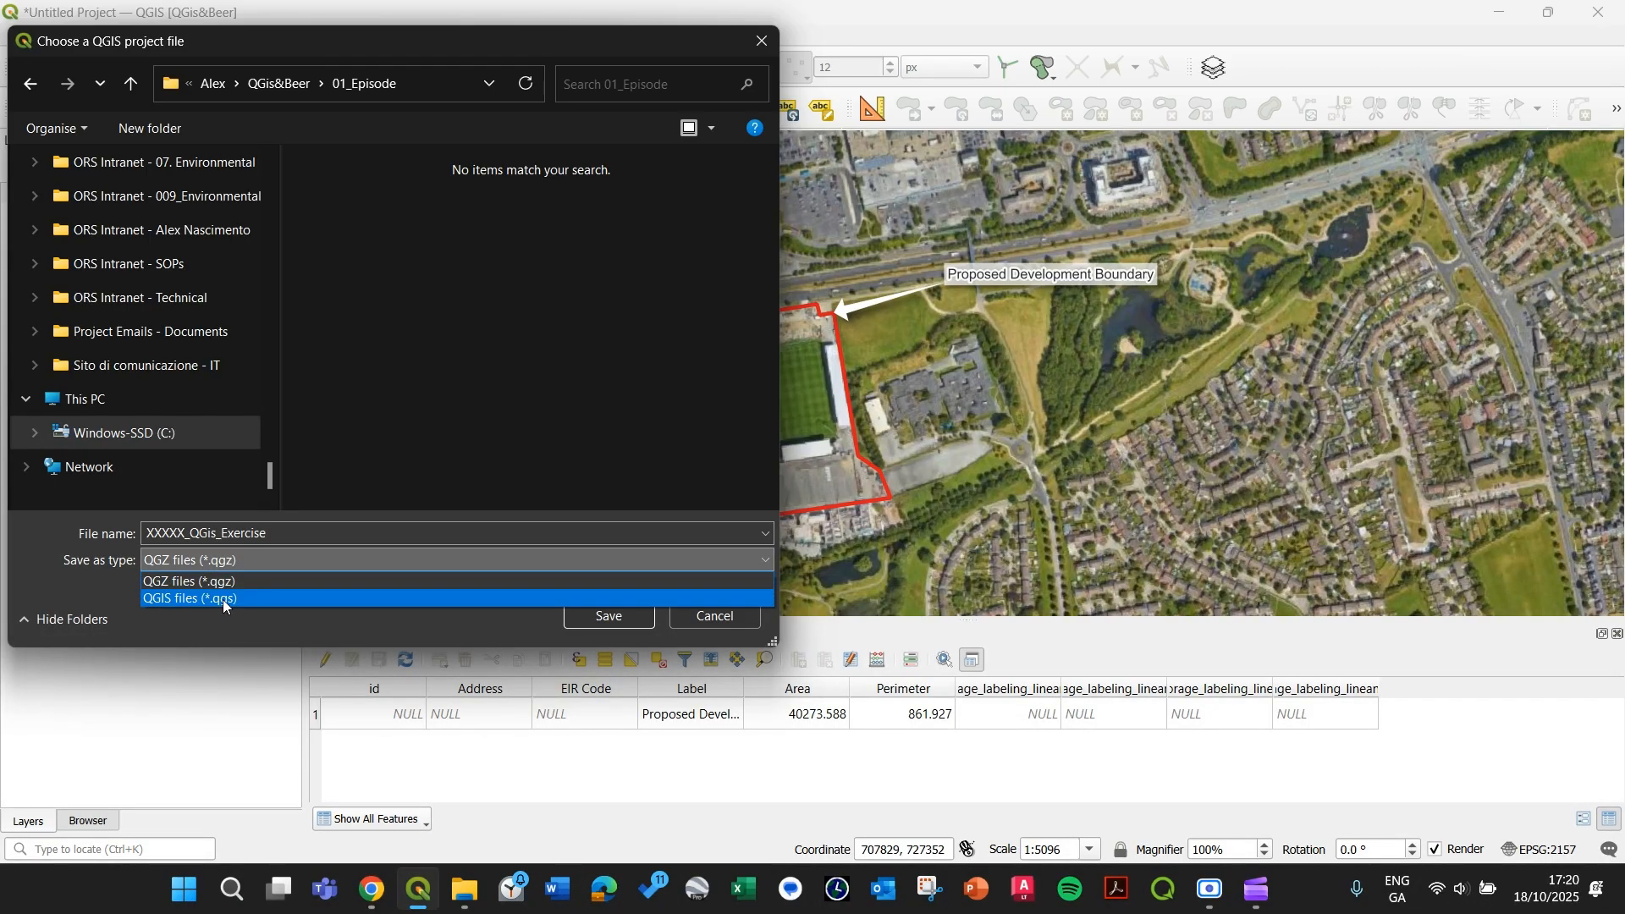
click(392, 627)
click(608, 617)
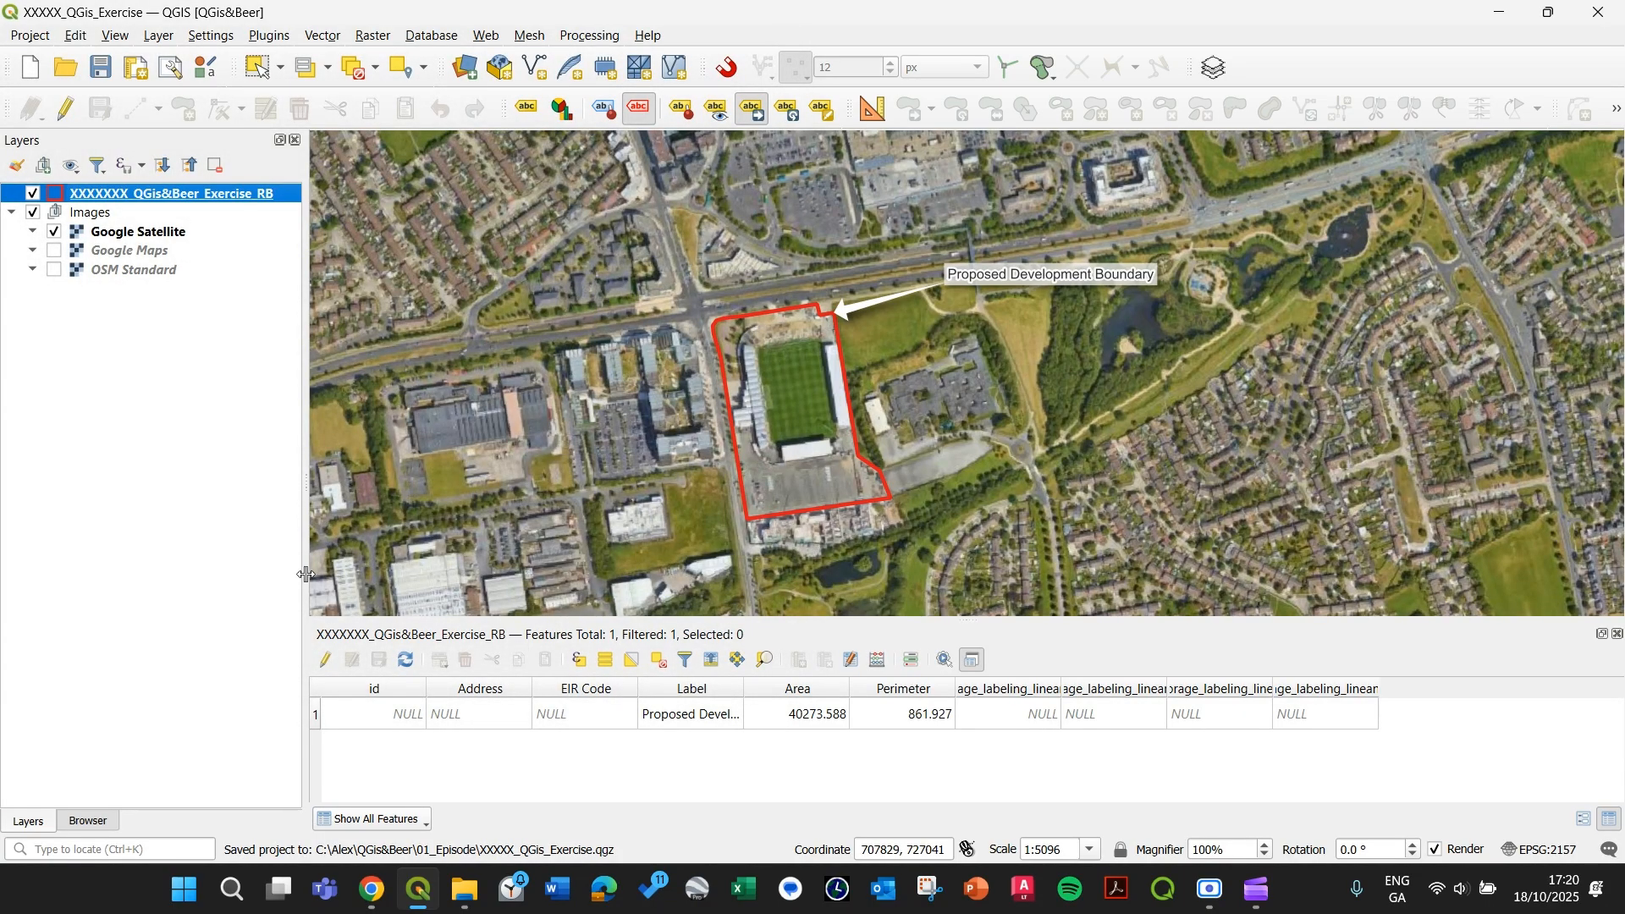
Open the general settings of the project properties.
click(29, 36)
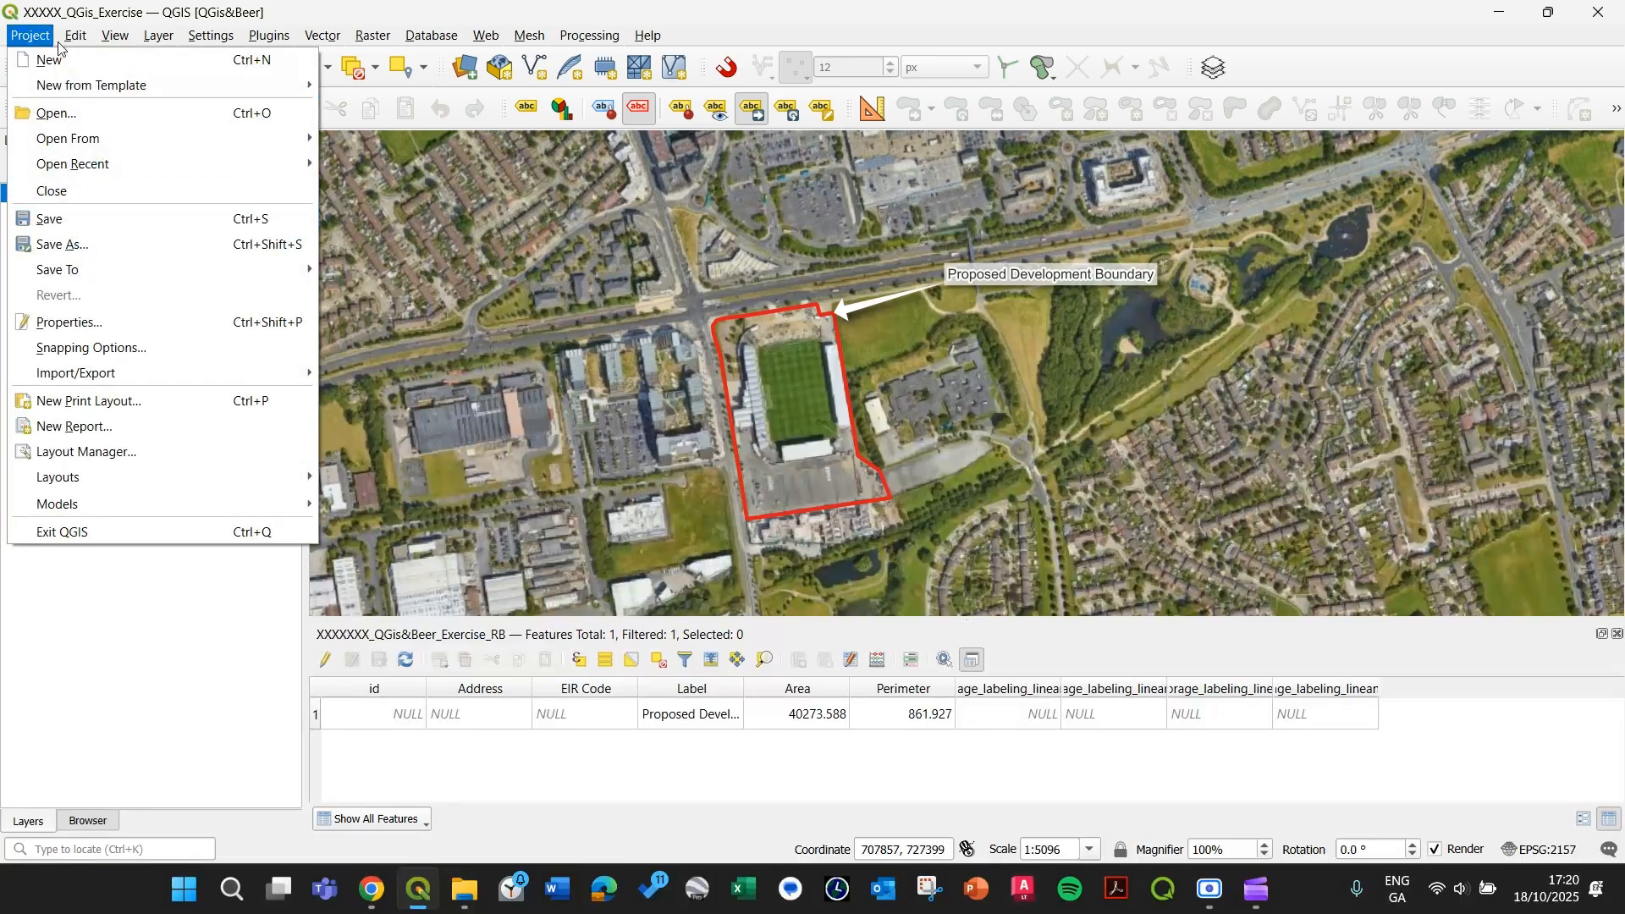
click(54, 319)
drag(644, 19, 885, 57)
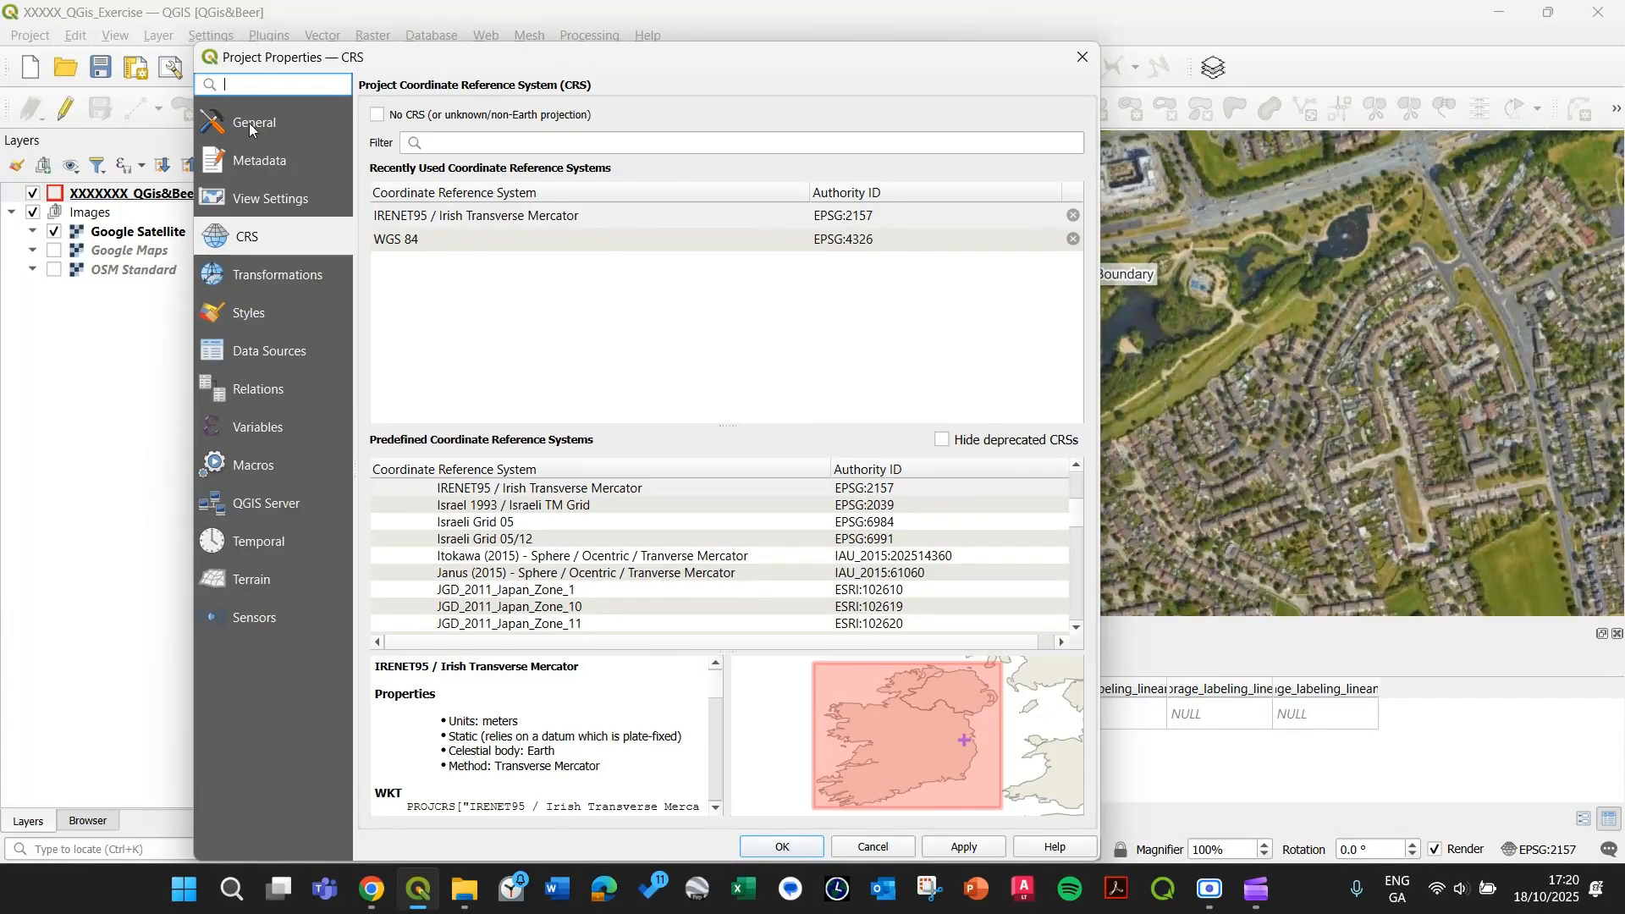
click(251, 124)
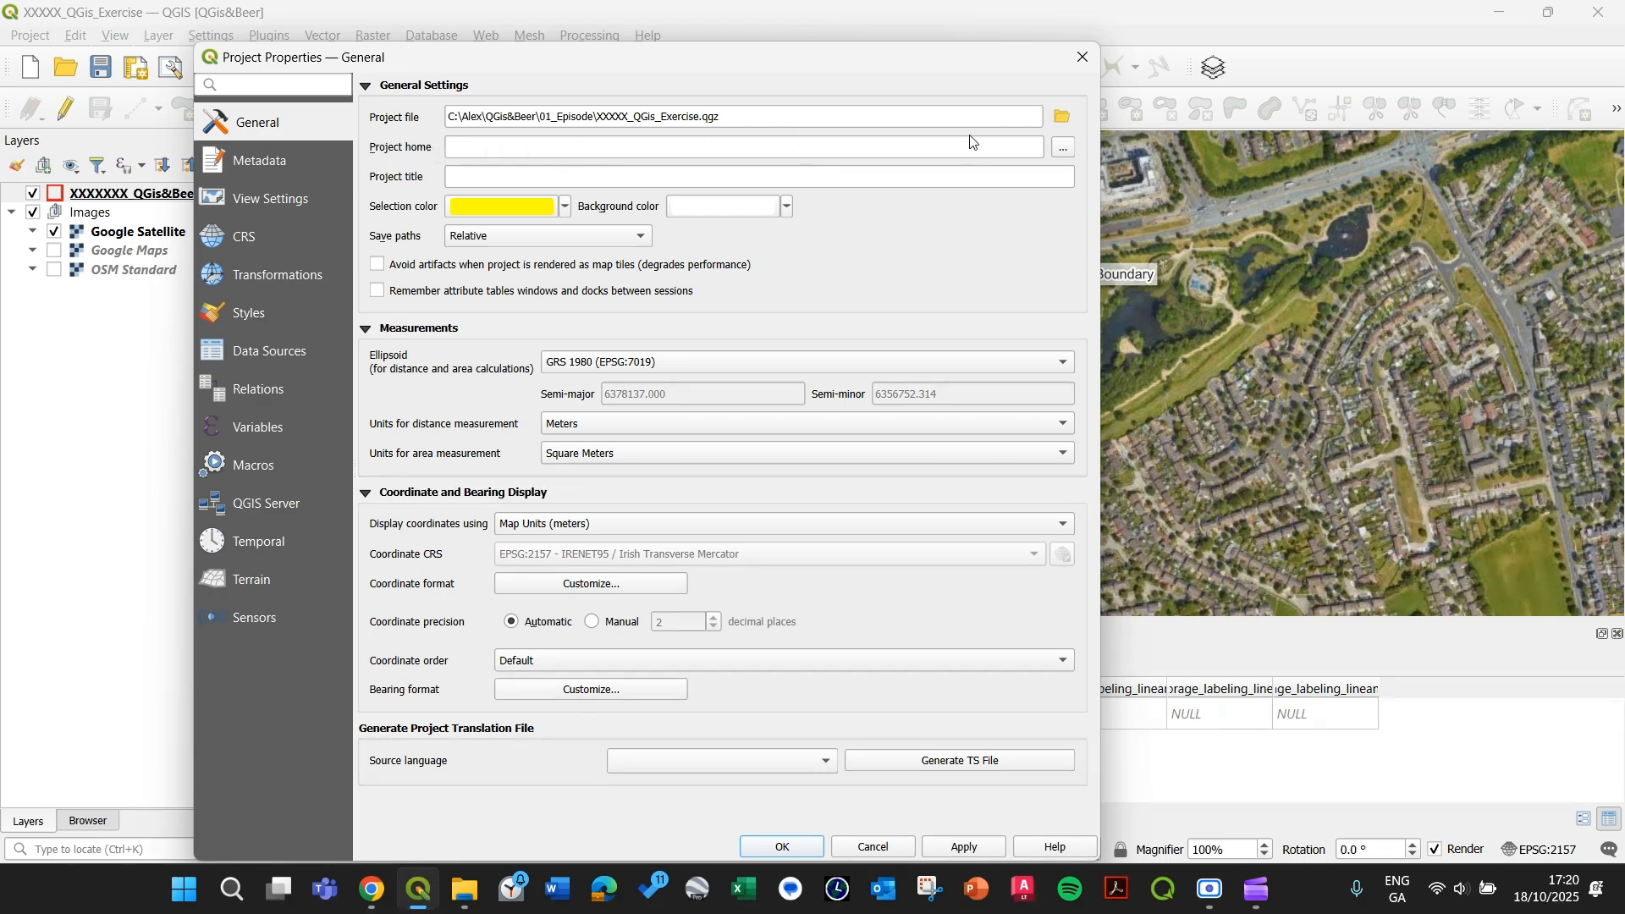
Copy the folder part of the project file path, ending in QGis&Beer\01_Episode\, into the project home.
double_click(774, 118)
click(781, 123)
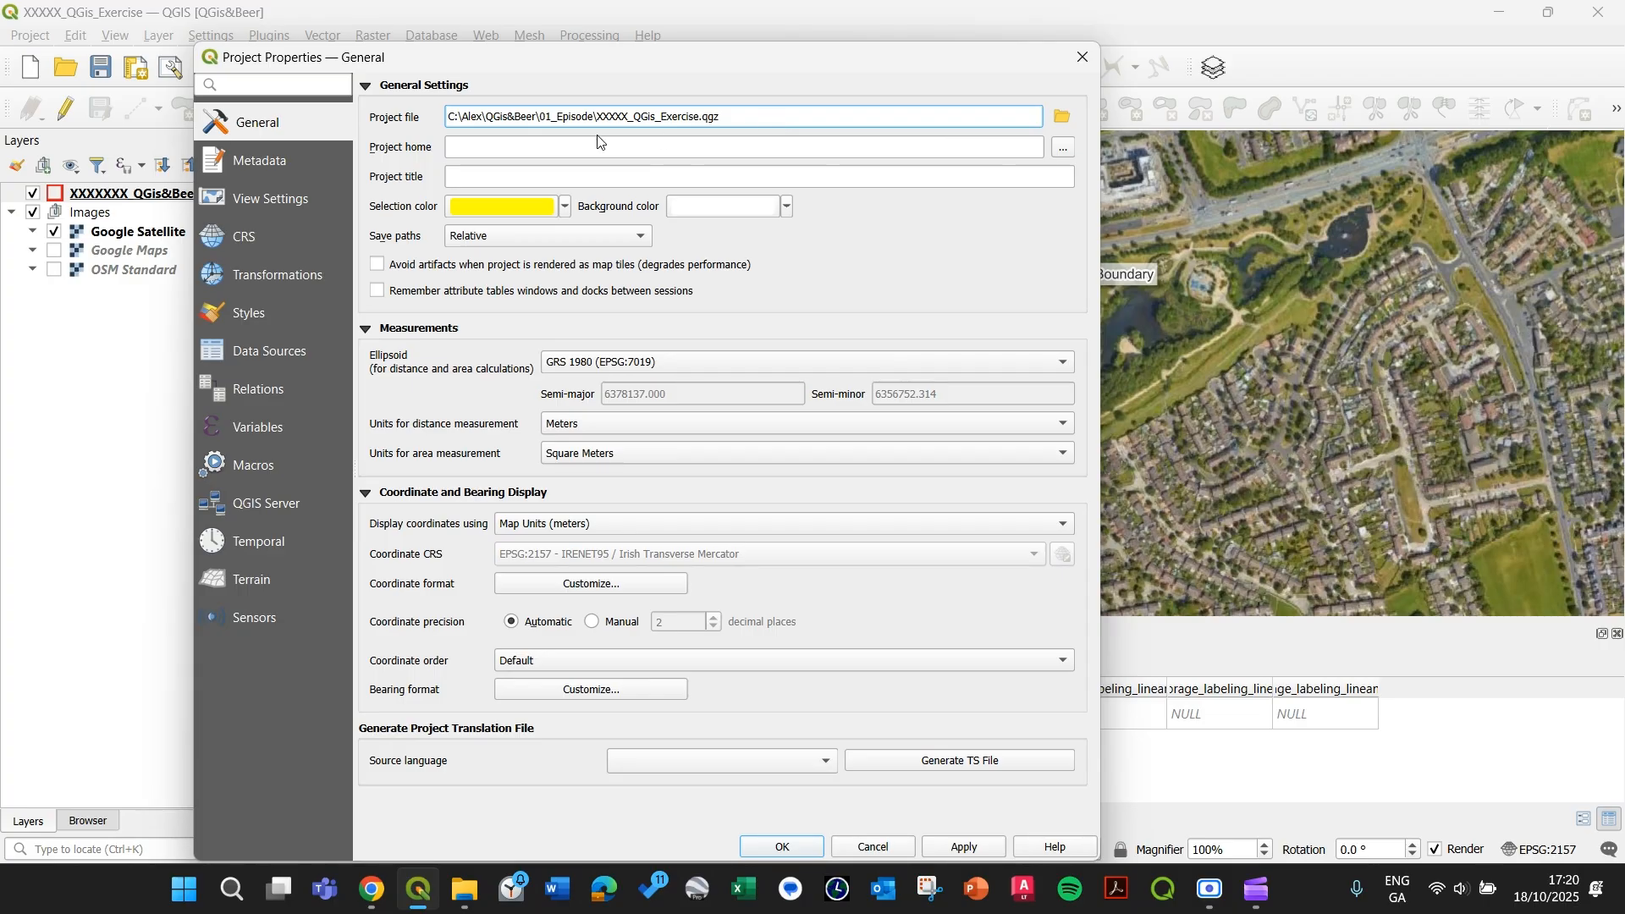
drag(597, 119, 428, 123)
key(ctrl+c)
click(869, 149)
key(ctrl+v)
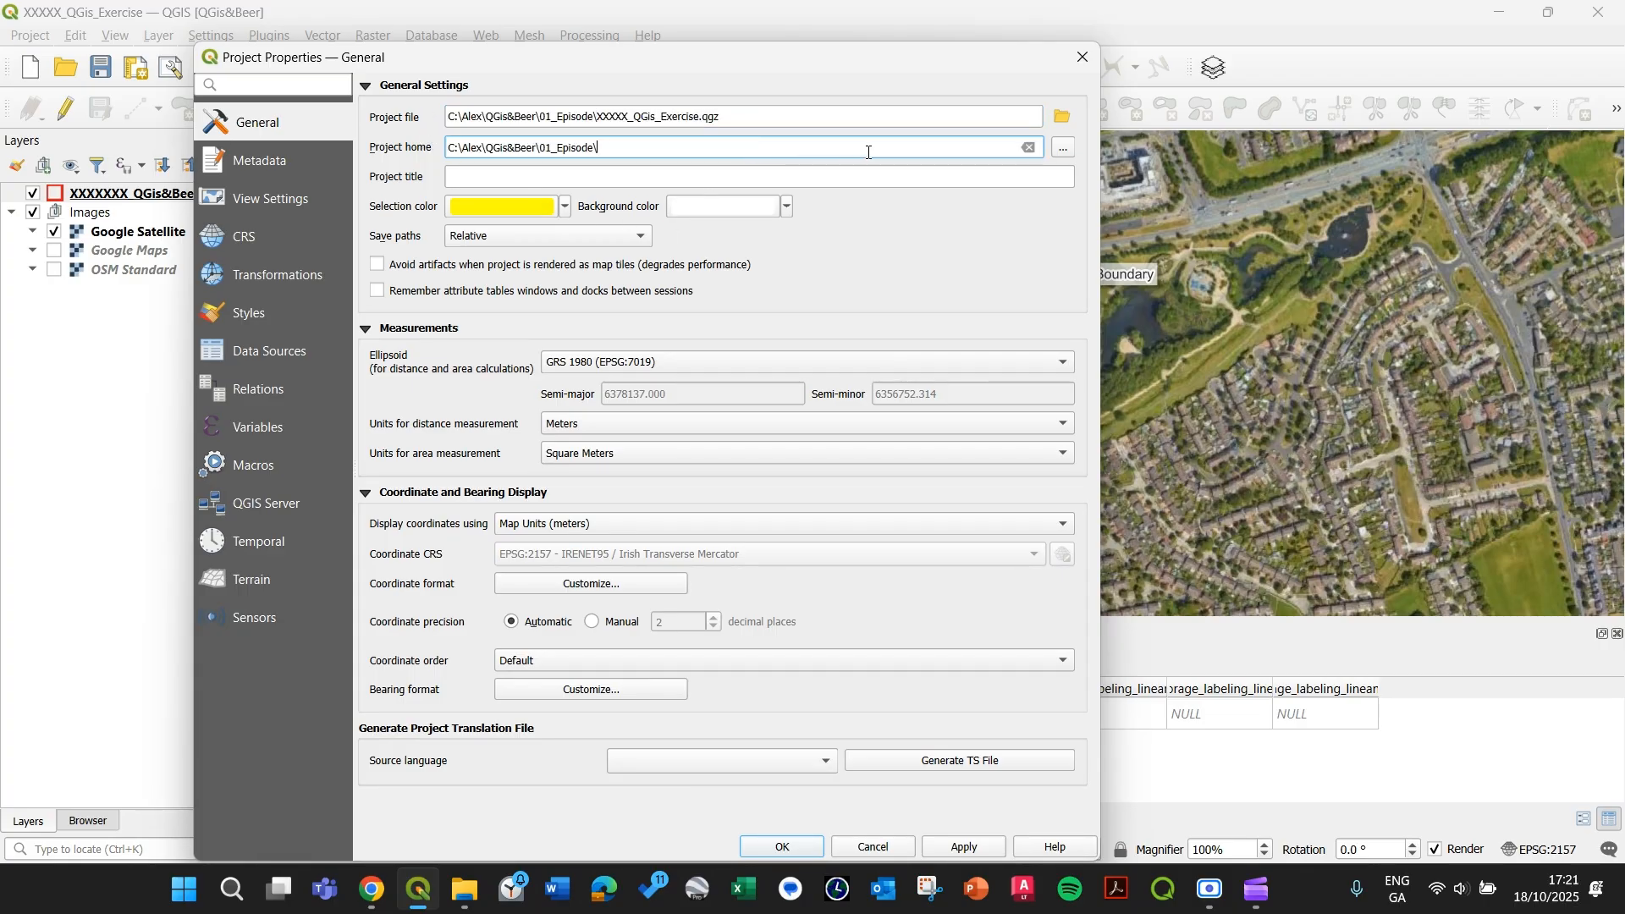
Browse to the QGis&Beer folder and select its 01_Episode subfolder as the project home.
click(1063, 148)
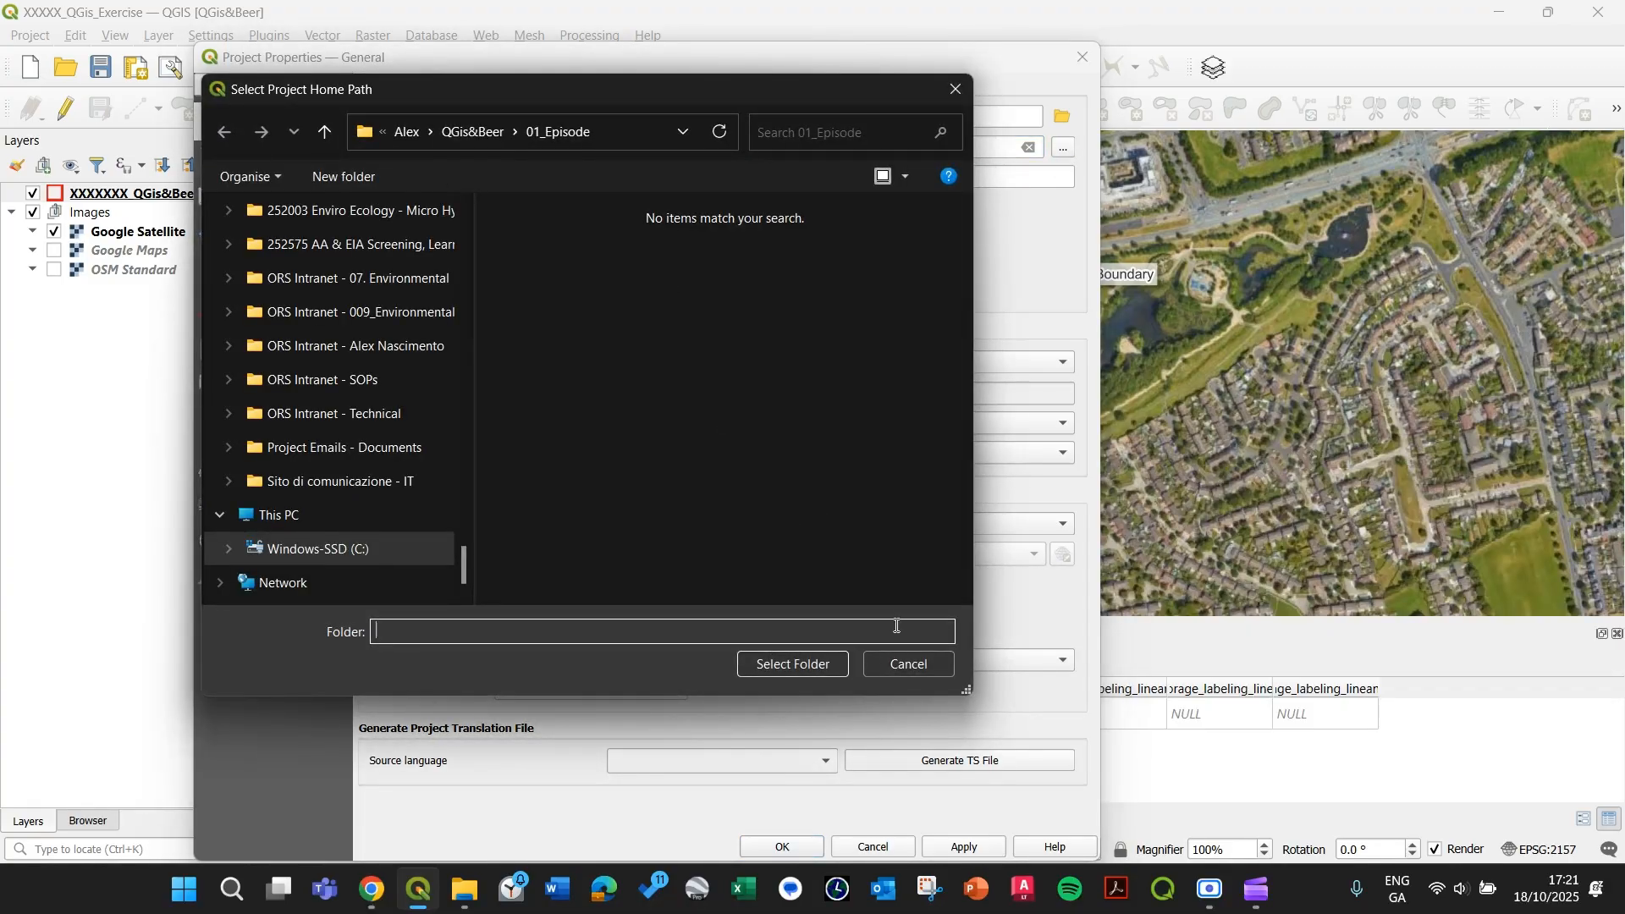
click(325, 133)
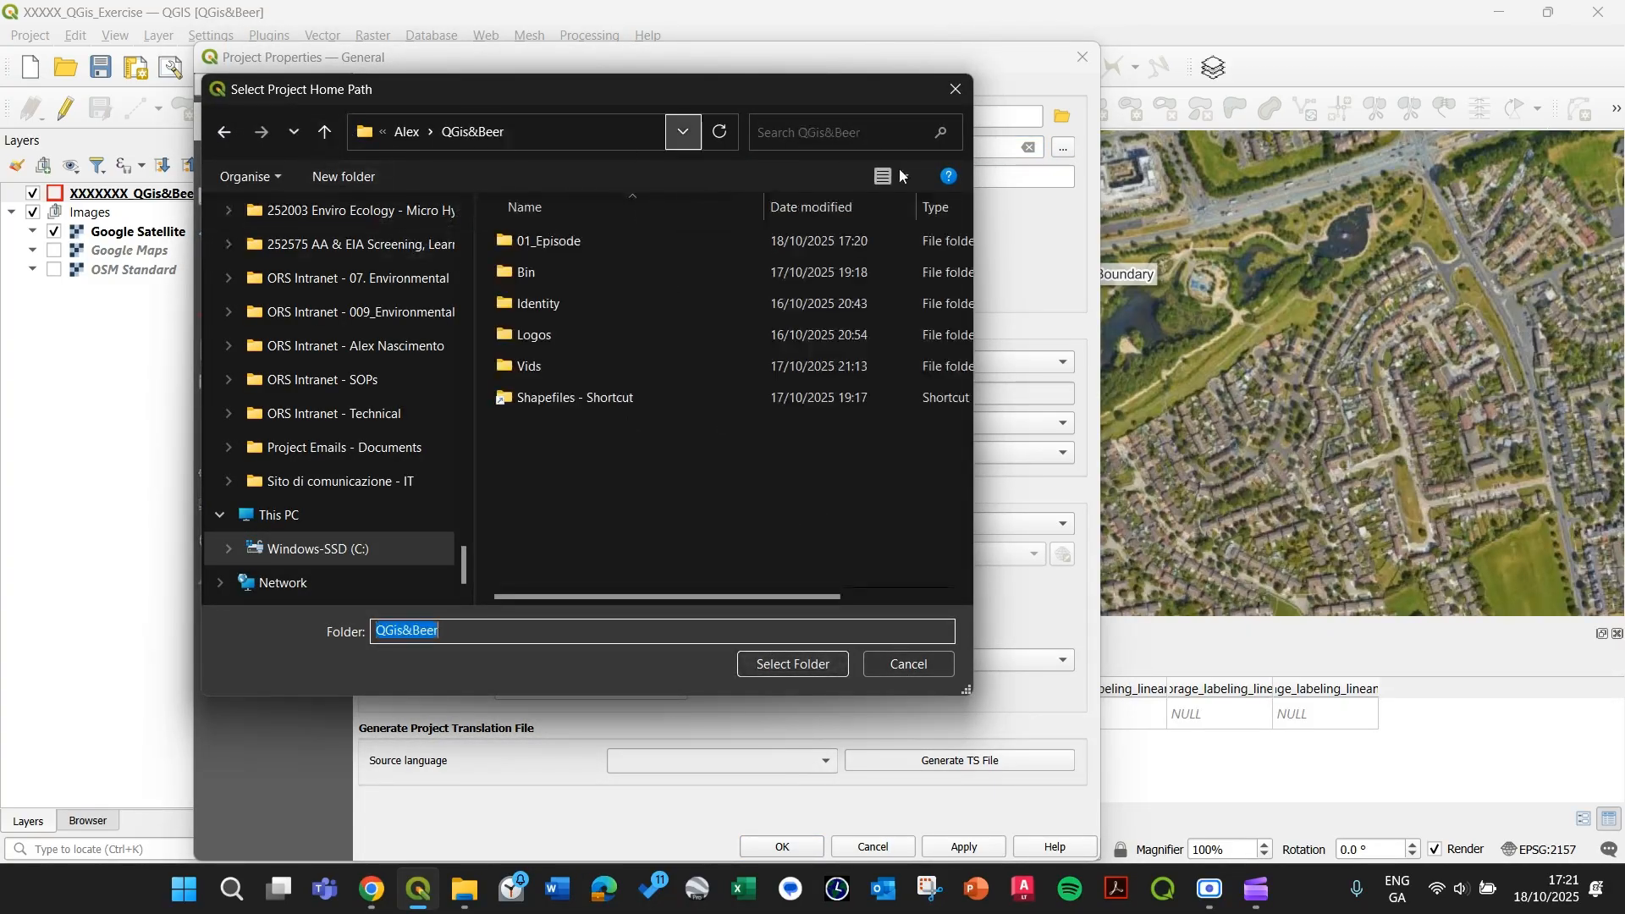
click(549, 244)
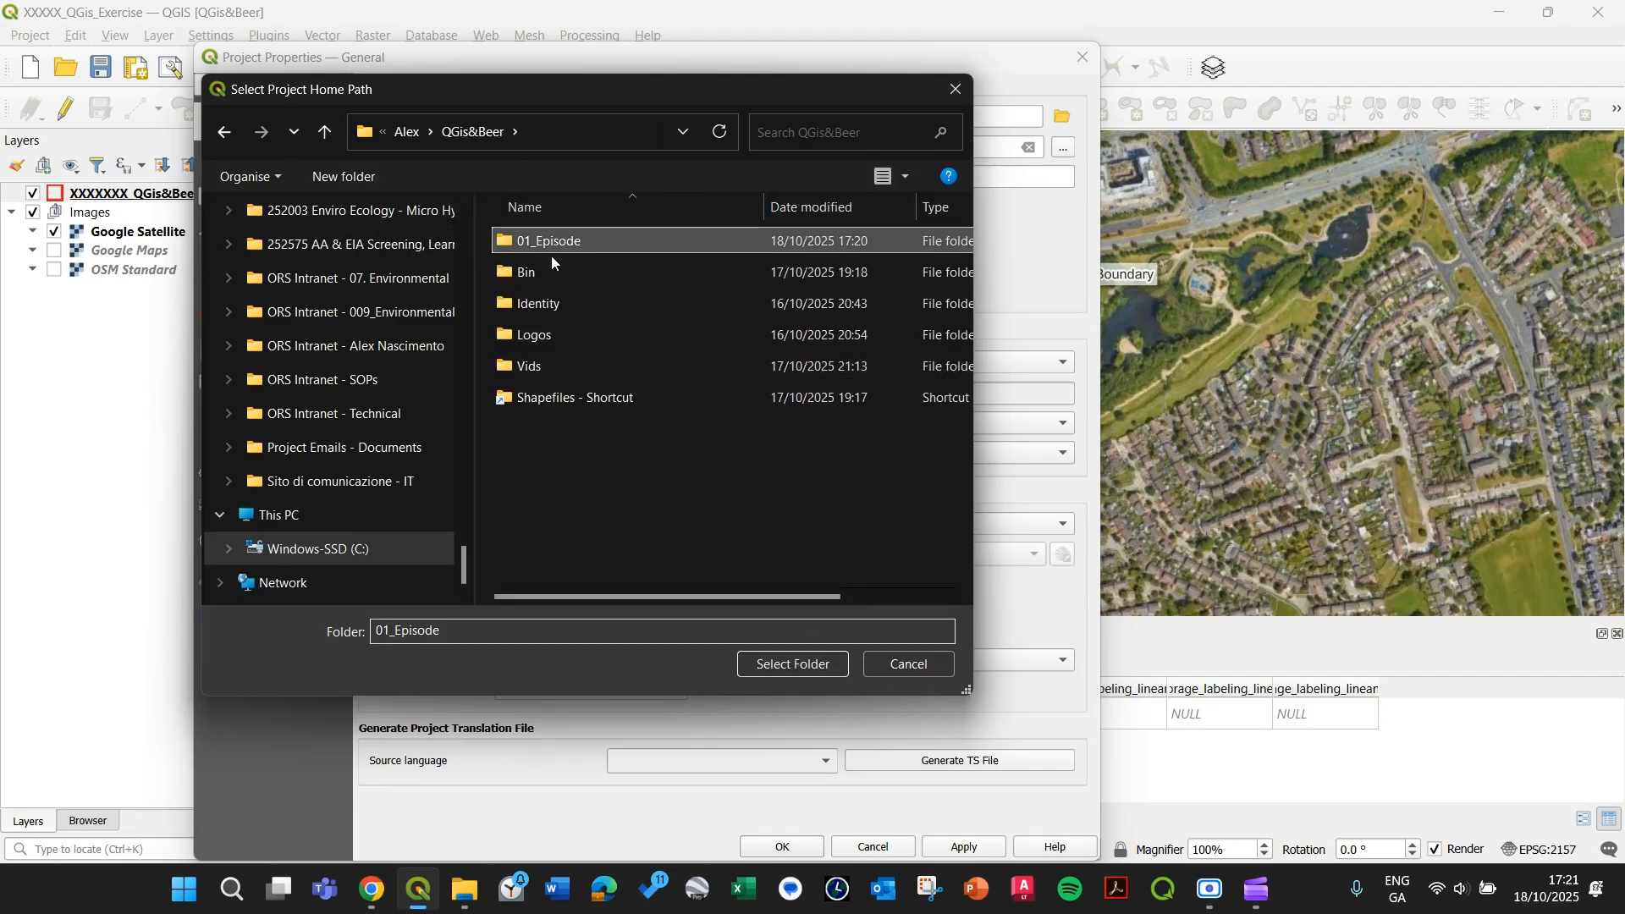
click(792, 665)
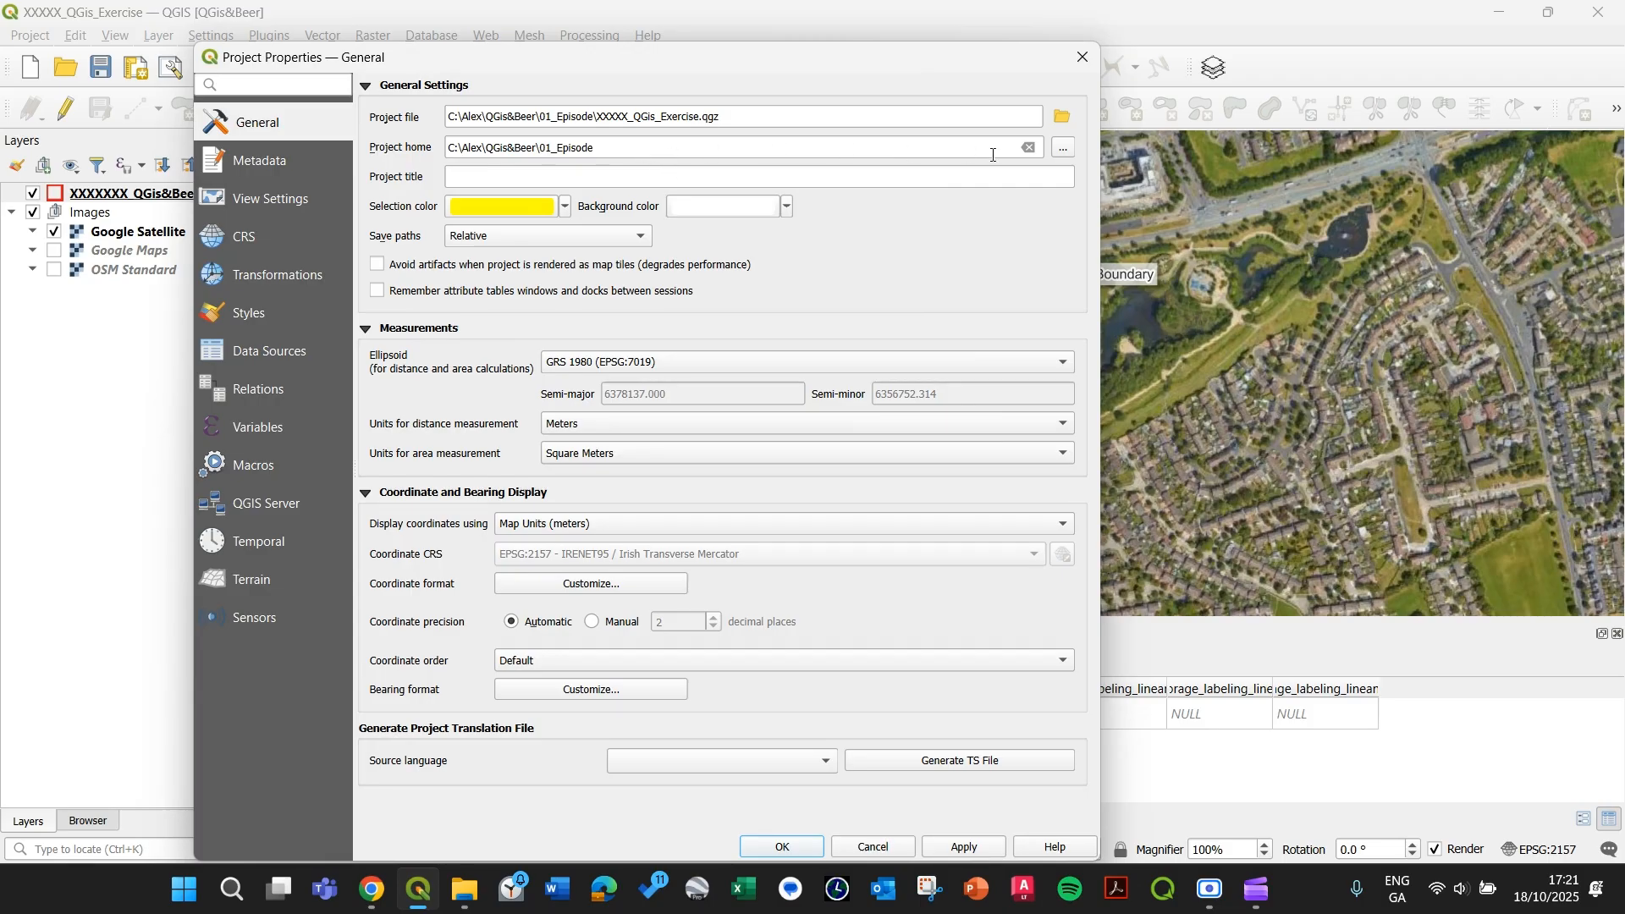
drag(871, 74, 847, 49)
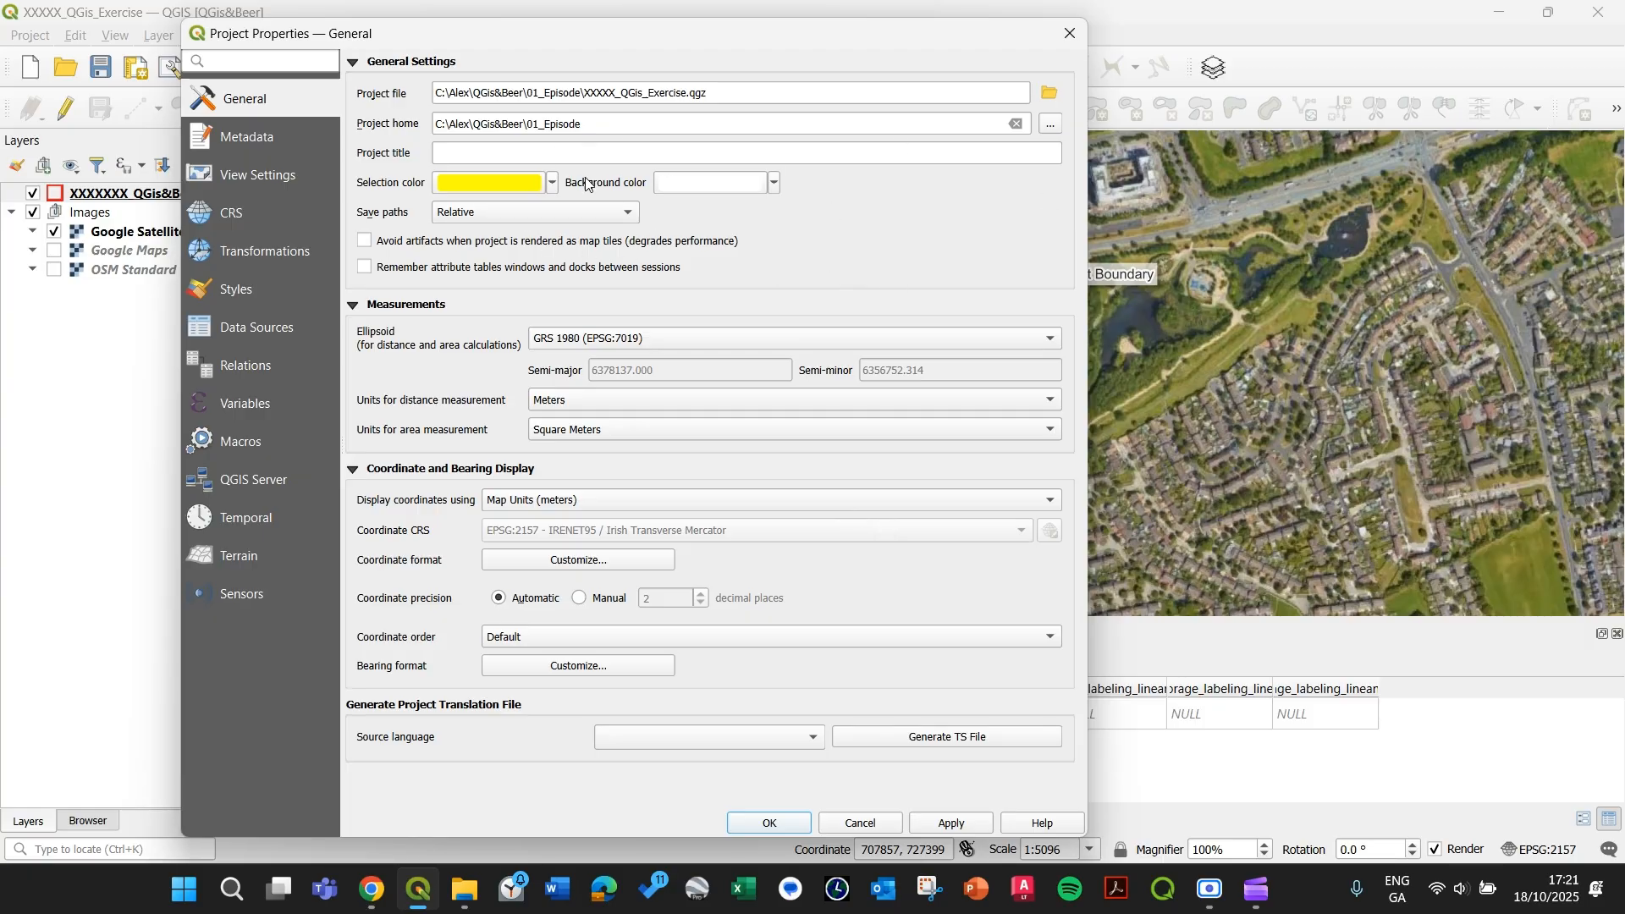
Set the project title to "XXXXXX QGis & Beer 1st Project" and accept the project properties.
click(452, 154)
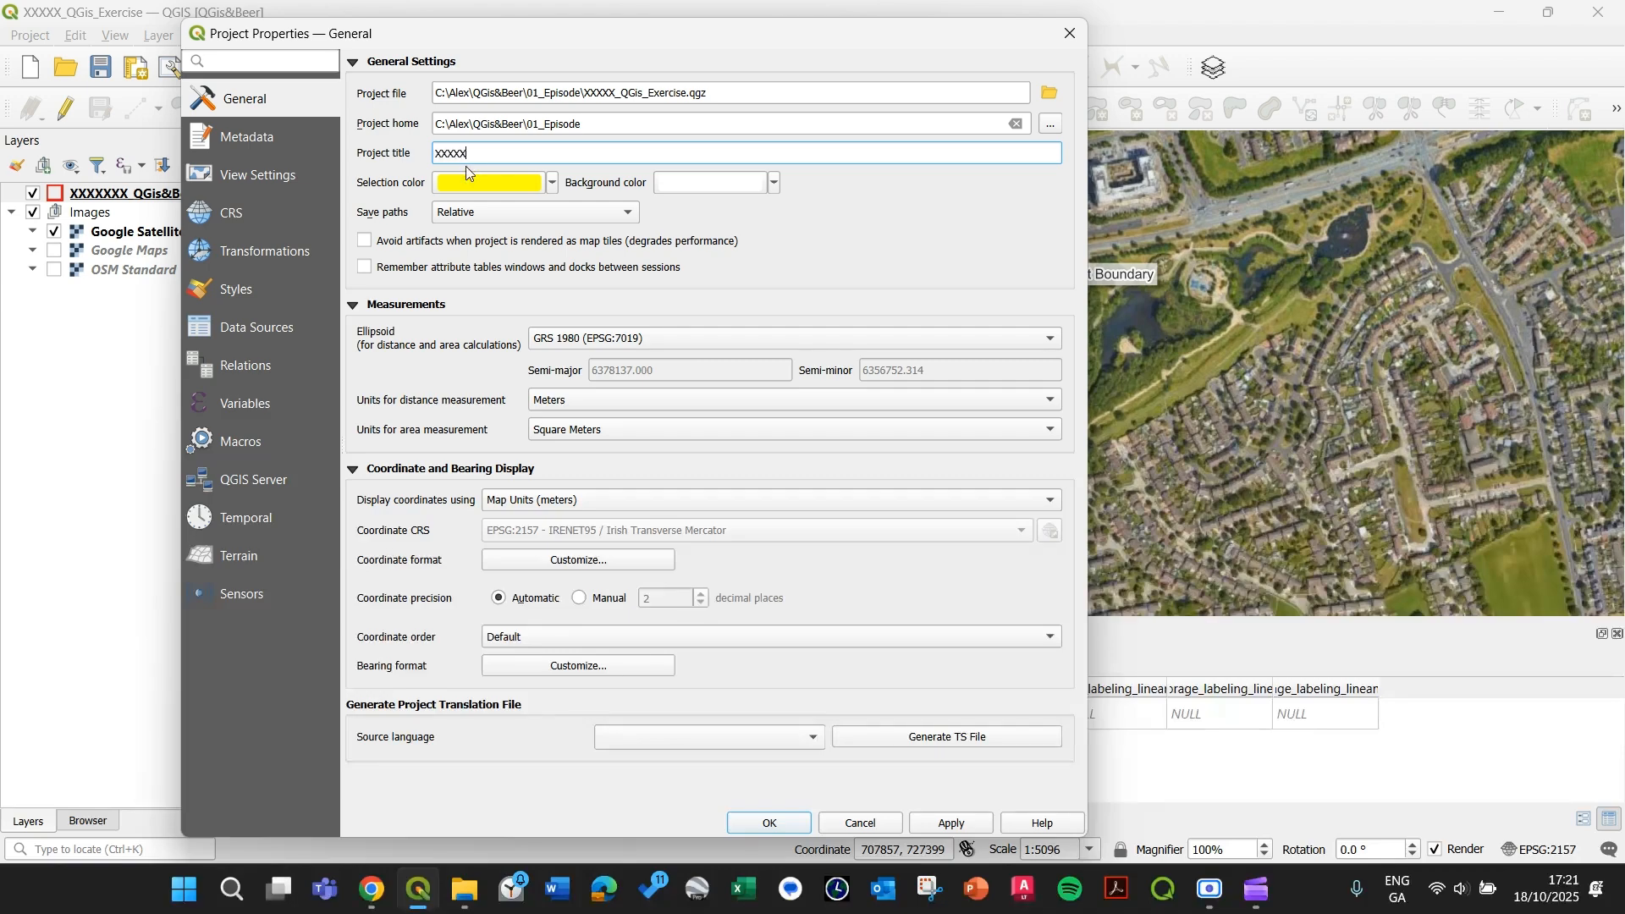
text(XXXXXX QGis & Beer 1st Project)
click(948, 823)
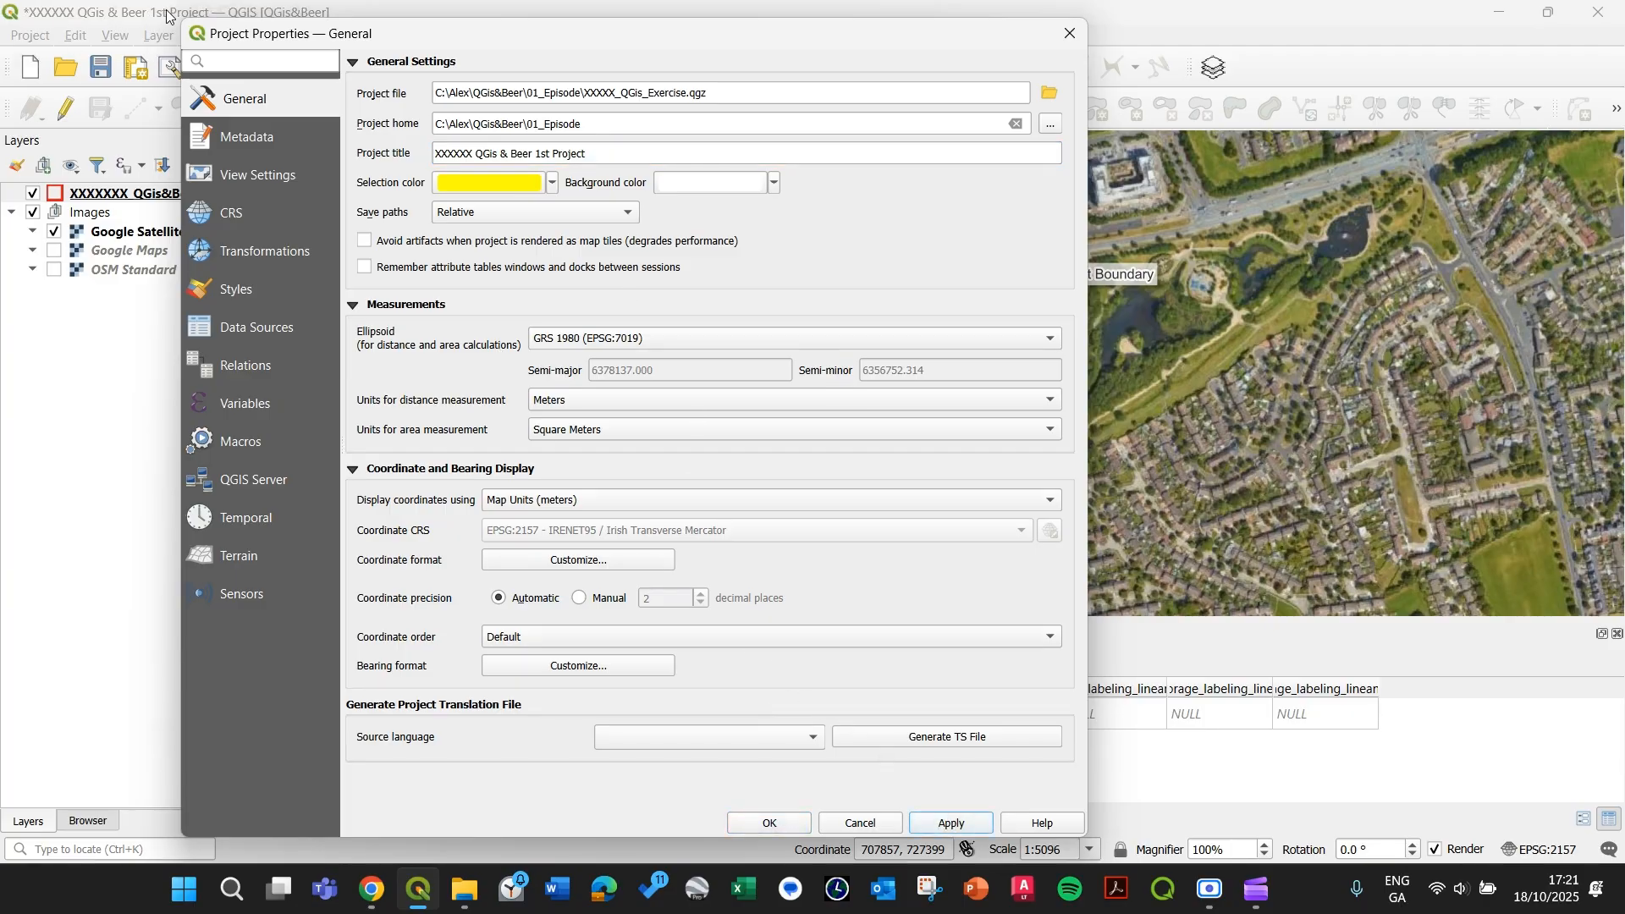
drag(551, 34, 618, 135)
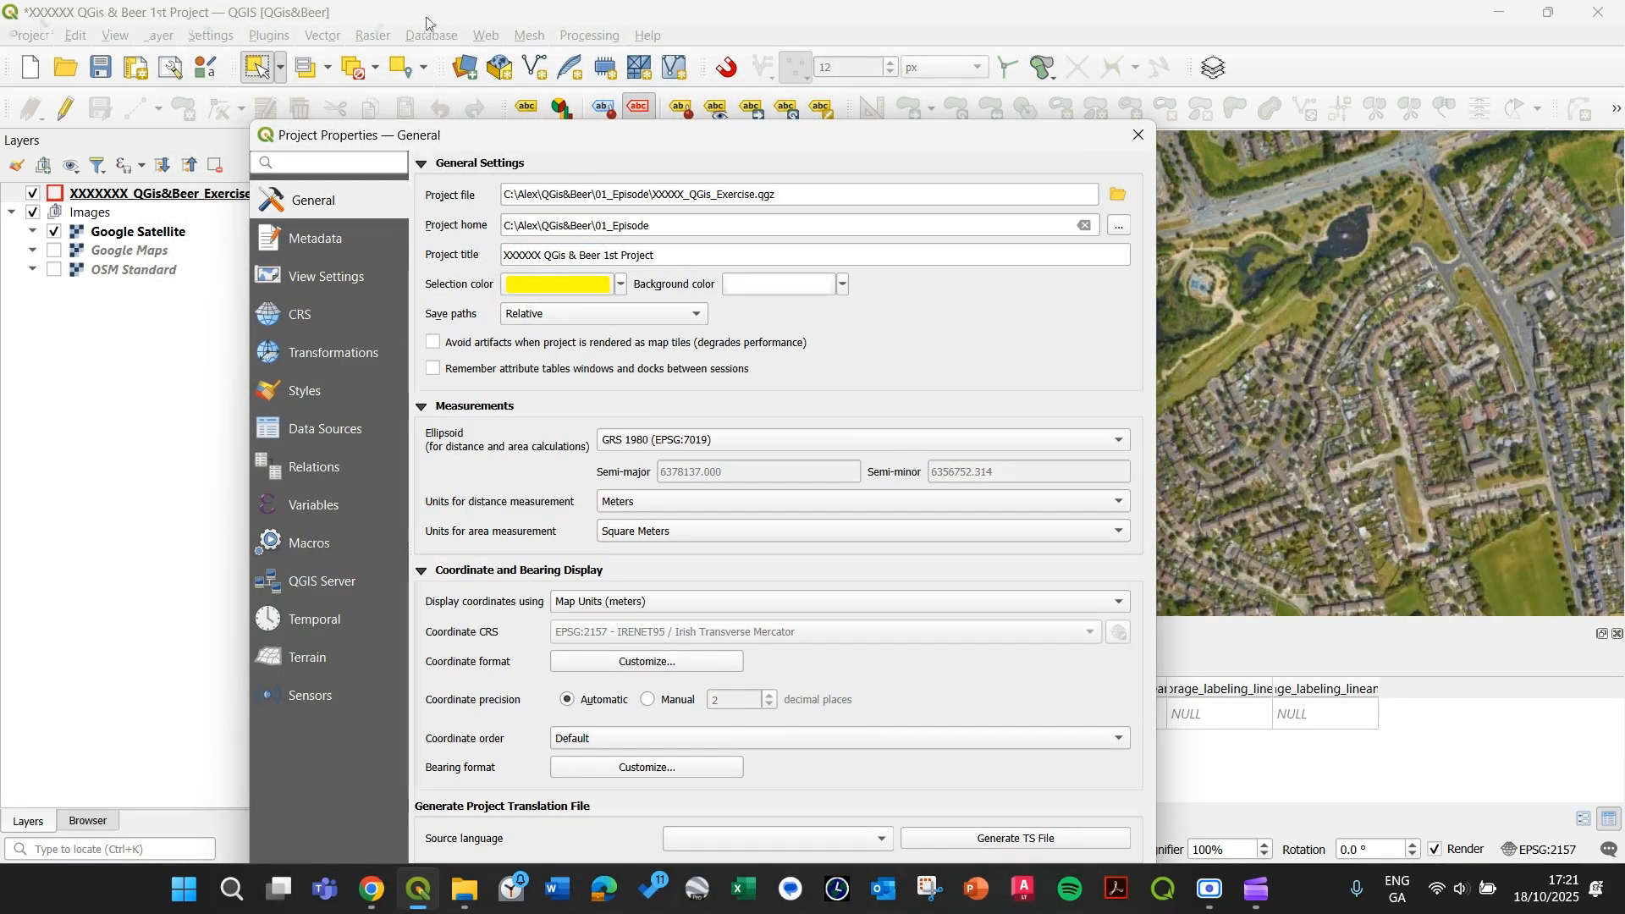
drag(656, 142, 581, 76)
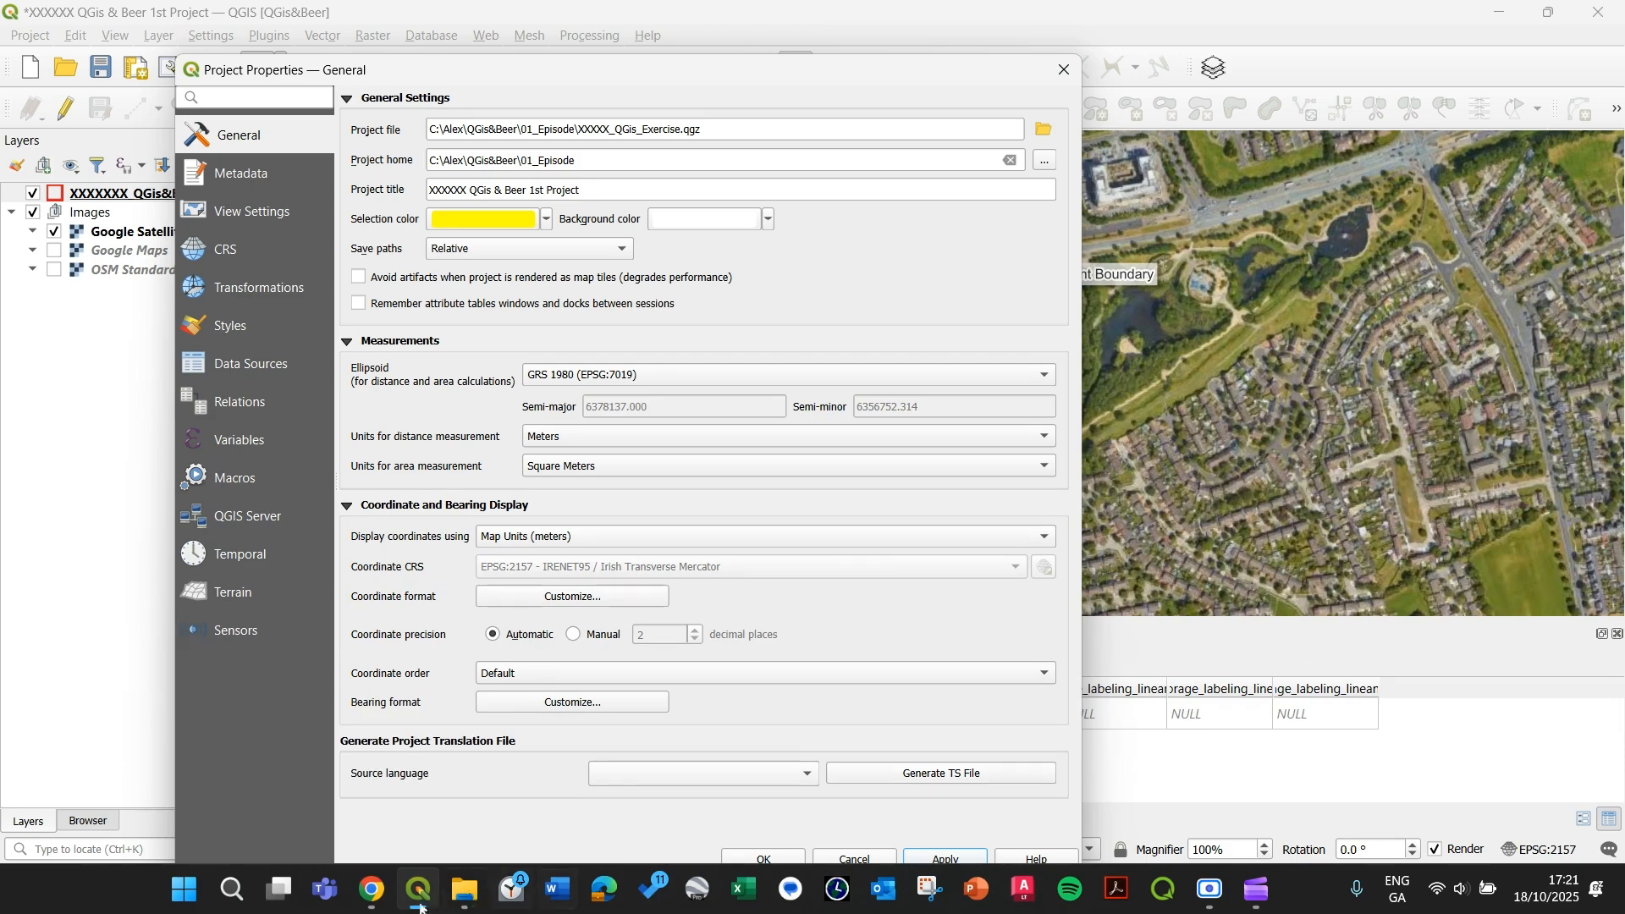
drag(404, 75, 397, 29)
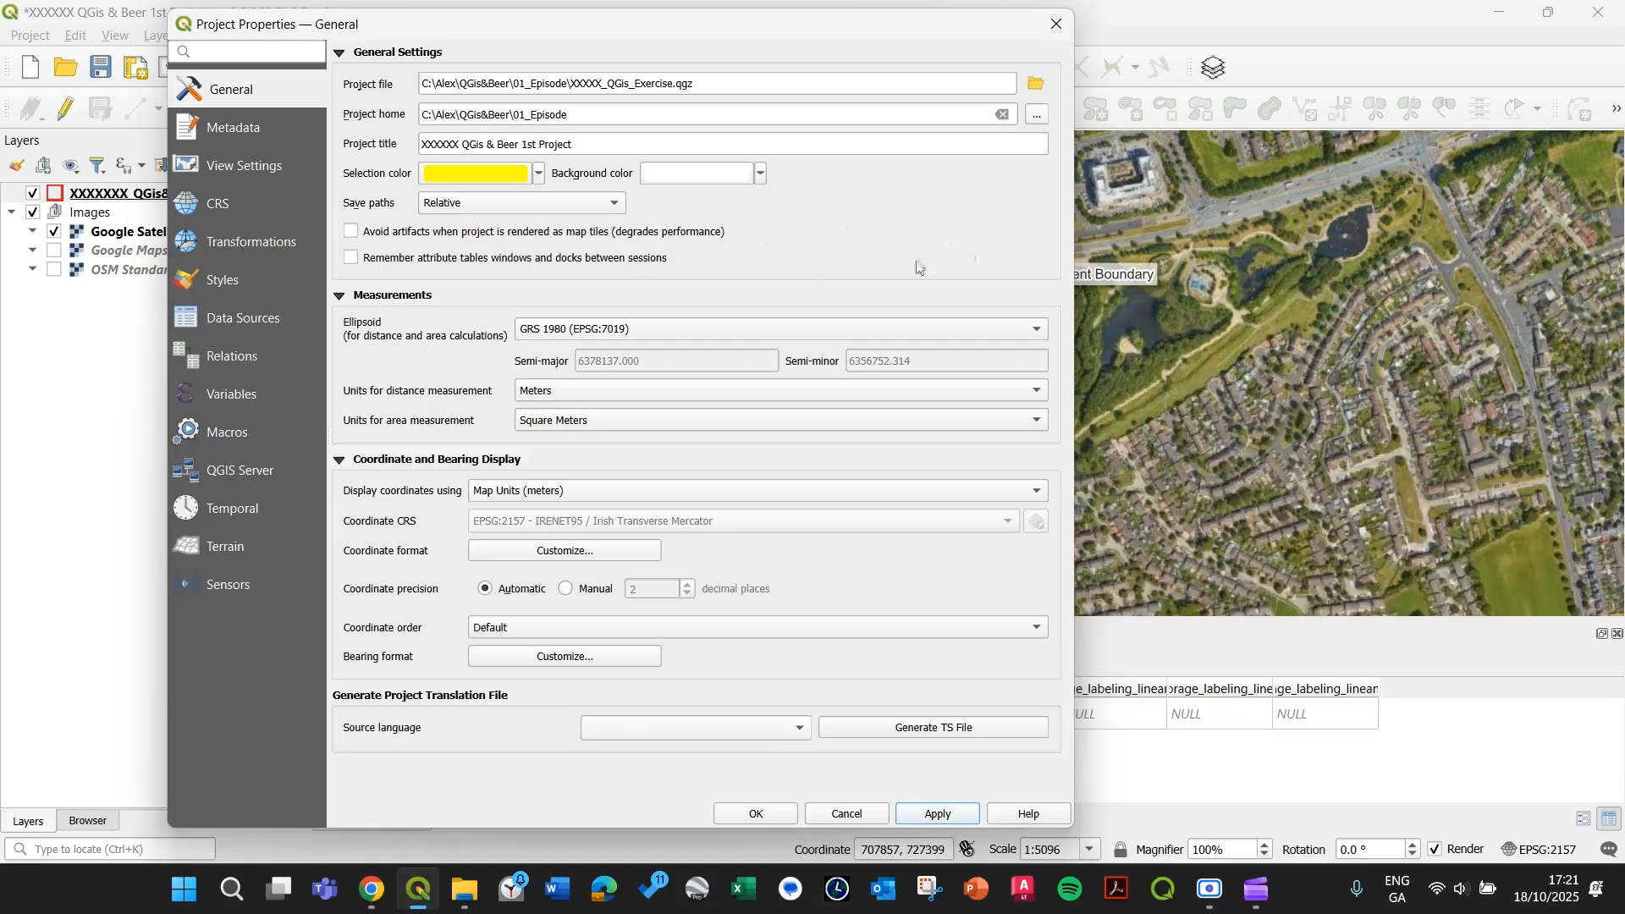
click(641, 145)
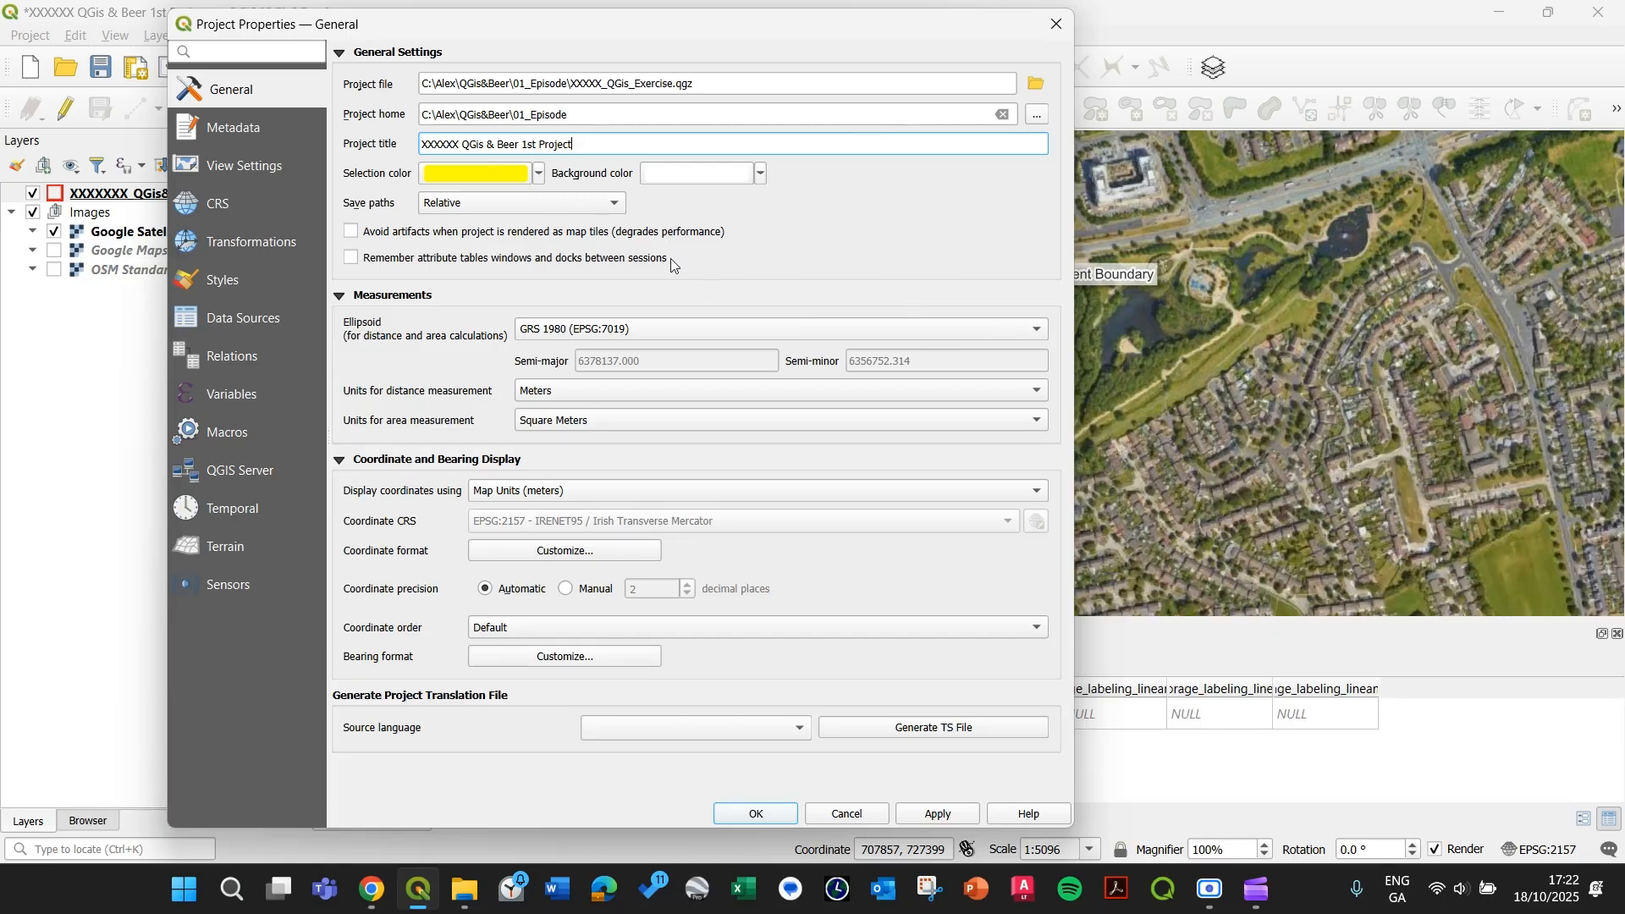
click(919, 233)
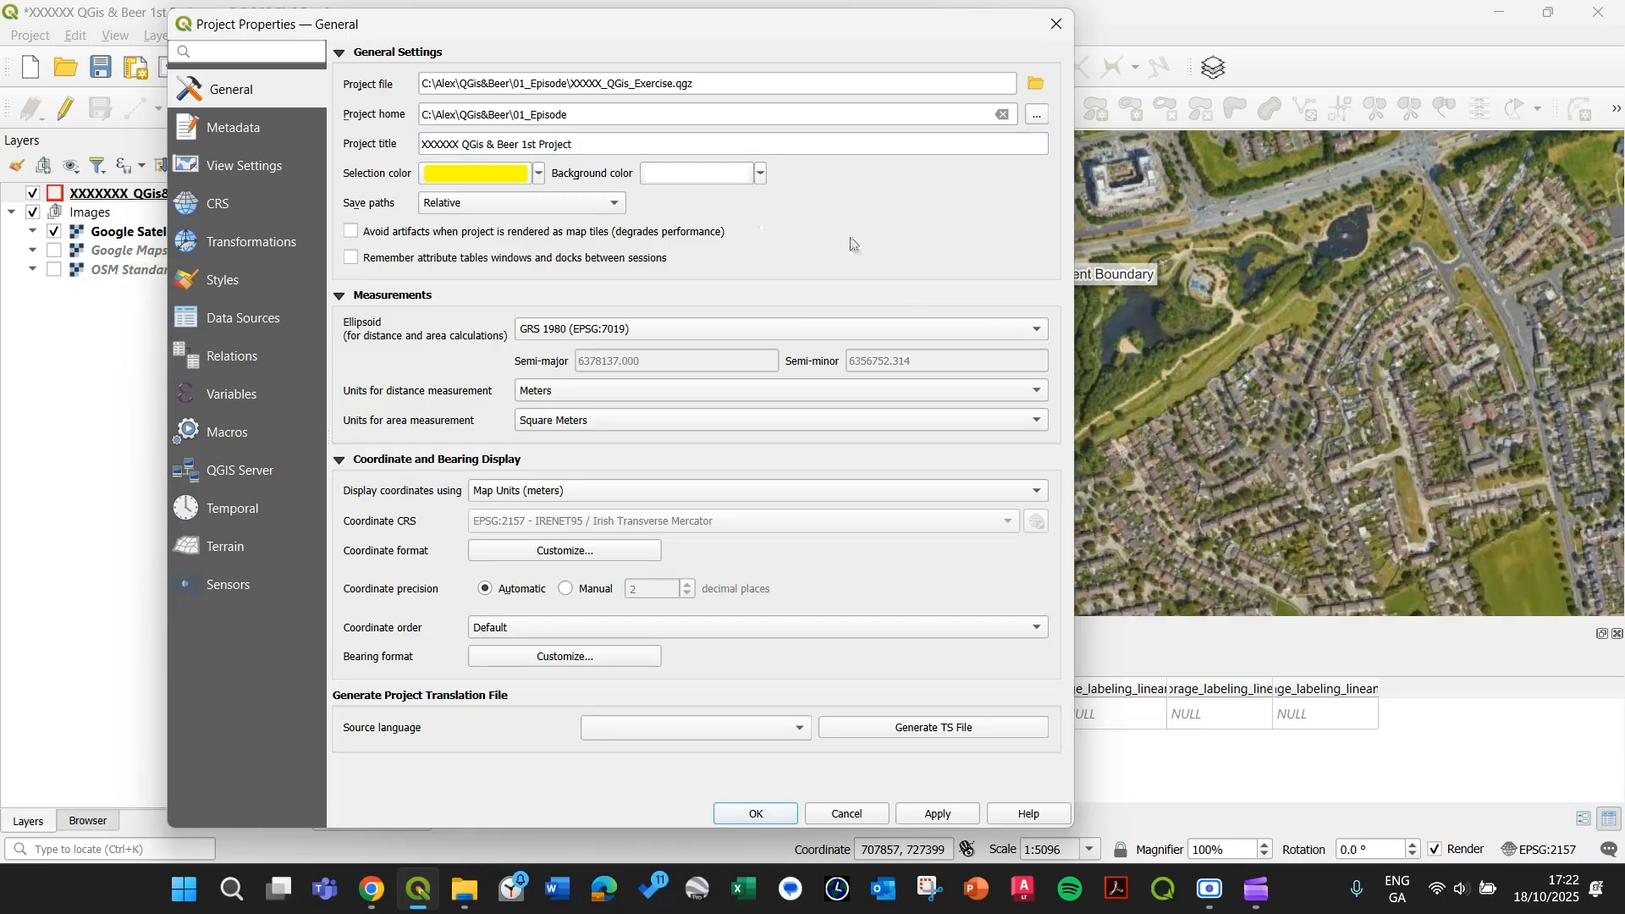
click(939, 814)
click(756, 815)
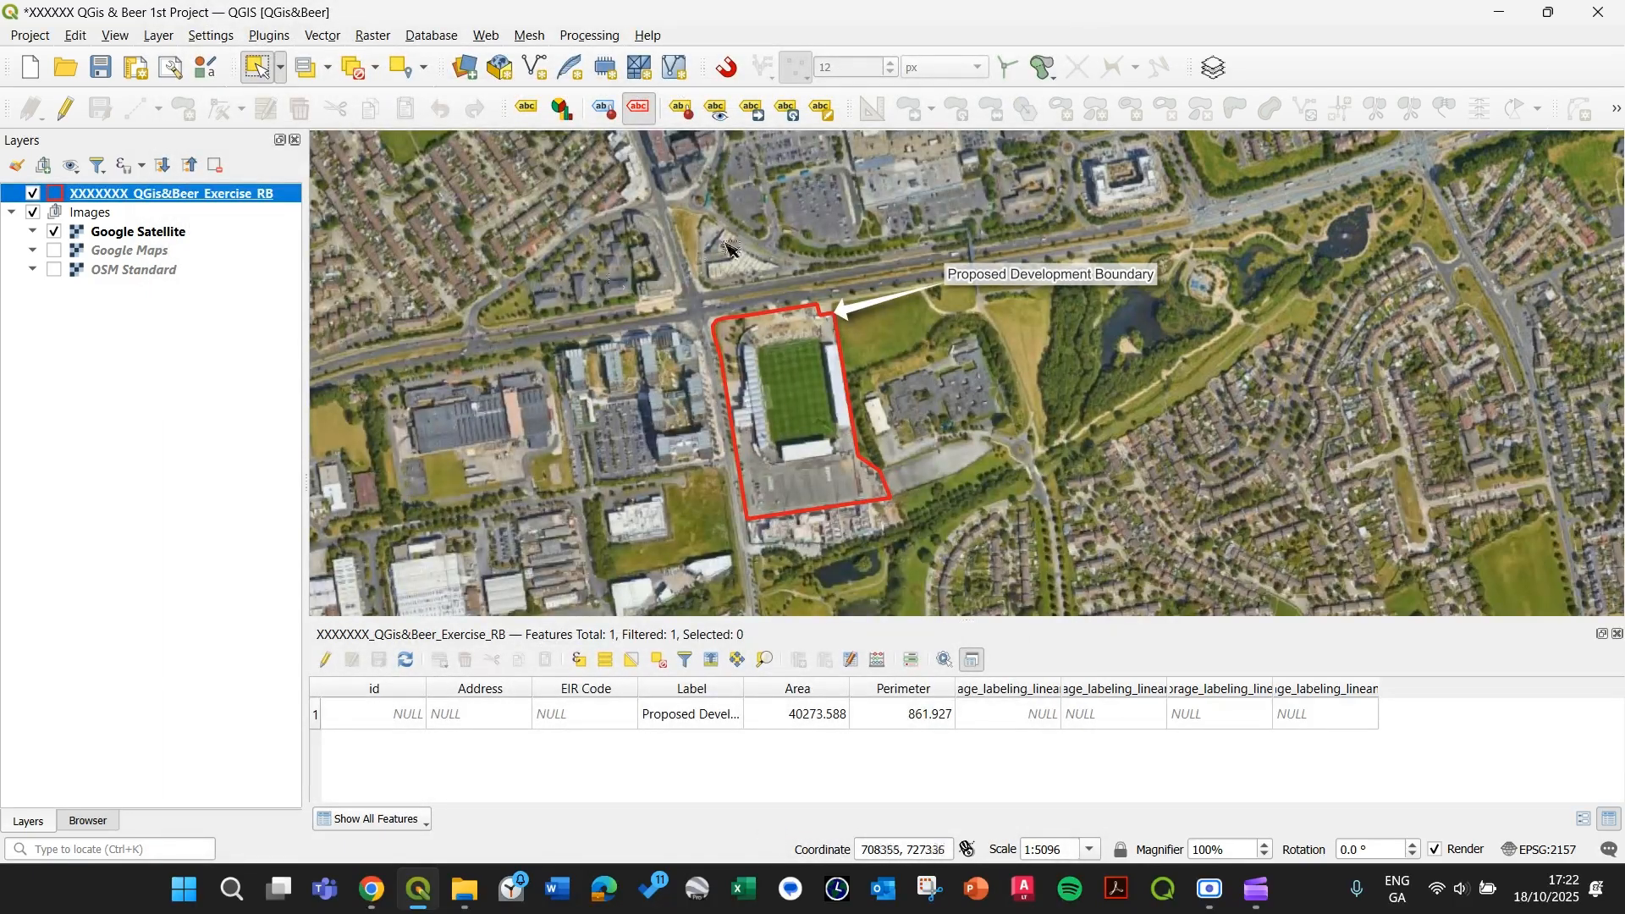
drag(904, 366, 946, 341)
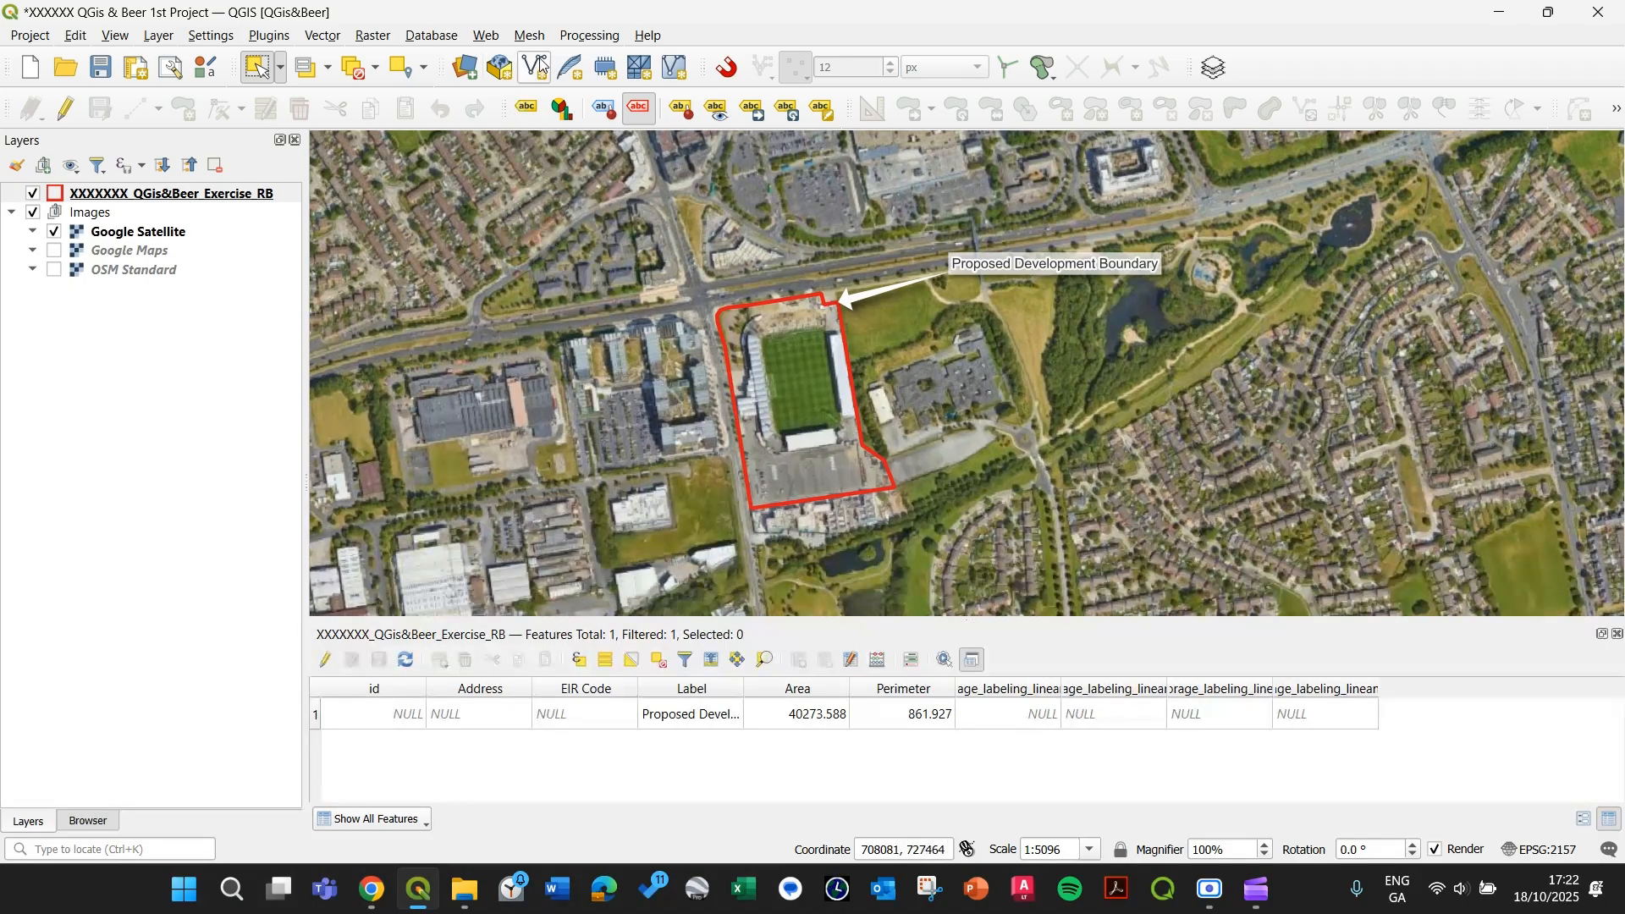
click(465, 72)
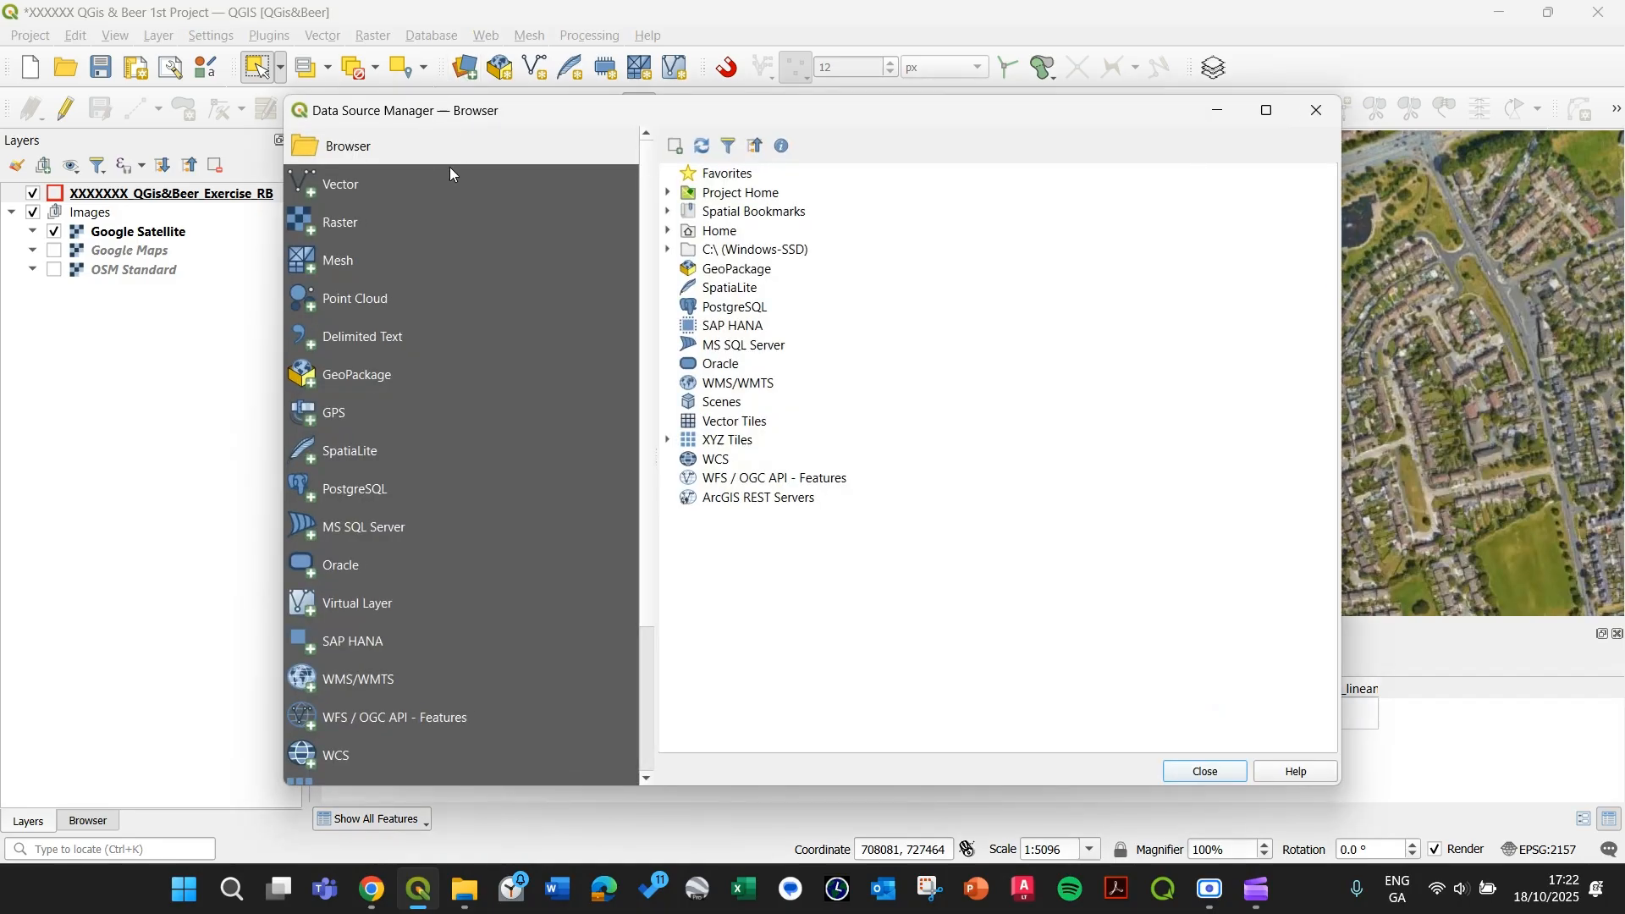
click(1317, 110)
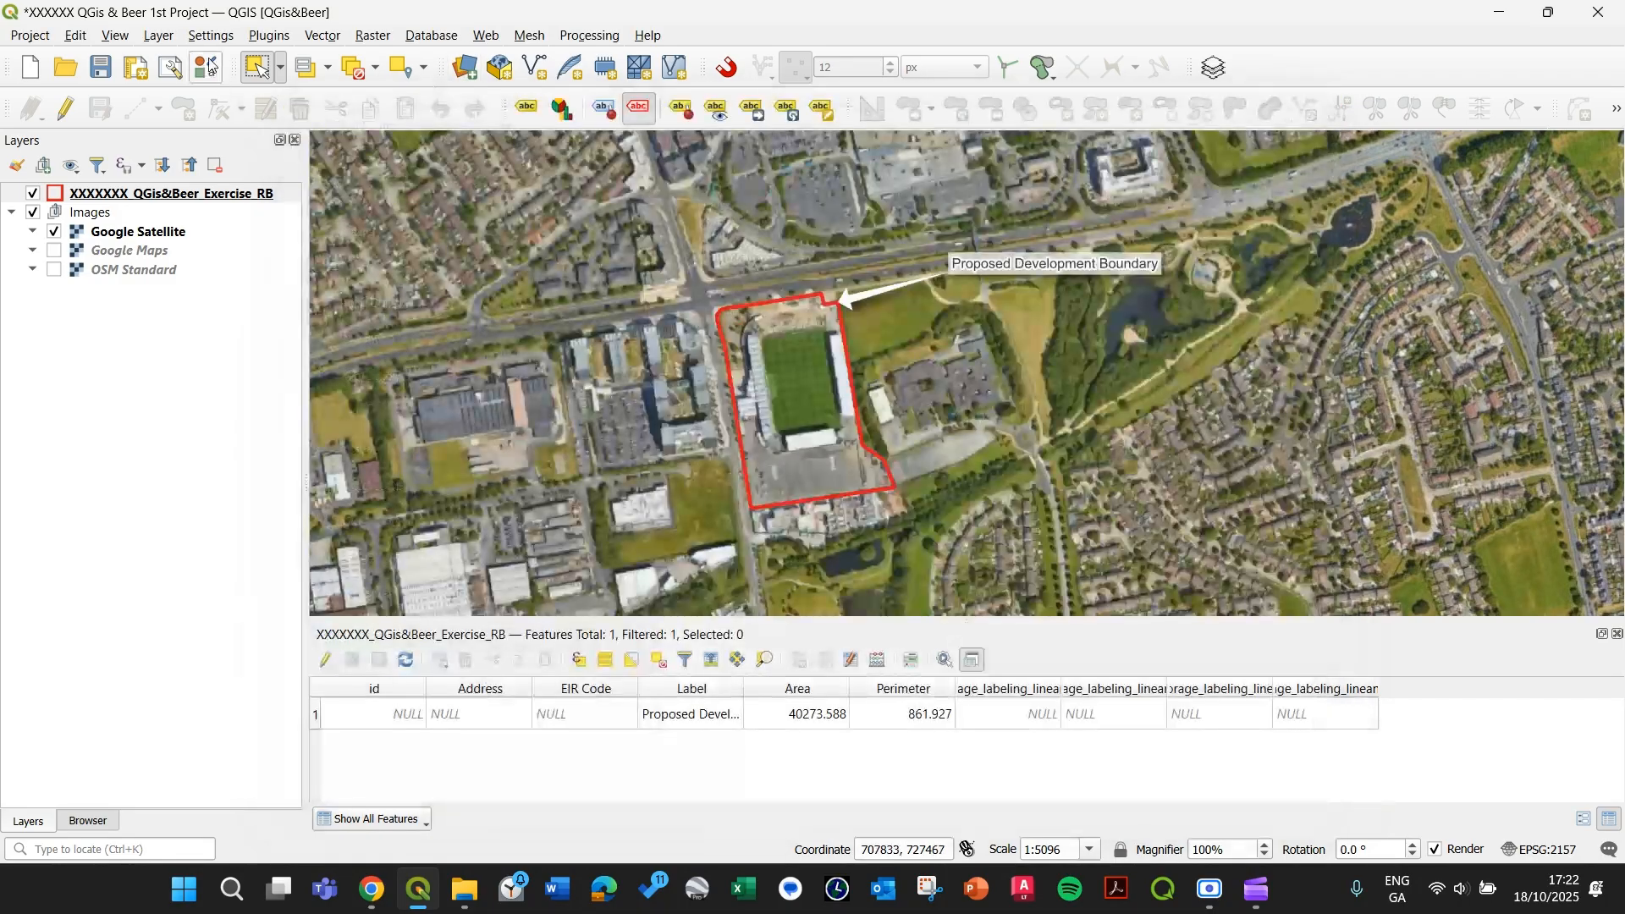
click(158, 35)
mouse_move(207, 113)
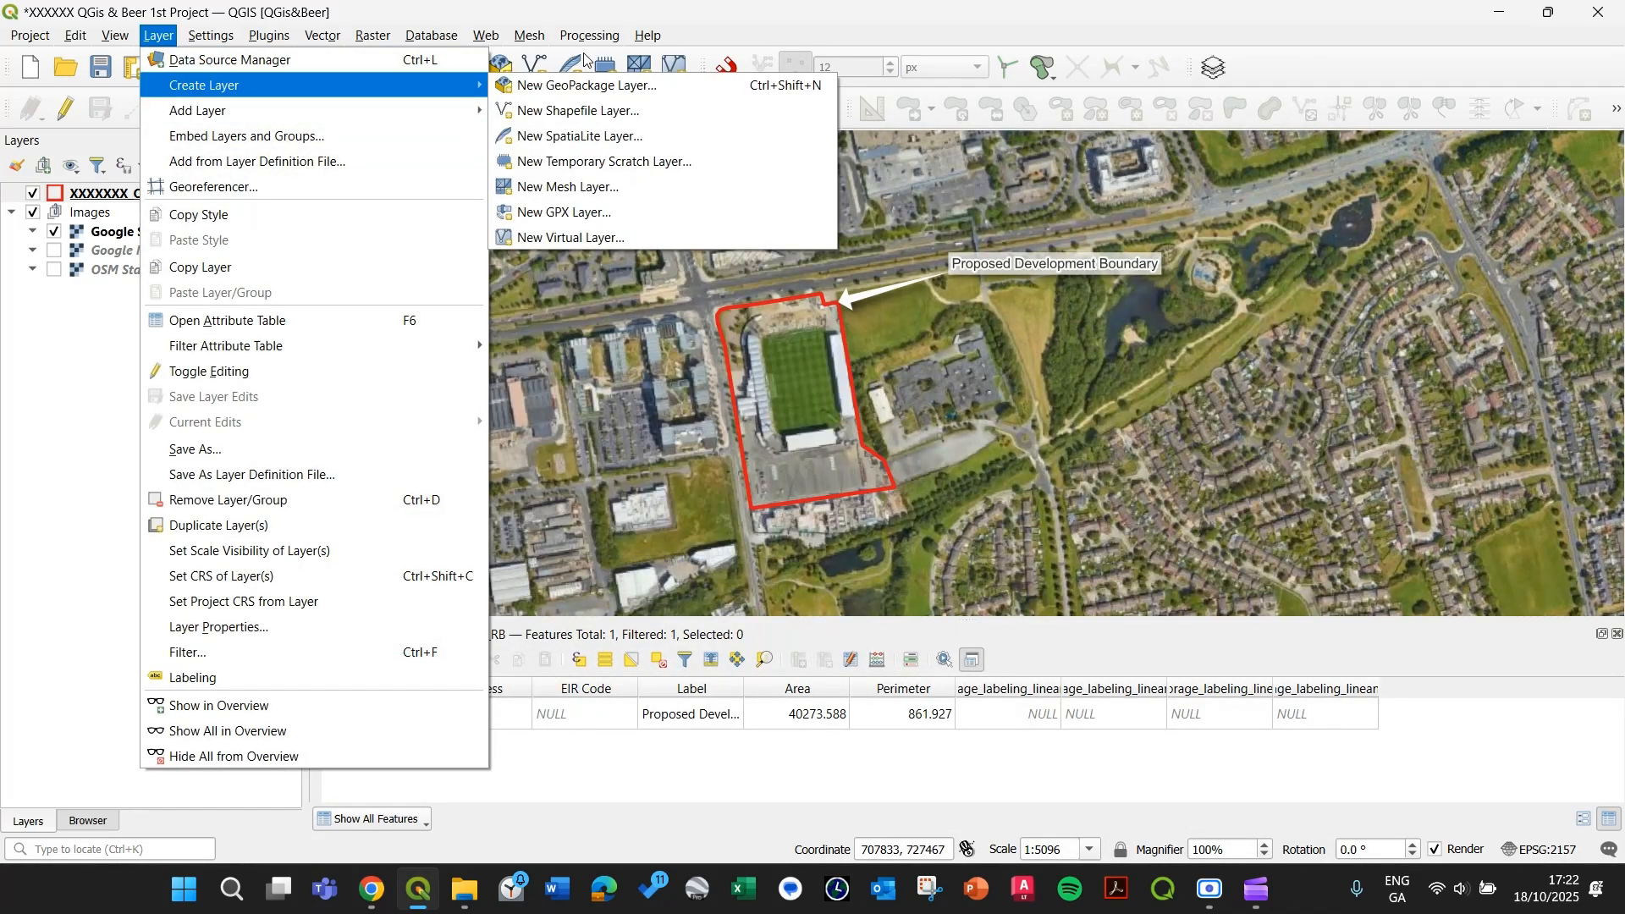
click(448, 21)
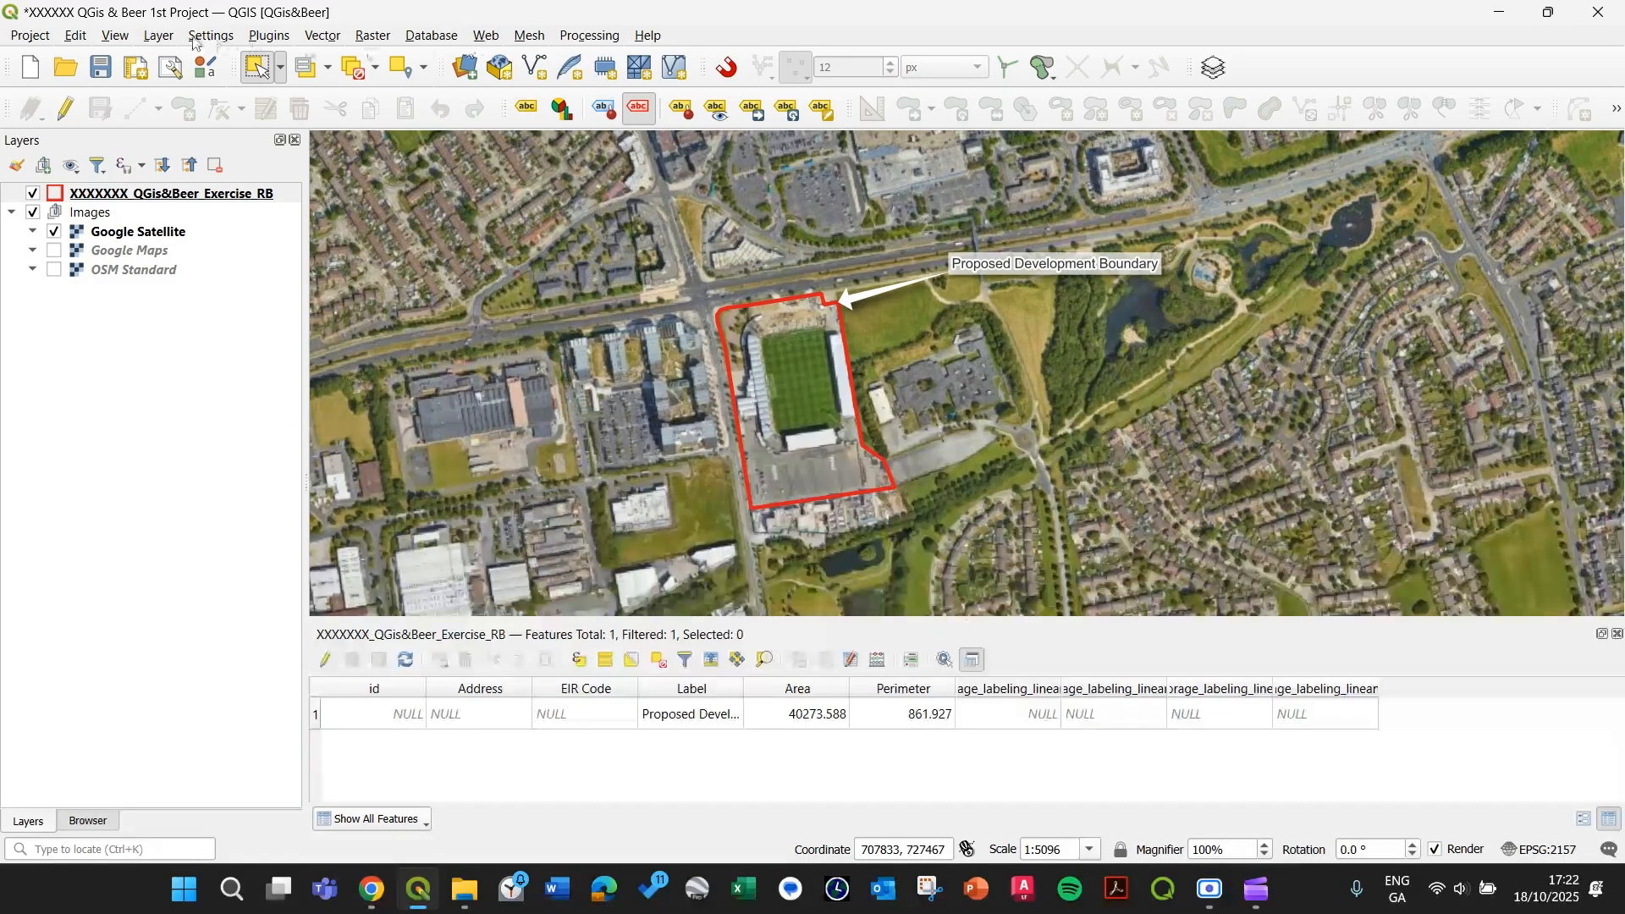
Start adding a vector layer with File as the source type and browse for its dataset.
click(159, 36)
mouse_move(250, 115)
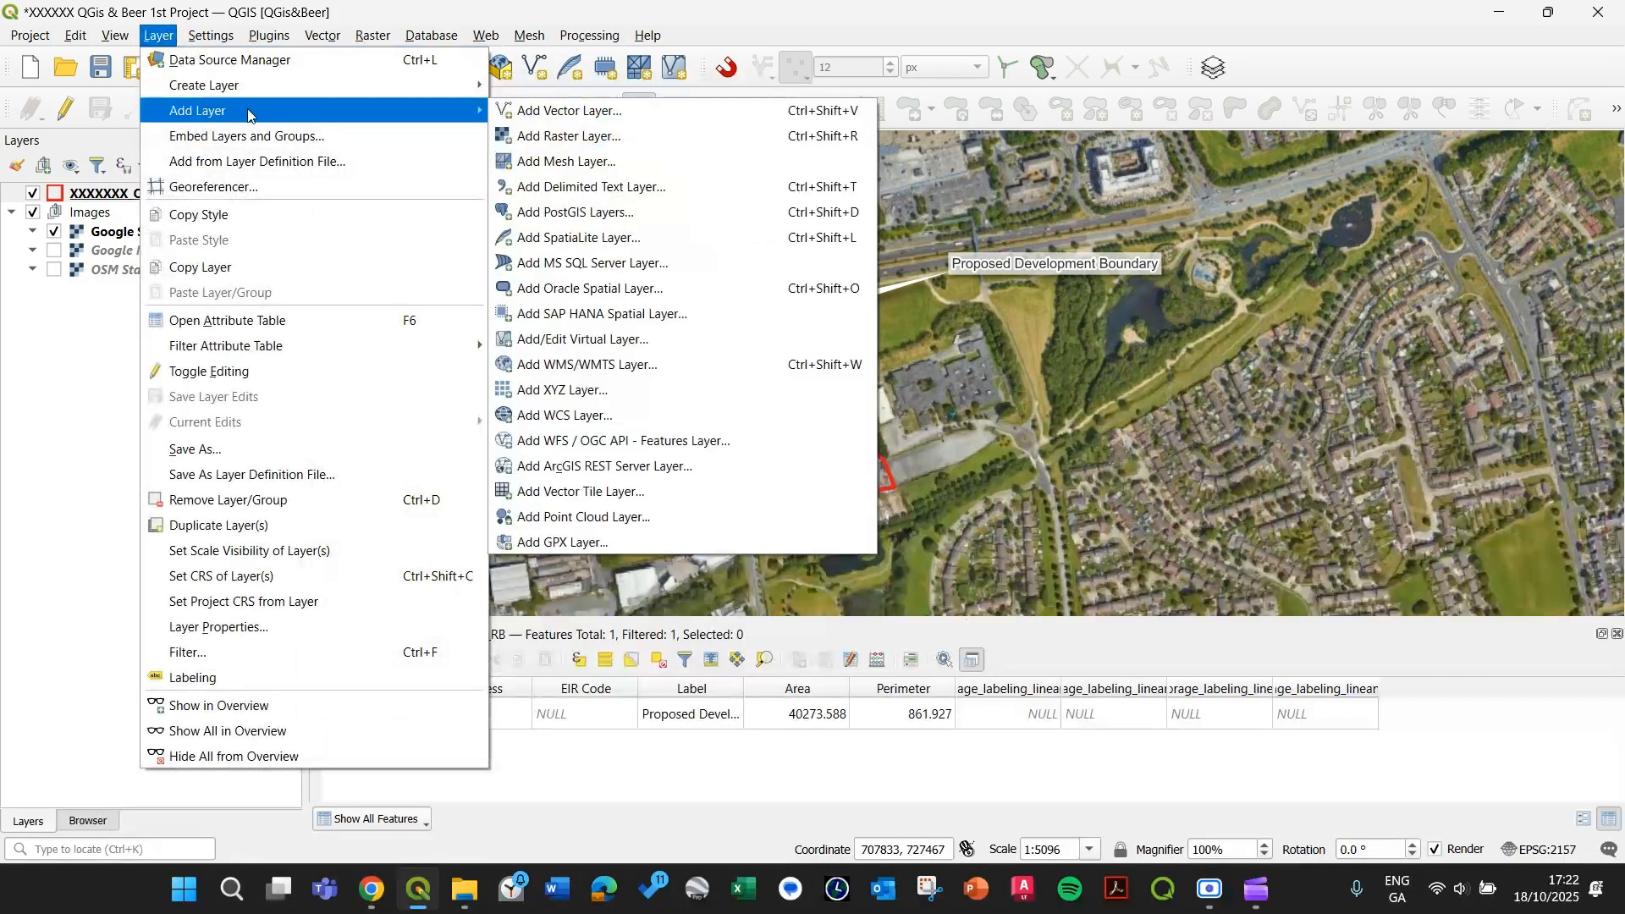
click(585, 116)
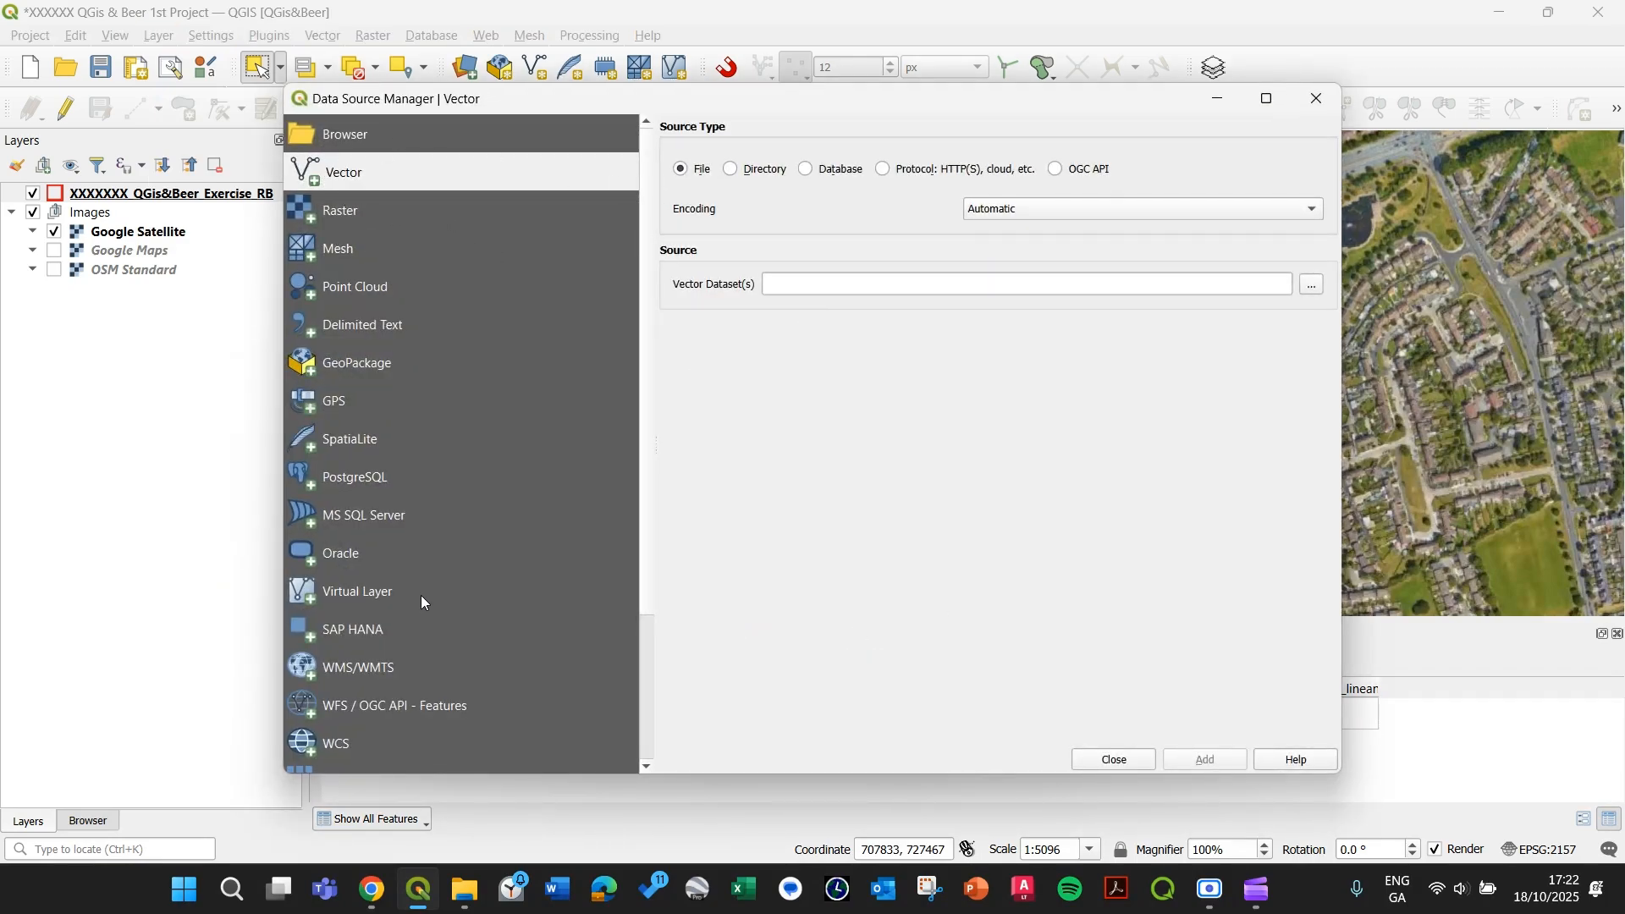
scroll(384, 601, down, 3)
scroll(411, 682, up, 3)
click(1313, 284)
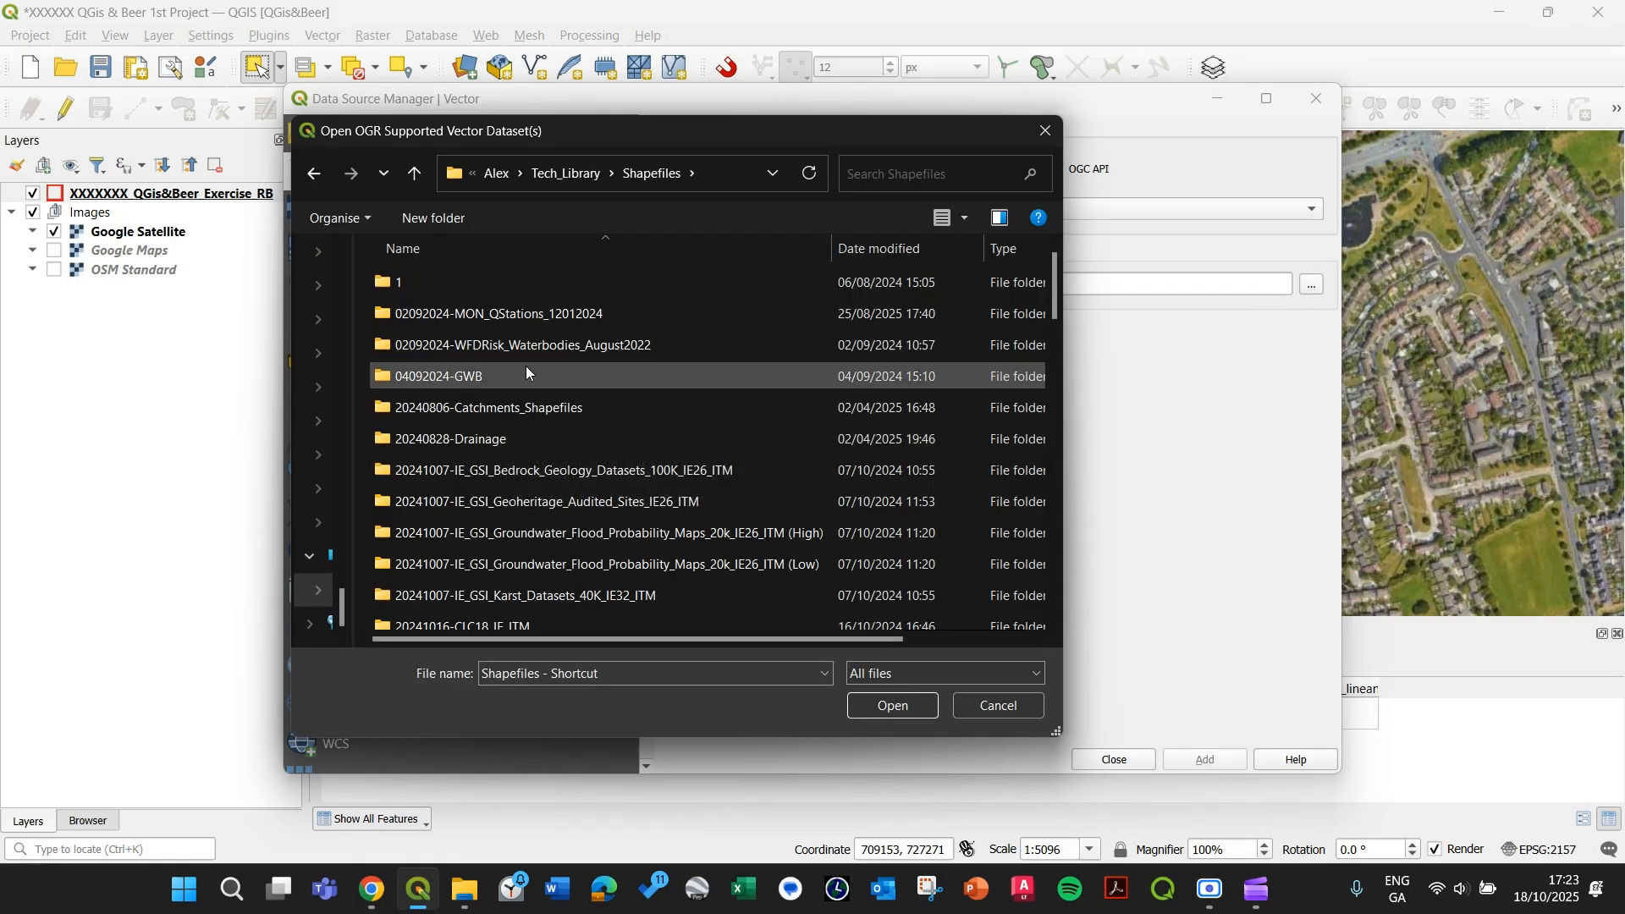
Add the WATER_RivNetRoutes shapefile from RiversandLakes_06022020\Rivers&Lakes\Shapefiles as a vector layer and close the data source manager.
scroll(508, 406, down, 1)
scroll(518, 541, down, 1)
scroll(520, 550, down, 9)
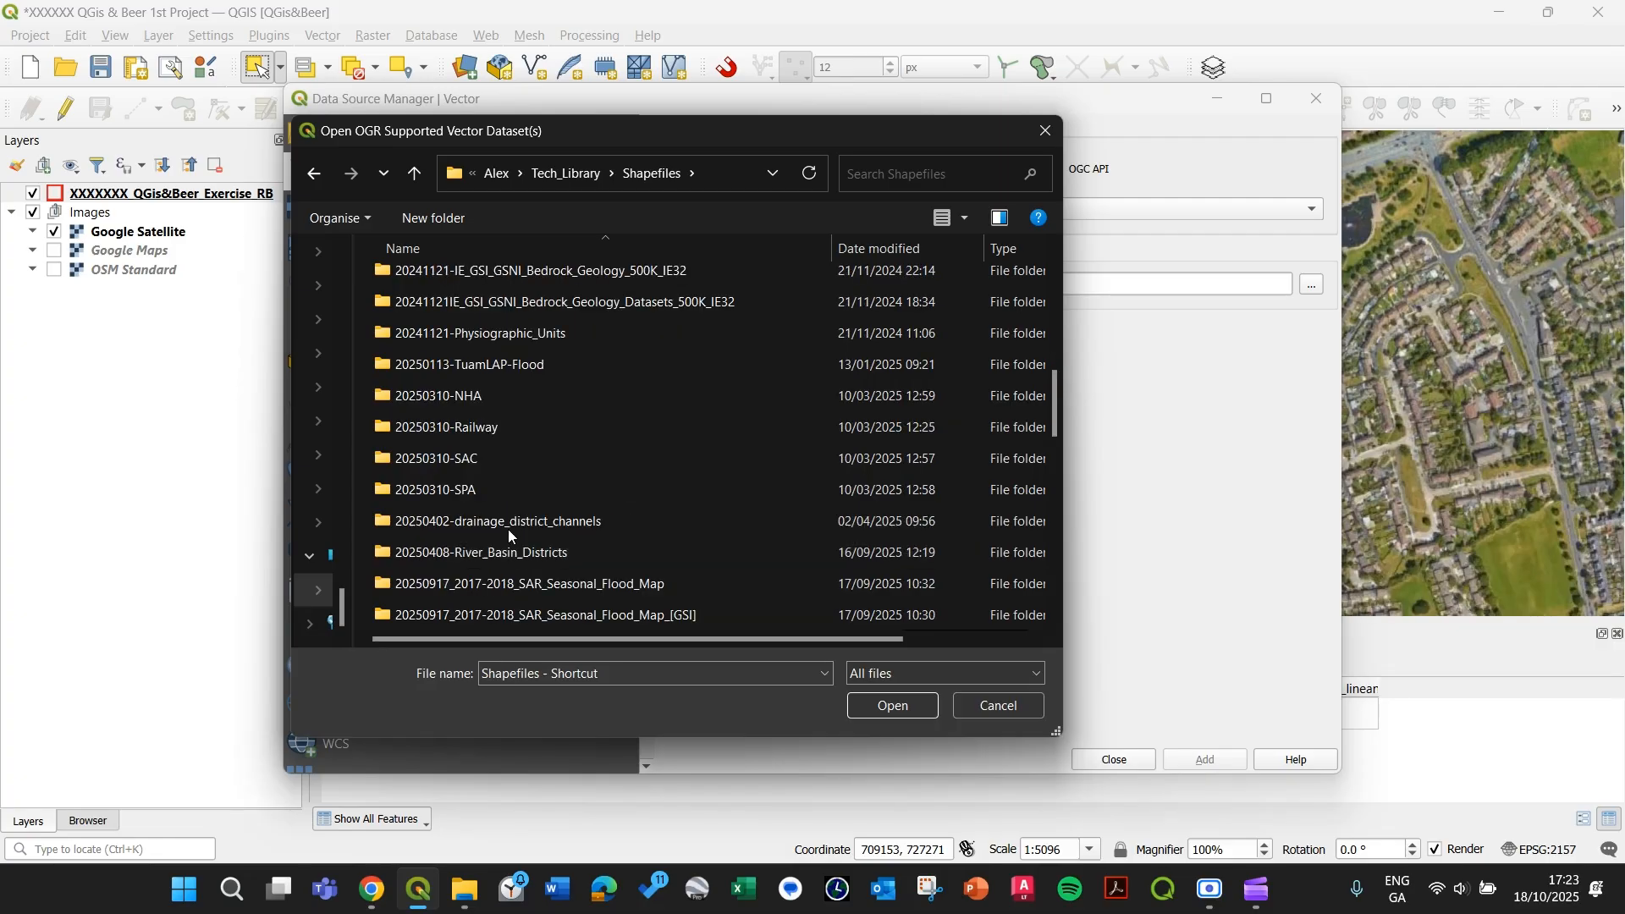
double_click(490, 459)
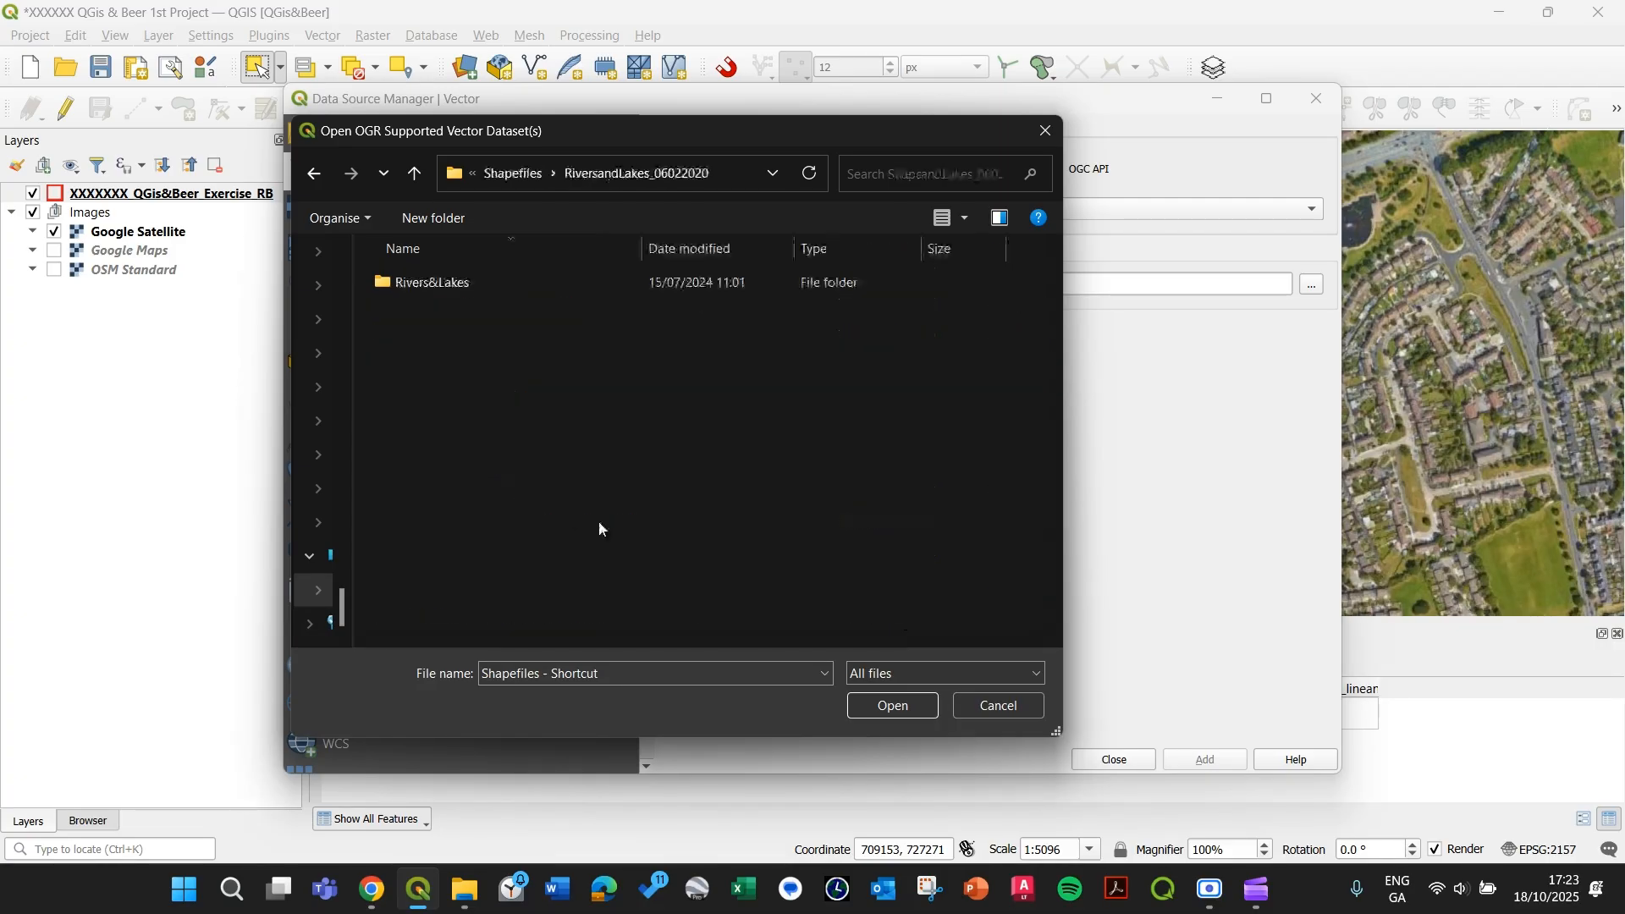
double_click(488, 291)
double_click(450, 291)
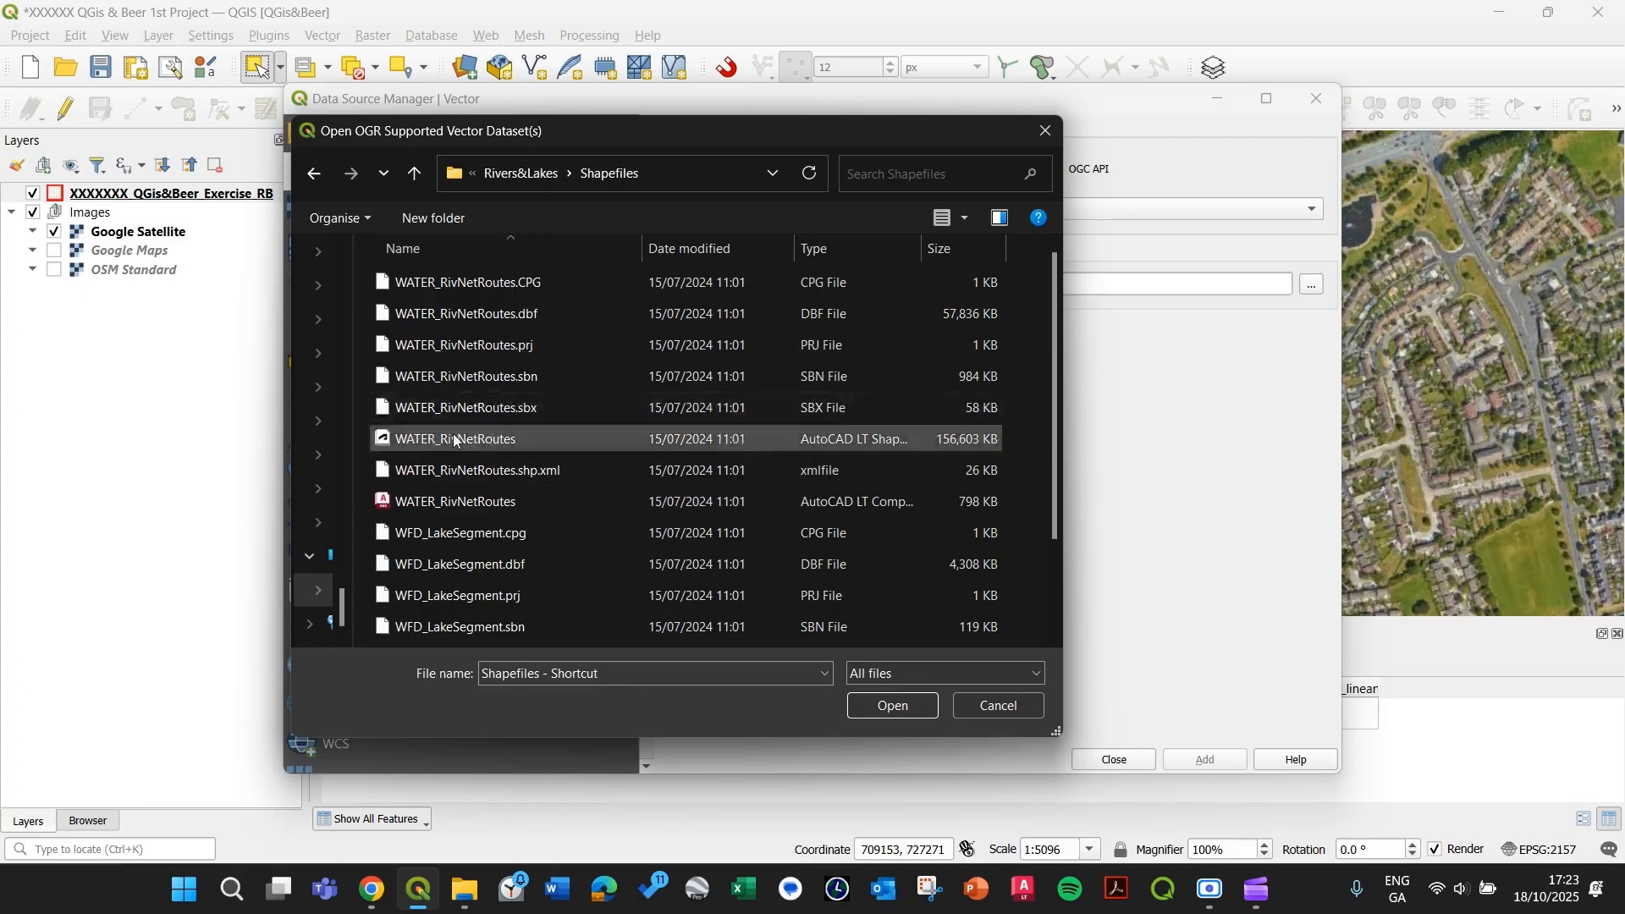
click(393, 443)
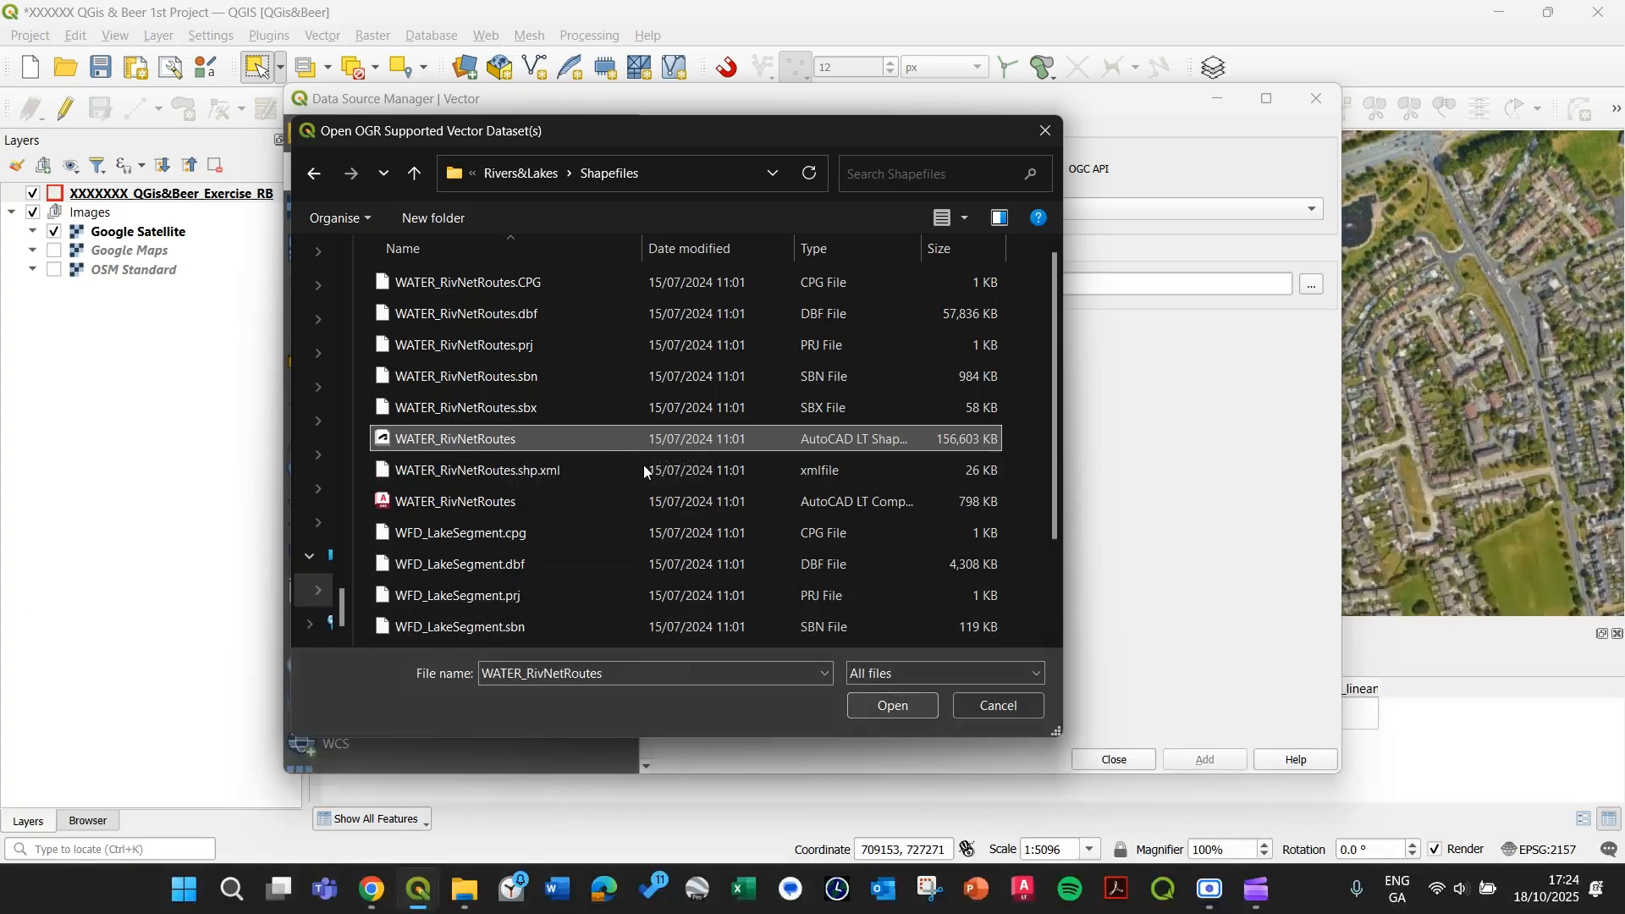
click(880, 708)
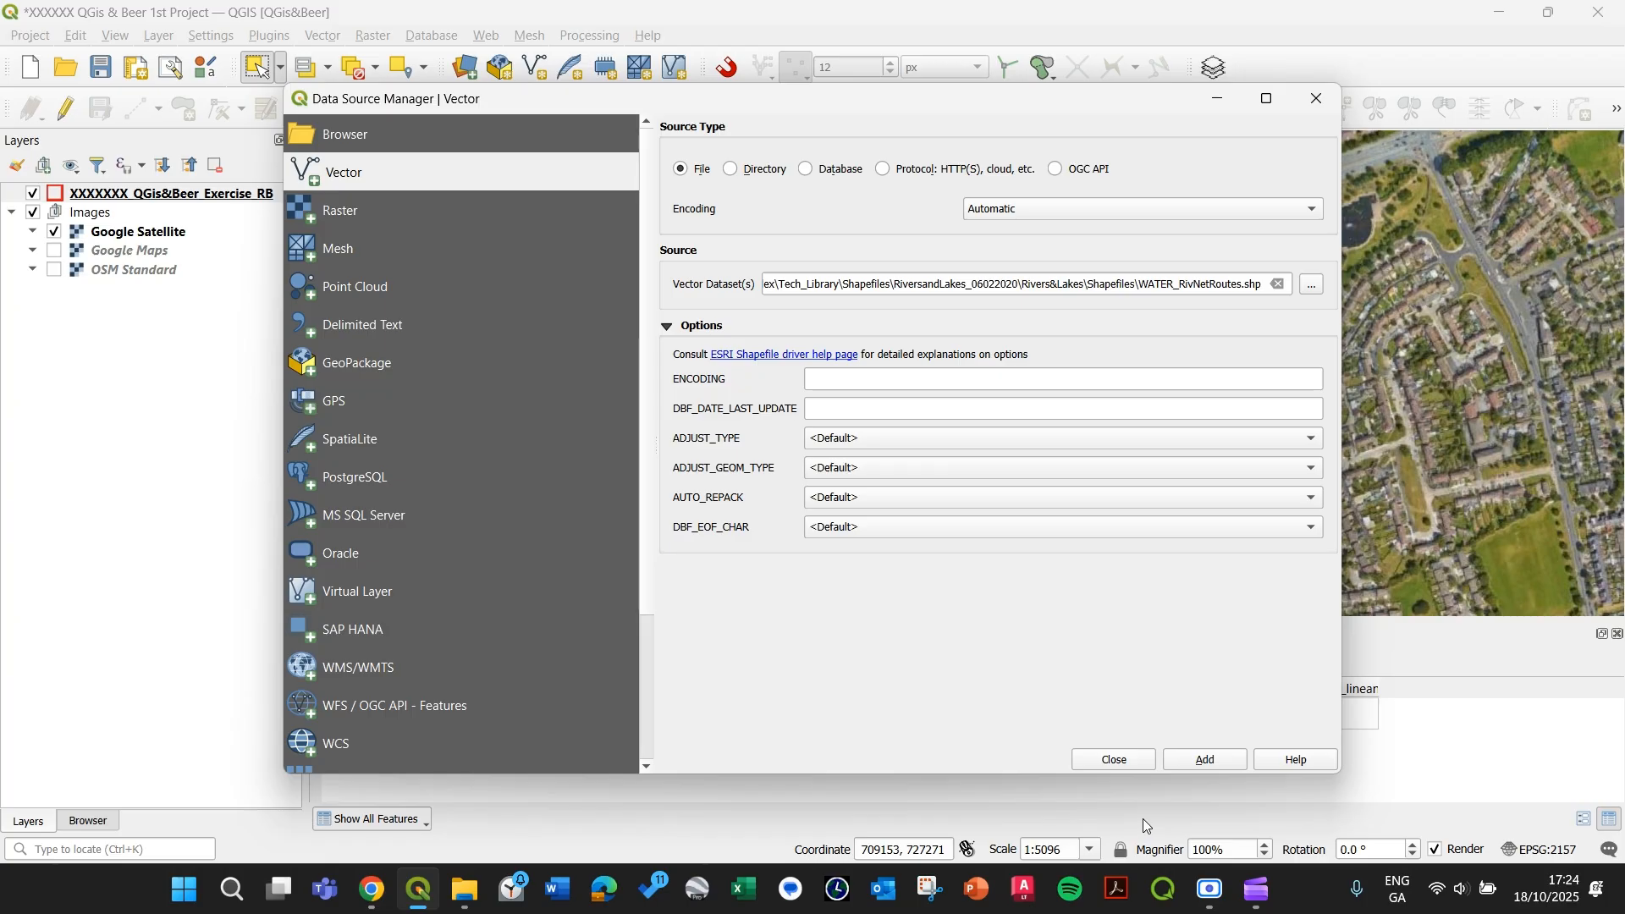
click(1195, 761)
click(1114, 759)
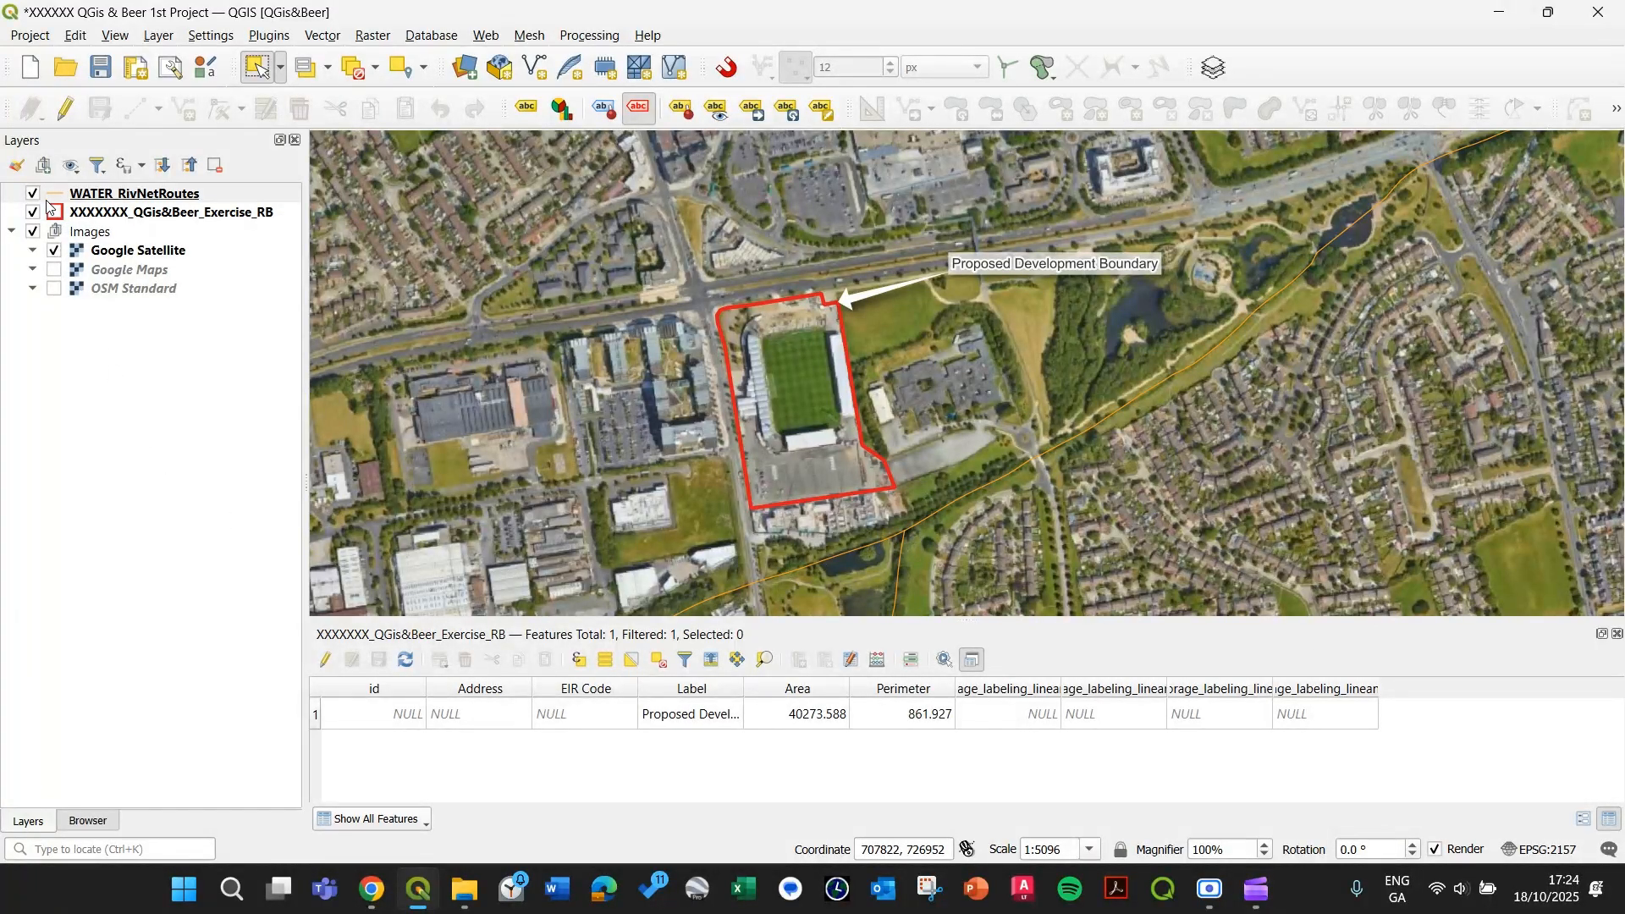
Inspect the river routes around the site boundary and save the project with the added river layer.
drag(794, 570, 885, 489)
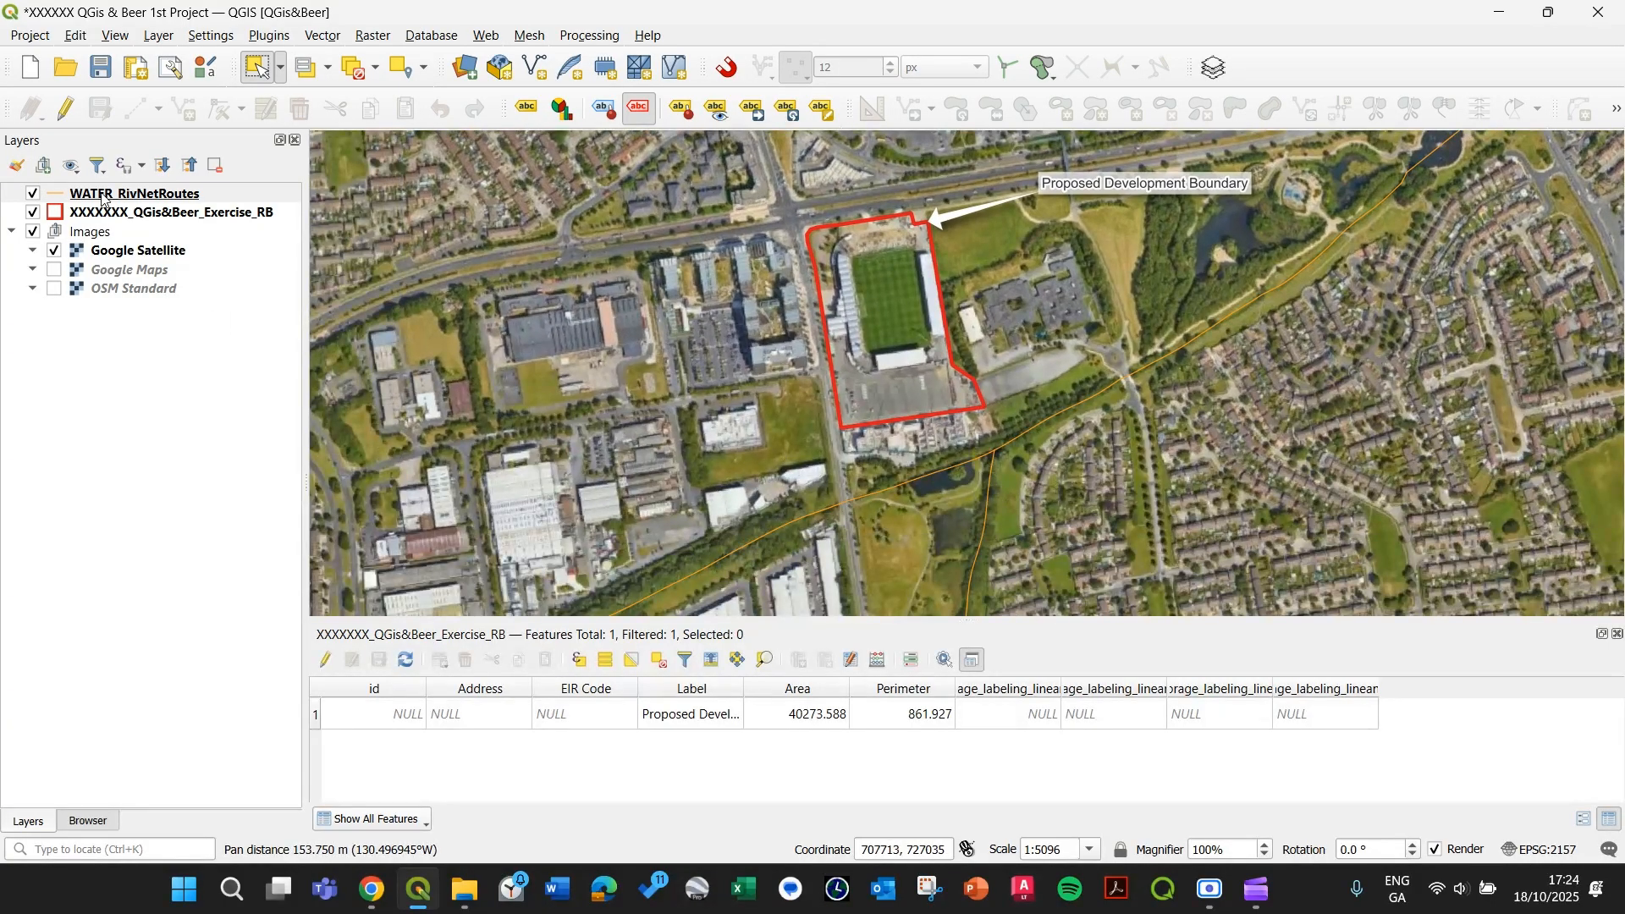
drag(1075, 323, 1055, 389)
mouse_move(1119, 455)
mouse_down()
mouse_move(1148, 430)
mouse_move(1150, 457)
mouse_up()
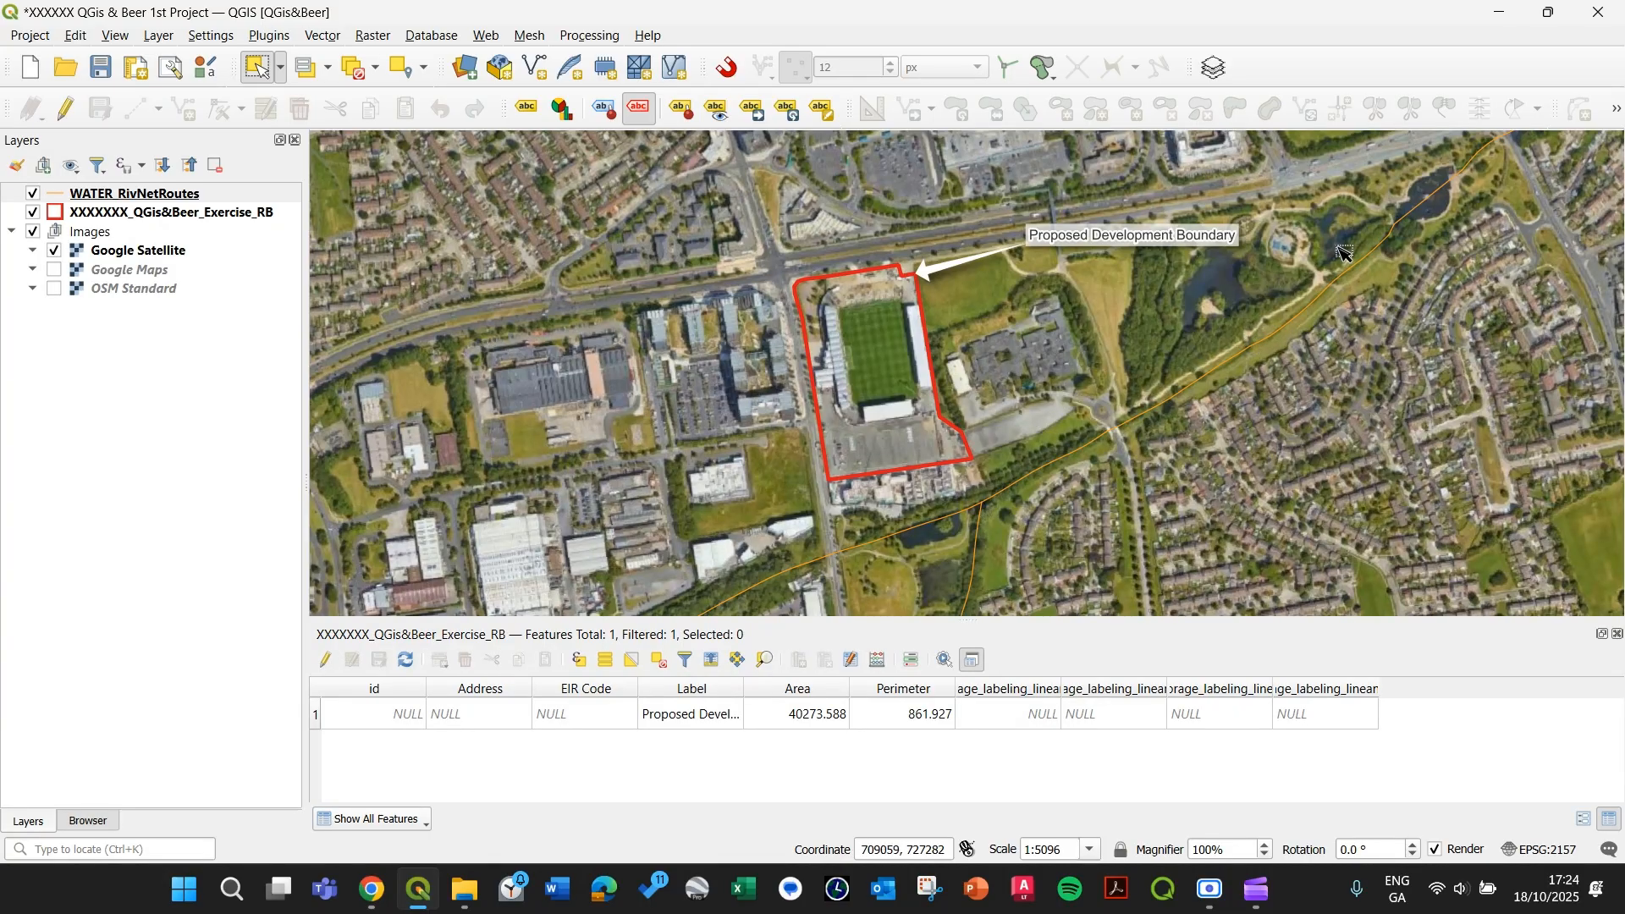
click(101, 71)
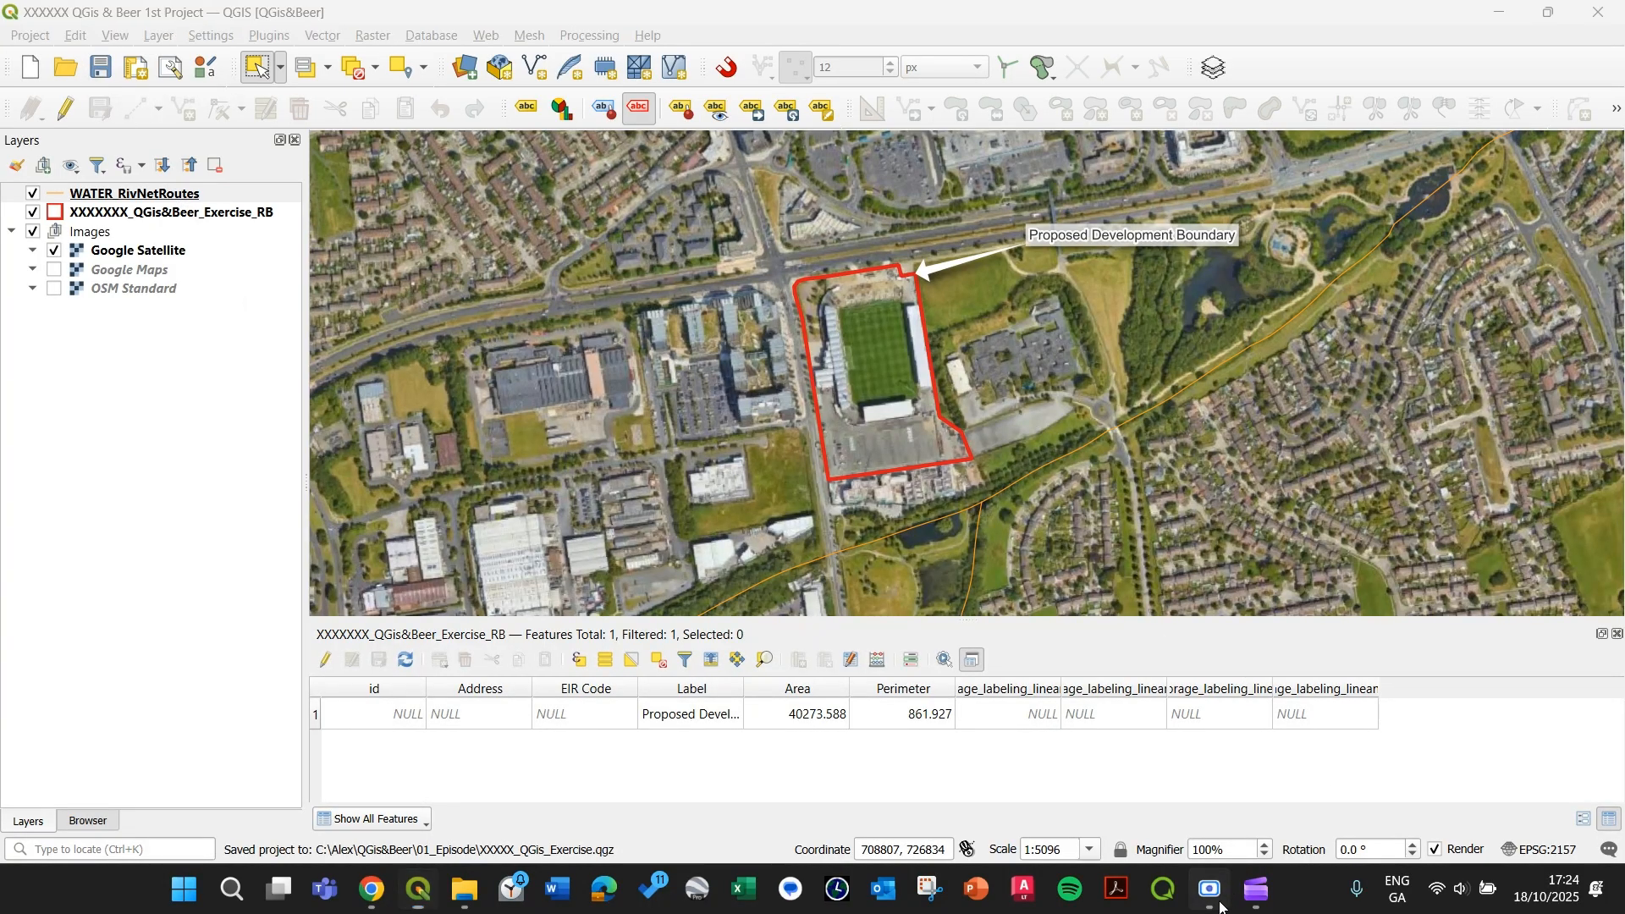